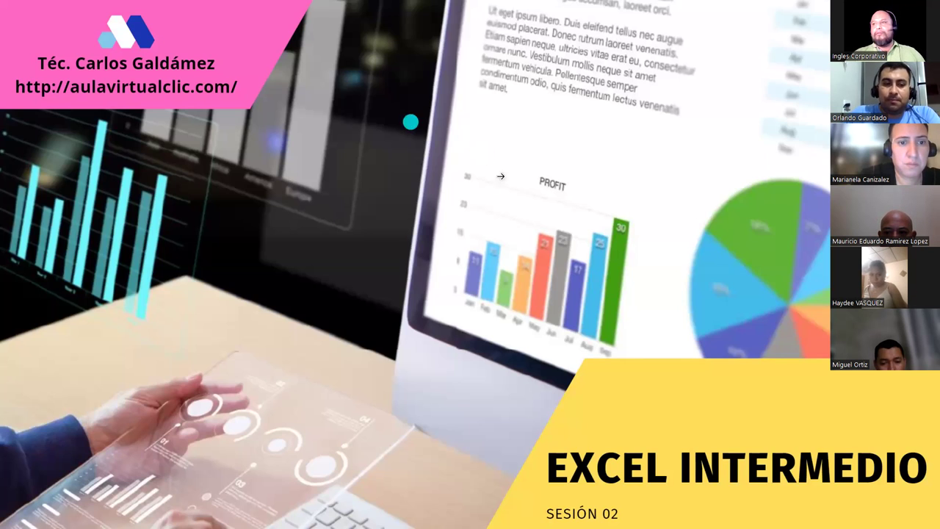
# Advance the slideshow from the Excel Intermedio title slide to the 'Tema: Función SI' slide.
pyautogui.click(695, 252)
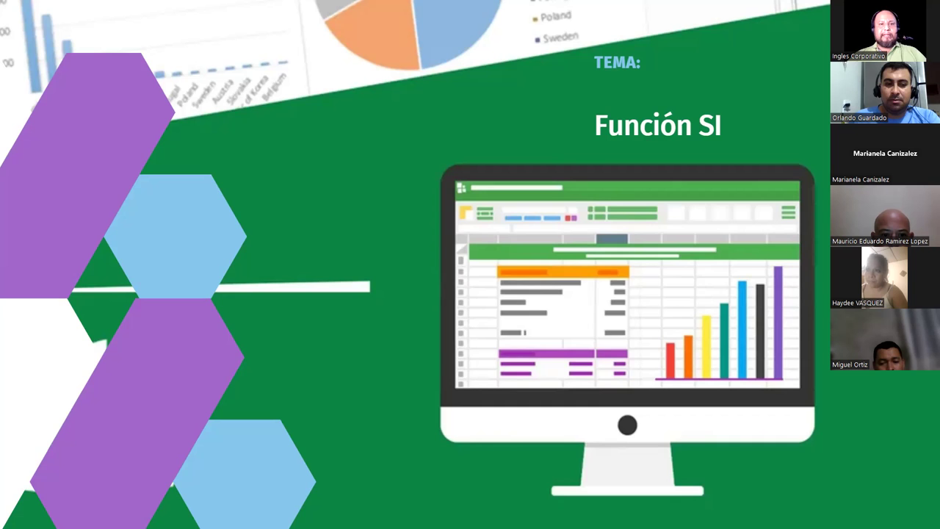
# Switch to the blank Excel workbook and look through Excel Options without changing anything.
pyautogui.hotkey('alt', 'Tab')
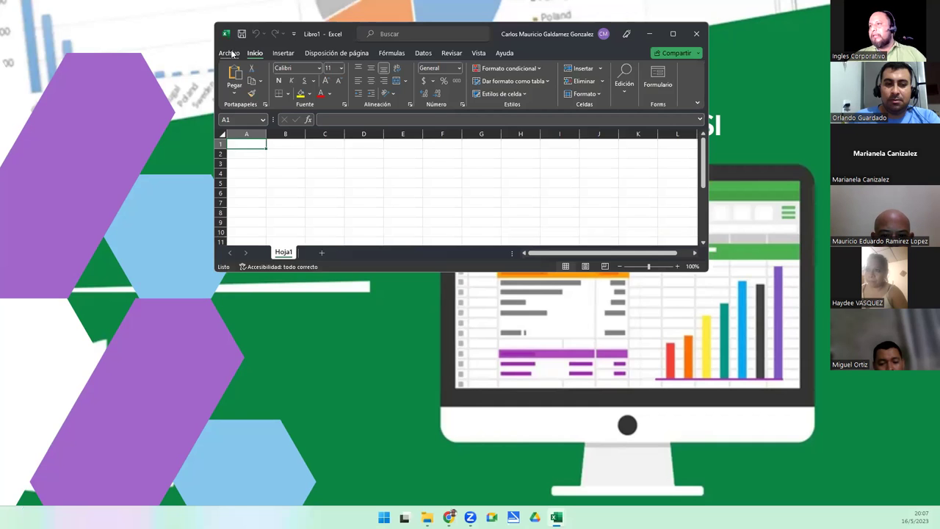
pyautogui.click(229, 53)
pyautogui.click(243, 242)
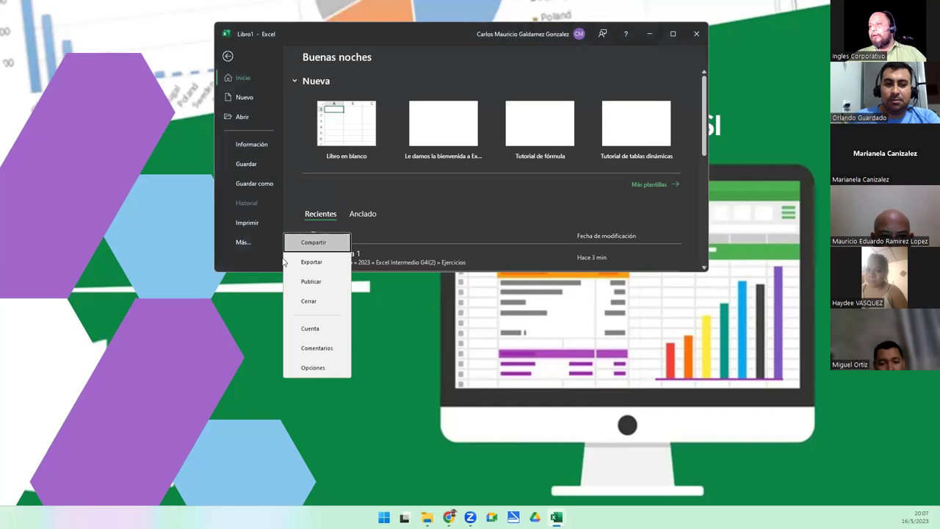
pyautogui.click(313, 367)
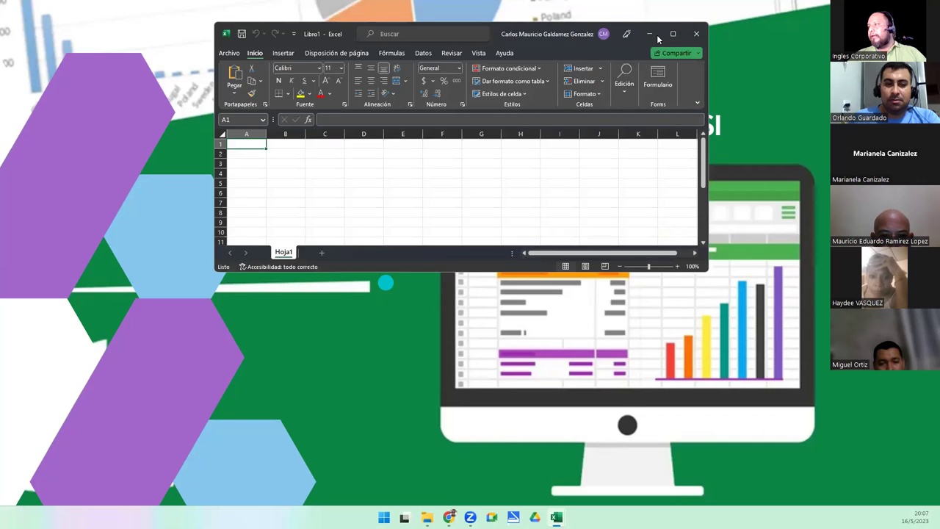
pyautogui.click(641, 323)
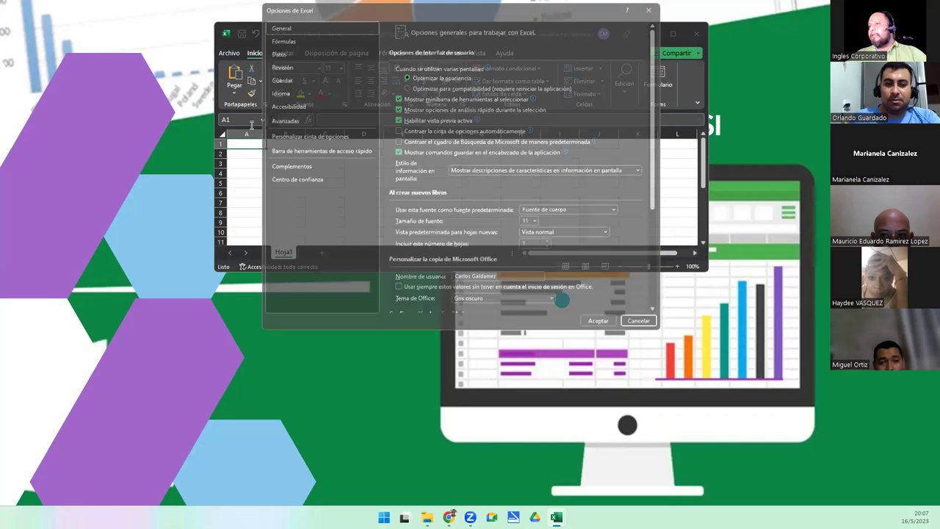
# Maximize Excel, check the Cuenta account page, then start saving Libro1 with Ctrl+S.
pyautogui.click(673, 33)
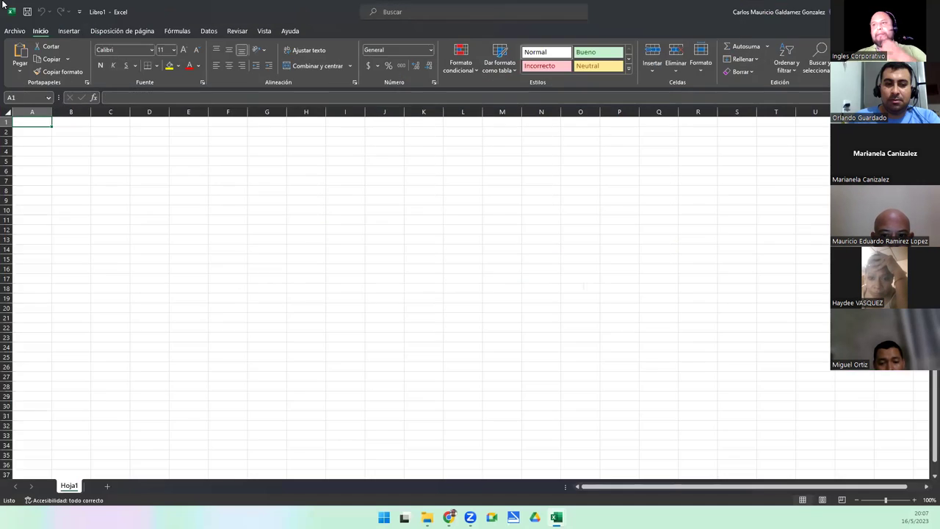
pyautogui.click(13, 32)
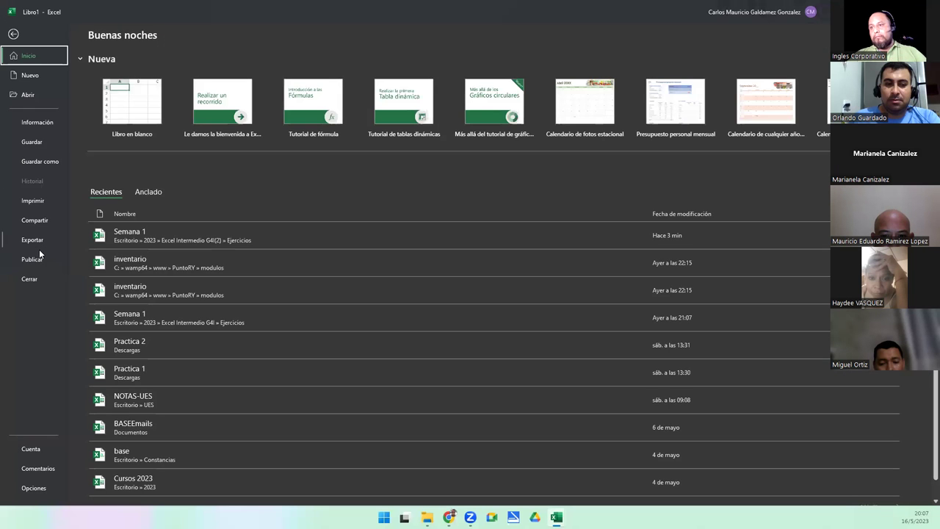
pyautogui.click(37, 449)
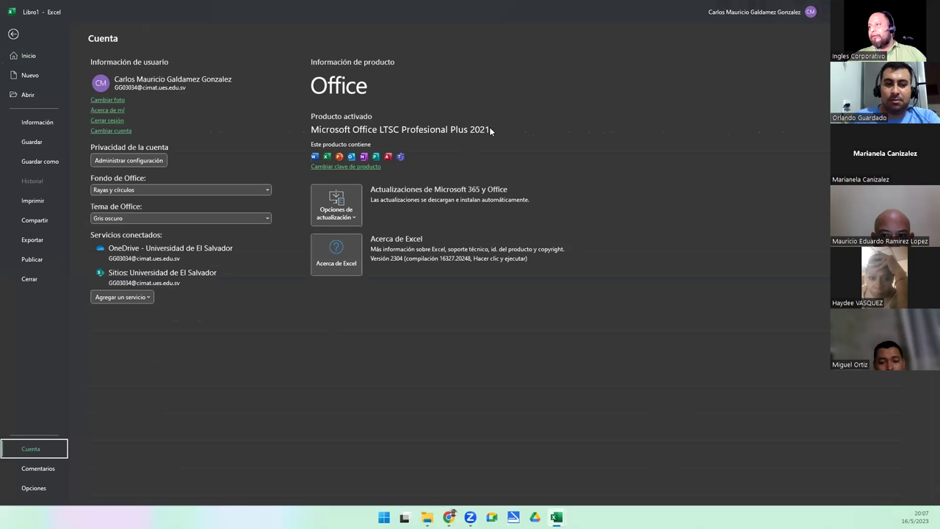
pyautogui.press('Escape')
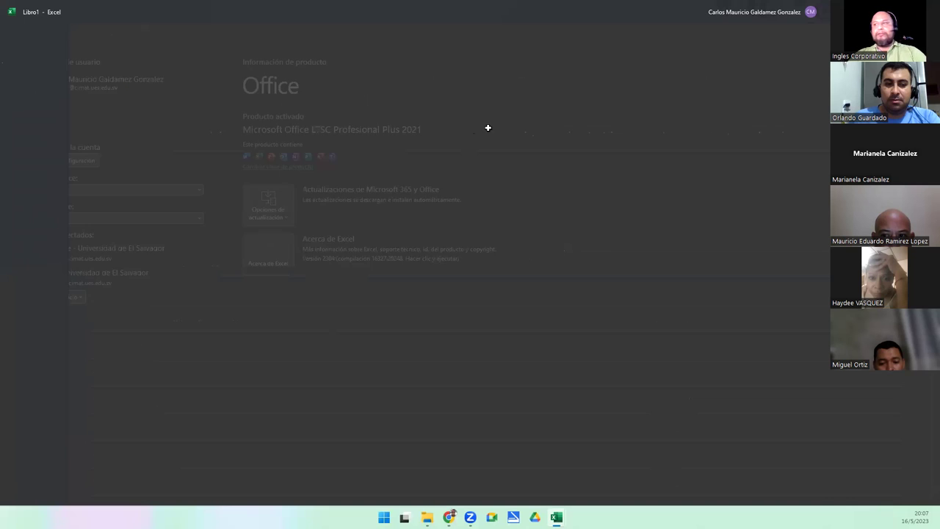
pyautogui.hotkey('ctrl', 's')
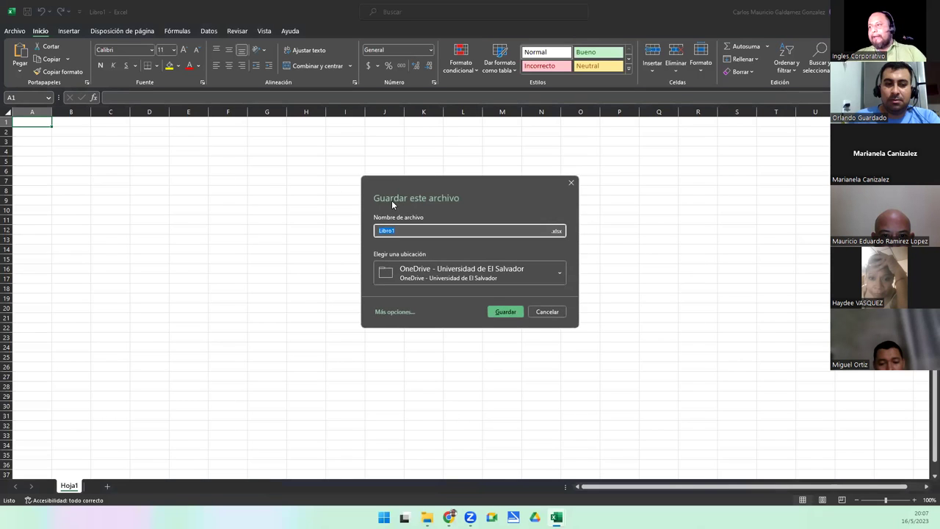
# Go through 'Más opciones...' to the full Save As window on Documentos.
pyautogui.click(402, 313)
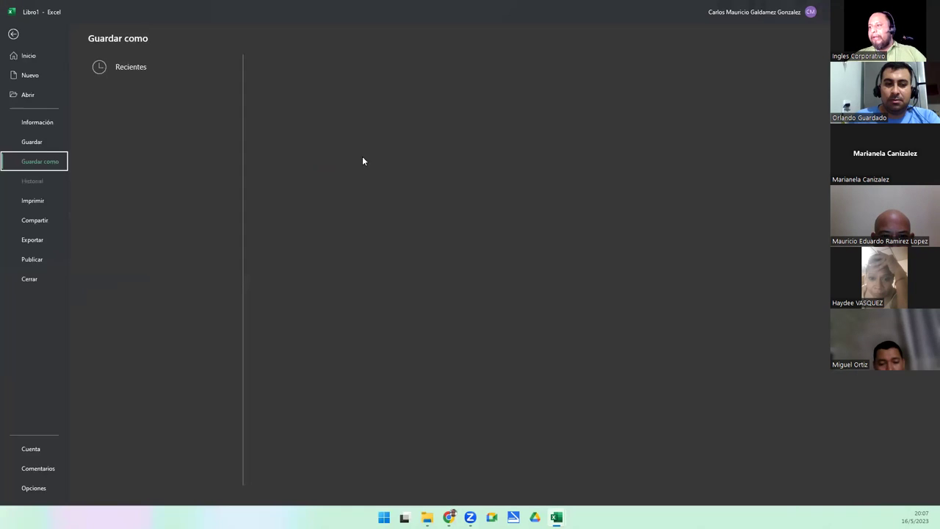
pyautogui.click(122, 232)
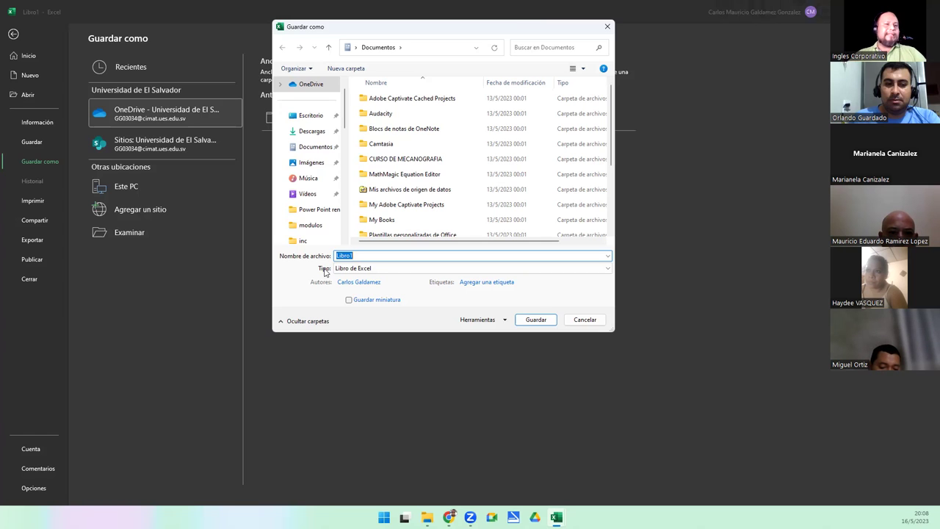
# Open the Tipo dropdown to list formats from Libro de Excel to PDF and OpenDocument.
pyautogui.click(345, 269)
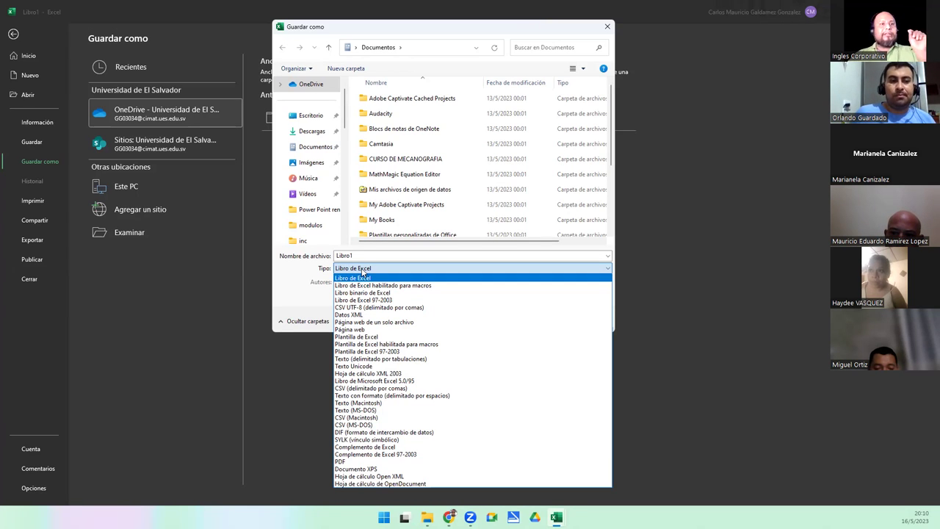
# Keep 'Libro de Excel' as the file type, leaving the Autores field unchanged.
pyautogui.click(373, 276)
pyautogui.click(371, 281)
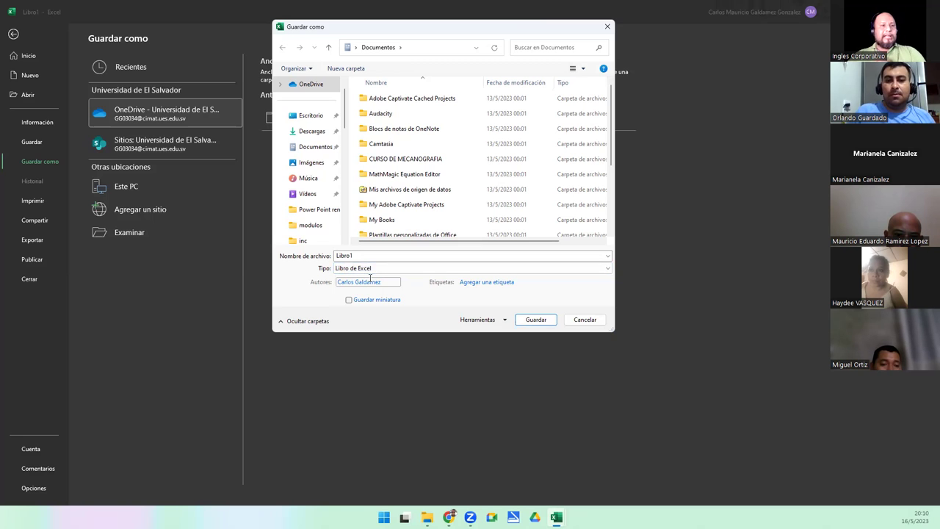
pyautogui.click(387, 272)
pyautogui.click(389, 270)
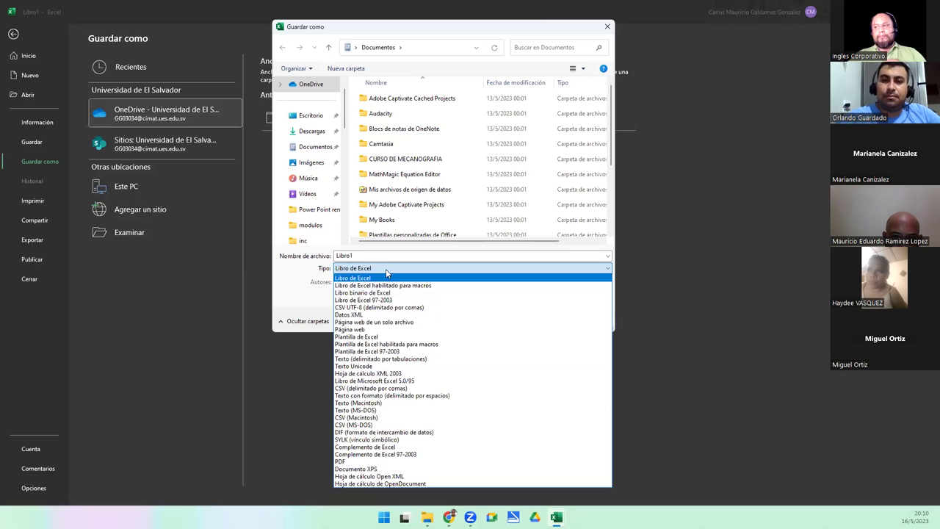
pyautogui.click(387, 273)
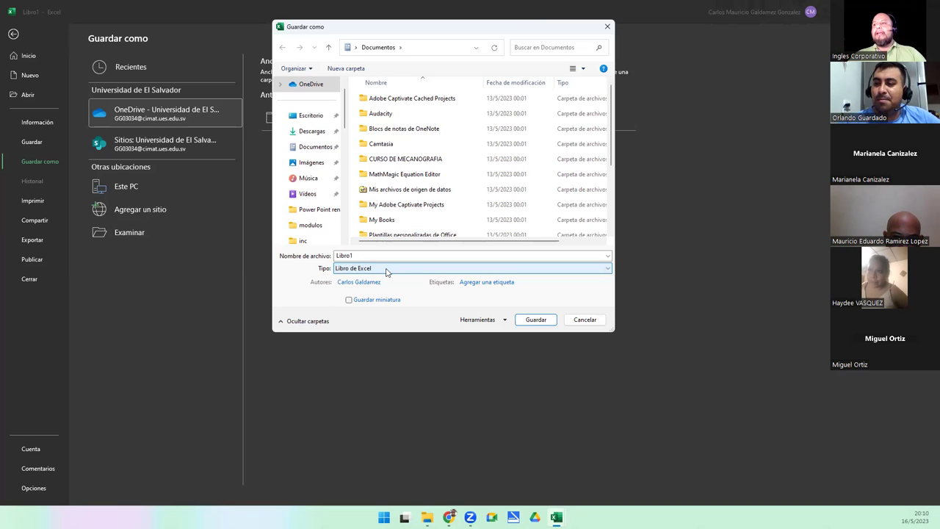
# Cancel saving Libro1, exit the backstage, and return to the Función SI slide in PowerPoint.
pyautogui.click(579, 319)
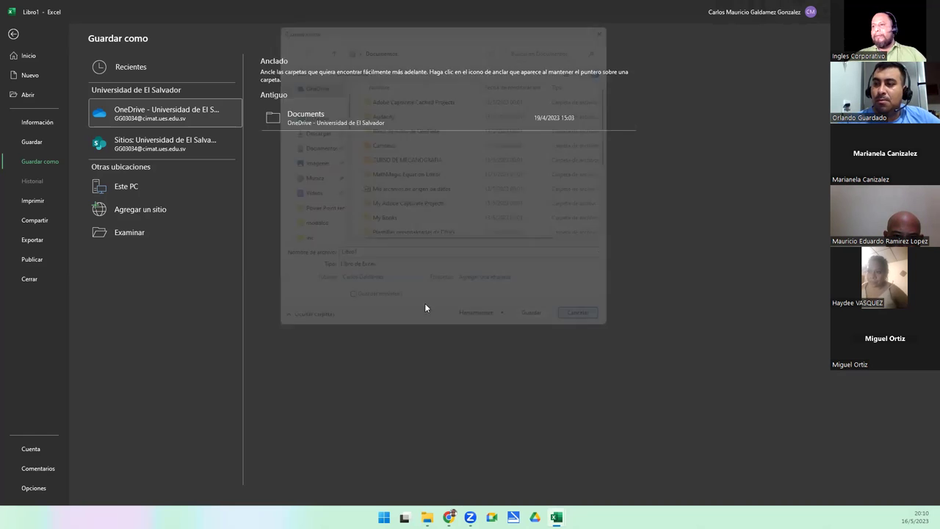
pyautogui.press('Escape')
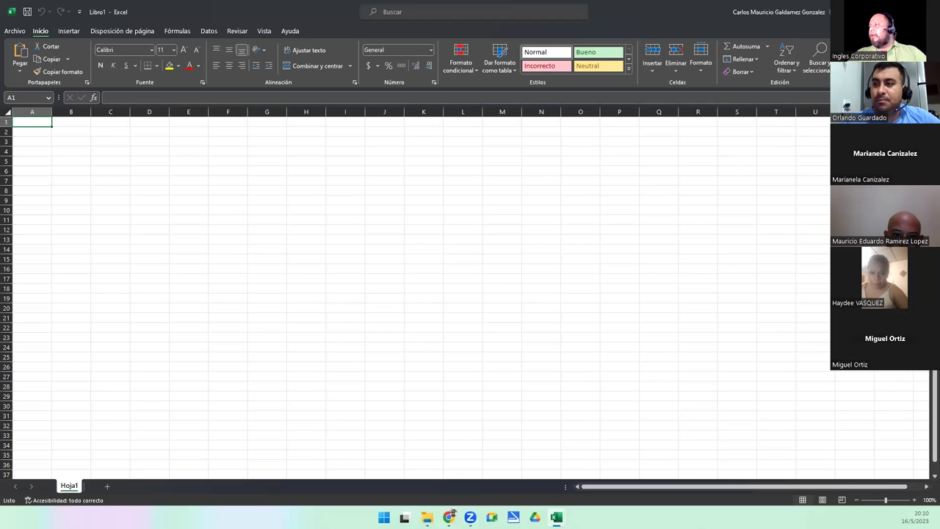
pyautogui.hotkey('alt', 'Tab')
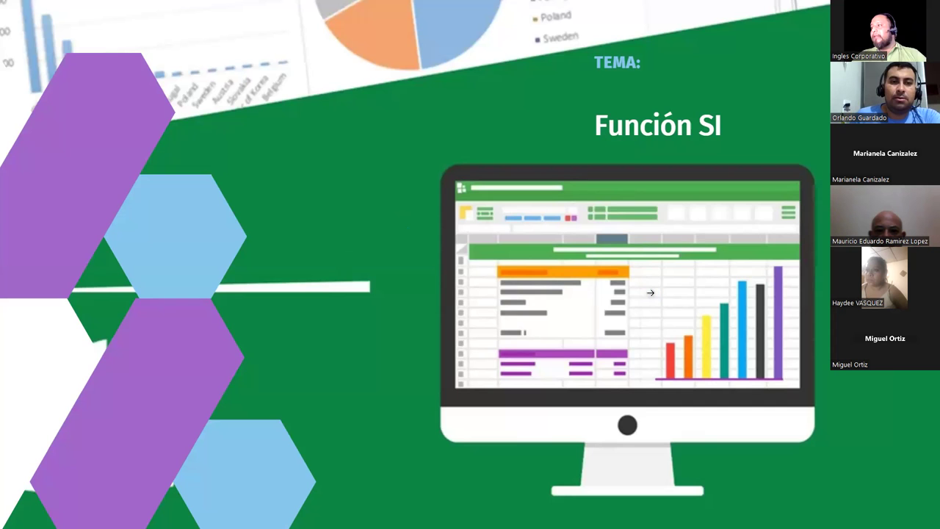
# Turn on the laser pointer with Ctrl+L and move to the Objetivo de la Sesión 02 slide.
pyautogui.hotkey('ctrl', 'l')
pyautogui.press('Right')
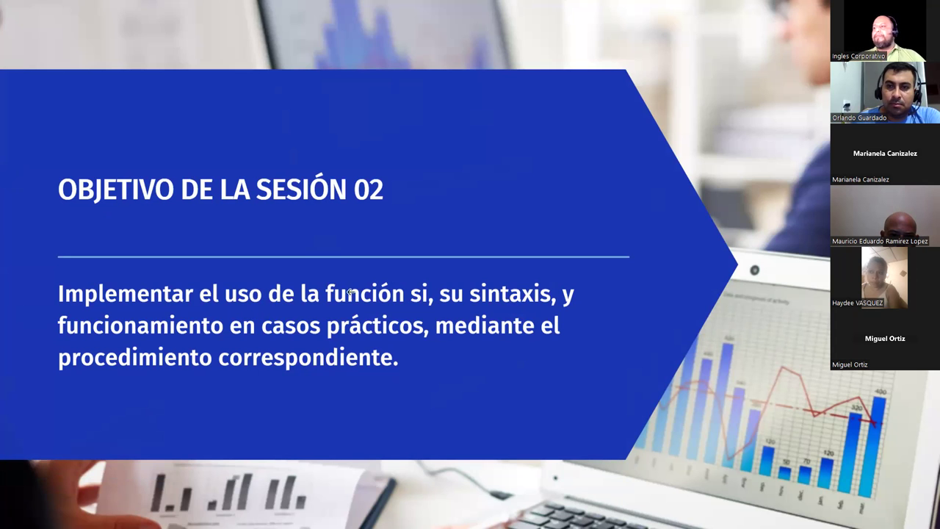
# Advance to the Introducción slide defining the SI function as a logical test.
pyautogui.click(761, 275)
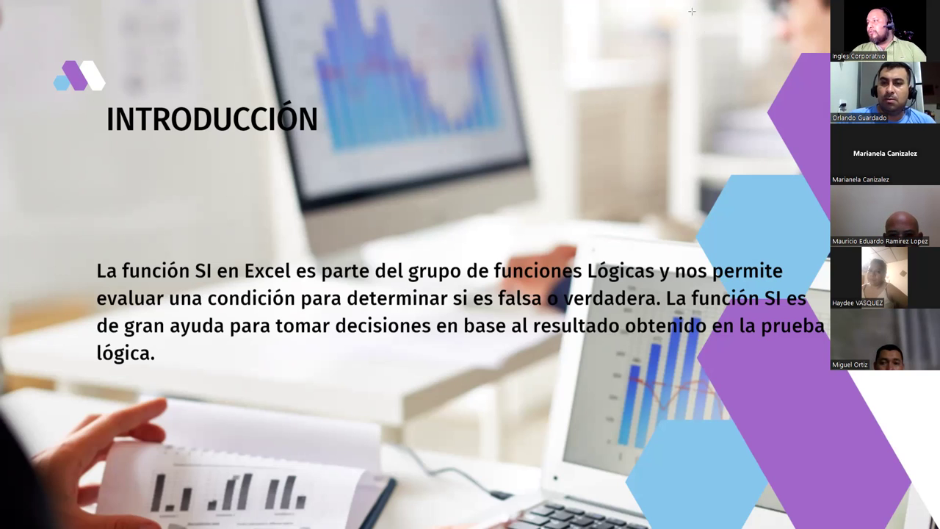
# Draw in red ink an arrow into a decision diamond with left and right branches and a down arrow.
pyautogui.moveTo(682, 15); pyautogui.dragTo(682, 99)
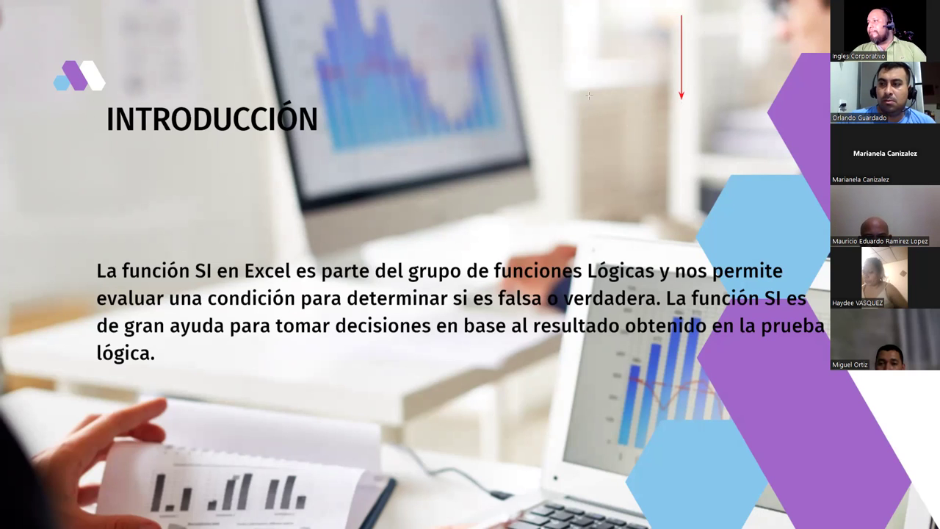
pyautogui.moveTo(598, 88); pyautogui.dragTo(724, 164)
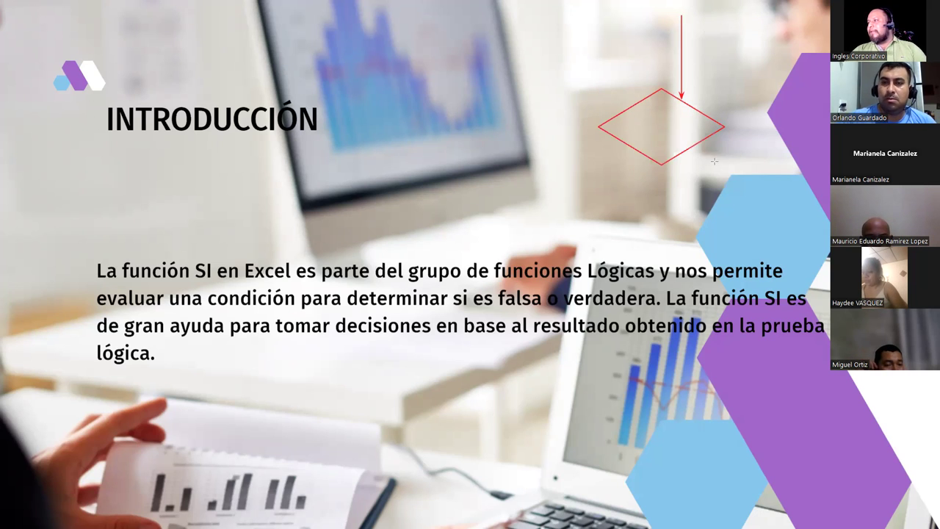
pyautogui.hotkey('ctrl', 'z')
pyautogui.moveTo(596, 104); pyautogui.dragTo(760, 174)
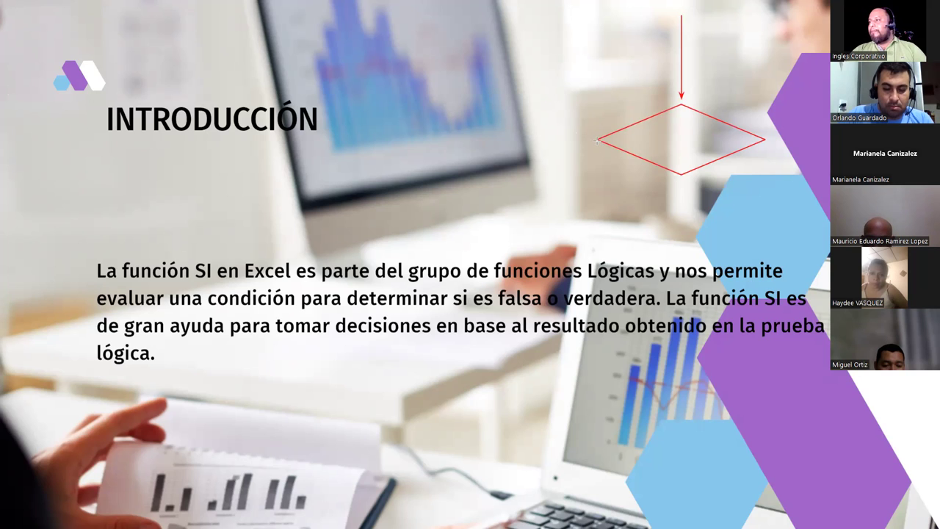
pyautogui.moveTo(596, 139); pyautogui.dragTo(489, 138)
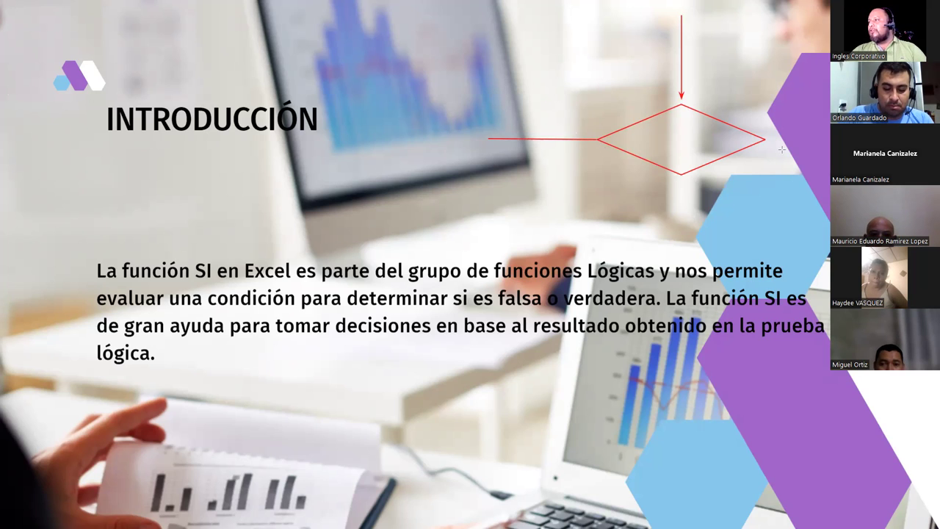
pyautogui.moveTo(765, 139); pyautogui.dragTo(830, 139)
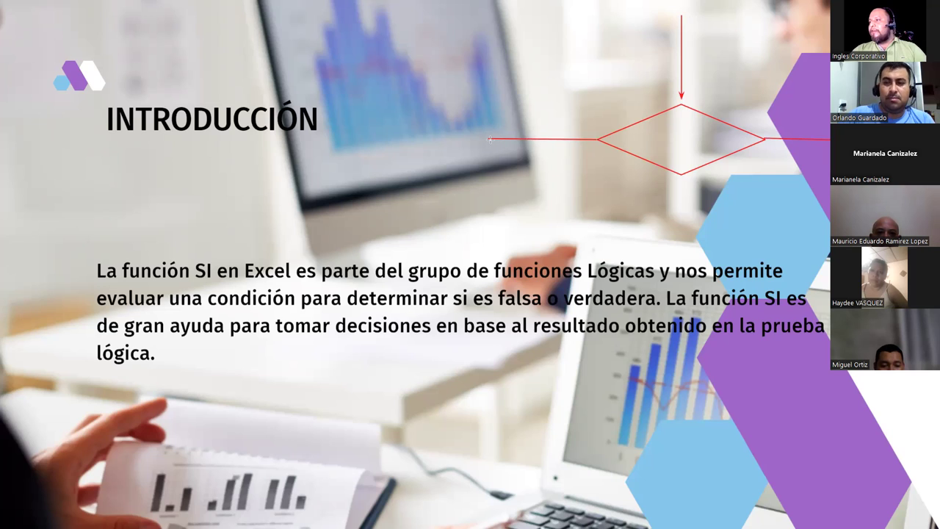
pyautogui.moveTo(490, 139); pyautogui.dragTo(489, 207)
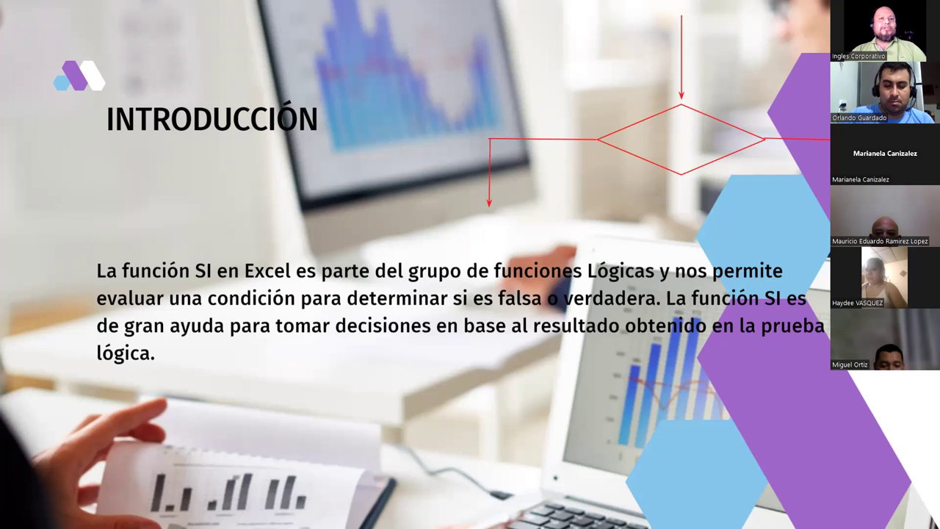
# Add a text box near the slide top reading 'Operadores de Comparación:' with a new line below.
pyautogui.click(389, 39)
pyautogui.write('Operadores de Comprad')
pyautogui.press('BackSpace')
pyautogui.press('BackSpace')
pyautogui.press('BackSpace')
pyautogui.write('aració')
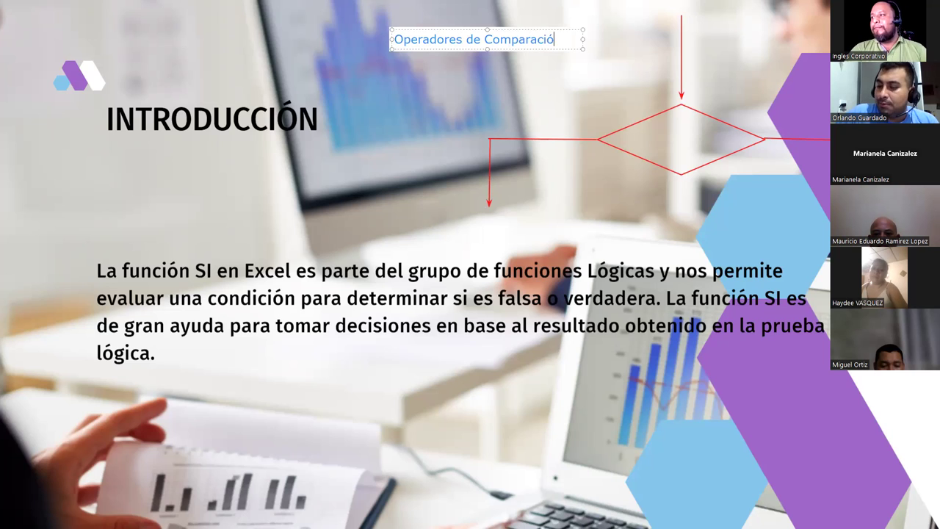
pyautogui.write('n:')
pyautogui.press('Return')
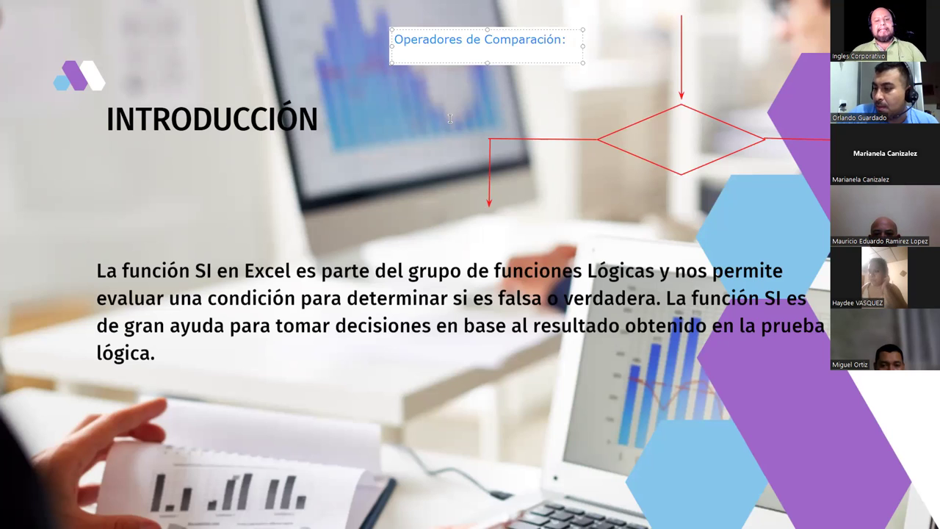
# List the operators >, >=, <, <= and = on separate lines.
pyautogui.write('>')
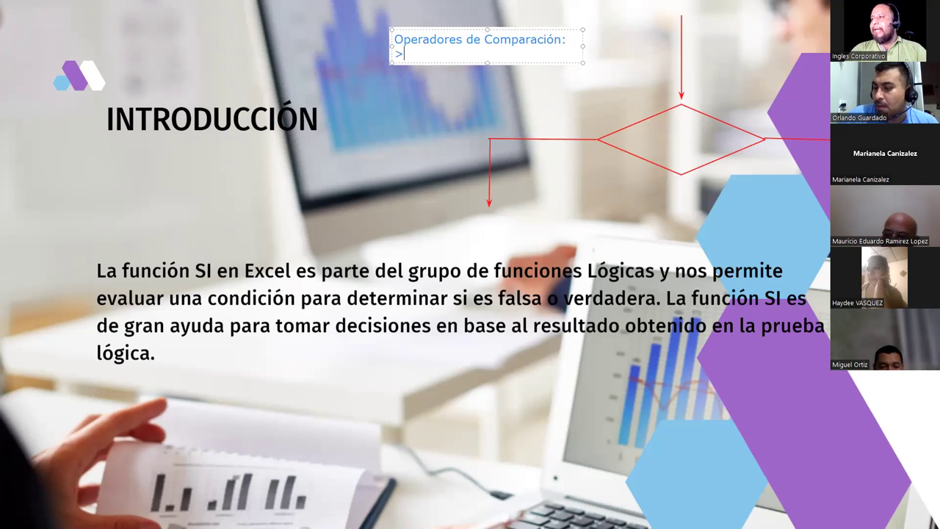
pyautogui.press('Return')
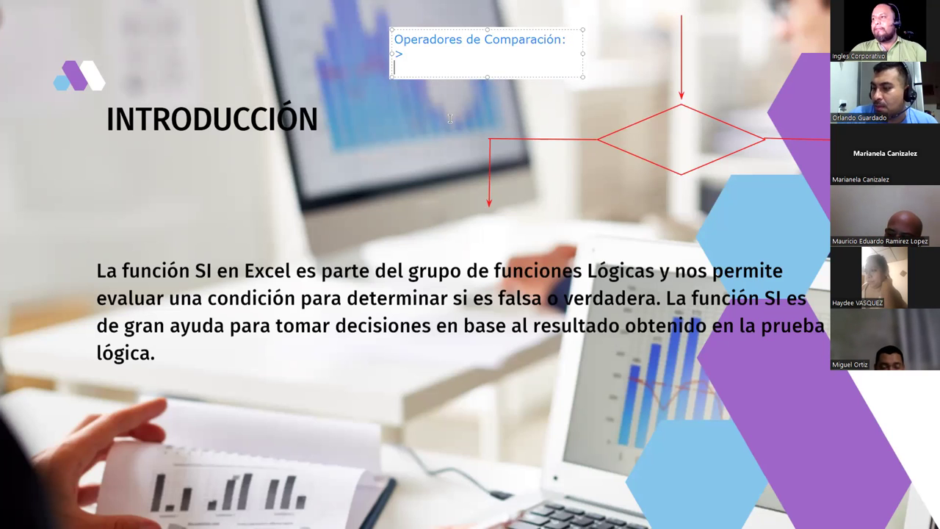
pyautogui.write('>=')
pyautogui.press('Return')
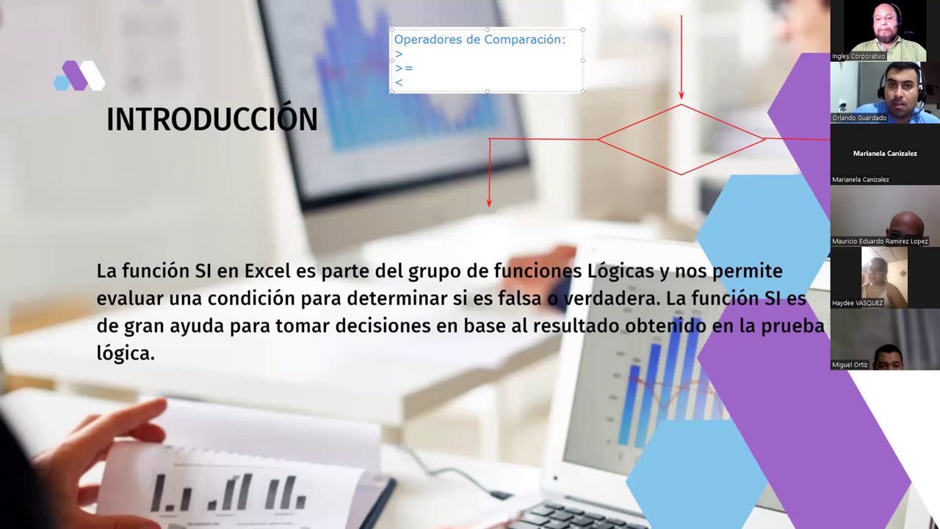
pyautogui.press('Return')
pyautogui.write('<')
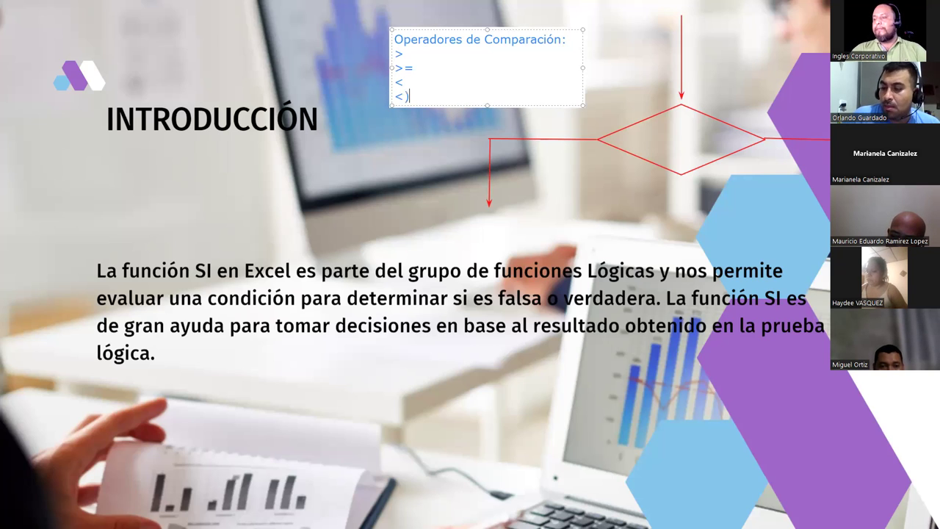
pyautogui.write('=')
pyautogui.press('Return')
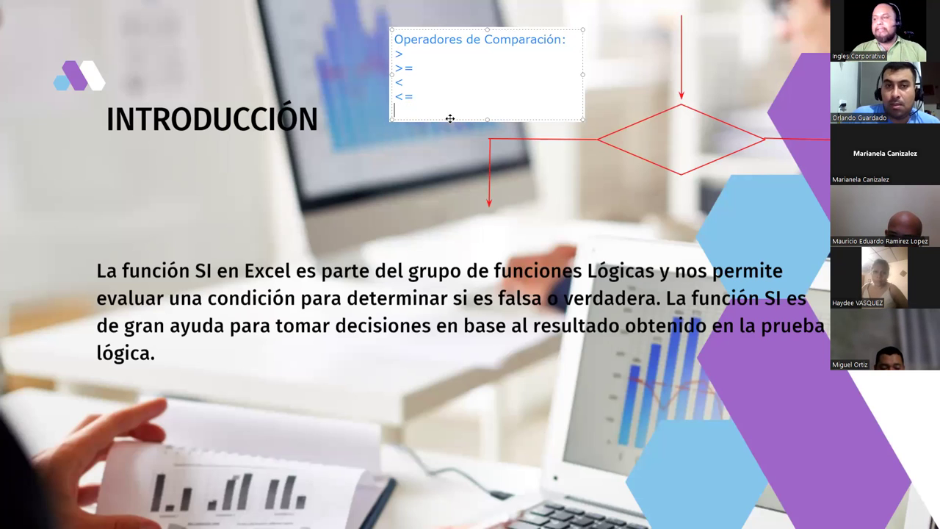
pyautogui.write('=')
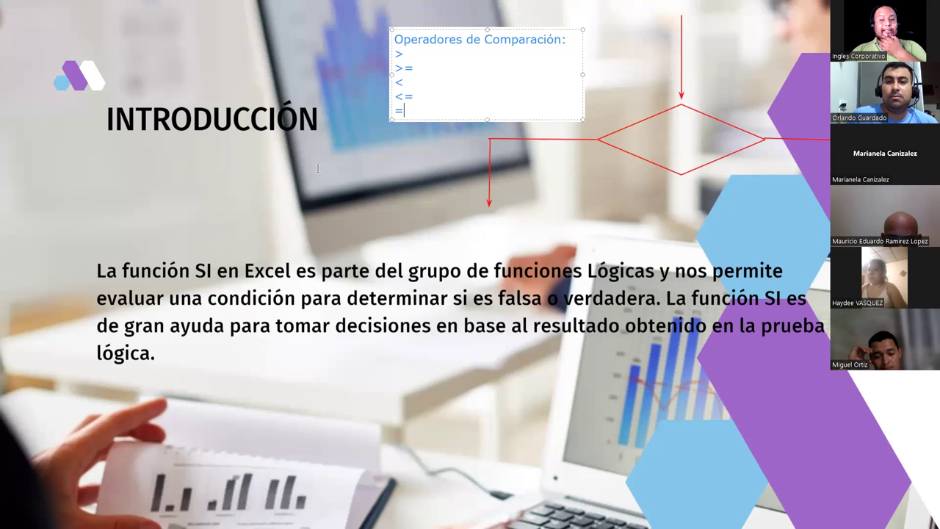
# Remove the added <> operator and the empty last line from the list.
pyautogui.press('Return')
pyautogui.write('<>')
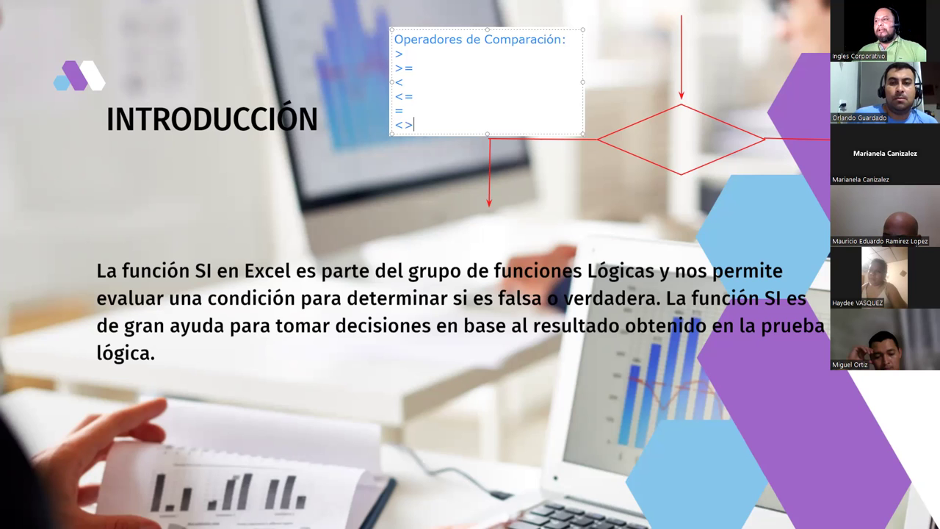
pyautogui.press('BackSpace')
pyautogui.press('BackSpace')
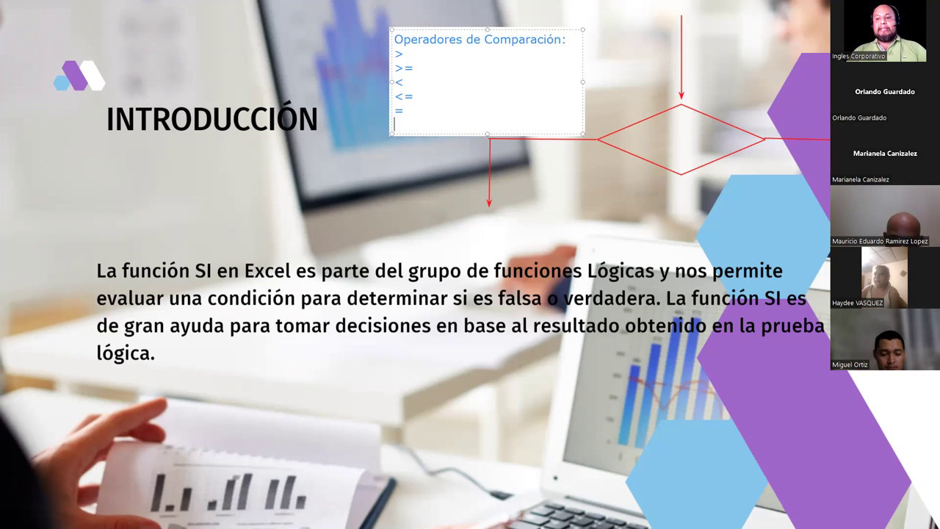
pyautogui.press('BackSpace')
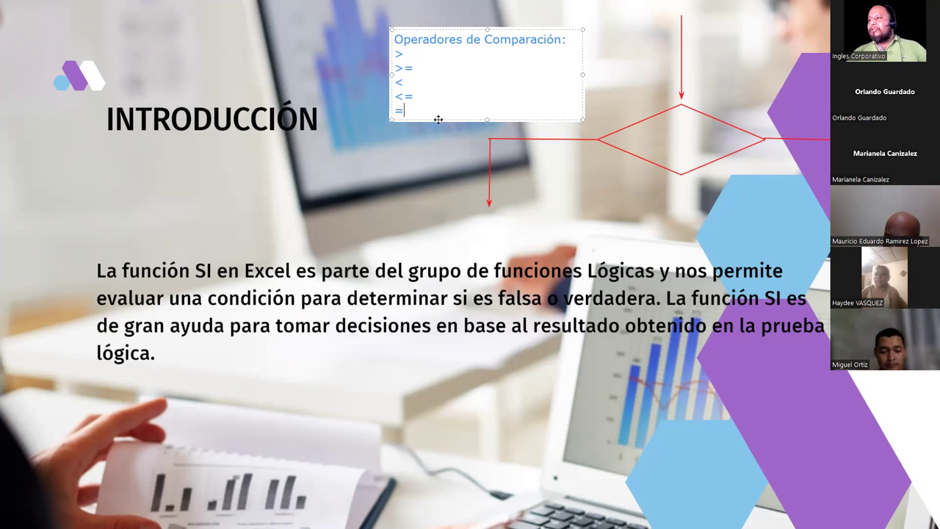
# Place the operators box below INTRODUCCIÓN and type EDAD=XX in a new text box above the diamond.
pyautogui.moveTo(440, 121); pyautogui.dragTo(179, 245)
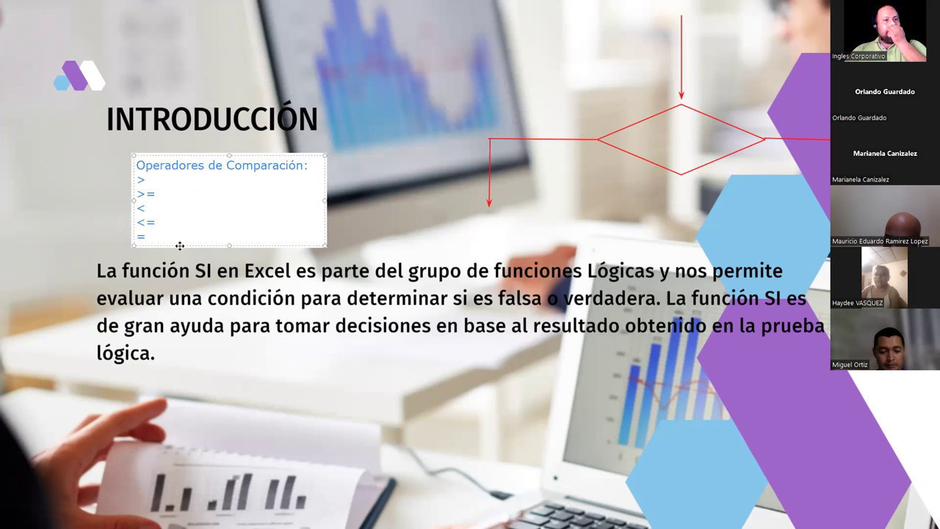
pyautogui.click(628, 138)
pyautogui.click(622, 140)
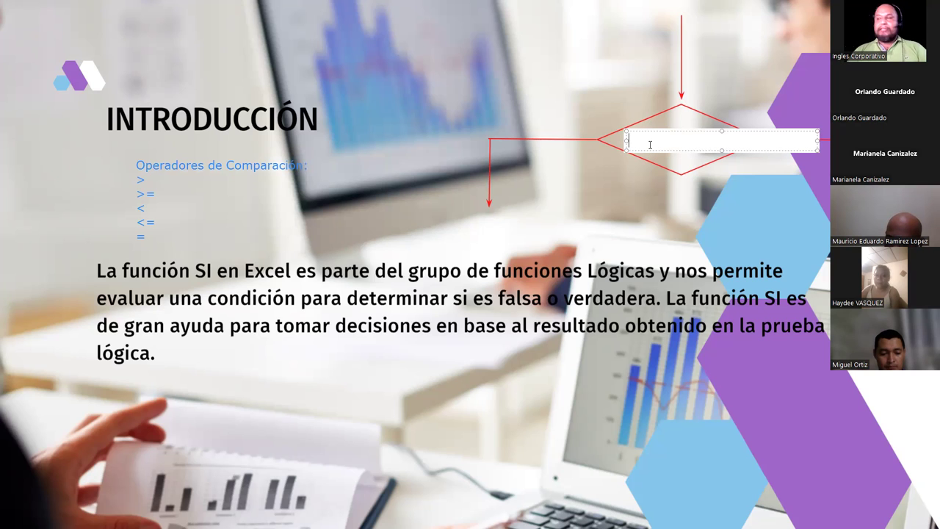
pyautogui.click(592, 34)
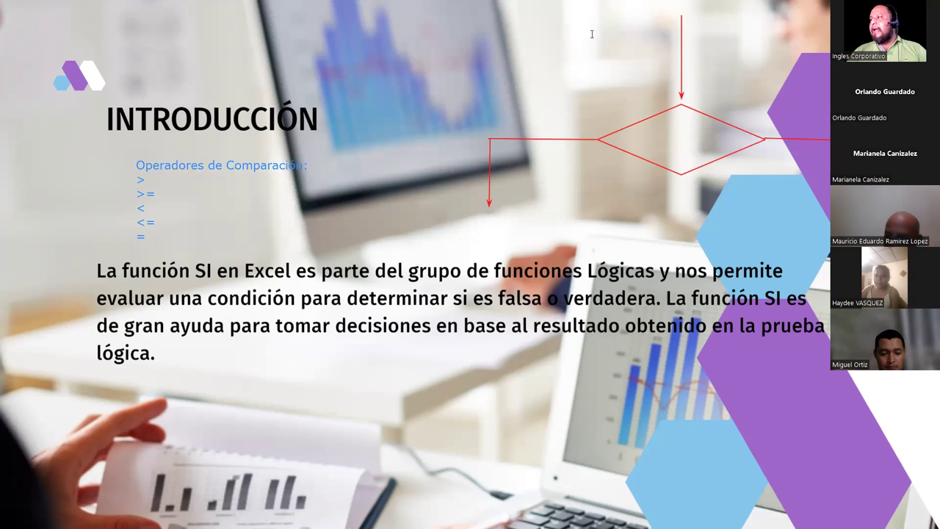
pyautogui.click(593, 34)
pyautogui.write('EDAD=')
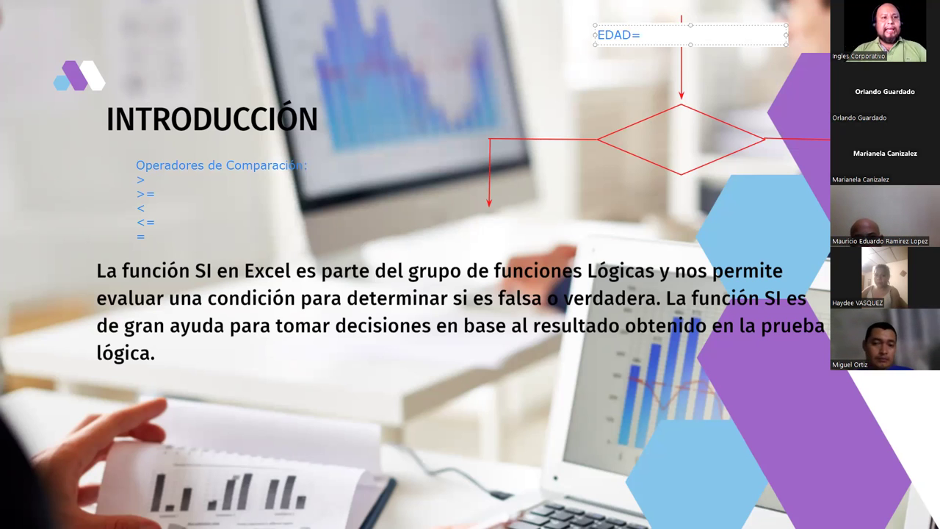
pyautogui.write('XX')
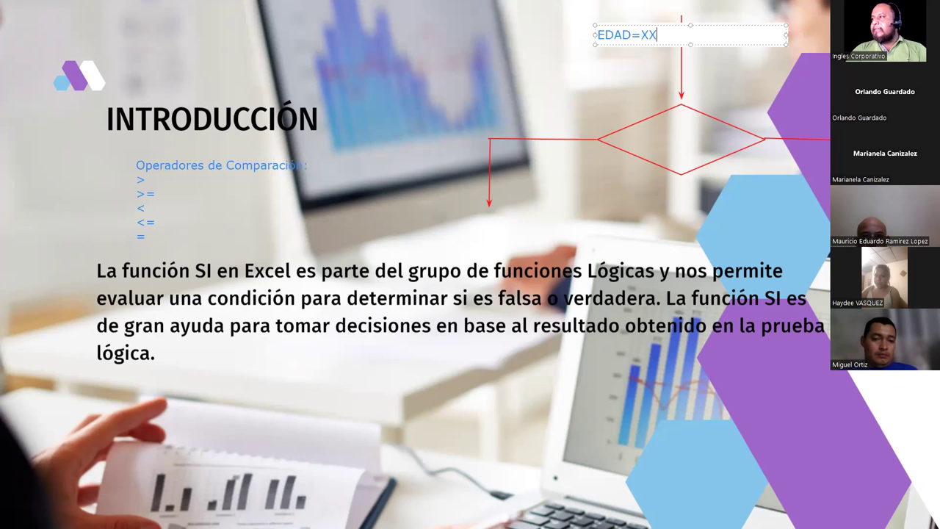
# Write the condition SI EDAD>= in a text box inside the diamond and fit it to the shape.
pyautogui.click(629, 140)
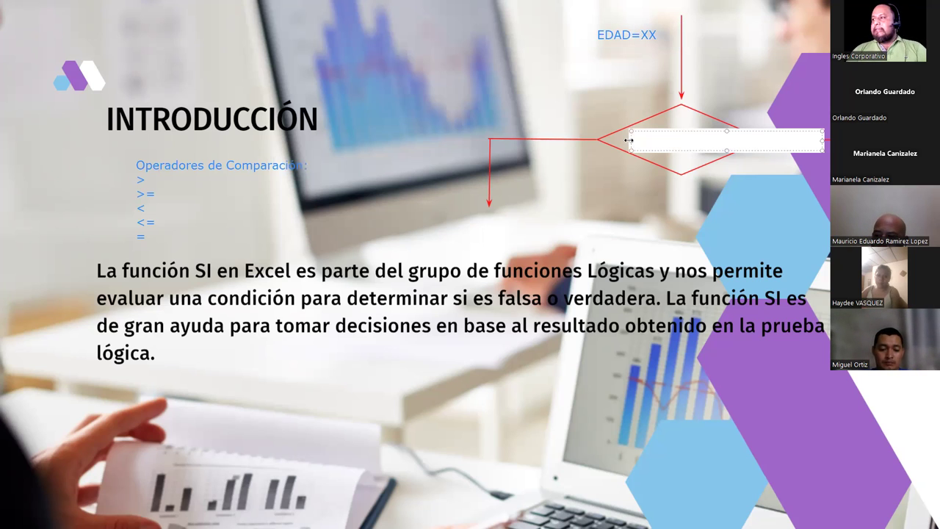
pyautogui.write('SI EDAD')
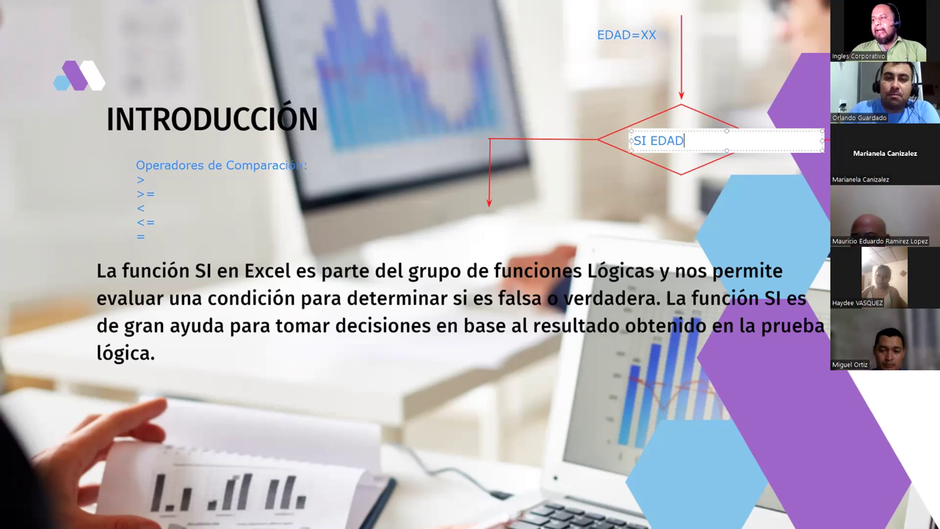
pyautogui.write('<')
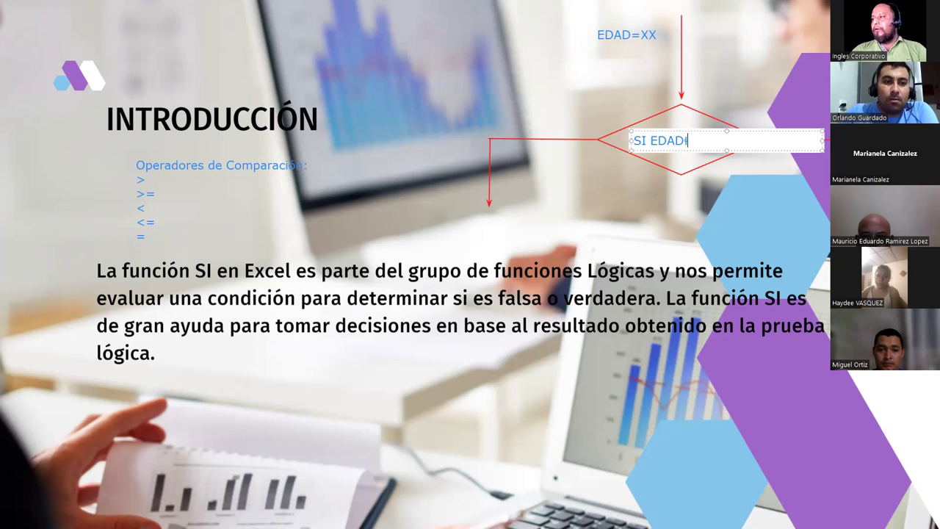
pyautogui.press('BackSpace')
pyautogui.write('>=18')
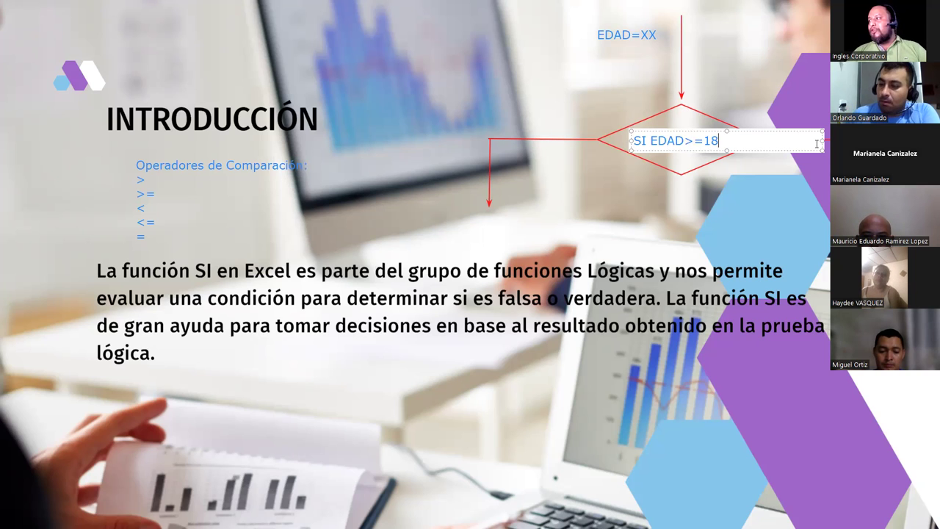
pyautogui.moveTo(816, 144); pyautogui.dragTo(719, 141)
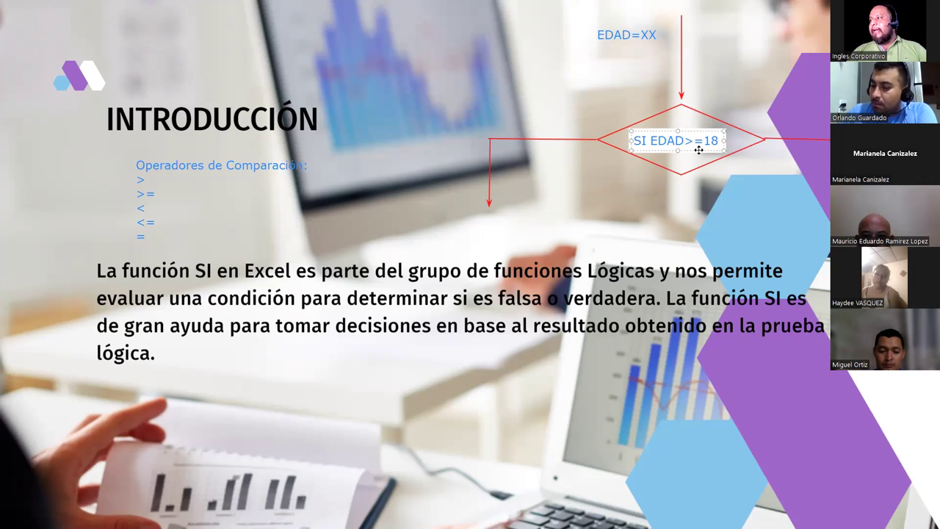
pyautogui.moveTo(646, 152); pyautogui.dragTo(647, 149)
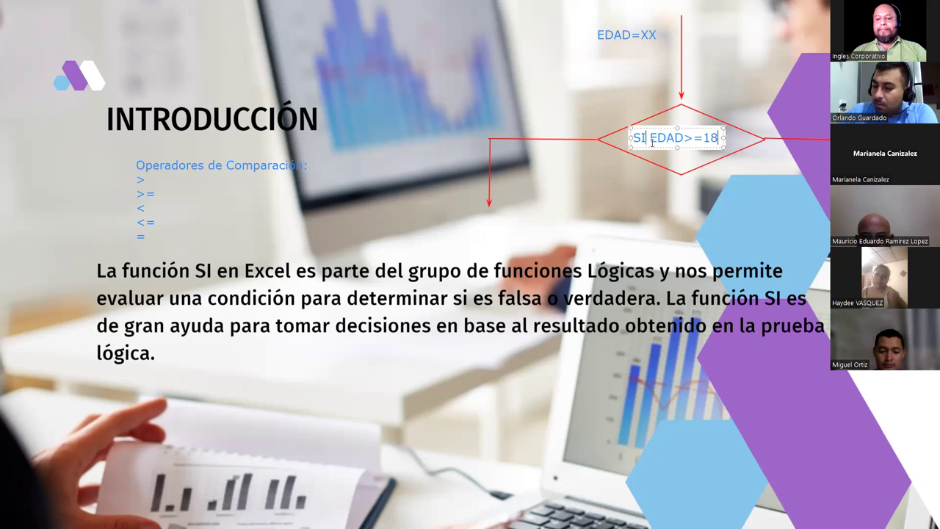
# Correct the condition to read SI(EDAD>=18) with parentheses and no stray spaces.
pyautogui.click(650, 140)
pyautogui.write('(')
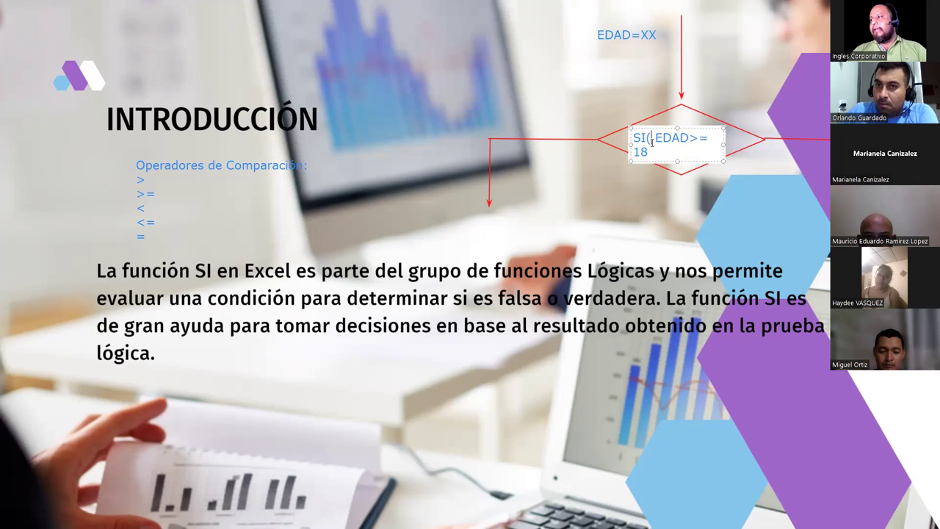
pyautogui.press('Delete')
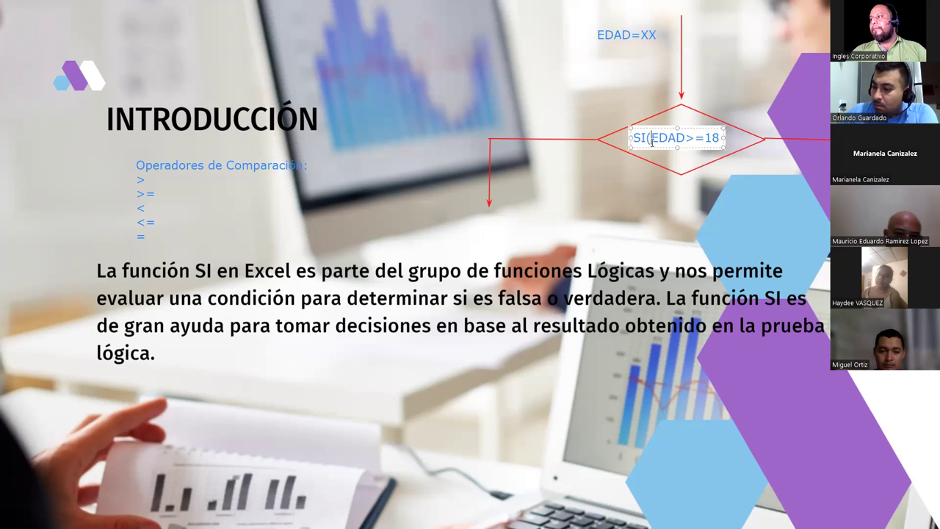
pyautogui.press('End')
pyautogui.write(')')
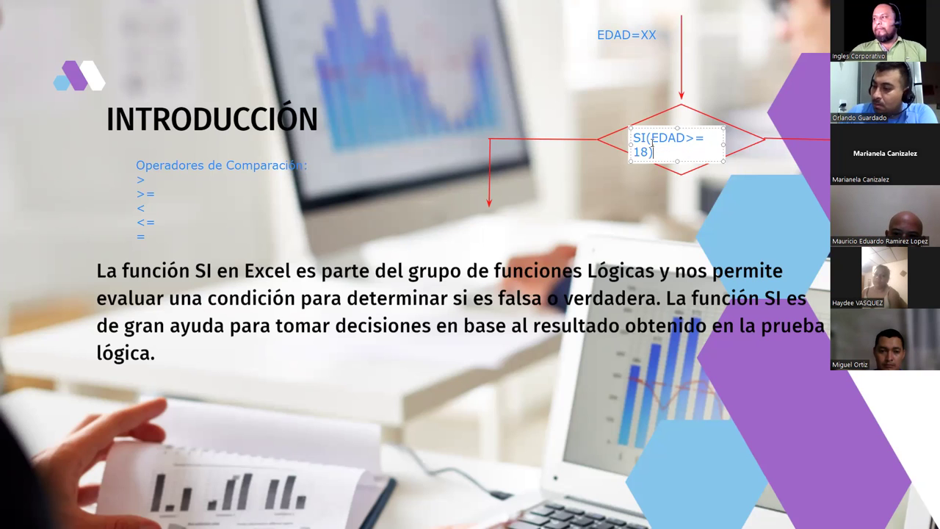
pyautogui.click(634, 152)
pyautogui.press('BackSpace')
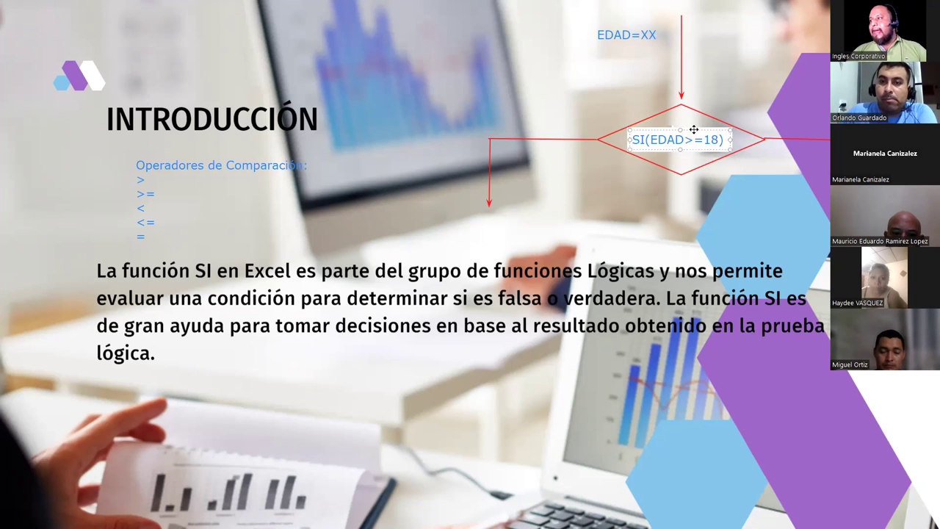
pyautogui.doubleClick(676, 139)
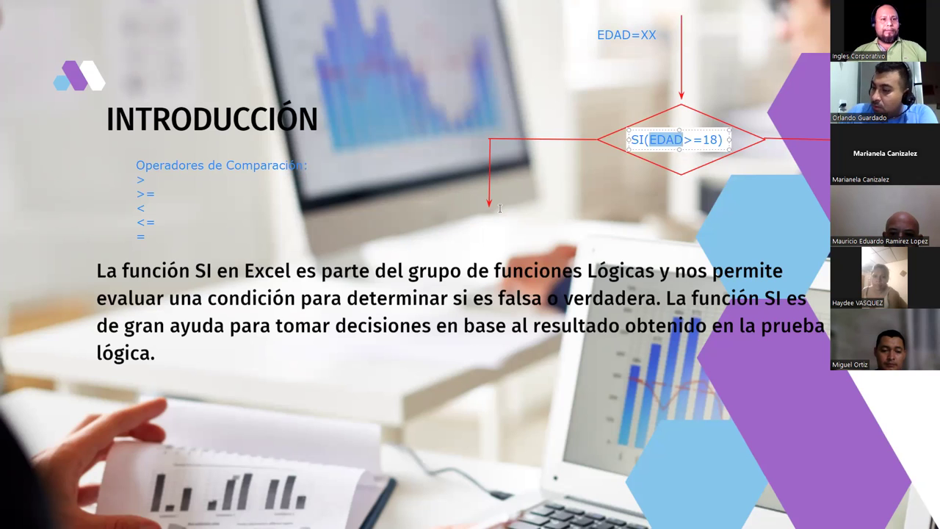
pyautogui.click(495, 133)
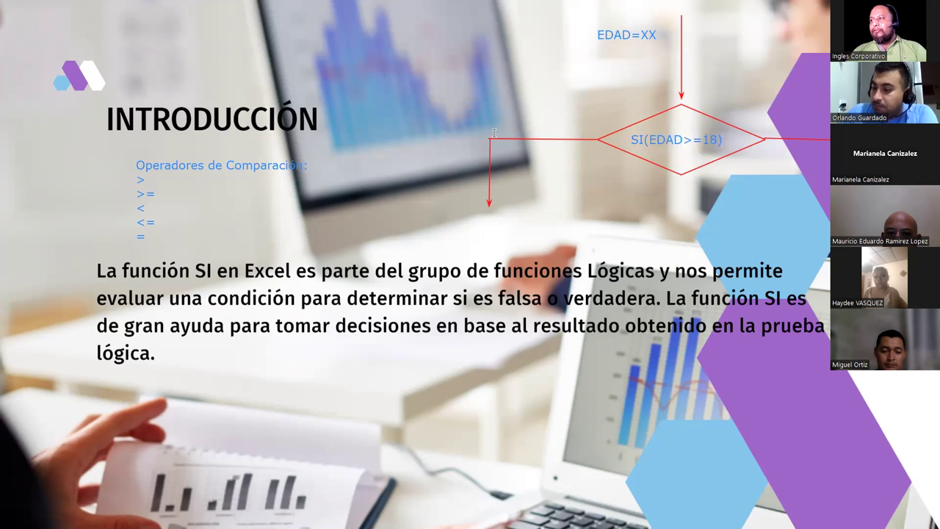
# Label the diamond's left branch SI with a small text box.
pyautogui.click(495, 131)
pyautogui.write('SI')
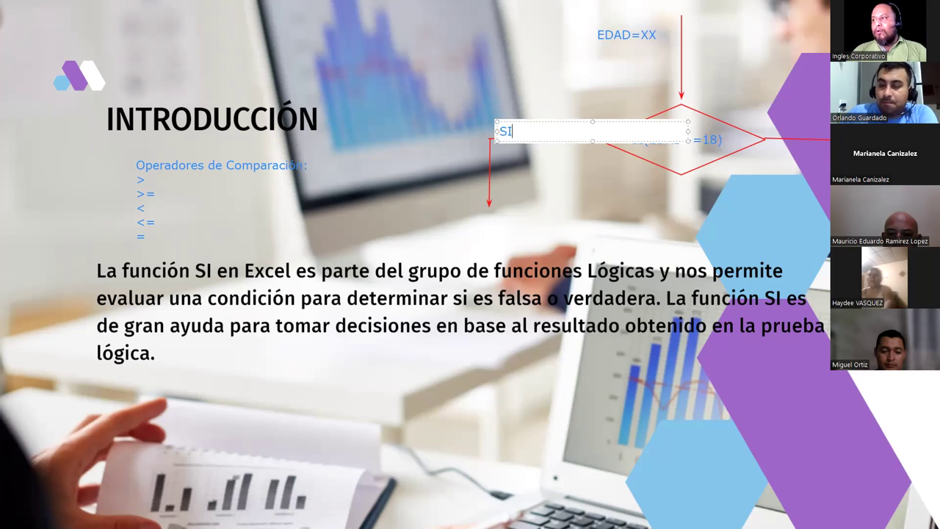
pyautogui.press('Escape')
pyautogui.press('Escape')
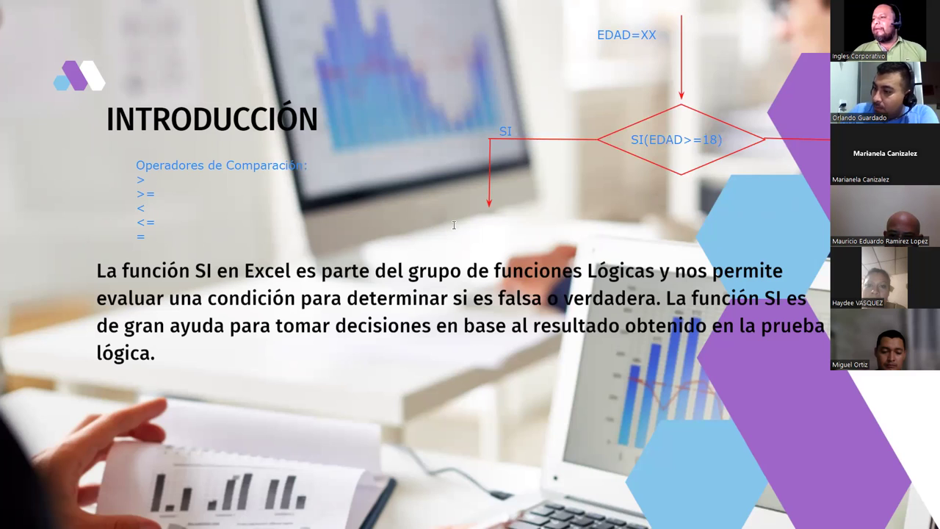
pyautogui.click(480, 244)
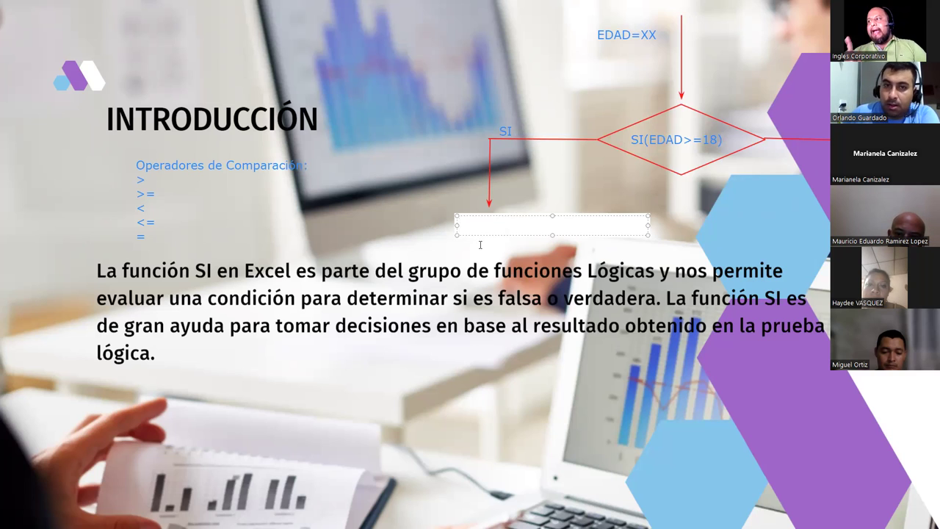
# Type "MAYOR DE EDAD" under the SI arrow and narrow the label to fit its text.
pyautogui.write('"')
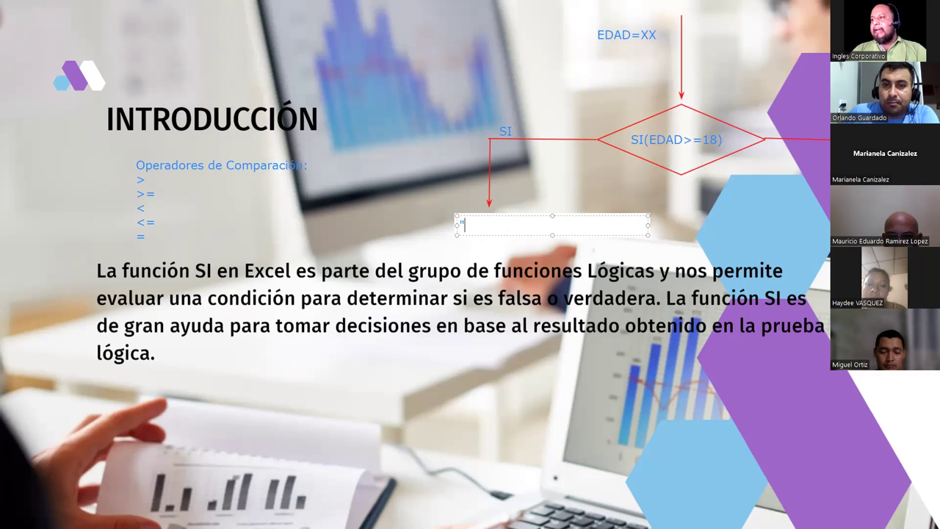
pyautogui.write('MAYOR DE EDAD"')
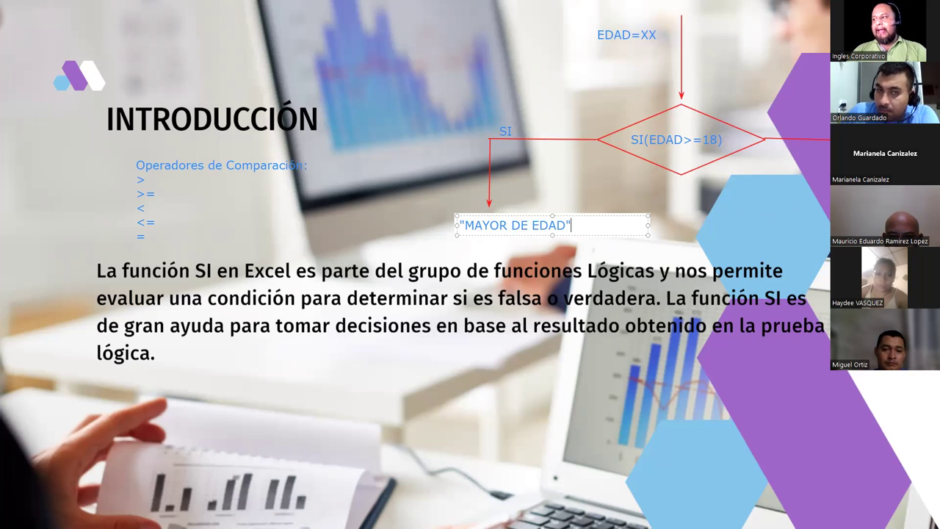
pyautogui.moveTo(649, 225); pyautogui.dragTo(524, 236)
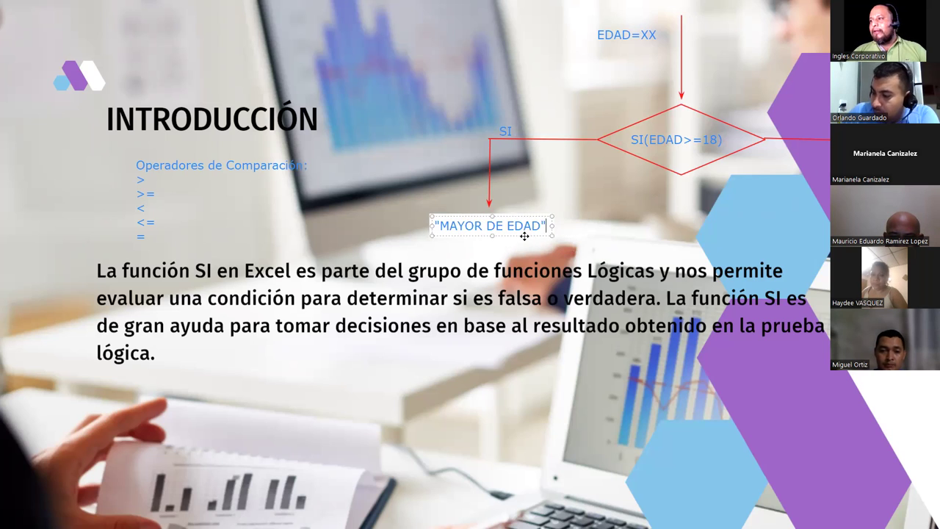
pyautogui.click(792, 237)
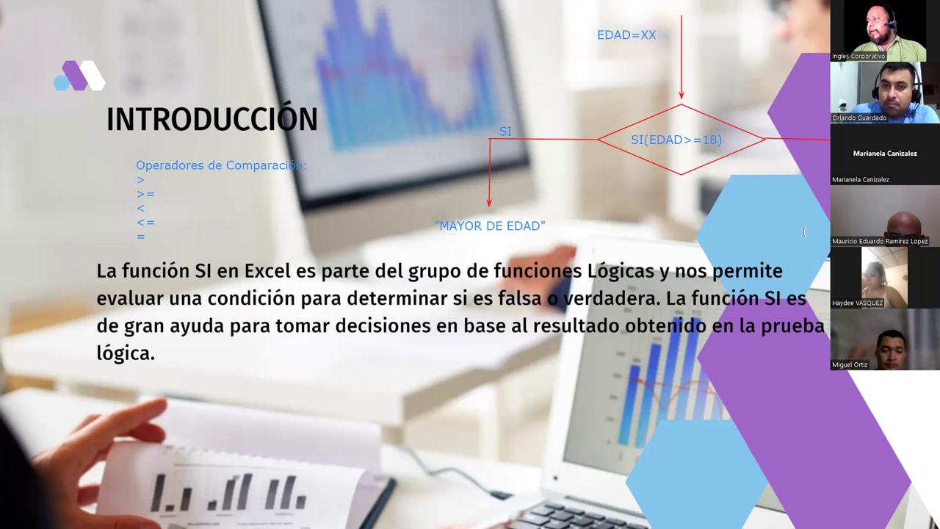
pyautogui.click(806, 232)
pyautogui.write('"MEN')
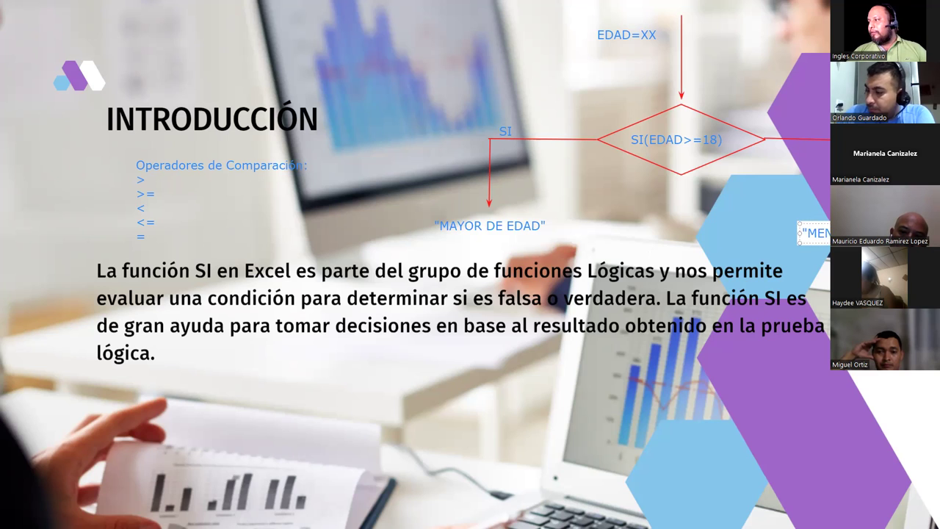
# Add the sample age 15 beside EDAD=XX with an arrow into the diamond.
pyautogui.click(726, 212)
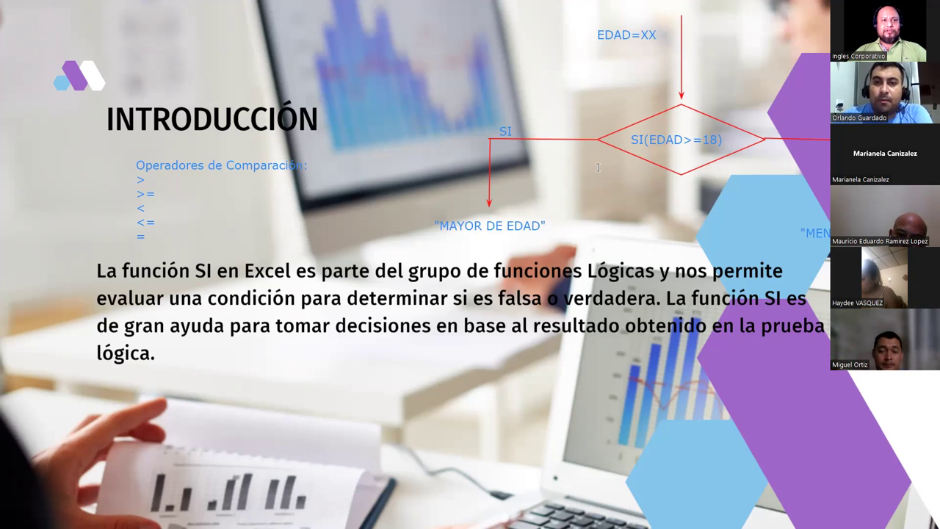
pyautogui.click(699, 34)
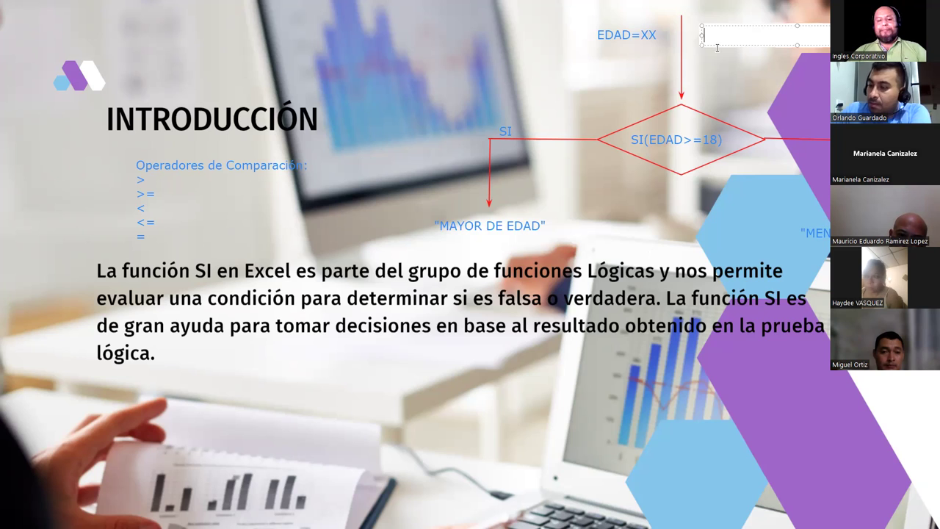
pyautogui.write('15')
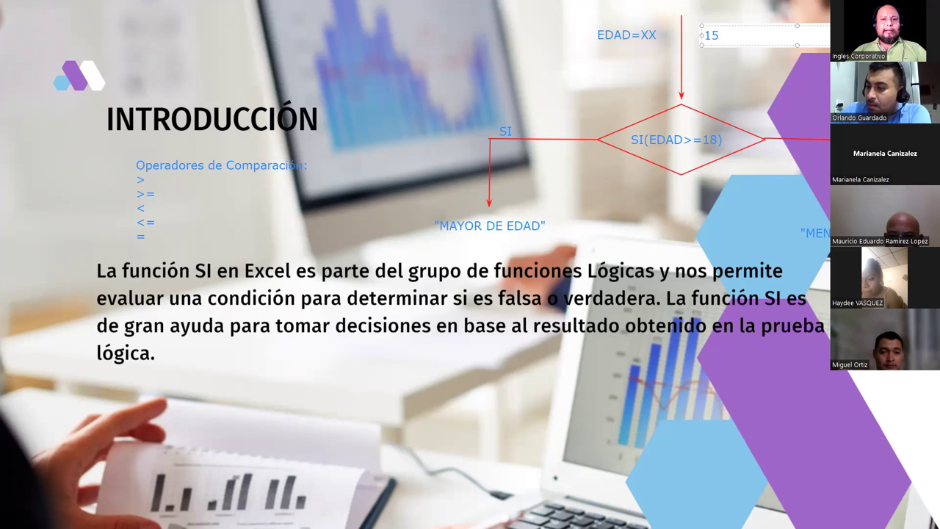
pyautogui.click(713, 46)
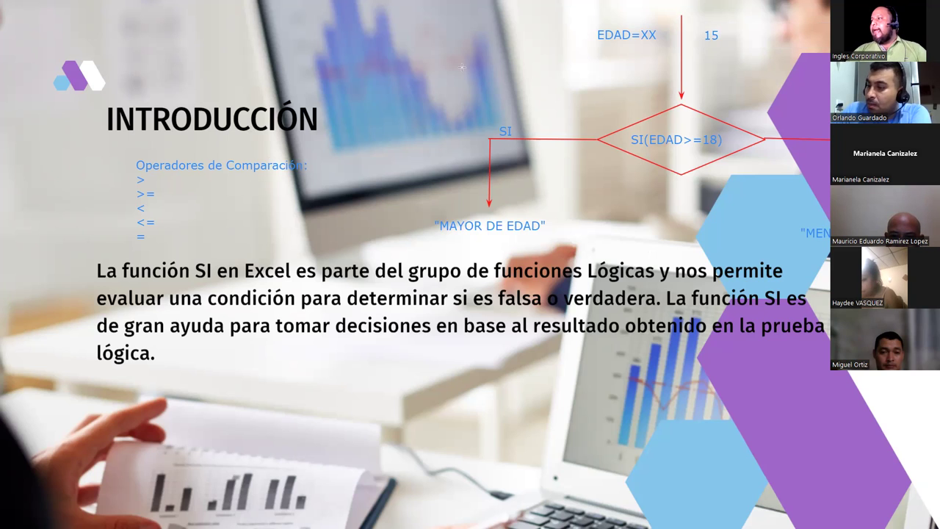
pyautogui.moveTo(712, 45); pyautogui.dragTo(714, 110)
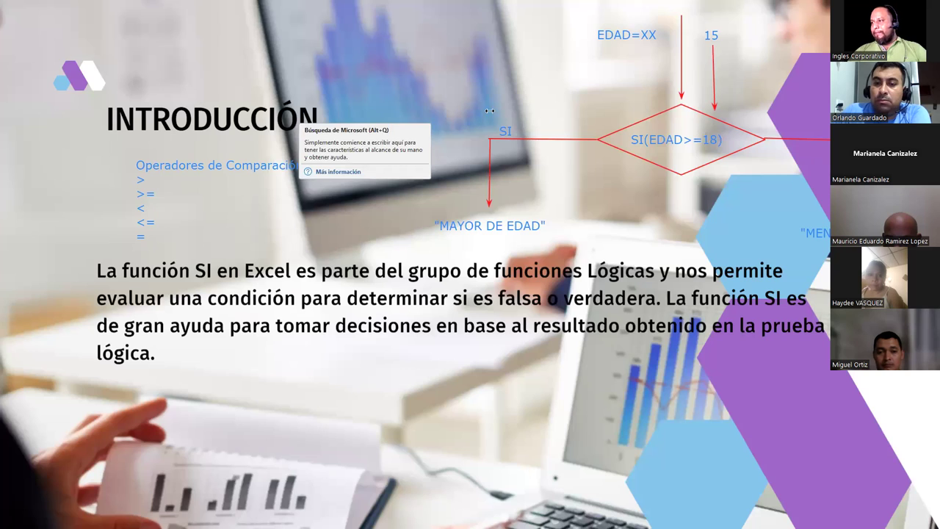
# Add VERDADERO and FALSO labels for the true and false branches.
pyautogui.moveTo(489, 111); pyautogui.dragTo(683, 117)
pyautogui.write('VERDADERO')
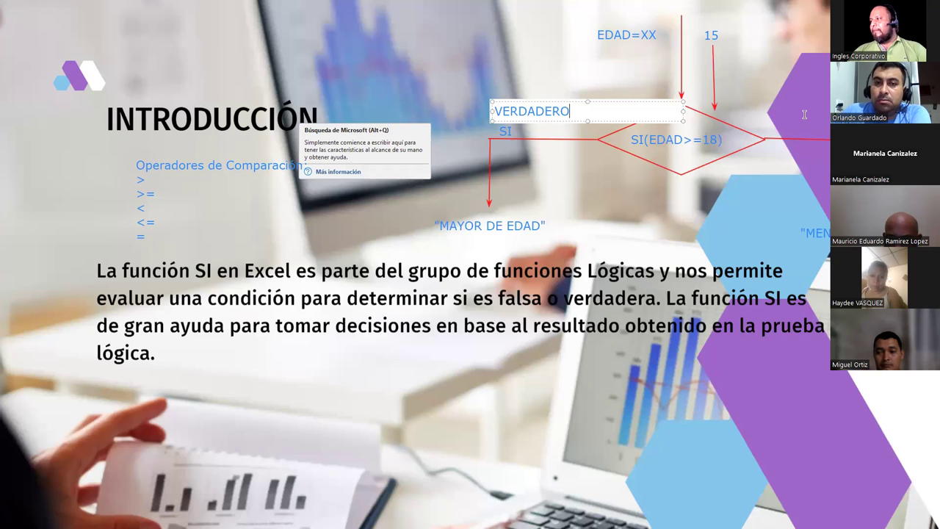
pyautogui.click(804, 115)
pyautogui.click(810, 115)
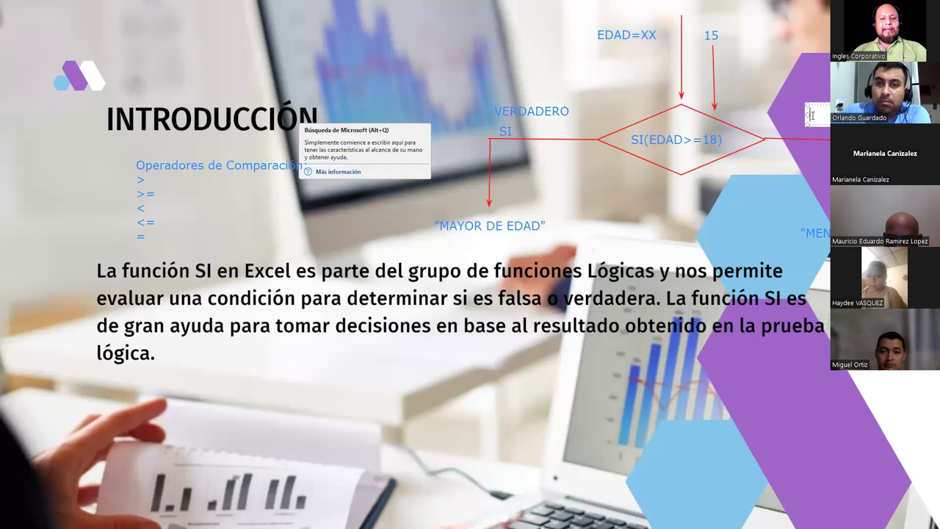
pyautogui.write('FAL')
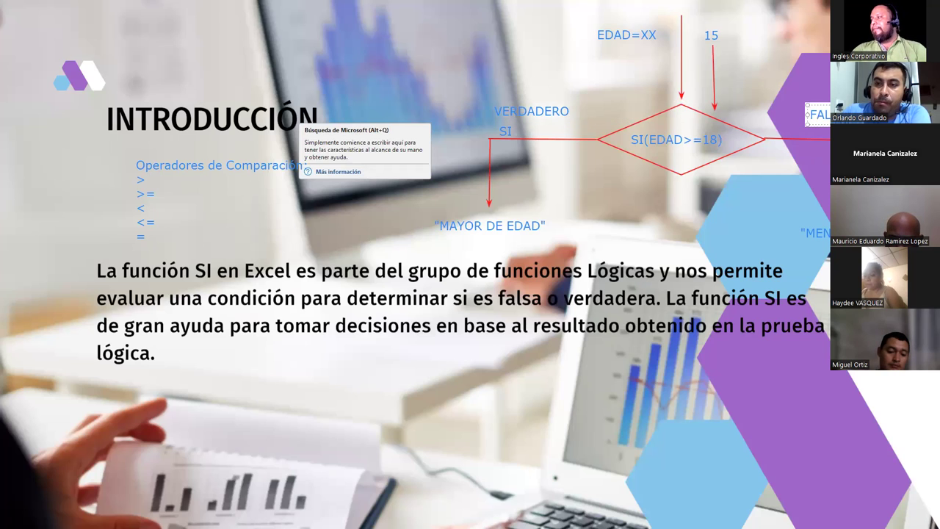
pyautogui.write('SO')
pyautogui.click(780, 177)
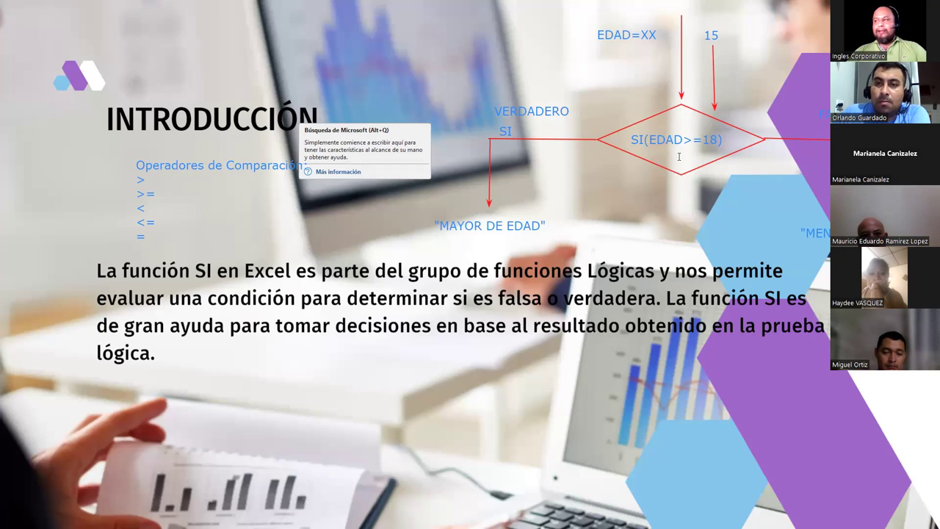
# Add age 29 under EDAD=XX and draw arrows linking 29 and 15 to the diamond and results.
pyautogui.moveTo(611, 63); pyautogui.dragTo(803, 82)
pyautogui.write('29')
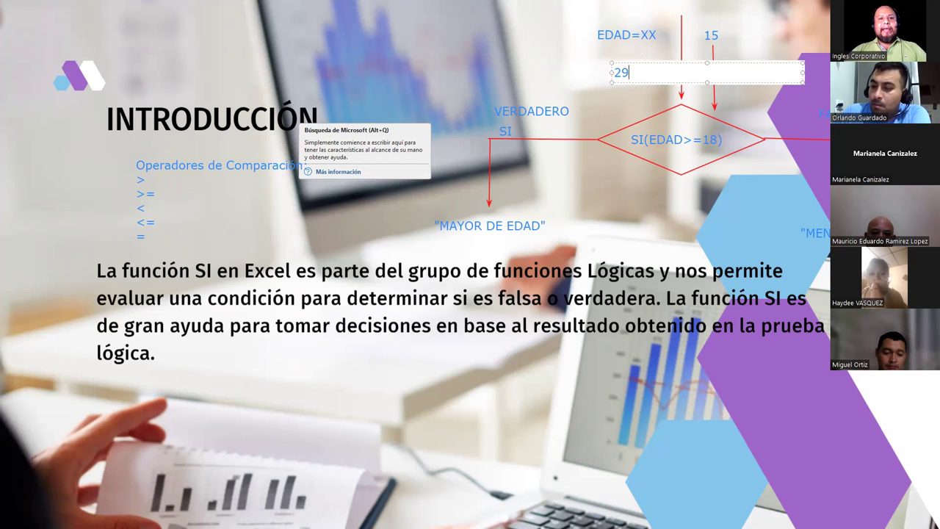
pyautogui.click(527, 107)
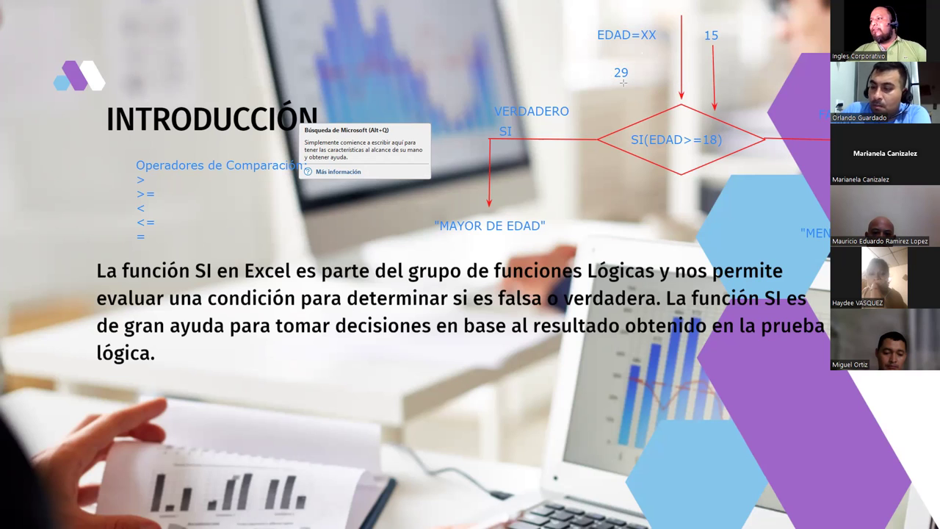
pyautogui.moveTo(620, 117); pyautogui.dragTo(621, 120)
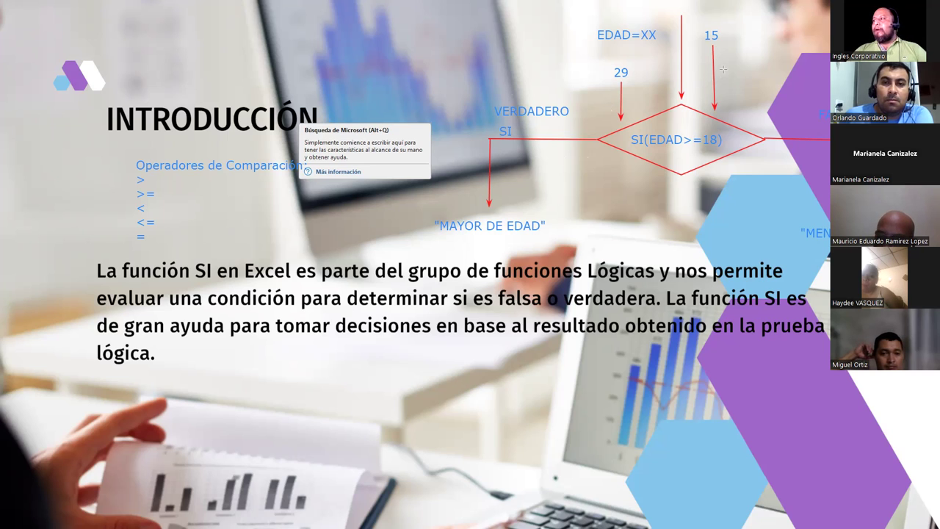
pyautogui.moveTo(722, 67); pyautogui.dragTo(807, 213)
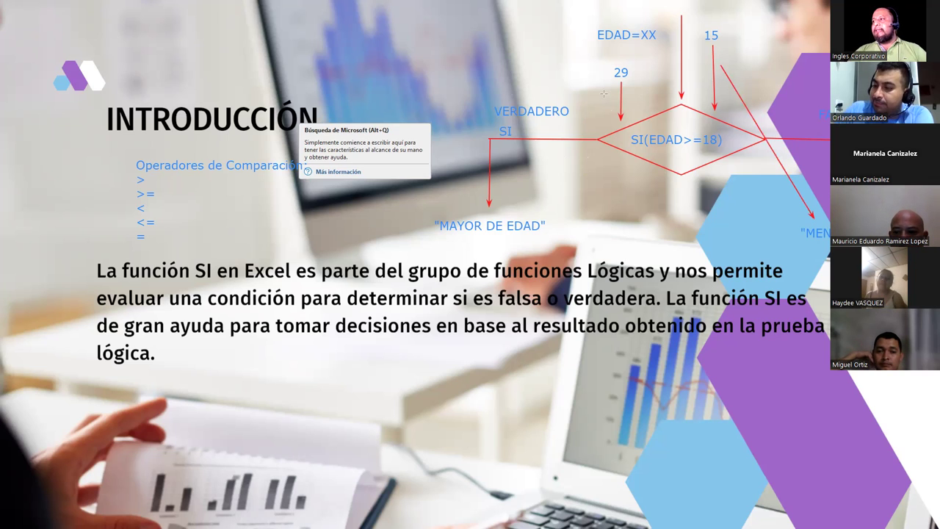
pyautogui.moveTo(615, 98); pyautogui.dragTo(497, 210)
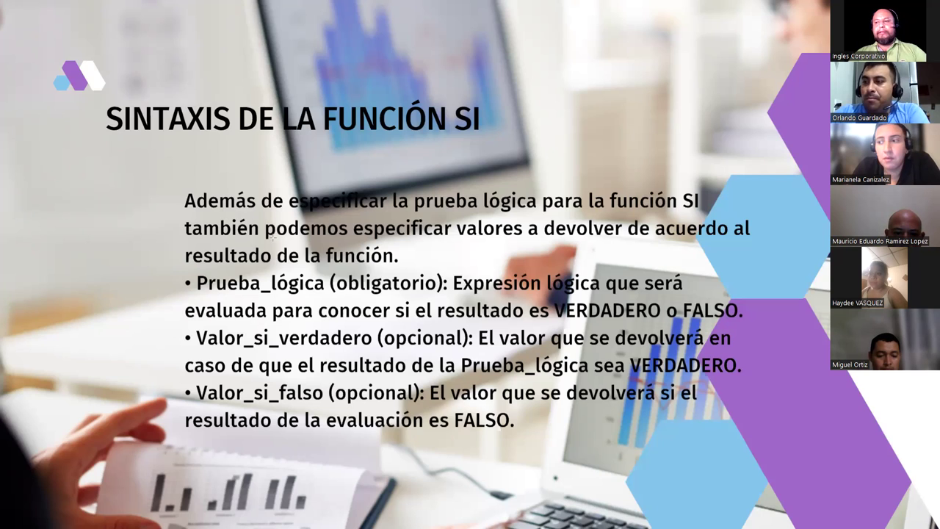
# Draw a red ink rectangle around the "Prueba_lógica (obligatorio):" line.
pyautogui.moveTo(191, 269); pyautogui.dragTo(449, 297)
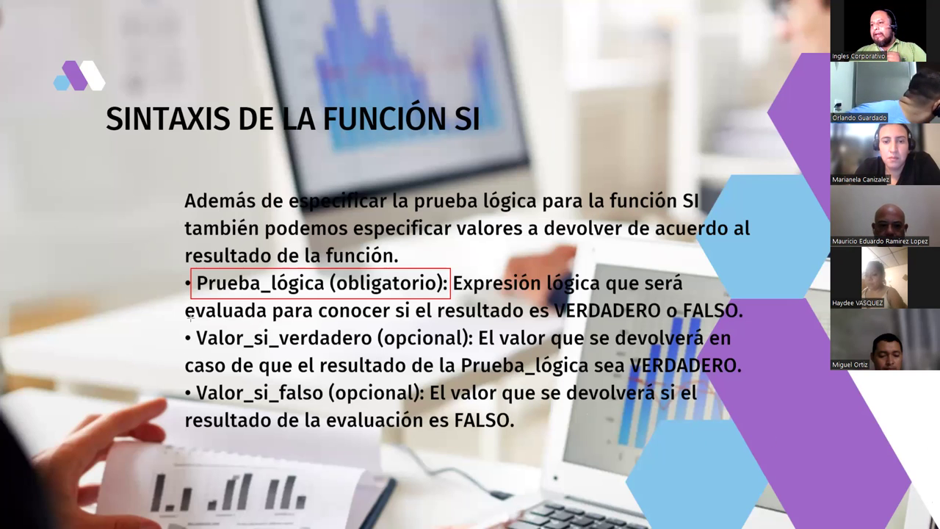
# Box Valor_si_verdadero and Valor_si_falso in red ink, clear the ink, and draw a text box above the title.
pyautogui.moveTo(193, 325); pyautogui.dragTo(473, 353)
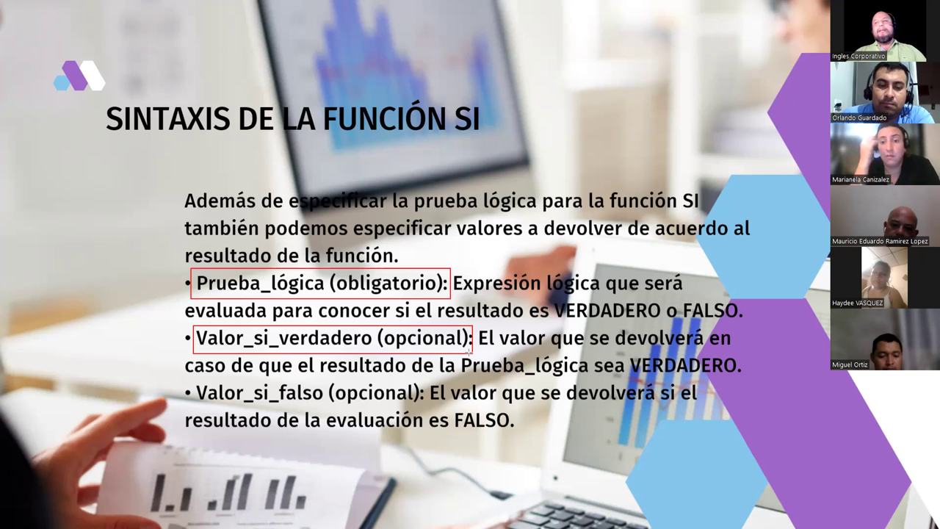
pyautogui.moveTo(192, 380); pyautogui.dragTo(425, 408)
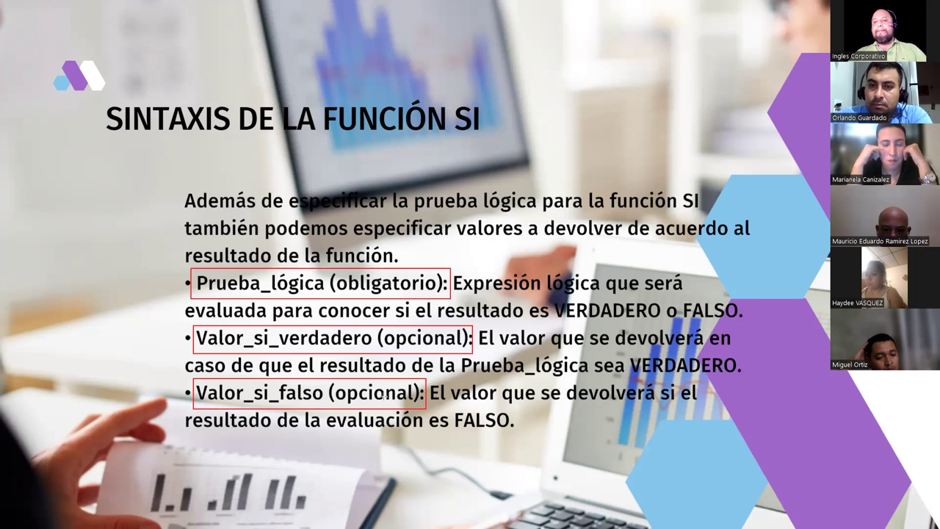
pyautogui.press('Right')
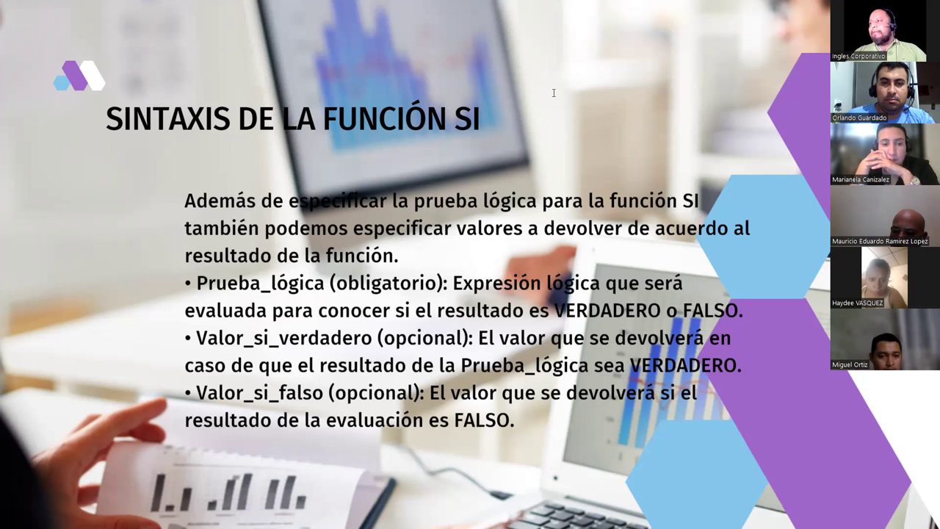
pyautogui.moveTo(553, 92); pyautogui.dragTo(749, 103)
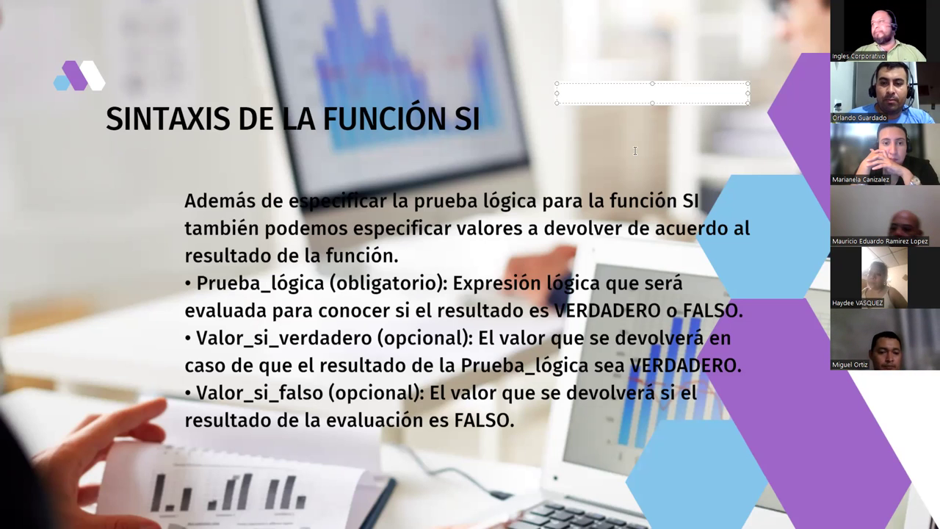
# Enter A5=VENTA in a text box at the slide's top right, then begin a formula box beneath it.
pyautogui.click(536, 40)
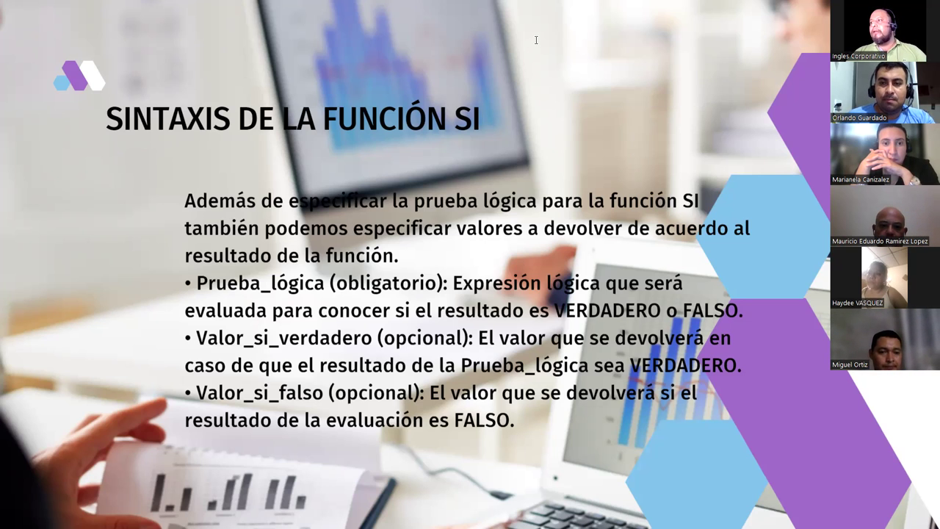
pyautogui.click(536, 40)
pyautogui.write('A')
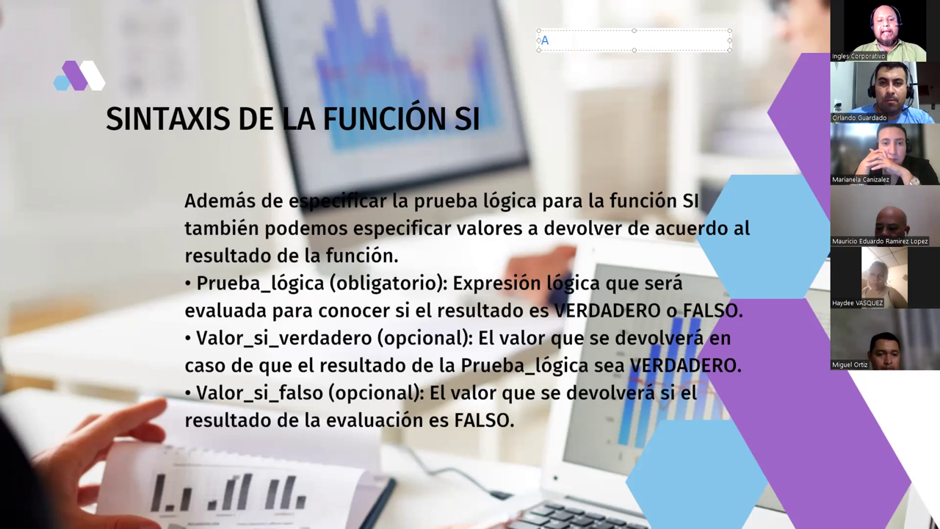
pyautogui.write('5=')
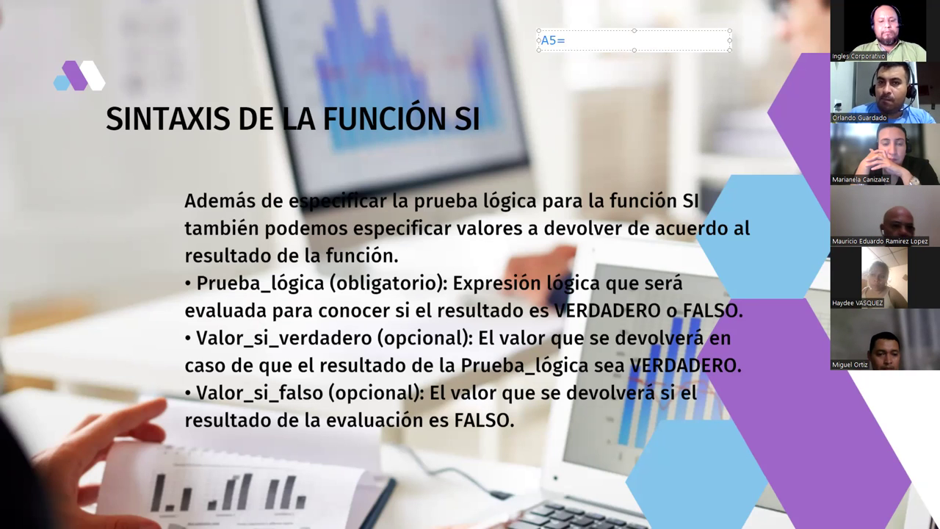
pyautogui.write('VENTA')
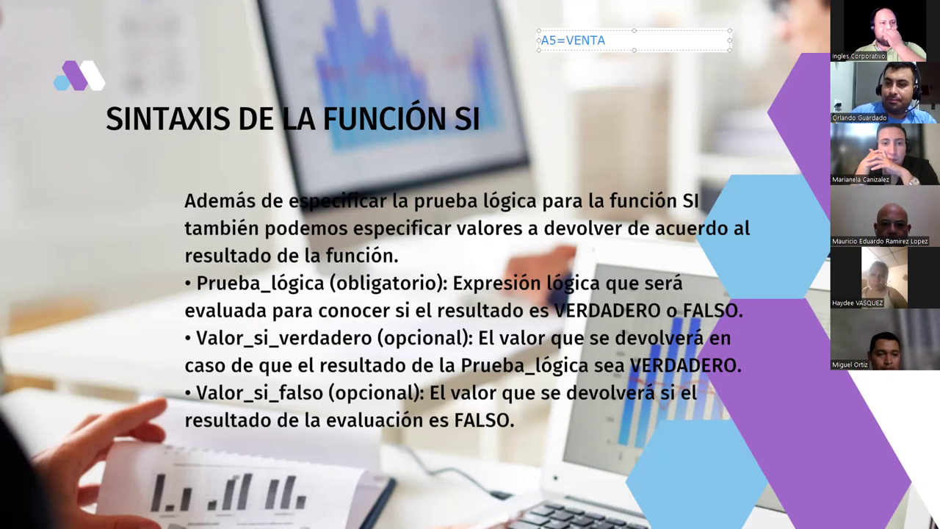
pyautogui.click(558, 95)
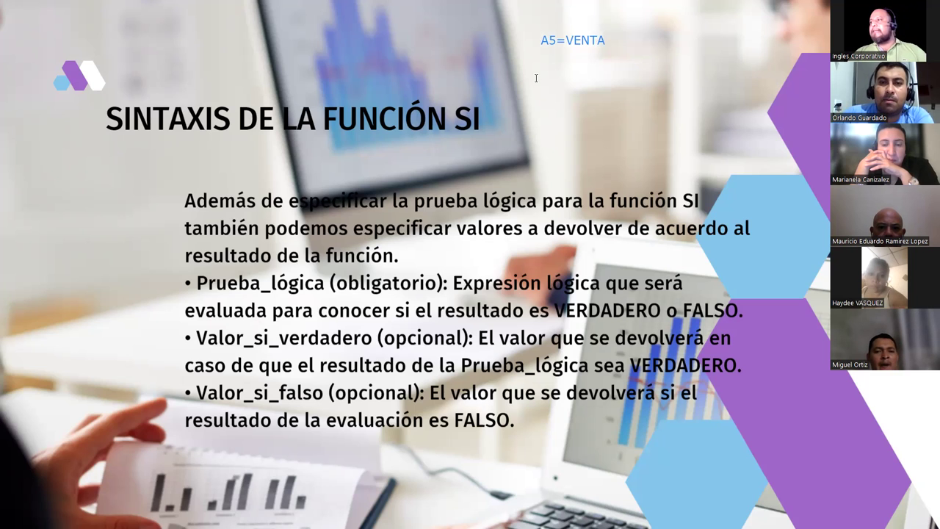
pyautogui.press('Tab')
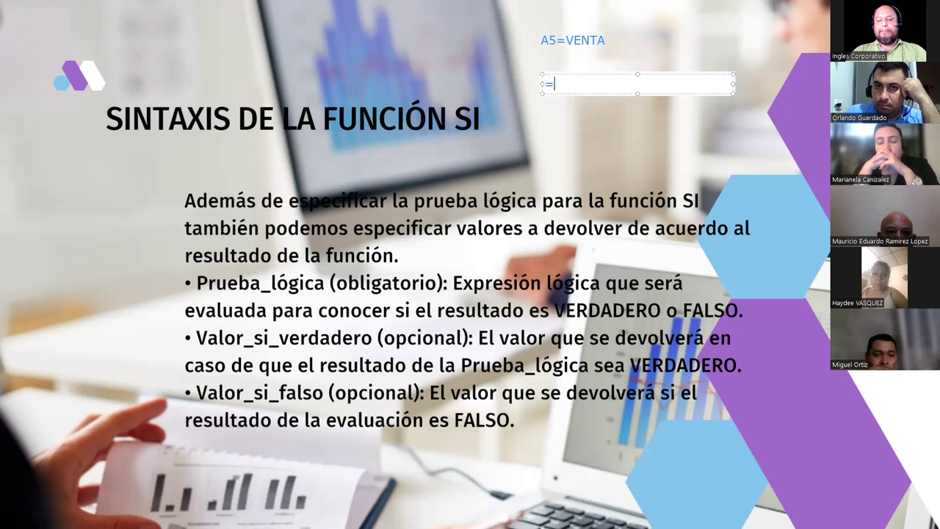
# Type the logical test so the formula box reads =SI(A5>=4000;.
pyautogui.write('SI(')
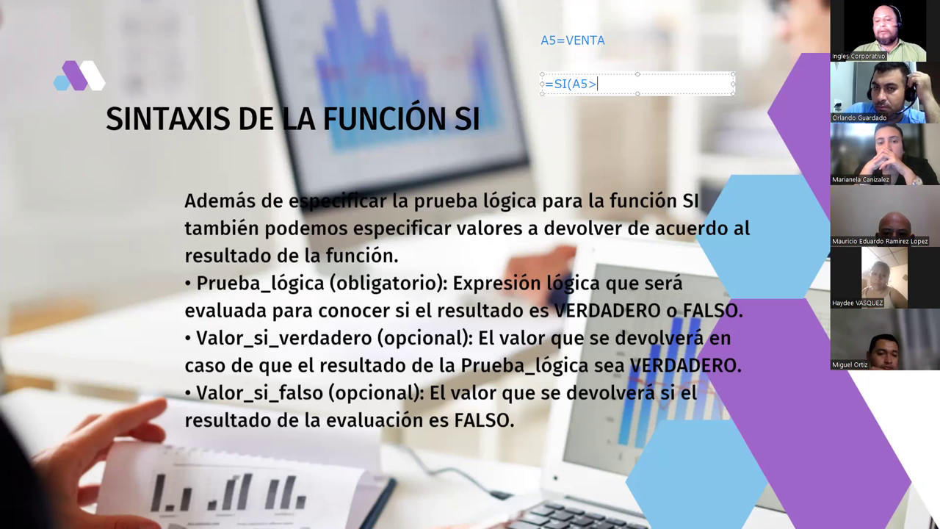
pyautogui.write('=')
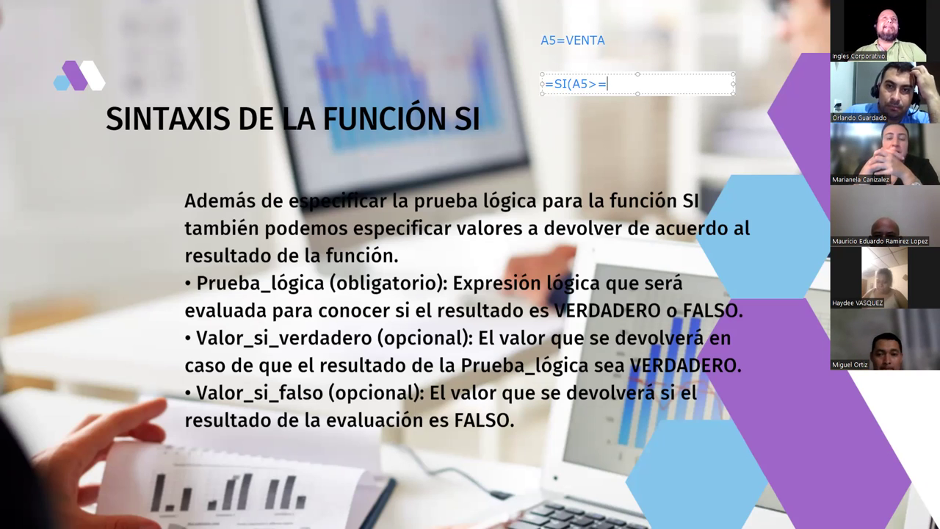
pyautogui.write('4000;')
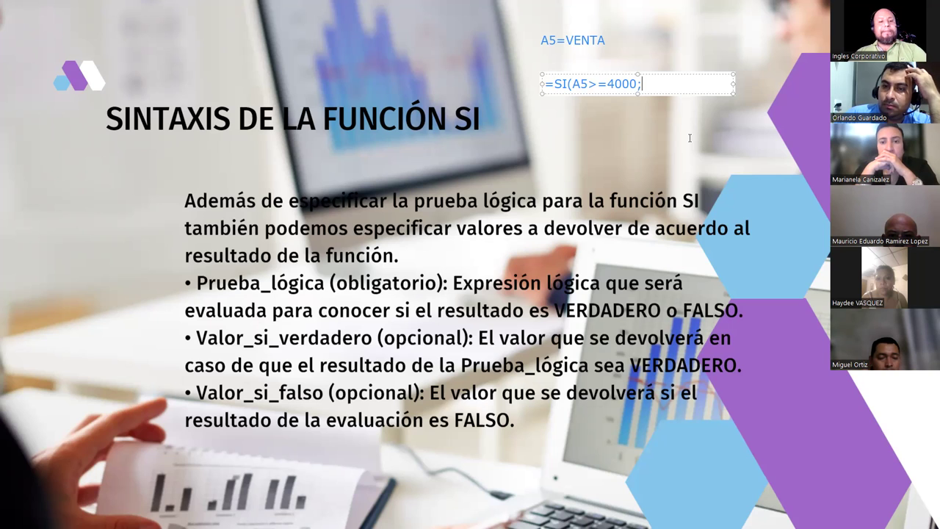
# Enter the "Si Comisiona" and "No Comisiona" values and widen the box to keep the formula on one line.
pyautogui.write('"Si C')
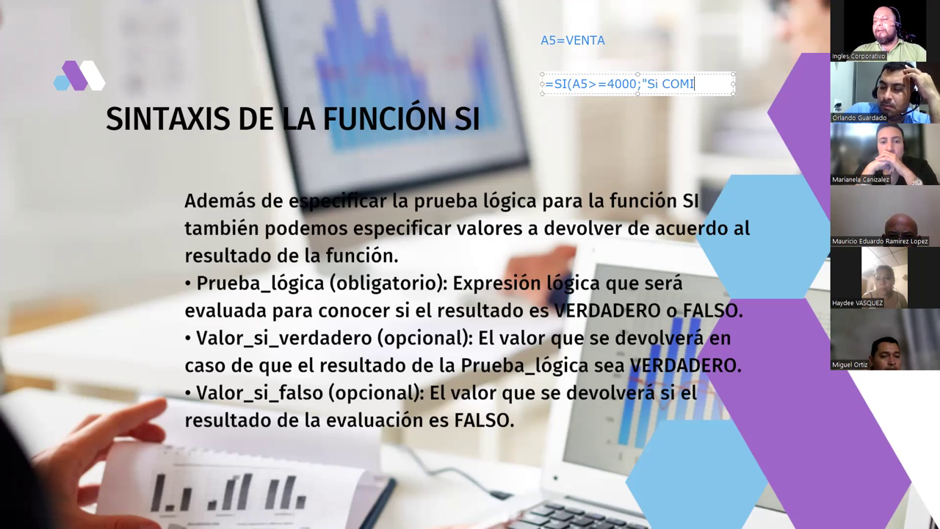
pyautogui.write('omisio')
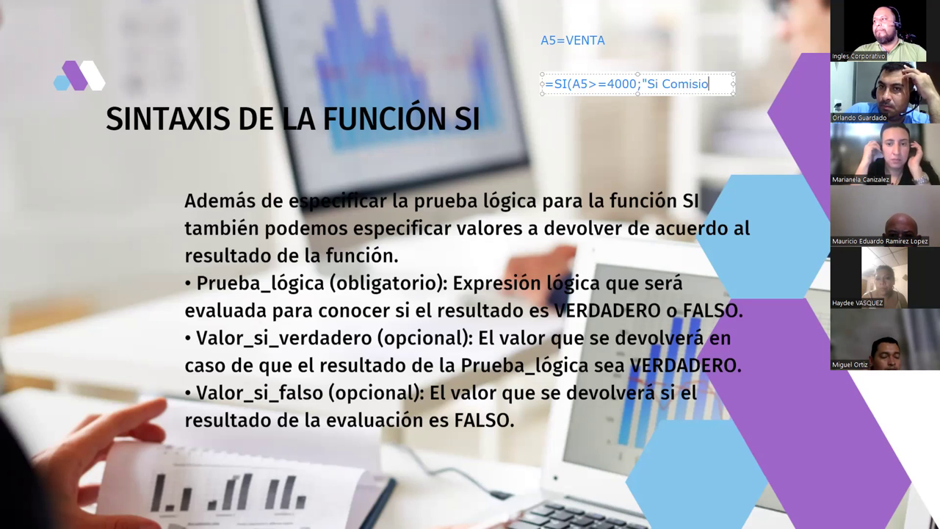
pyautogui.write('na')
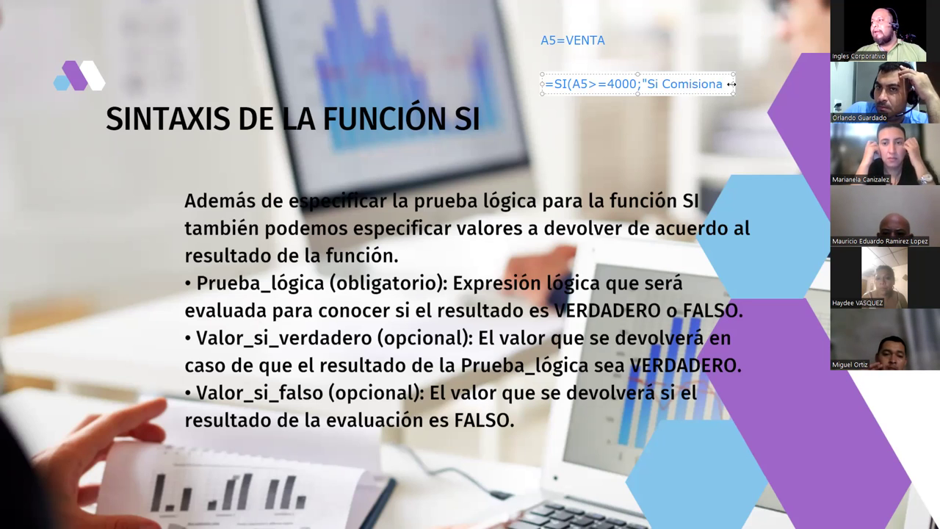
pyautogui.moveTo(734, 84); pyautogui.dragTo(837, 84)
pyautogui.write('"')
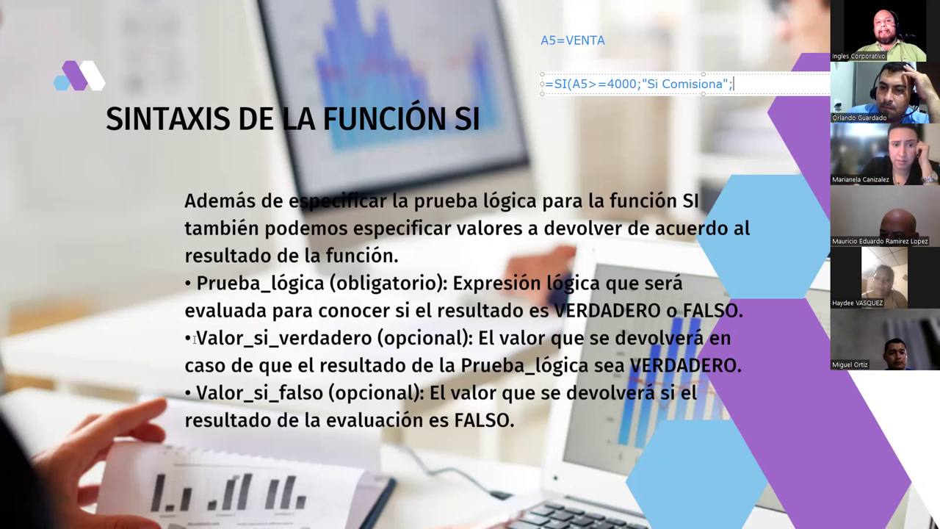
pyautogui.write('"')
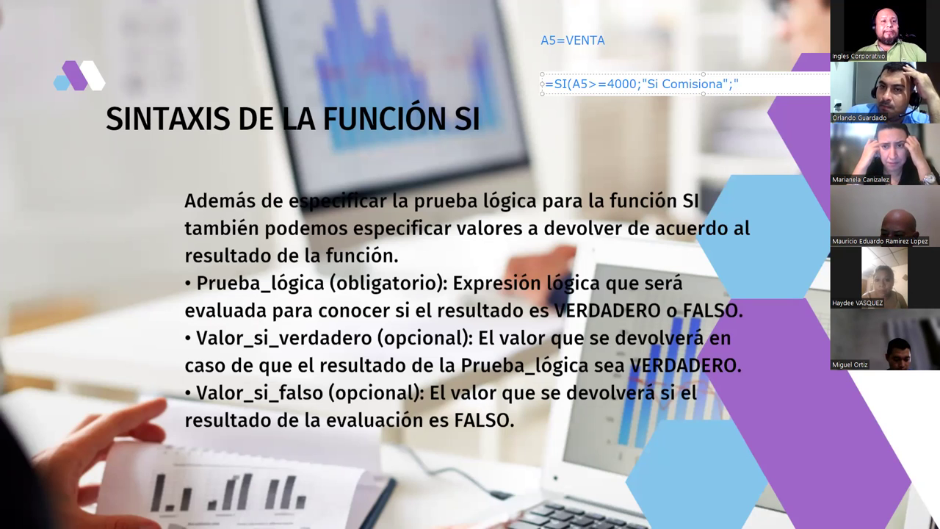
pyautogui.write('No C')
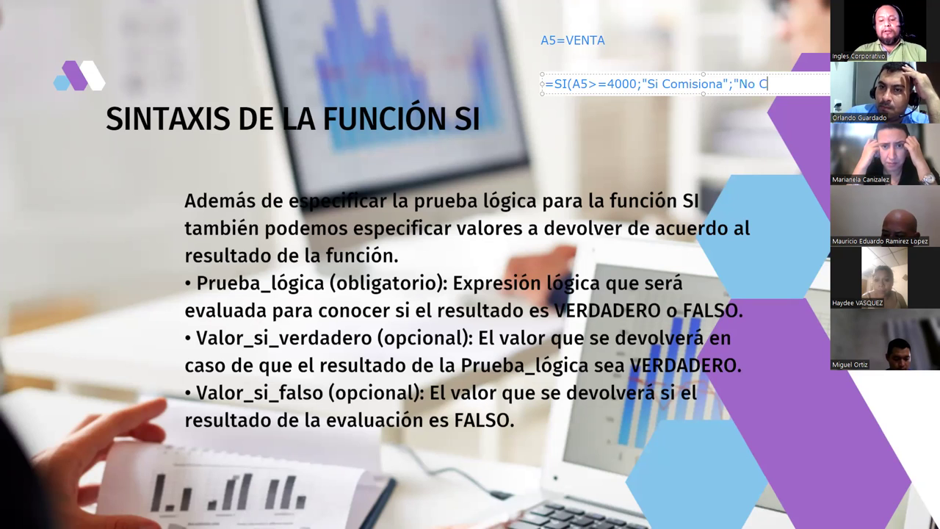
pyautogui.write('siona")')
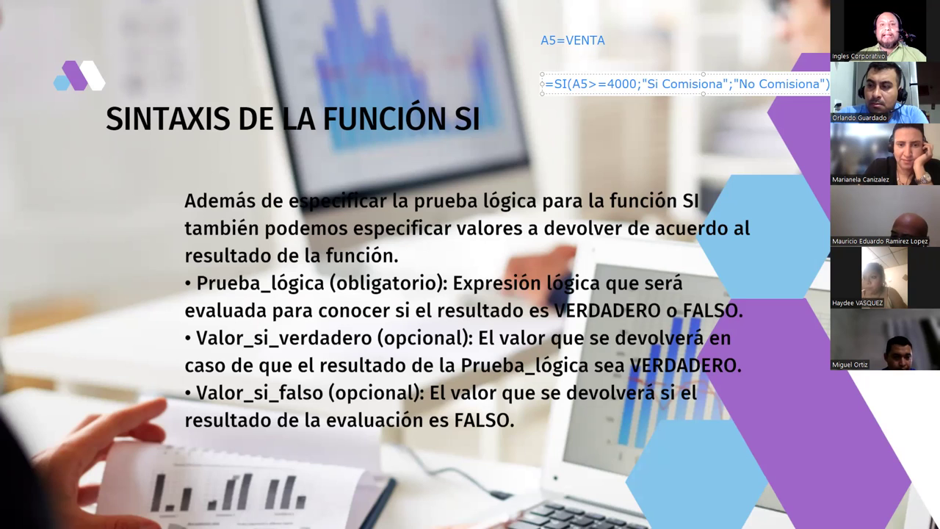
# Draw red arrows from the Valor_si_verdadero and Valor_si_falso bullets to Si Comisiona and No Comisiona.
pyautogui.press('Escape')
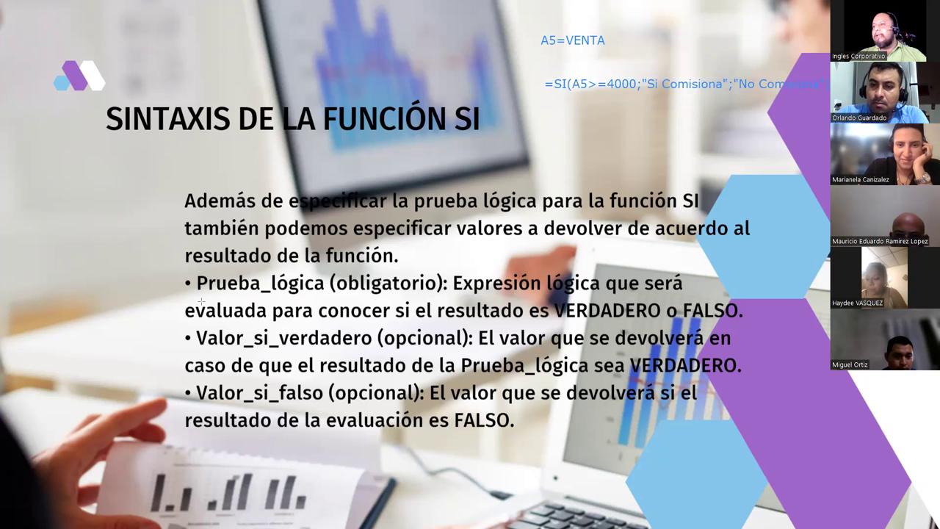
pyautogui.moveTo(332, 331); pyautogui.dragTo(686, 96)
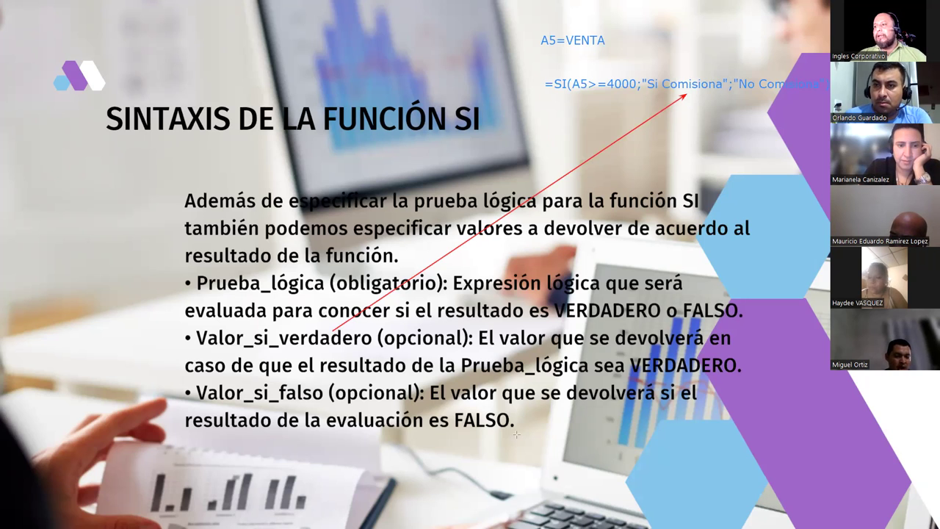
pyautogui.moveTo(318, 382); pyautogui.dragTo(778, 94)
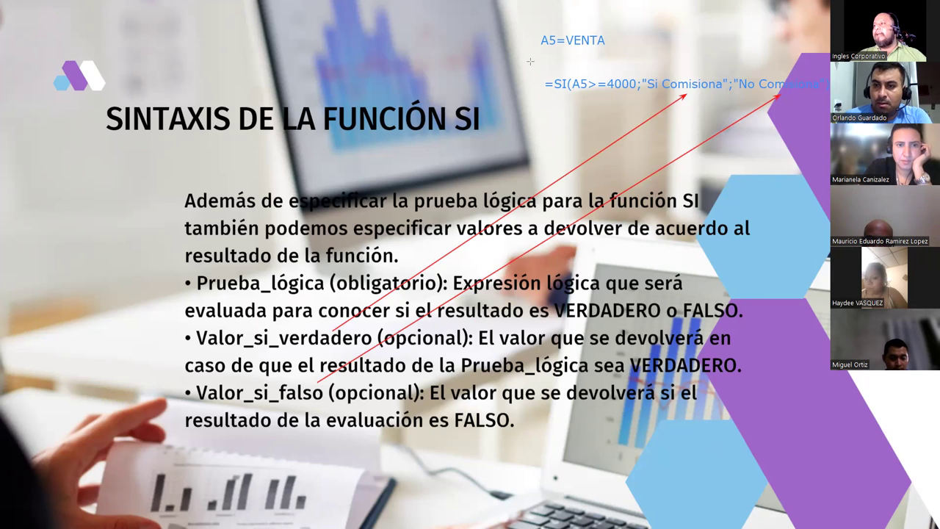
# Underline the =SI(A5>=4000 logical test with a short red arrow, redoing the too-long first attempt.
pyautogui.moveTo(543, 92); pyautogui.dragTo(639, 91)
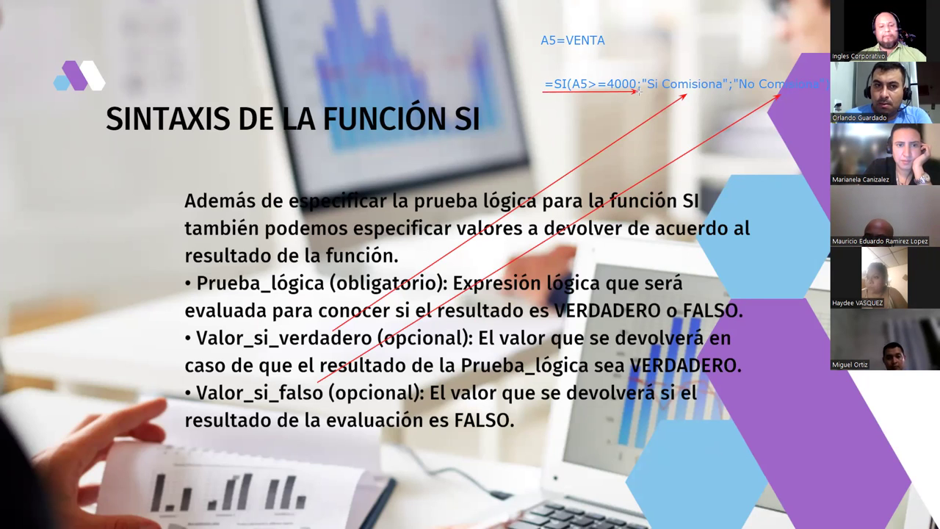
pyautogui.hotkey('ctrl', 'z')
pyautogui.moveTo(574, 94); pyautogui.dragTo(638, 93)
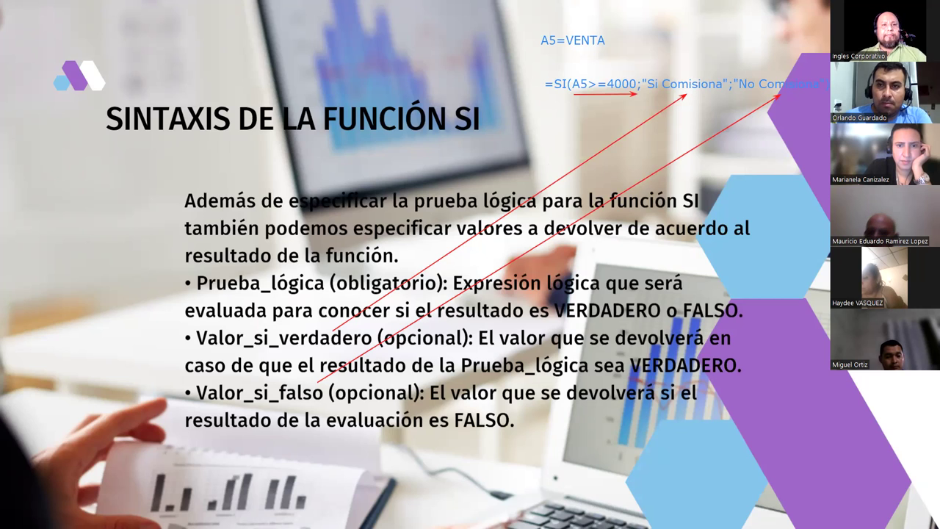
# Add a text box with a first example sale of $4101.99.
pyautogui.click(346, 56)
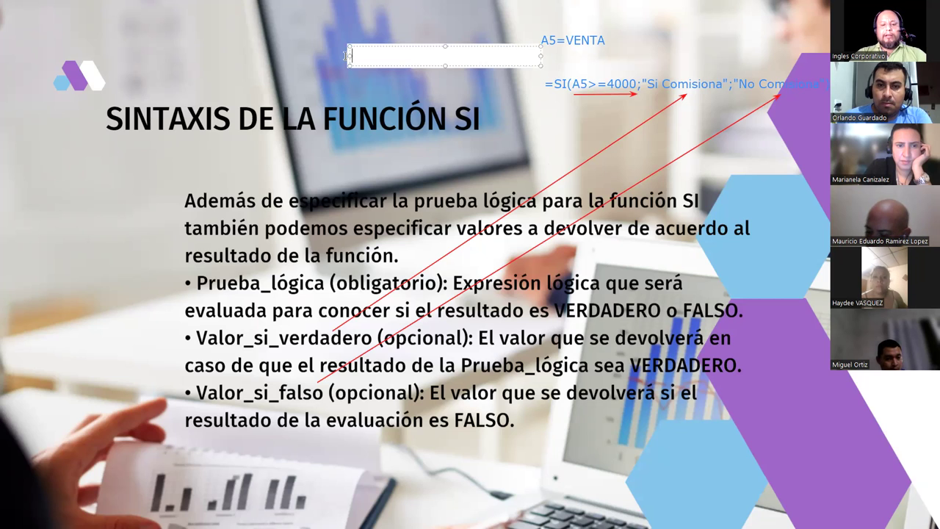
pyautogui.write('Lucia=$')
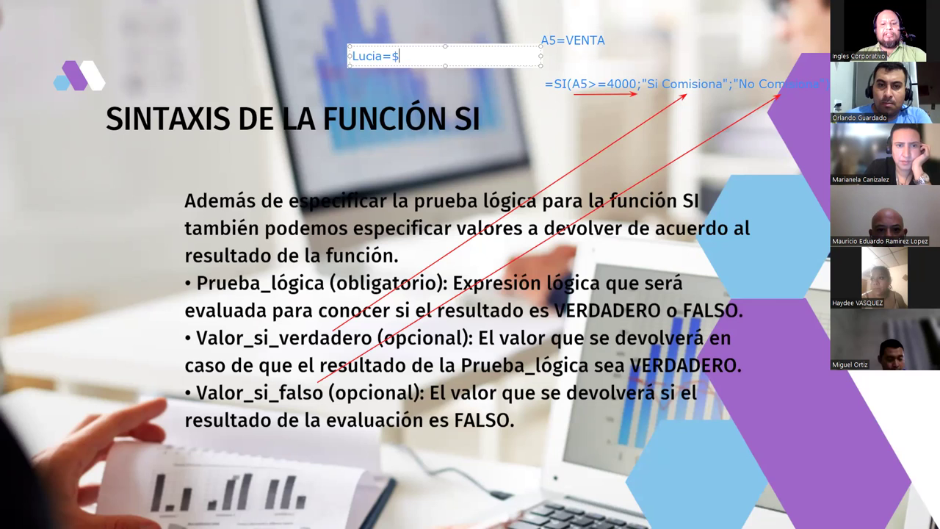
pyautogui.write('410')
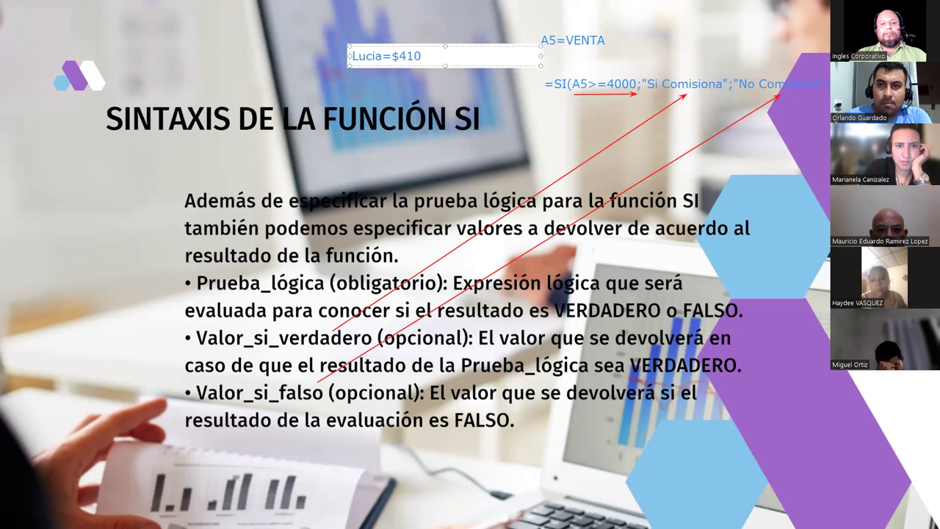
pyautogui.write('1.99')
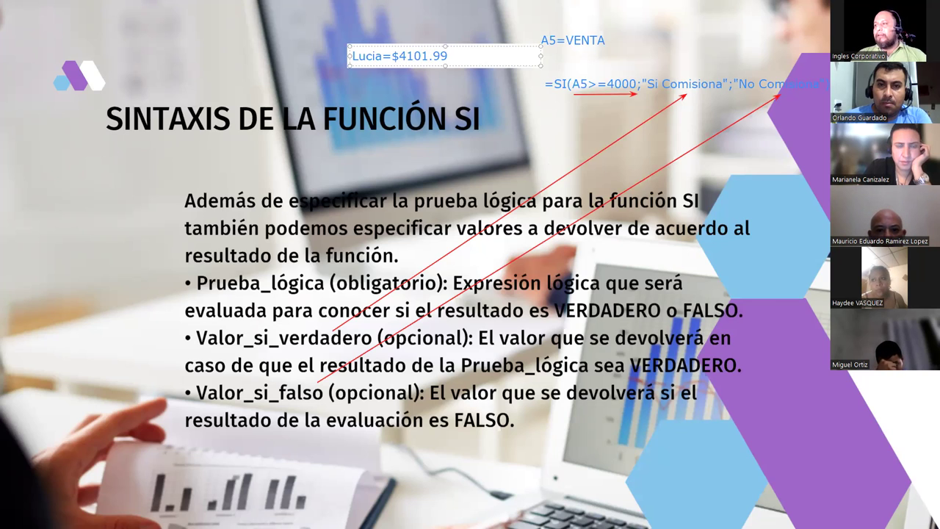
pyautogui.press('Return')
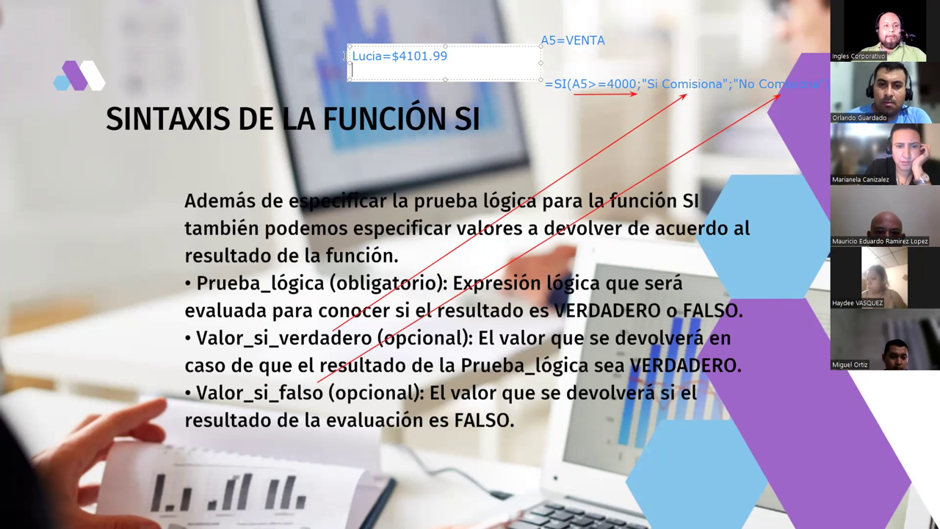
pyautogui.press('BackSpace')
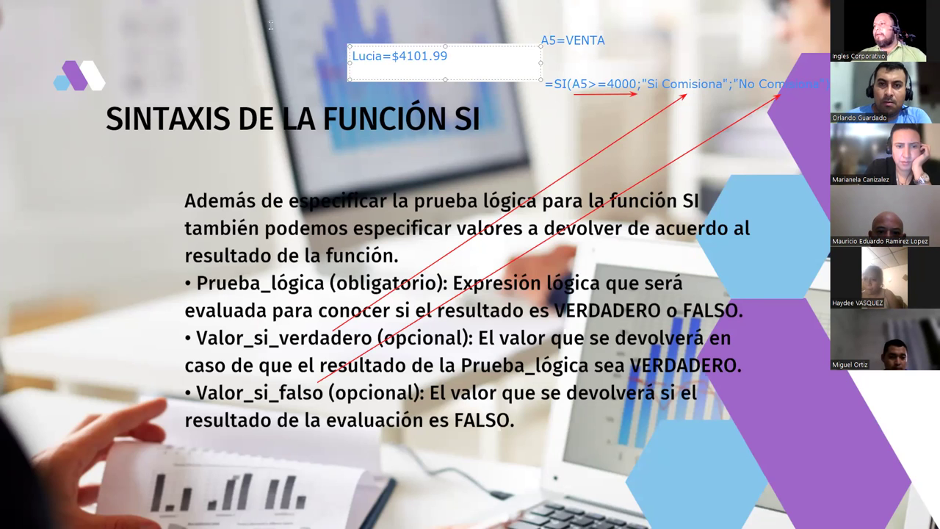
# Label the $4101.99 sale Comisiona and add a $3999.99 sale marked No Comisiona.
pyautogui.click(409, 56)
pyautogui.moveTo(406, 55); pyautogui.dragTo(453, 58)
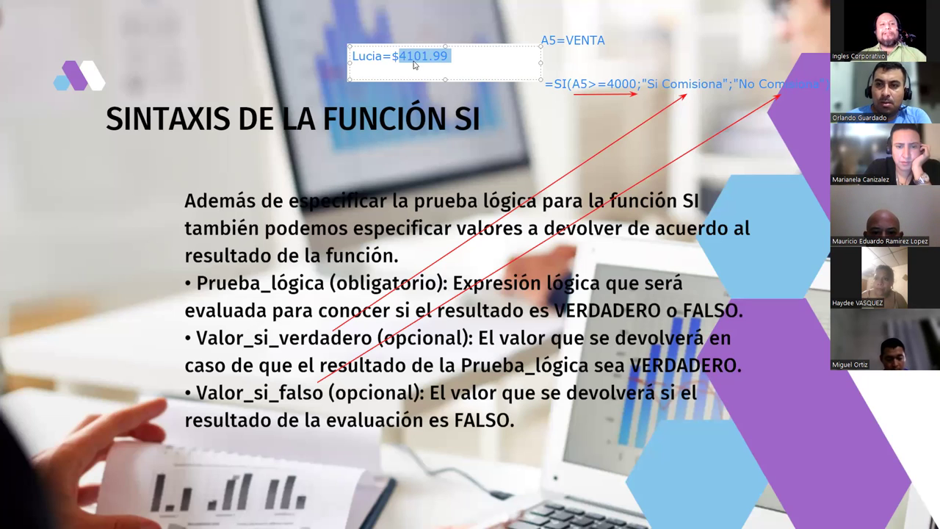
pyautogui.click(457, 68)
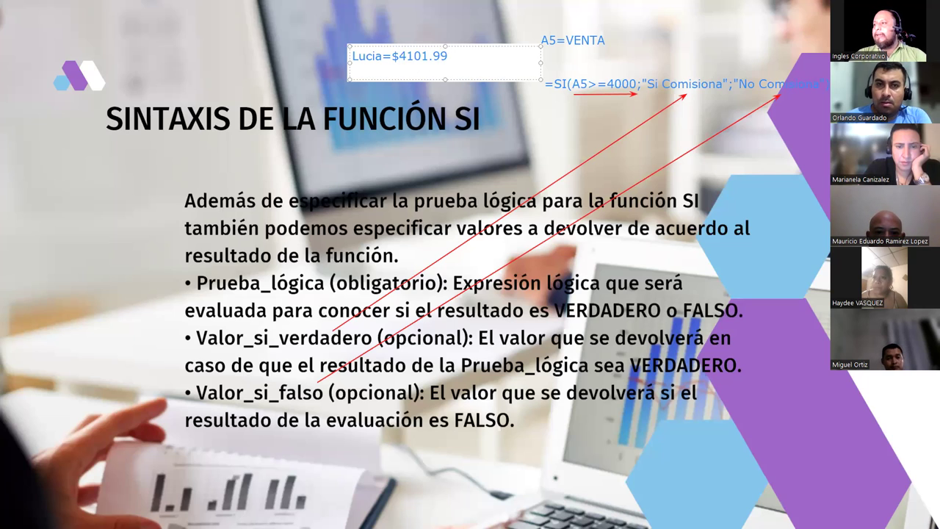
pyautogui.write('SiComisiona')
pyautogui.press('Return')
pyautogui.press('Return')
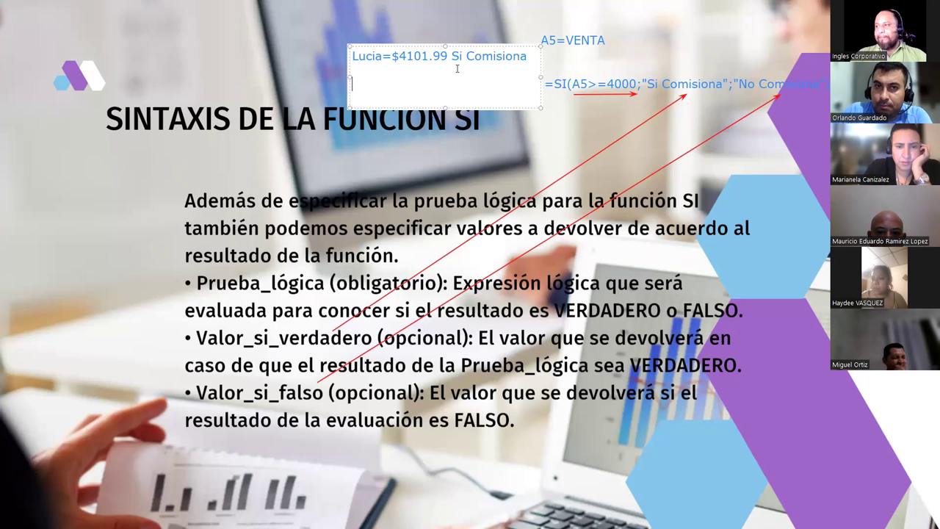
pyautogui.write('Rene')
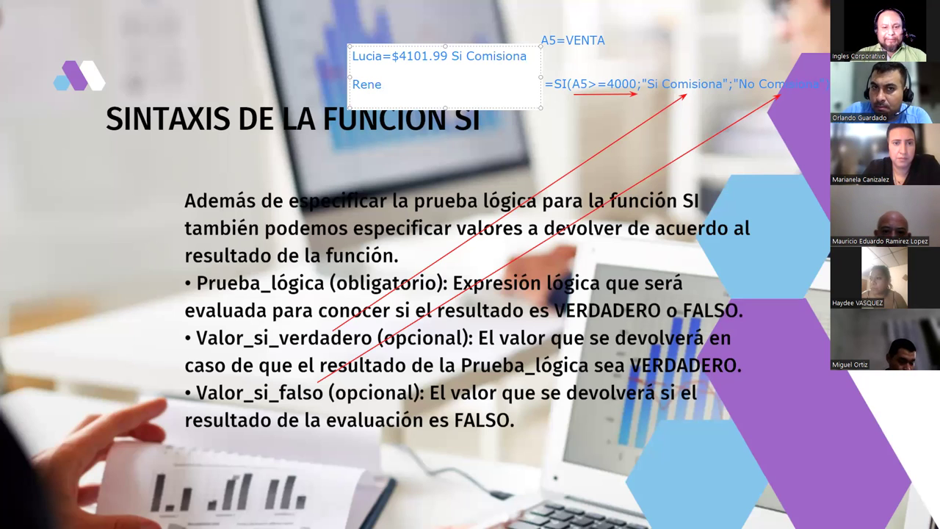
pyautogui.write('=')
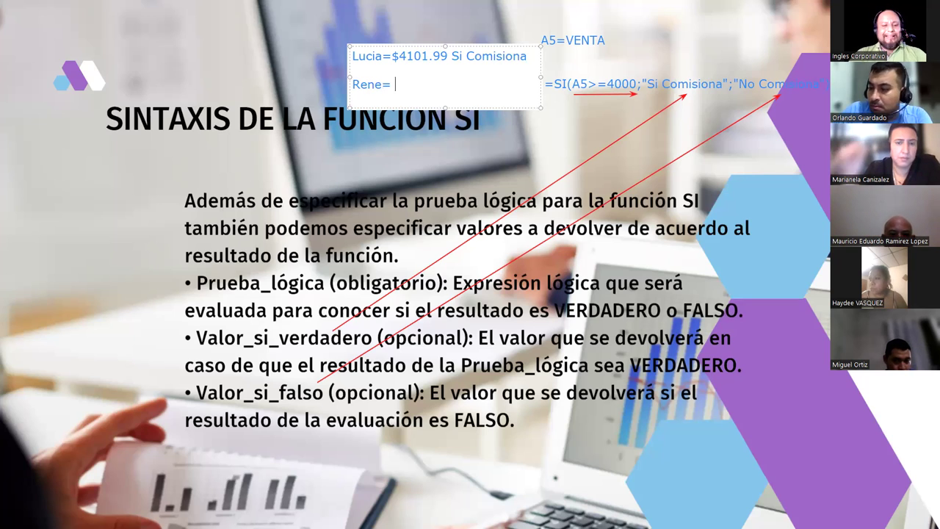
pyautogui.write('3999.99')
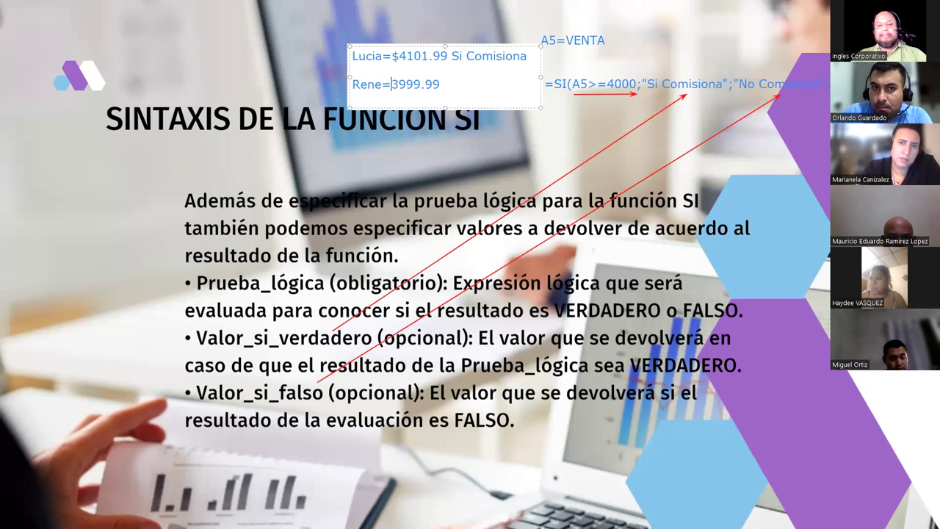
pyautogui.write('$')
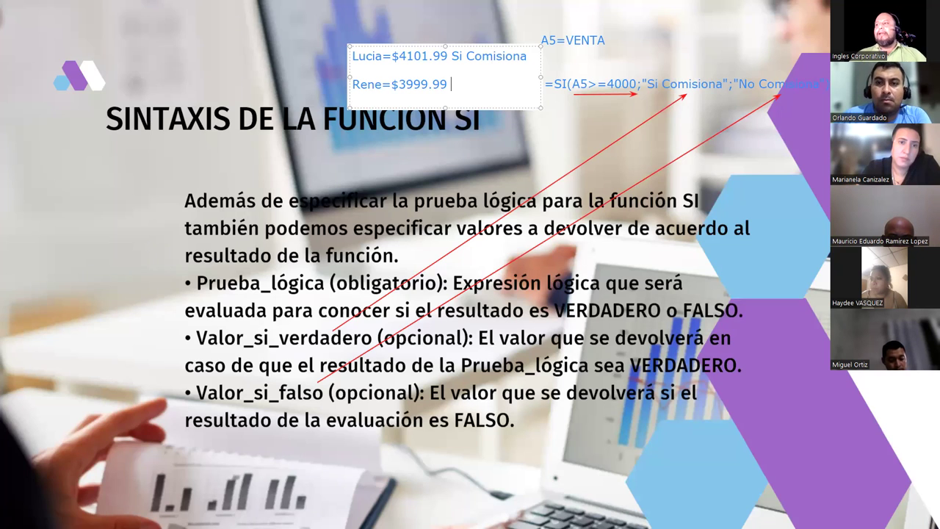
pyautogui.write('No Comis')
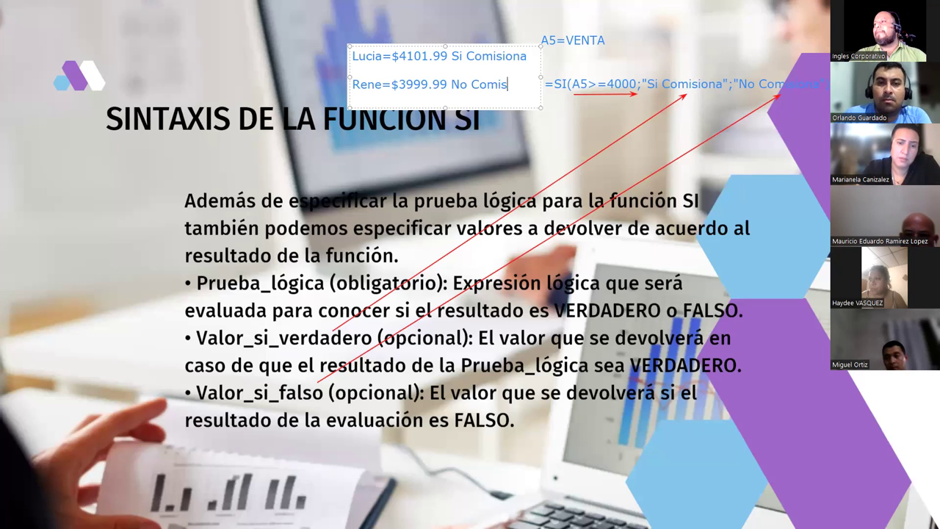
pyautogui.write('iona')
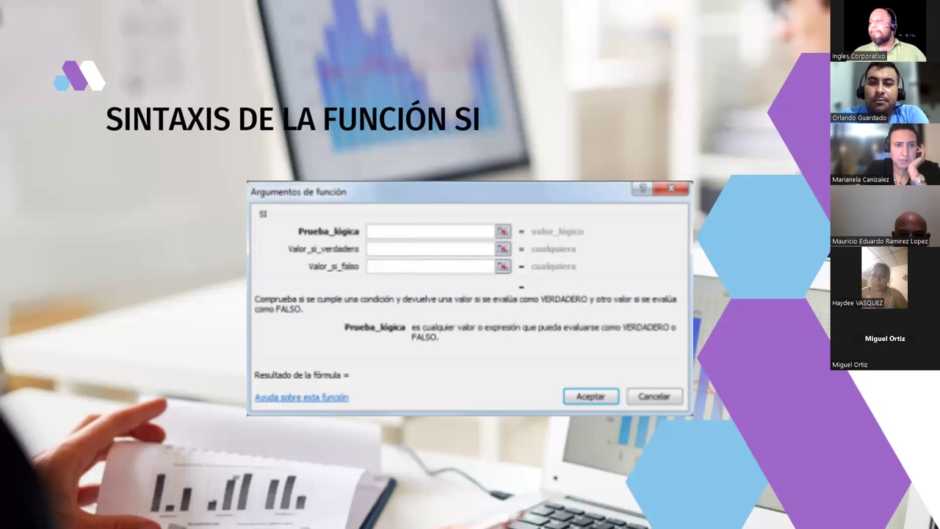
# Advance the slideshow to the 'Ejemplo de la función SI' grades-table slide.
pyautogui.click(811, 268)
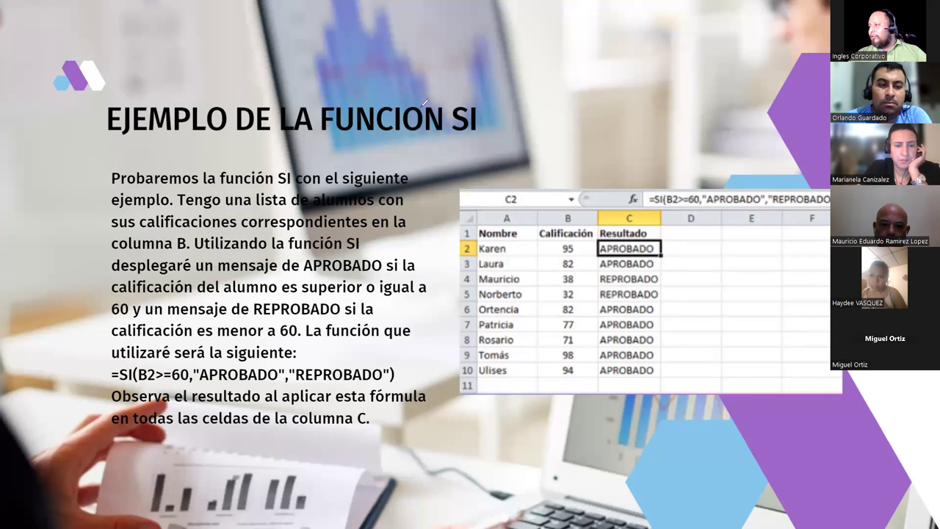
pyautogui.moveTo(720, 166); pyautogui.dragTo(742, 170)
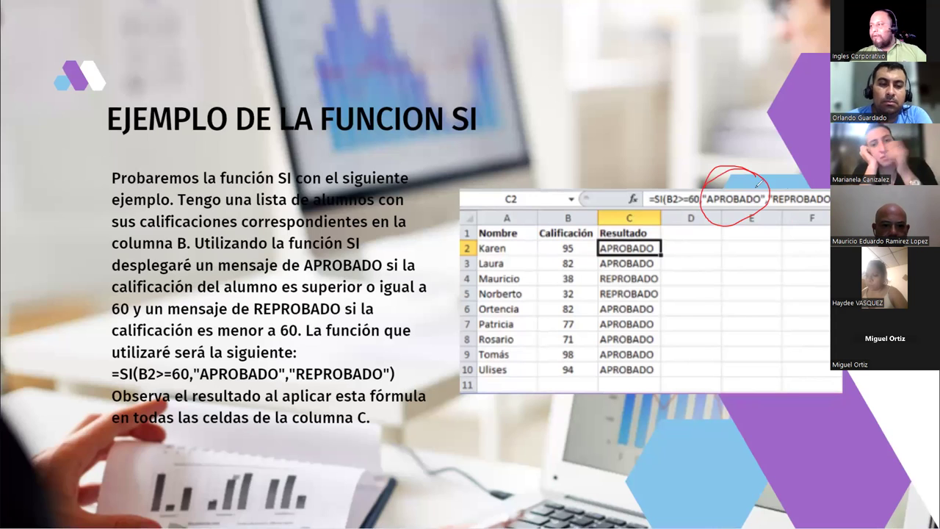
pyautogui.moveTo(811, 179)
pyautogui.mouseDown()
pyautogui.moveTo(821, 175)
pyautogui.moveTo(782, 187)
pyautogui.mouseUp()
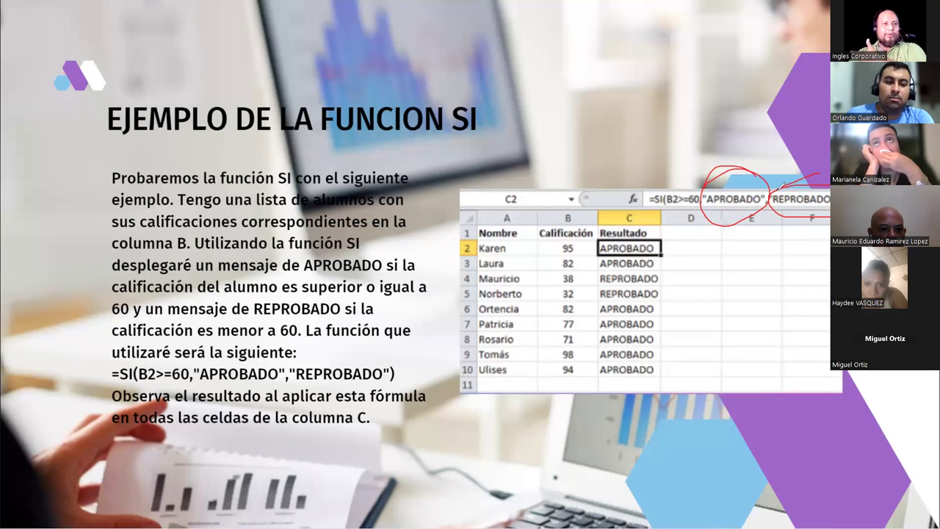
pyautogui.moveTo(721, 137); pyautogui.dragTo(737, 135)
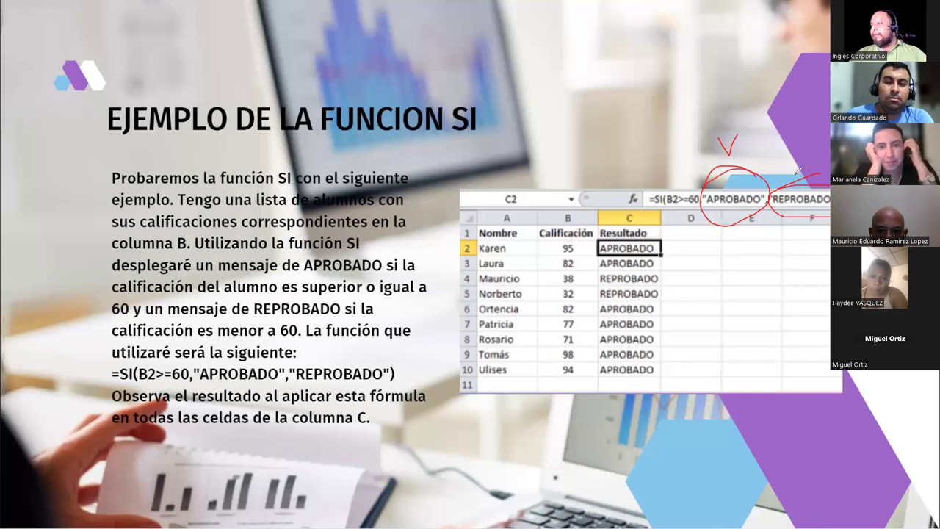
pyautogui.moveTo(797, 135)
pyautogui.mouseDown()
pyautogui.moveTo(800, 163)
pyautogui.moveTo(807, 144)
pyautogui.mouseUp()
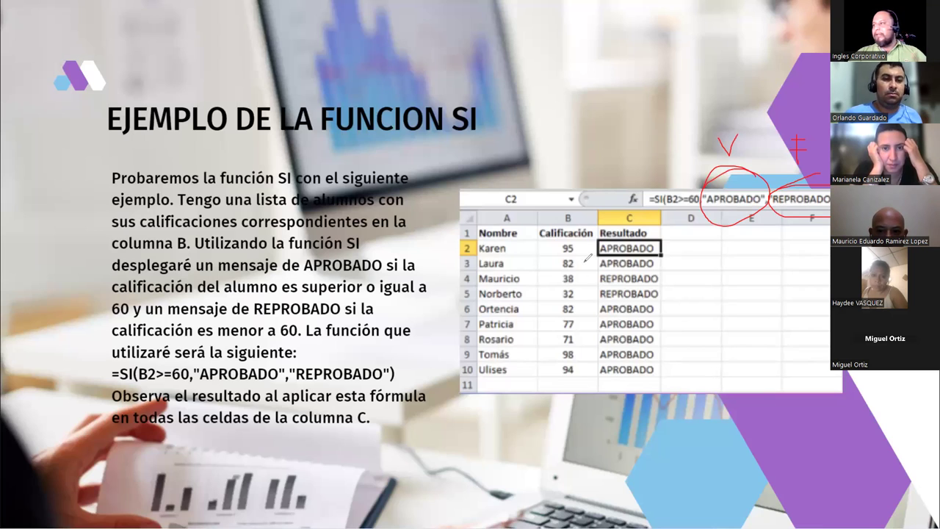
pyautogui.moveTo(678, 147); pyautogui.dragTo(675, 188)
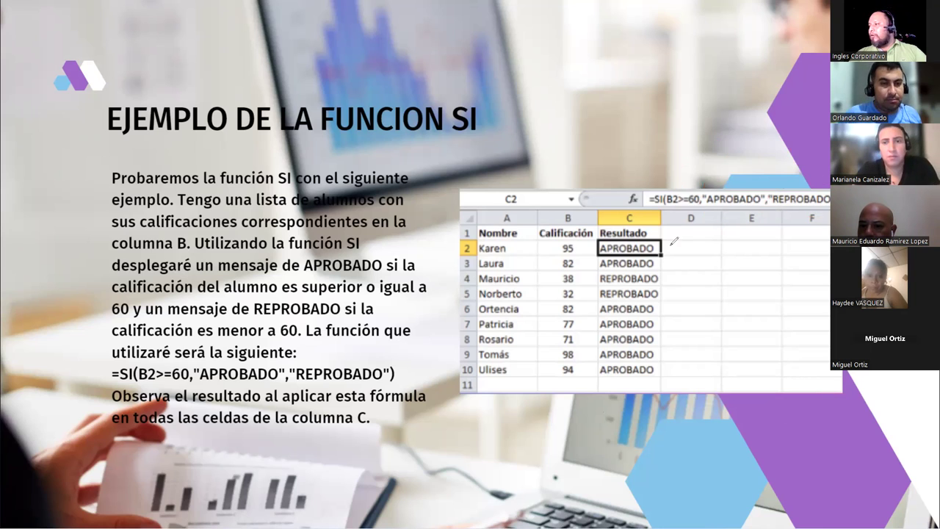
# Loop the IF formula in red ink, link it to Resultado, dash 38 and 32, and tick 77.
pyautogui.moveTo(828, 171); pyautogui.dragTo(830, 213)
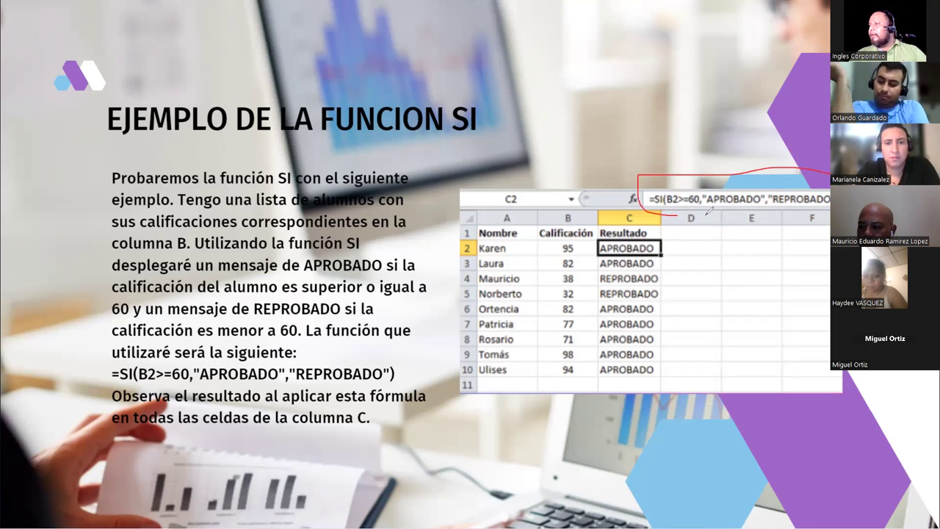
pyautogui.moveTo(647, 212)
pyautogui.mouseDown()
pyautogui.moveTo(633, 235)
pyautogui.moveTo(594, 232)
pyautogui.mouseUp()
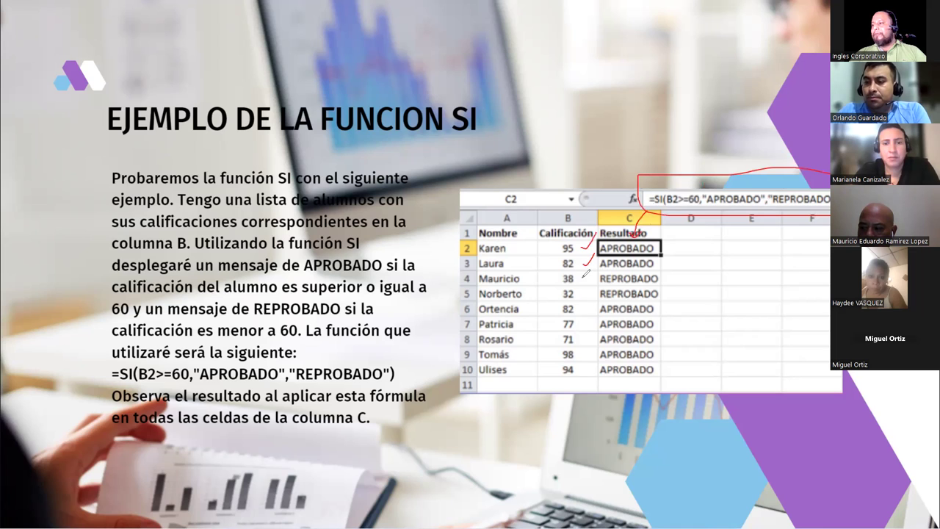
pyautogui.moveTo(587, 277); pyautogui.dragTo(588, 323)
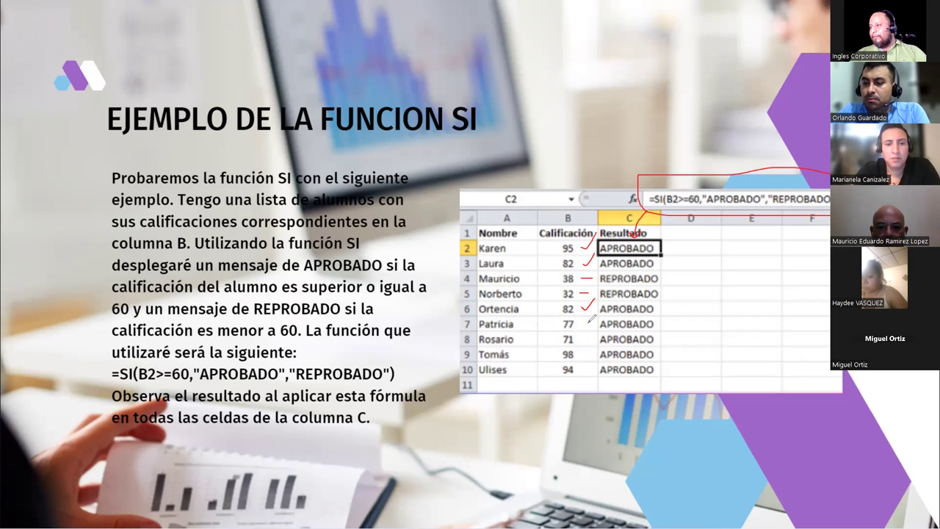
pyautogui.moveTo(582, 323); pyautogui.dragTo(592, 317)
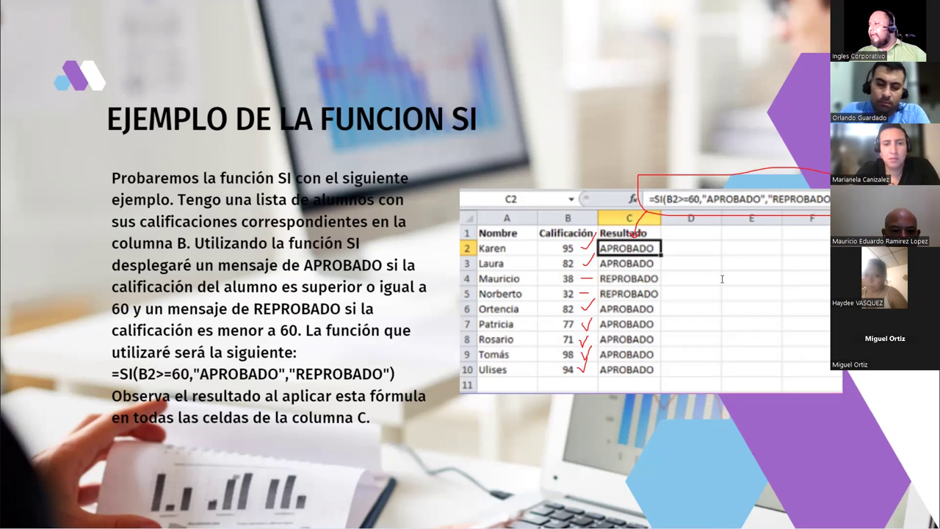
# Place a text box reading 60 to the right of the grades table.
pyautogui.click(697, 284)
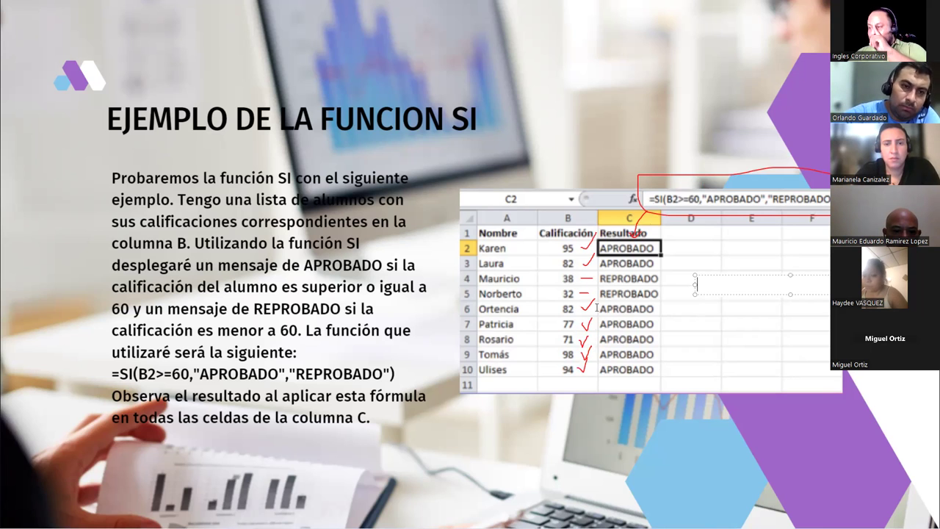
pyautogui.write('60')
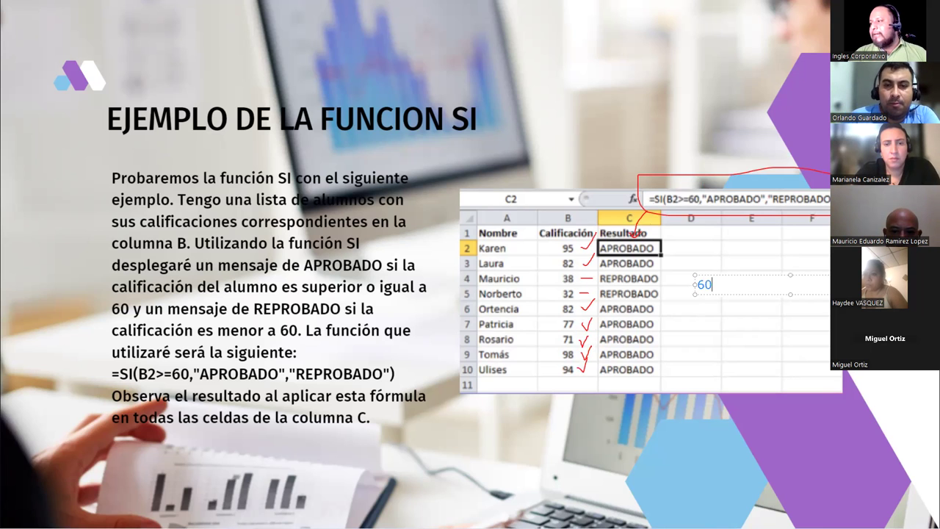
pyautogui.press('Return')
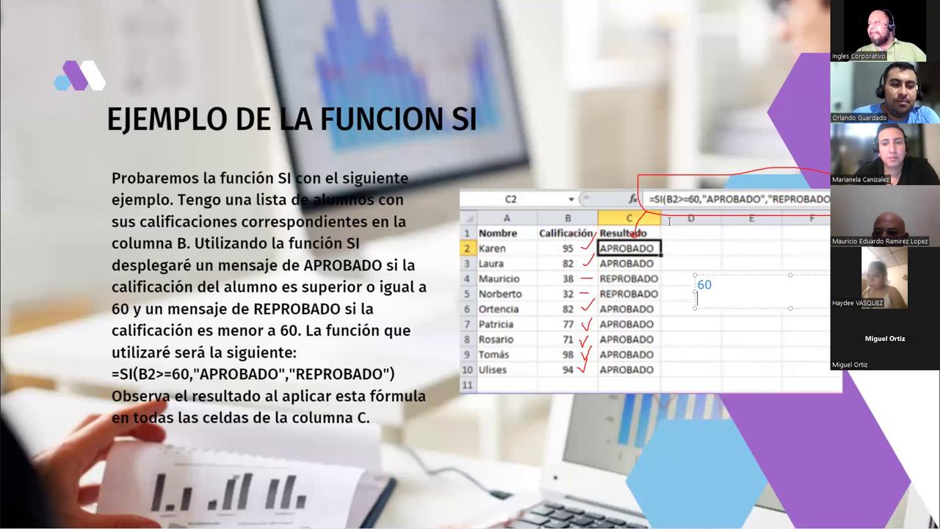
# Replace the 60 with the formula =Si(b2>60;"Aprobado";"Reprobado").
pyautogui.hotkey('ctrl', 'a')
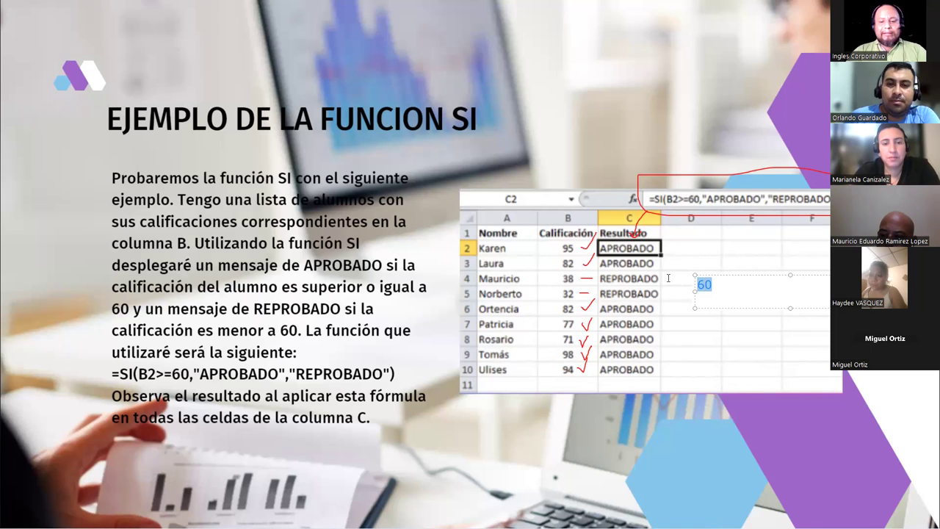
pyautogui.write('=S')
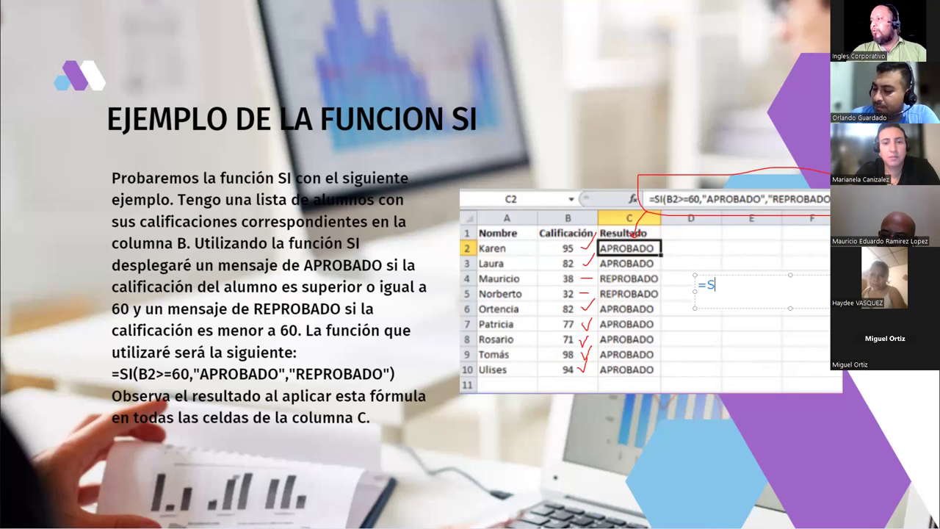
pyautogui.write('/')
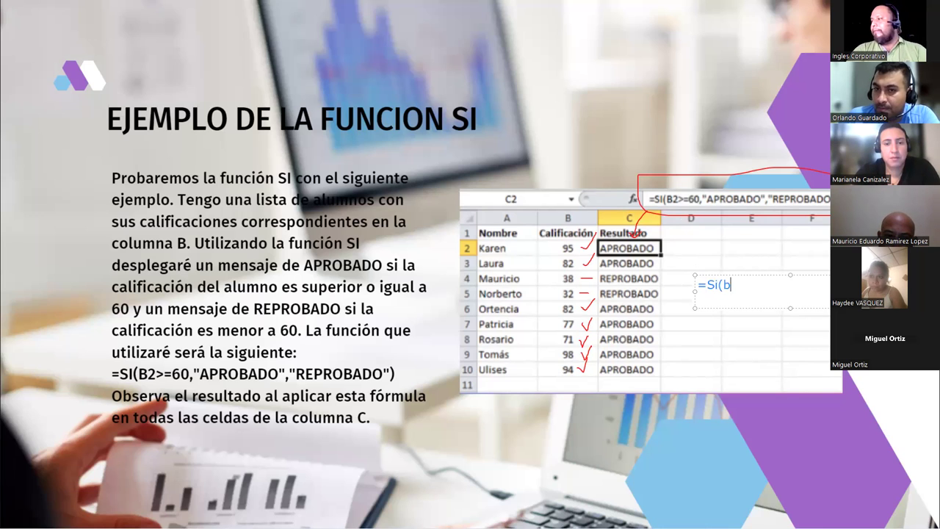
pyautogui.write('<')
pyautogui.press('BackSpace')
pyautogui.write('>60;"')
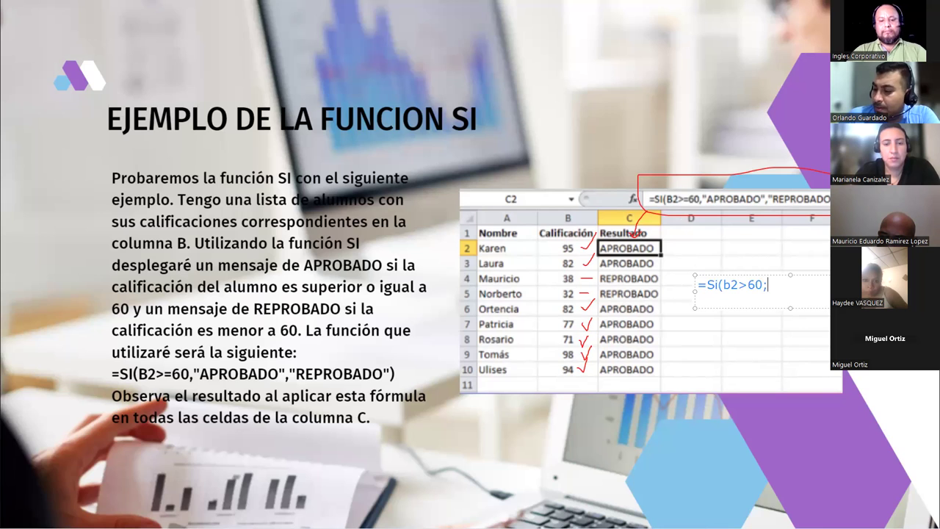
pyautogui.write('Aprobado ')
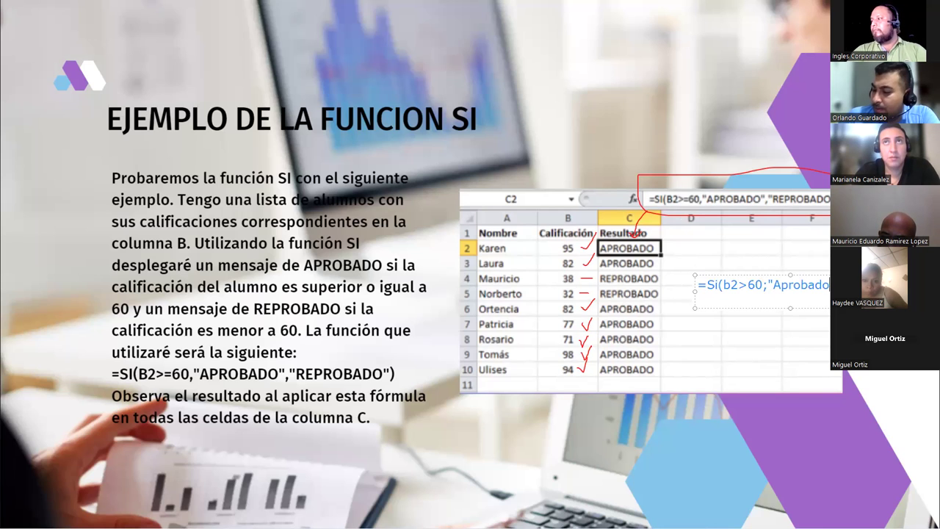
pyautogui.write('bado"')
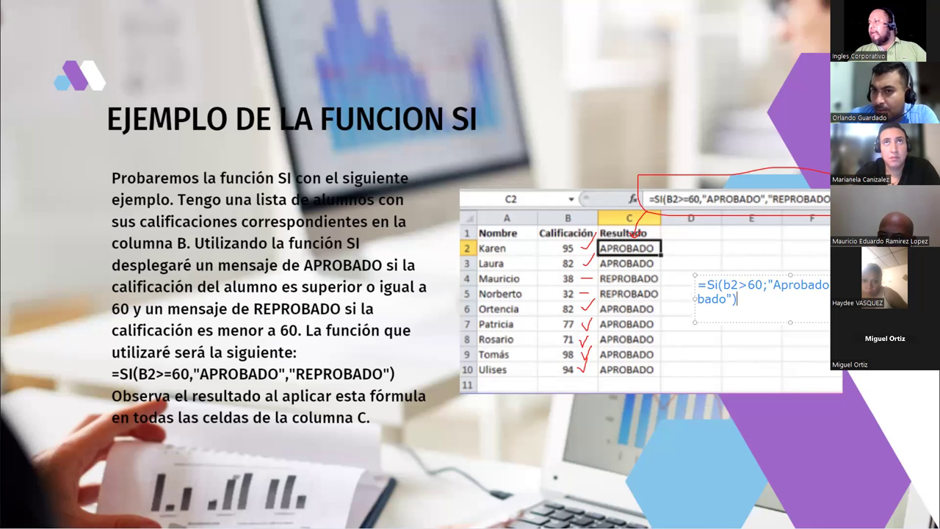
pyautogui.press('BackSpace')
pyautogui.press('BackSpace')
pyautogui.press('BackSpace')
pyautogui.press('BackSpace')
pyautogui.press('BackSpace')
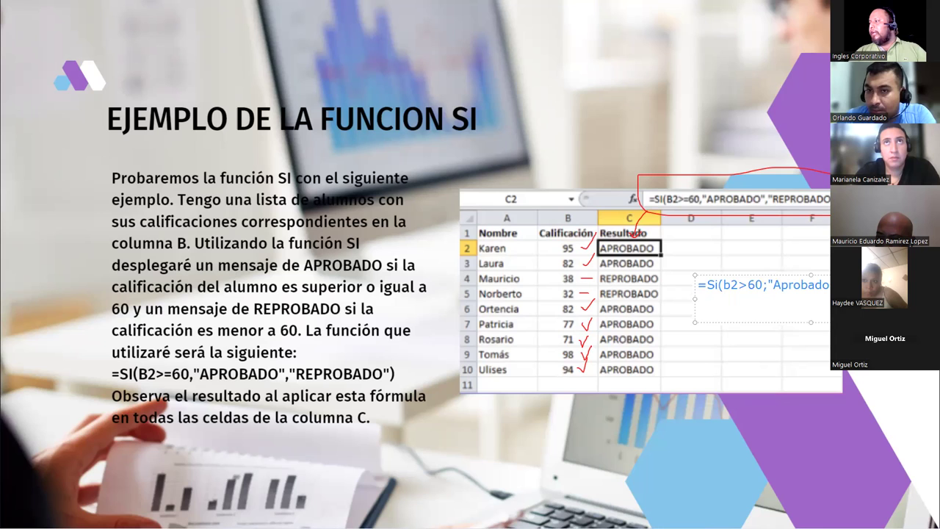
pyautogui.write(';"Reprobado"')
# Move the formula box above the table and add a new text box reading 60 beside it.
pyautogui.moveTo(735, 275); pyautogui.dragTo(674, 141)
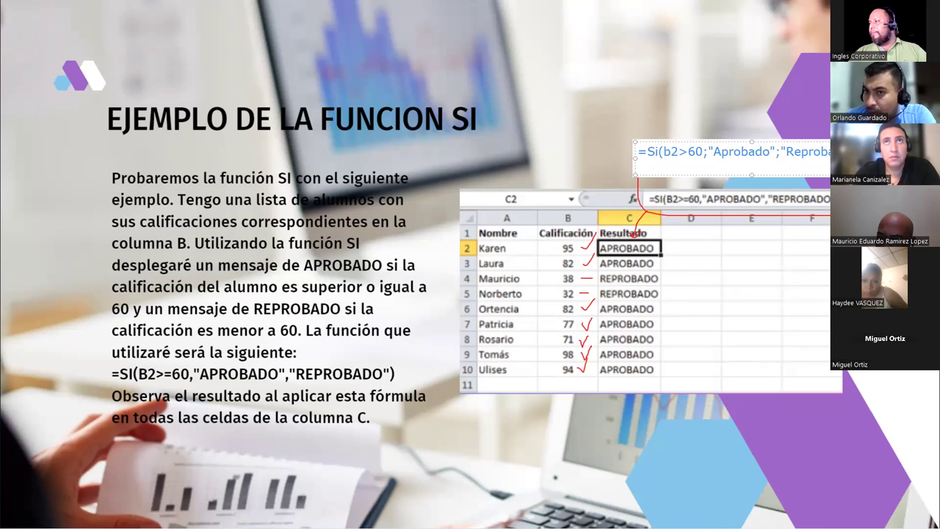
pyautogui.moveTo(837, 173); pyautogui.dragTo(829, 159)
pyautogui.press('Escape')
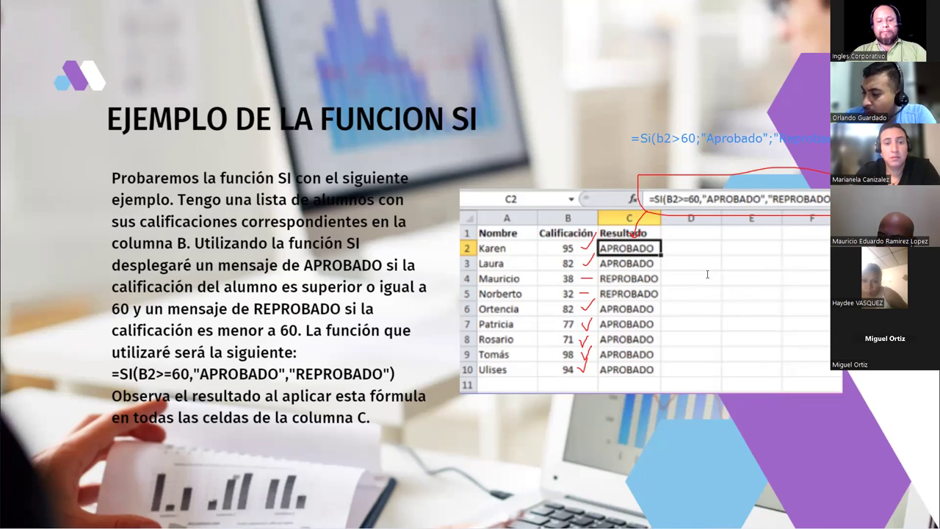
pyautogui.moveTo(709, 266); pyautogui.dragTo(807, 284)
pyautogui.write('60')
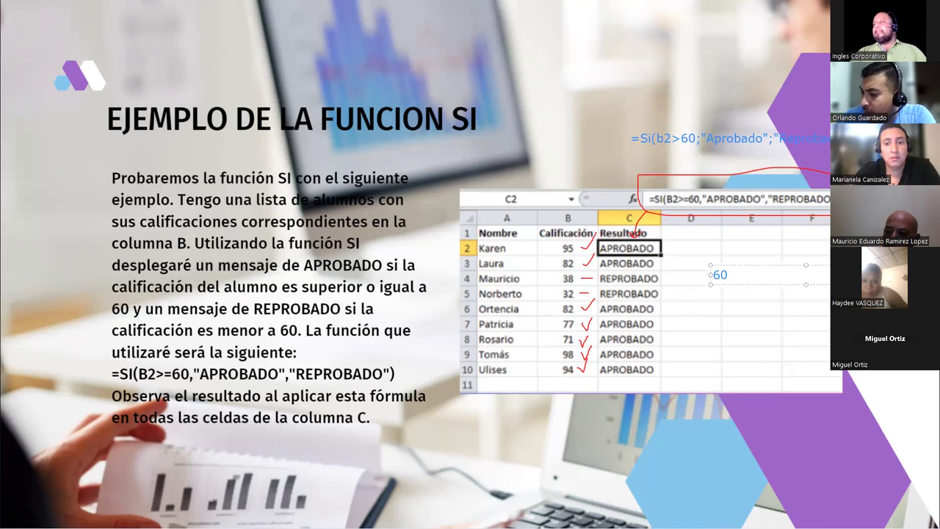
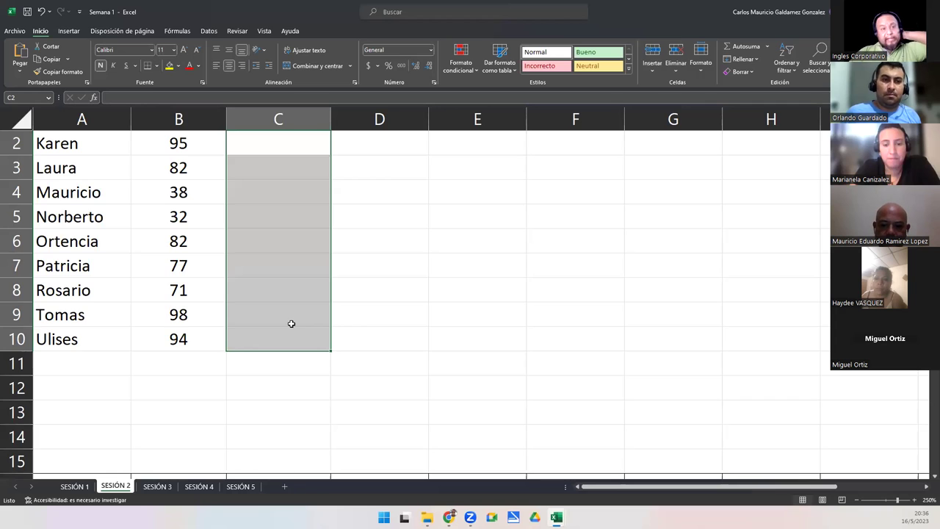
# Clear the Resultado cells and capture a screenshot of the grades table.
pyautogui.click(292, 324)
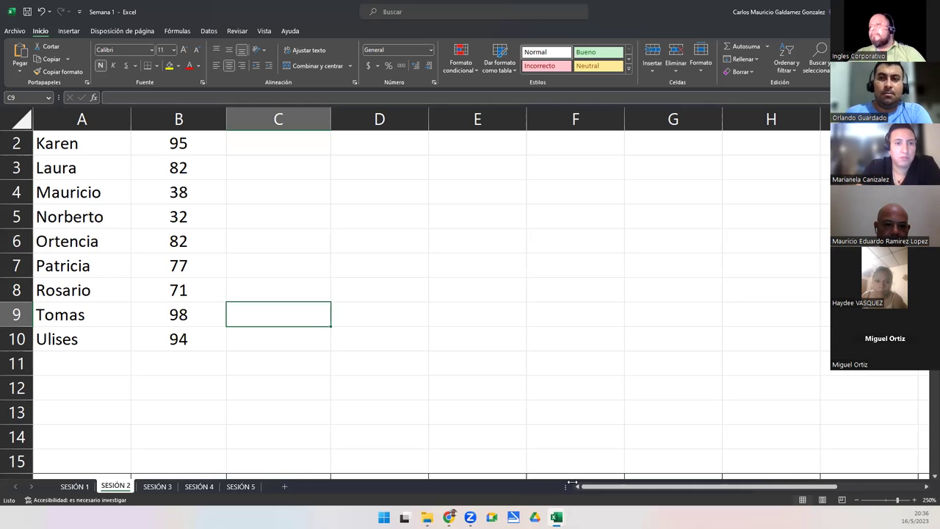
pyautogui.scroll(1, 331, 316)
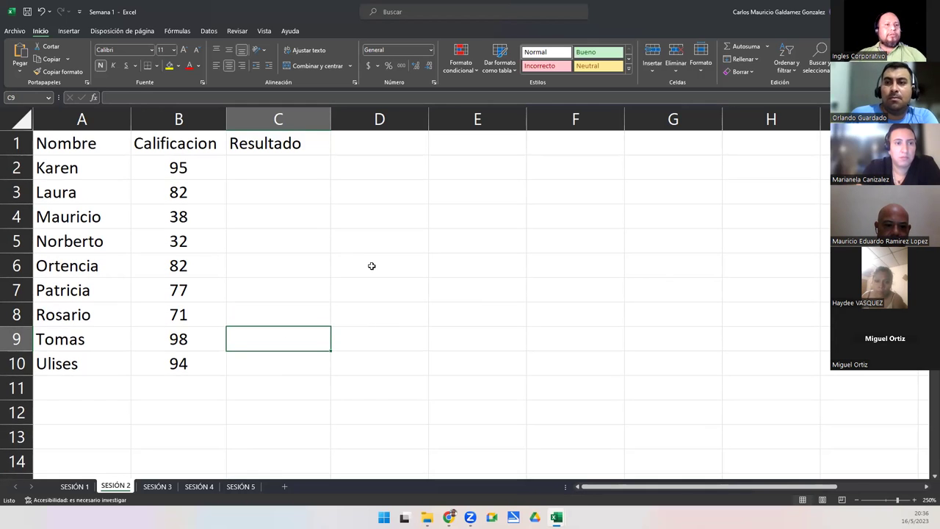
pyautogui.click(75, 151)
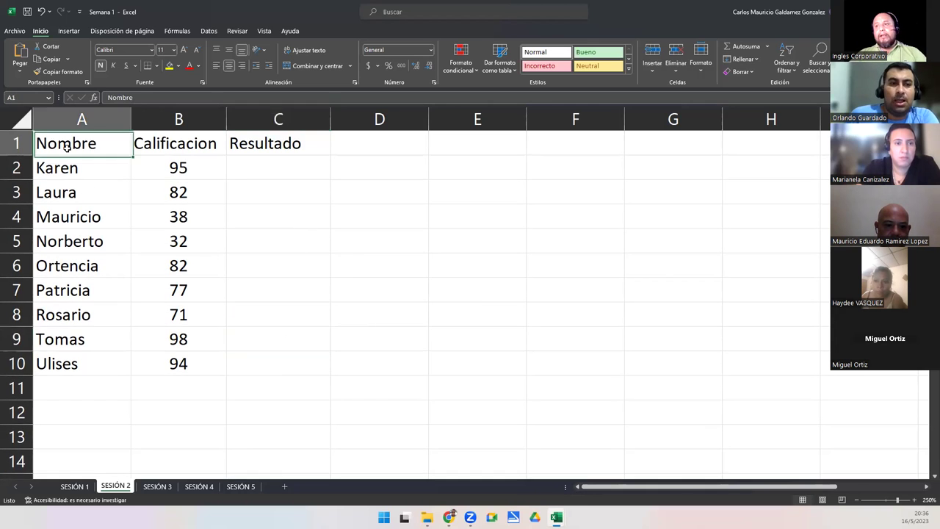
pyautogui.click(219, 344)
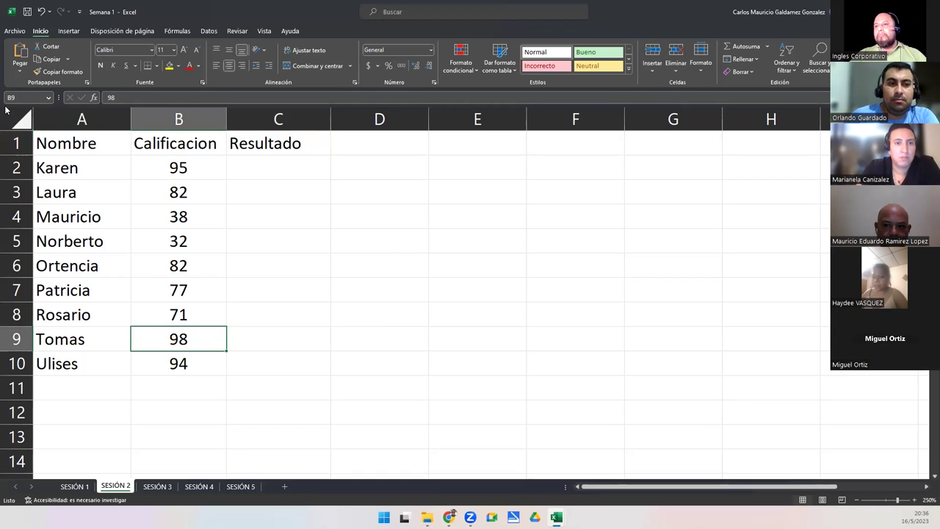
pyautogui.press('super+shift+s')
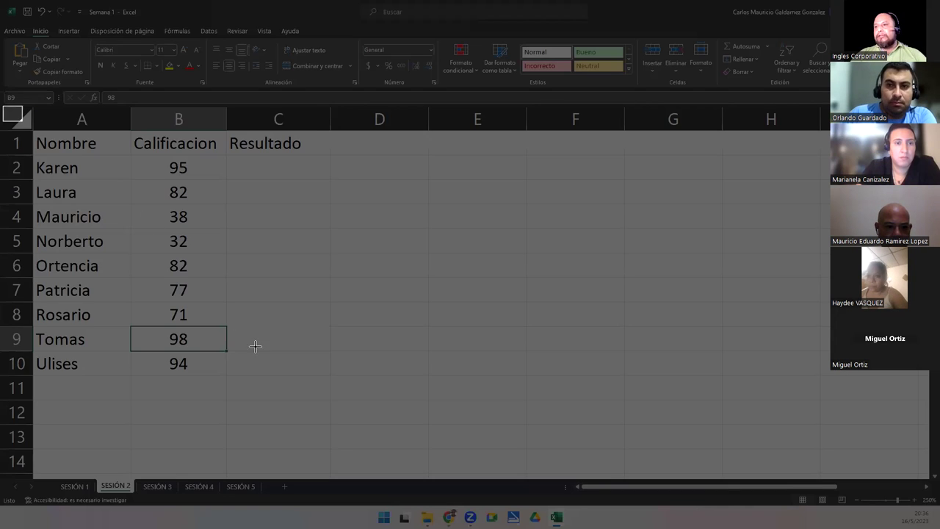
pyautogui.moveTo(2, 105); pyautogui.dragTo(349, 432)
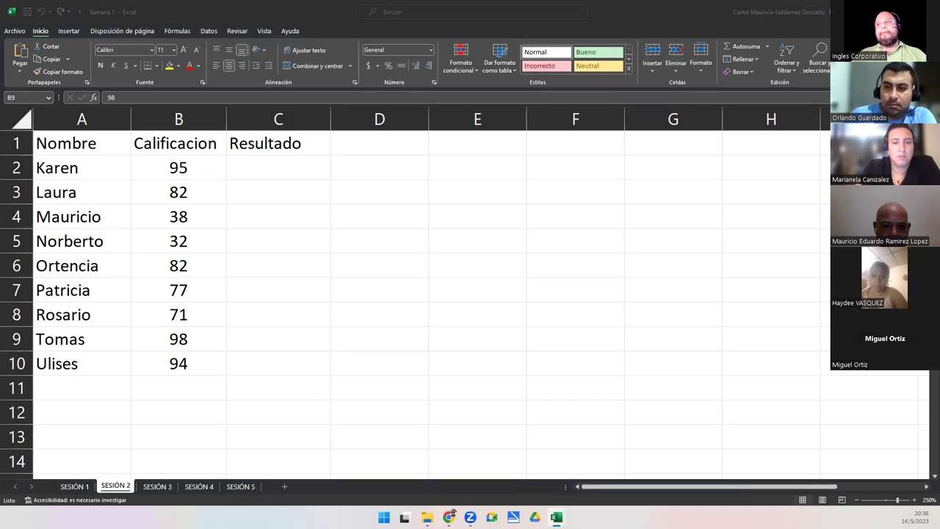
pyautogui.click(268, 165)
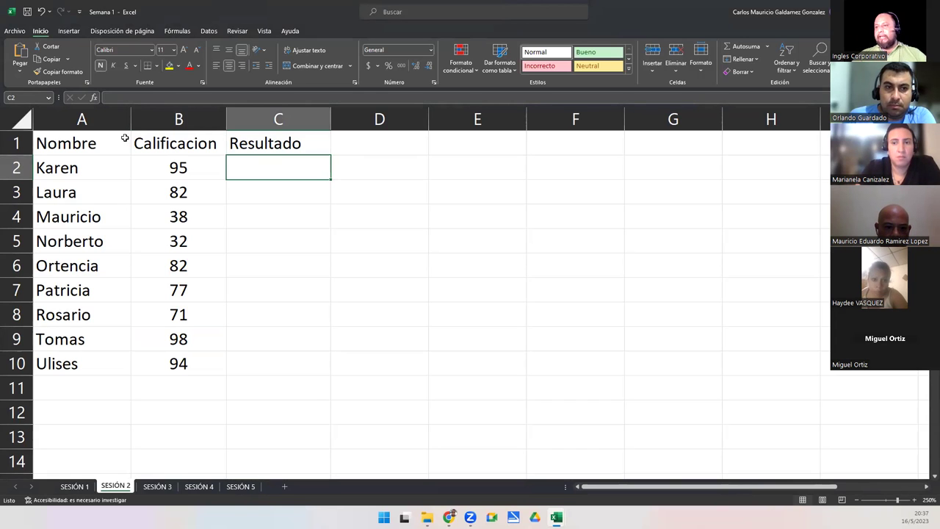
# Enter Kenia in A11 below Ulises, with her grade 60 in B11.
pyautogui.moveTo(76, 176); pyautogui.dragTo(99, 364)
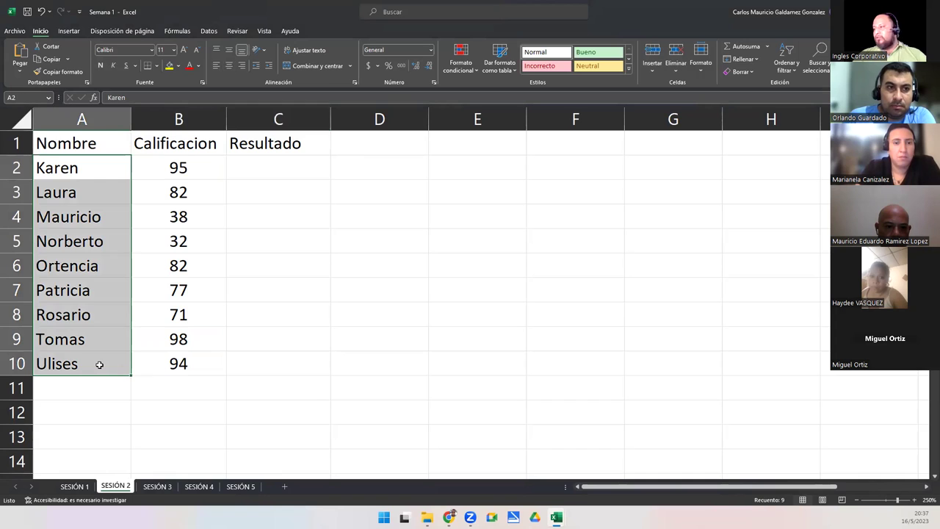
pyautogui.click(80, 382)
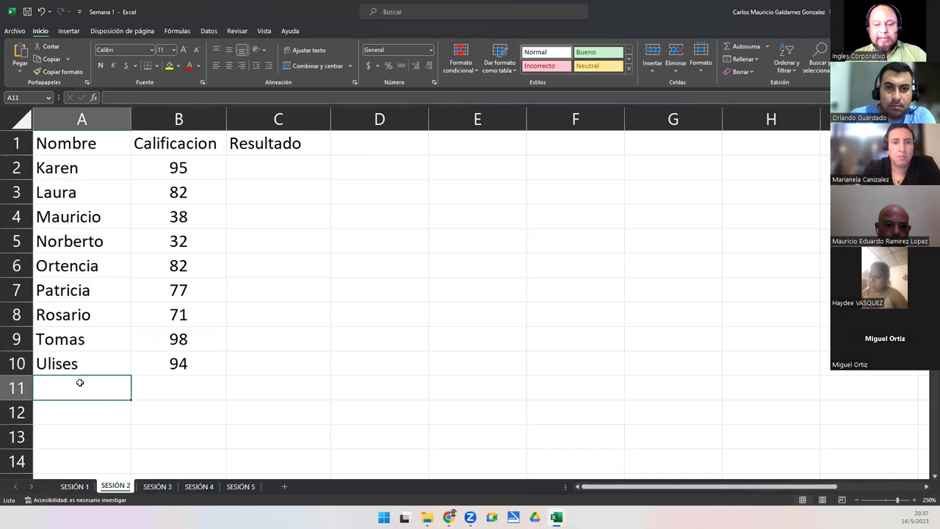
pyautogui.write('Kenia')
pyautogui.press('Tab')
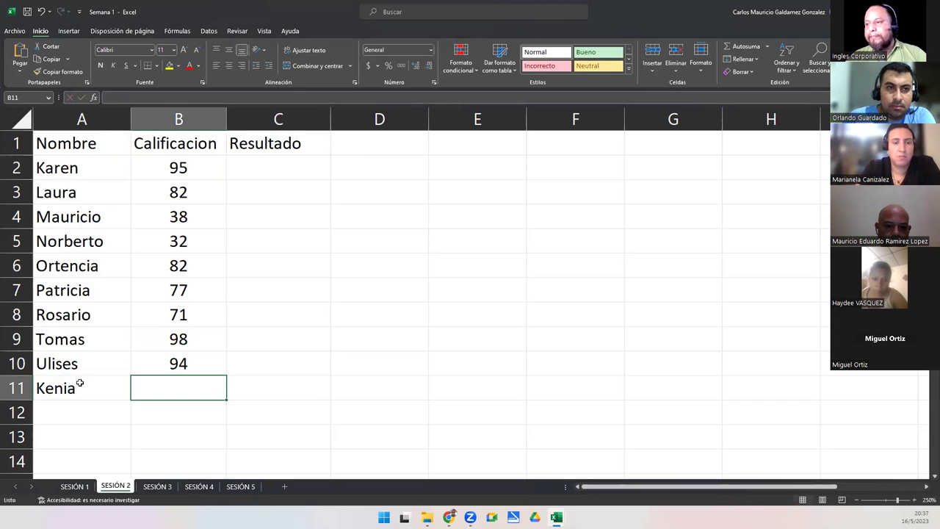
pyautogui.write('60')
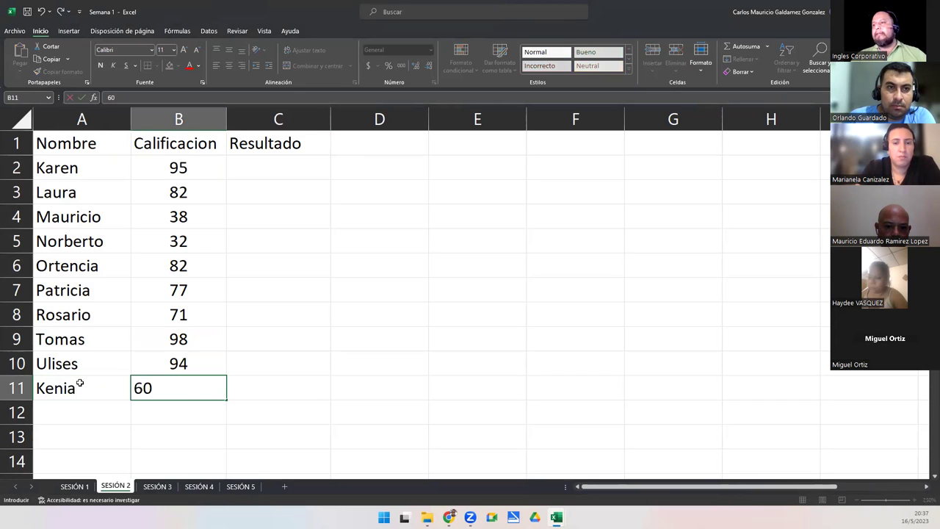
pyautogui.click(257, 169)
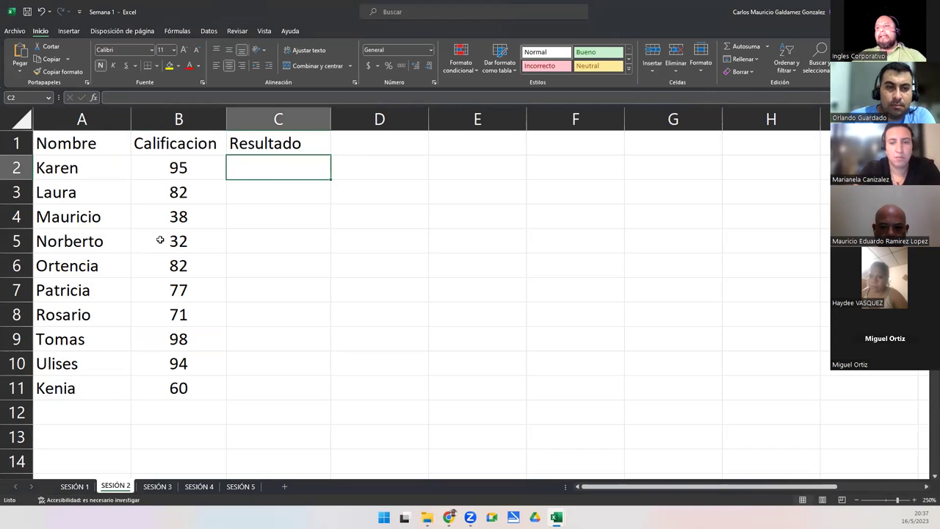
# Review each student's name and grade, from Karen (95) through Kenia (60).
pyautogui.moveTo(81, 167); pyautogui.dragTo(178, 388)
pyautogui.click(249, 168)
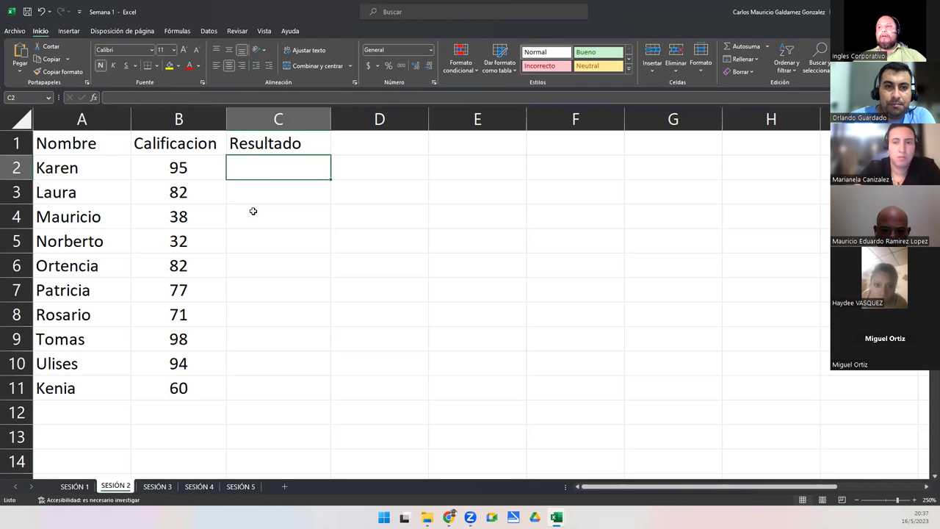
pyautogui.click(259, 139)
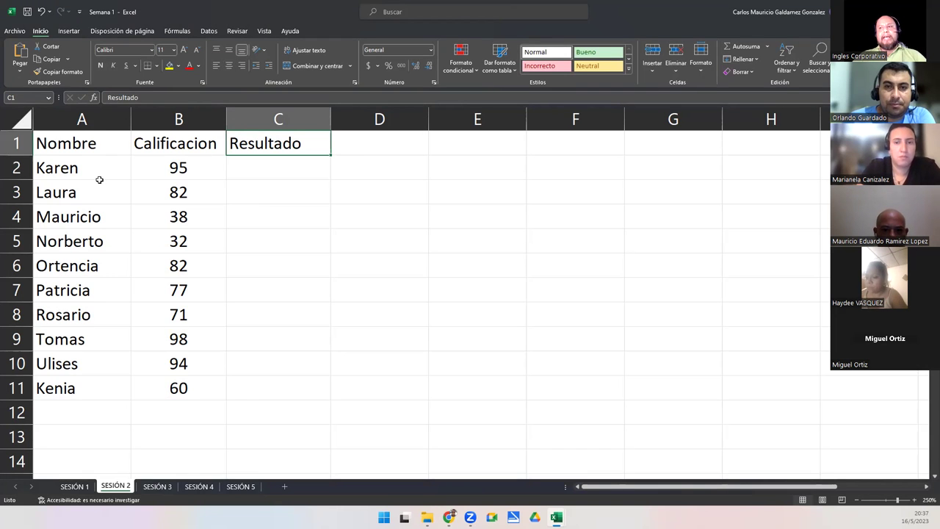
pyautogui.click(60, 170)
pyautogui.click(156, 163)
pyautogui.click(69, 192)
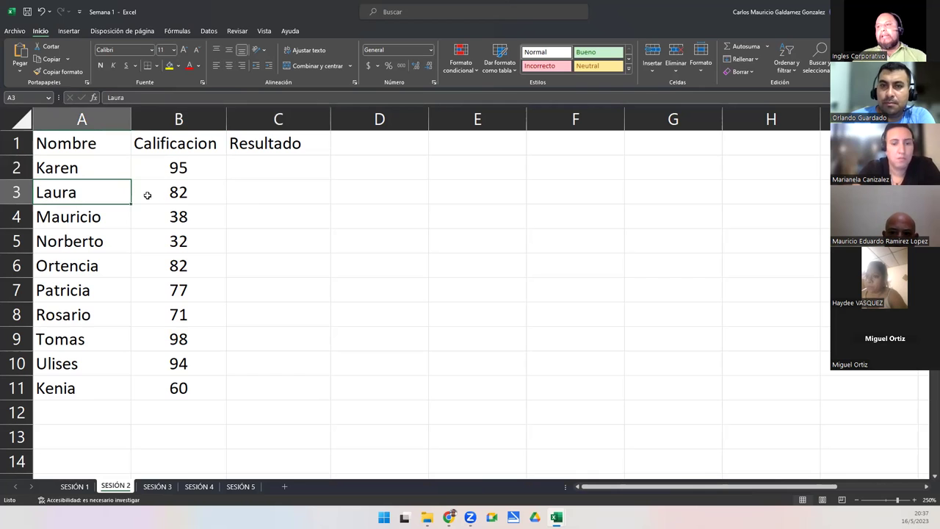
pyautogui.click(146, 194)
pyautogui.click(121, 217)
pyautogui.click(177, 217)
pyautogui.click(118, 243)
pyautogui.click(172, 243)
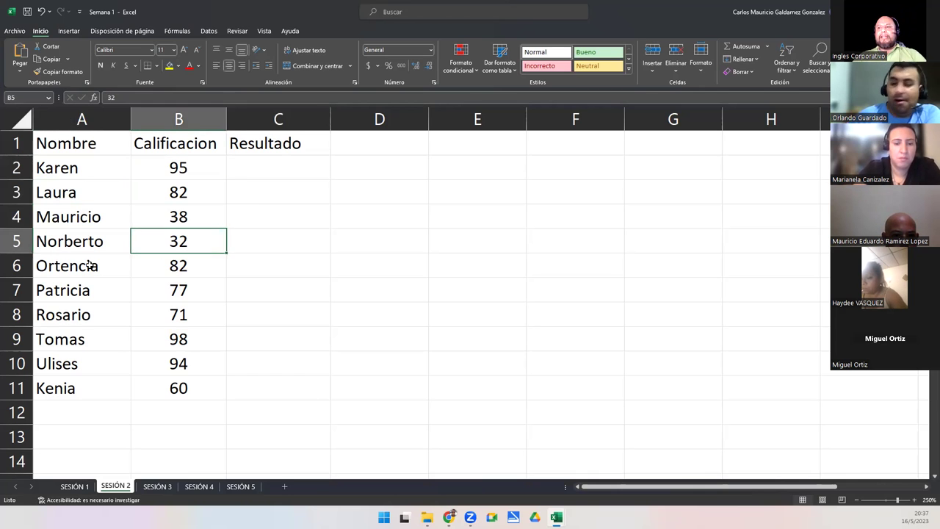
pyautogui.click(90, 264)
pyautogui.click(171, 265)
pyautogui.click(121, 290)
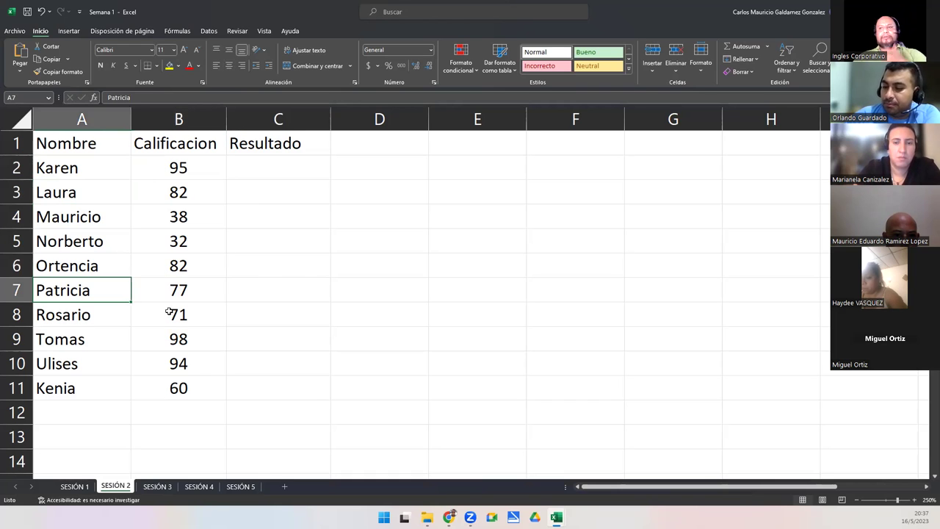
pyautogui.click(136, 292)
pyautogui.click(104, 314)
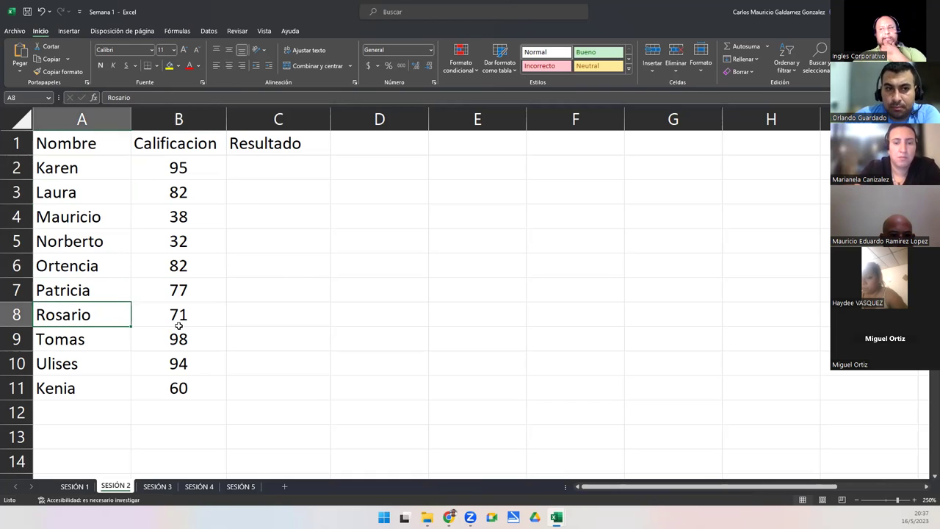
pyautogui.click(172, 314)
pyautogui.click(110, 337)
pyautogui.click(168, 338)
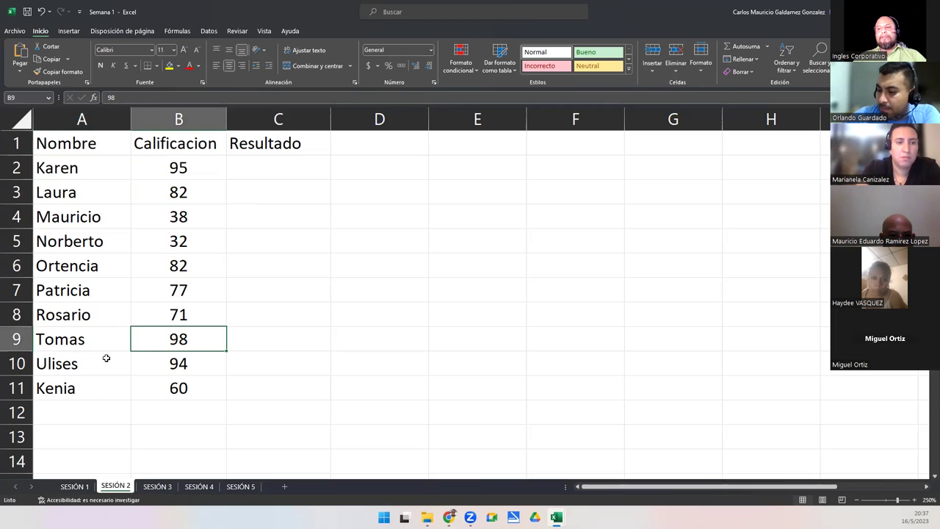
pyautogui.click(97, 365)
pyautogui.click(174, 366)
pyautogui.click(125, 389)
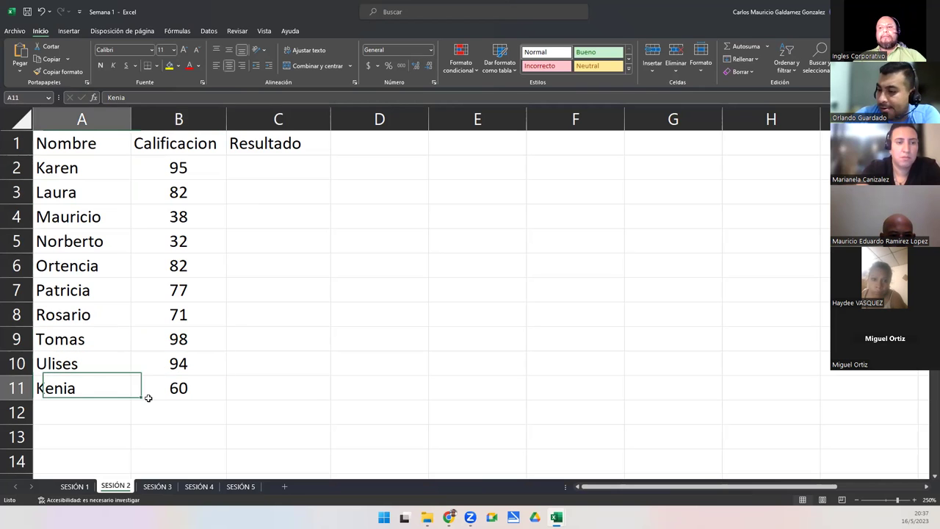
pyautogui.click(171, 389)
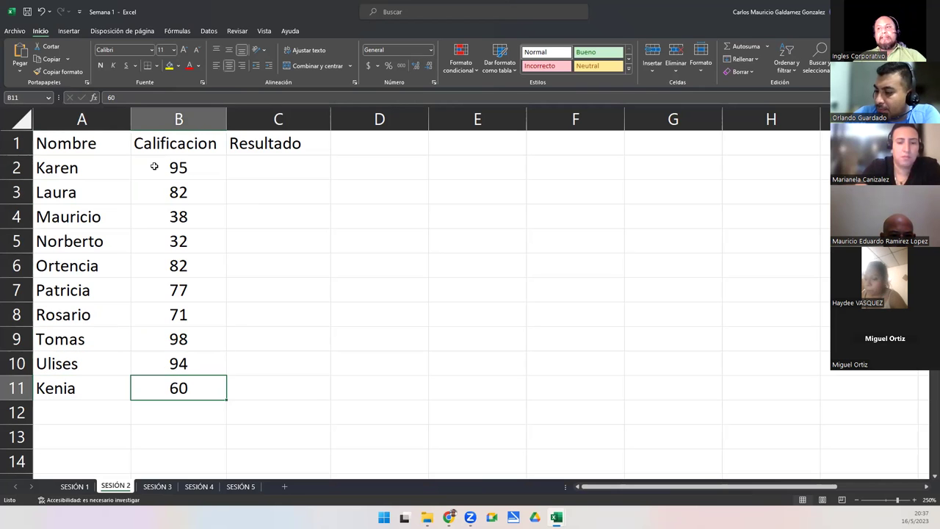
# Select the grades B2:B11 and the Resultado cells C2:C11.
pyautogui.moveTo(154, 167); pyautogui.dragTo(154, 387)
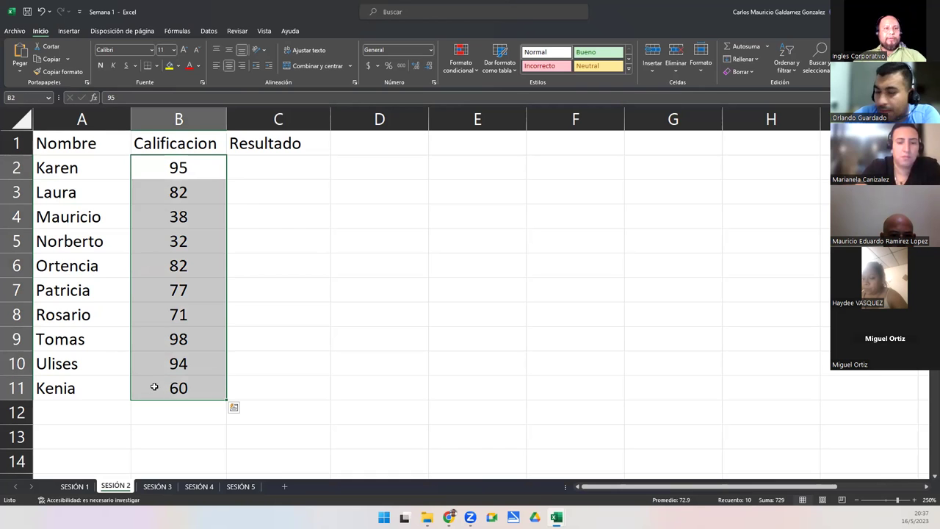
pyautogui.moveTo(260, 168); pyautogui.dragTo(287, 384)
pyautogui.click(279, 147)
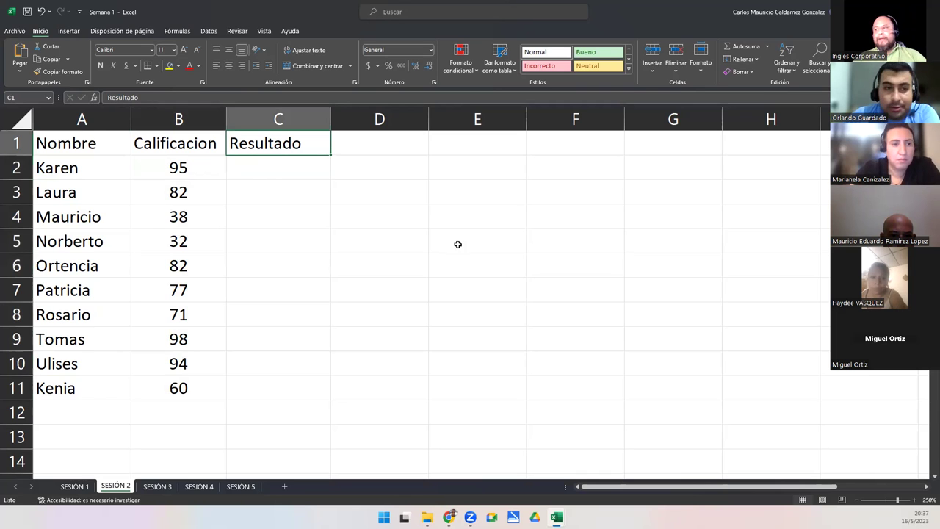
# Start an entry in E5 and an equation box, then discard both.
pyautogui.click(470, 198)
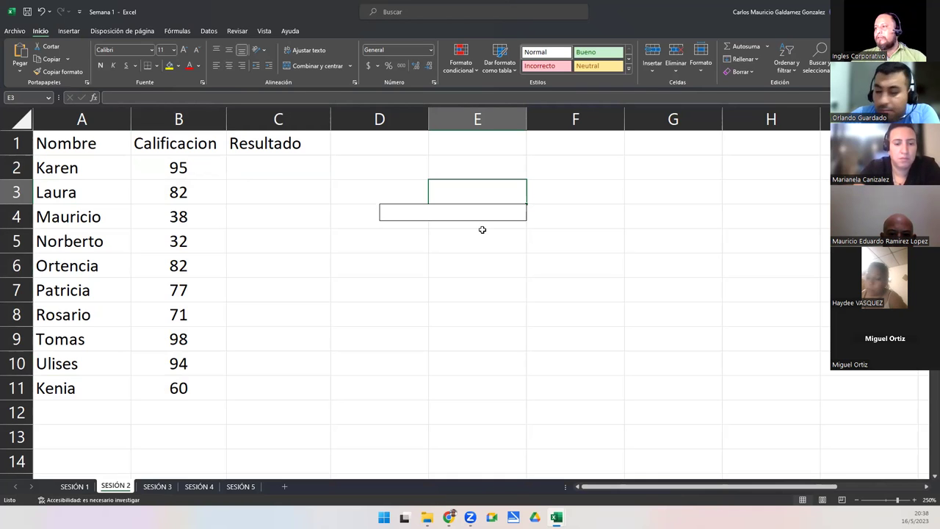
pyautogui.click(457, 242)
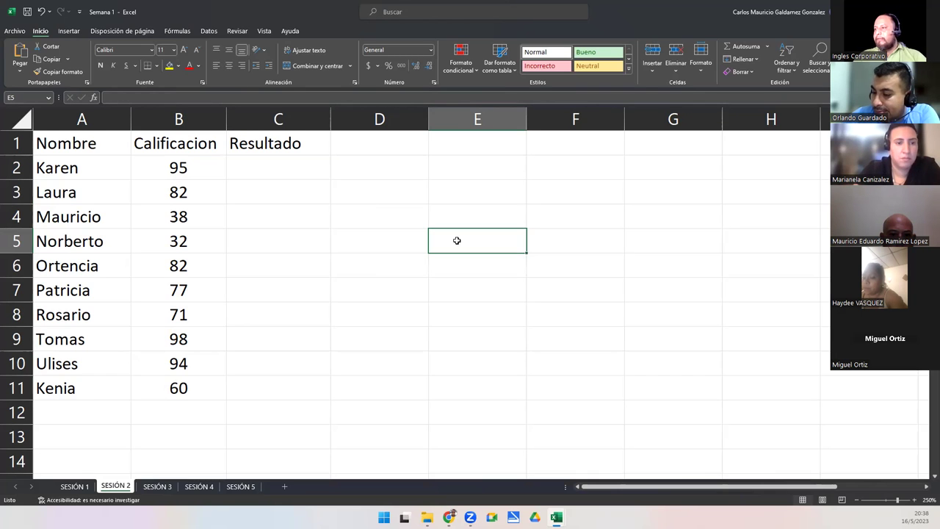
pyautogui.write('=')
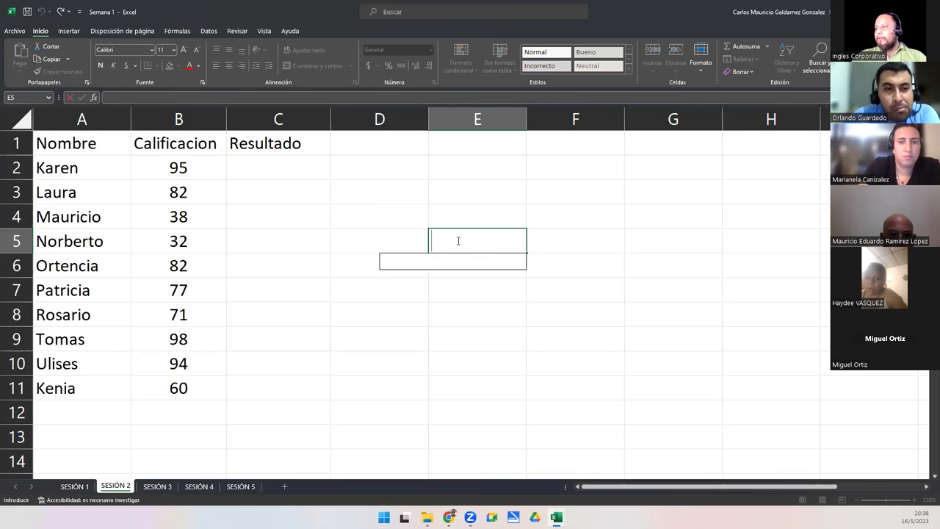
pyautogui.click(60, 32)
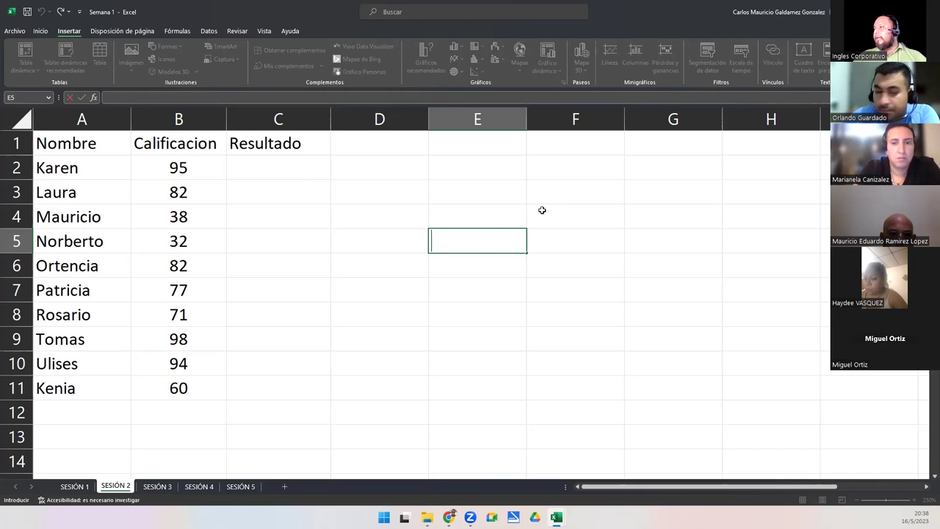
pyautogui.press('Escape')
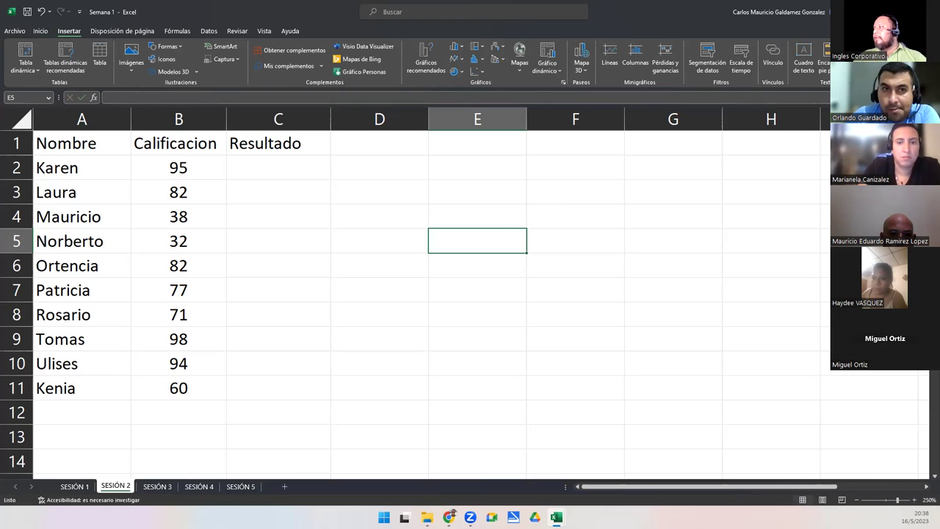
pyautogui.click(910, 62)
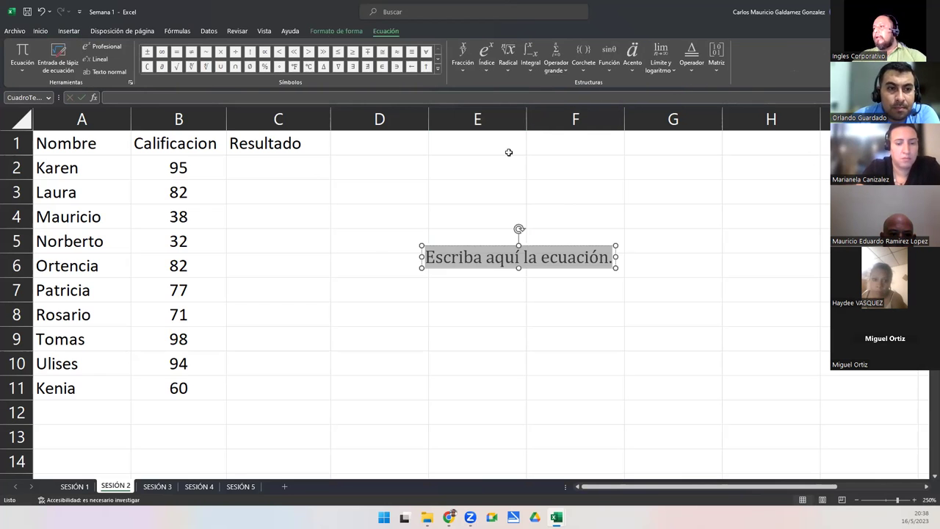
pyautogui.press('Escape')
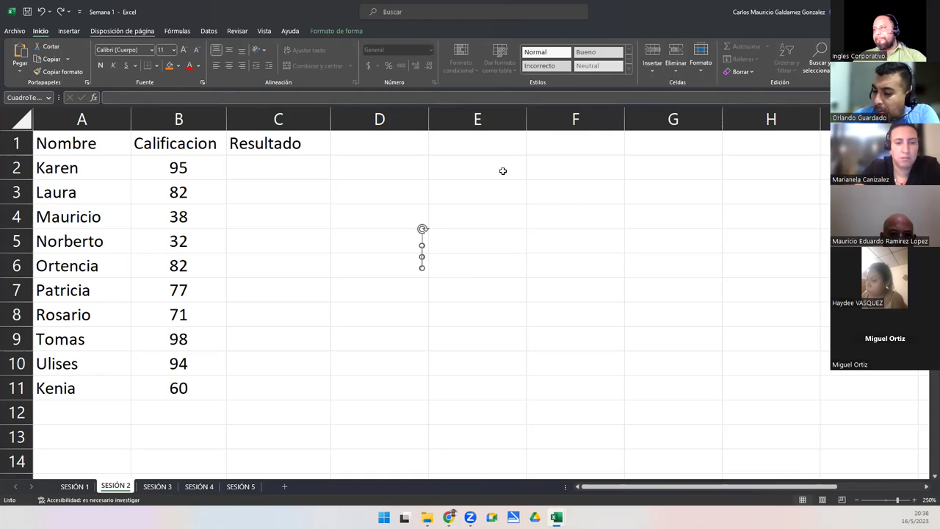
# Undo the last change and re-enter Kenia's grade of 60 in B11.
pyautogui.click(455, 264)
pyautogui.hotkey('ctrl', 'z')
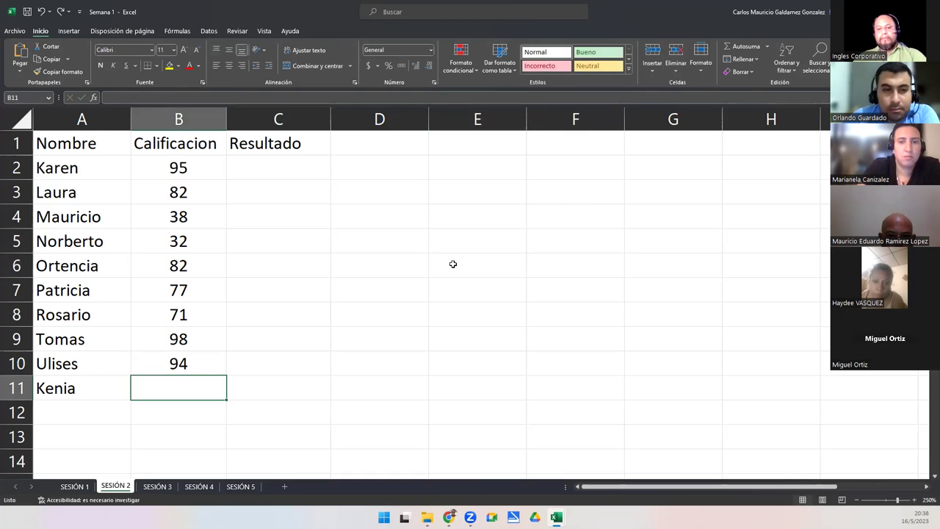
pyautogui.write('60')
pyautogui.press('Return')
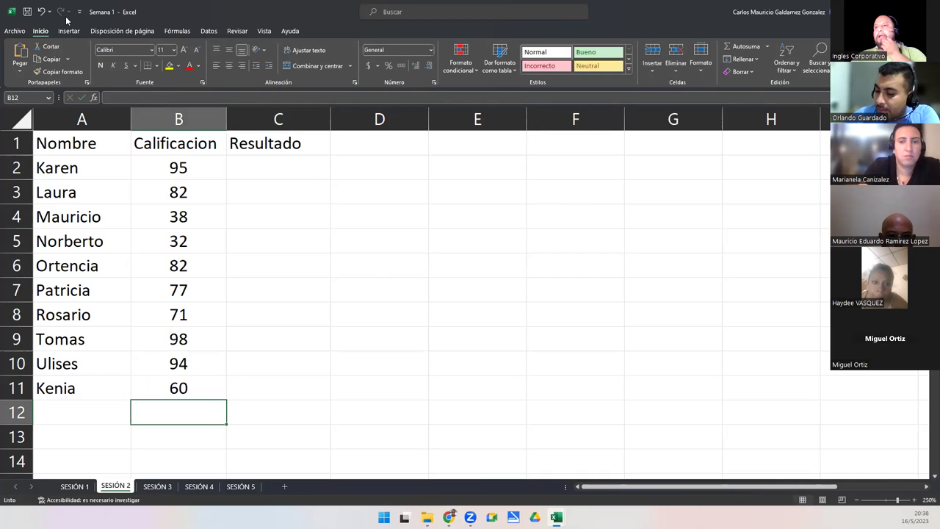
pyautogui.click(470, 272)
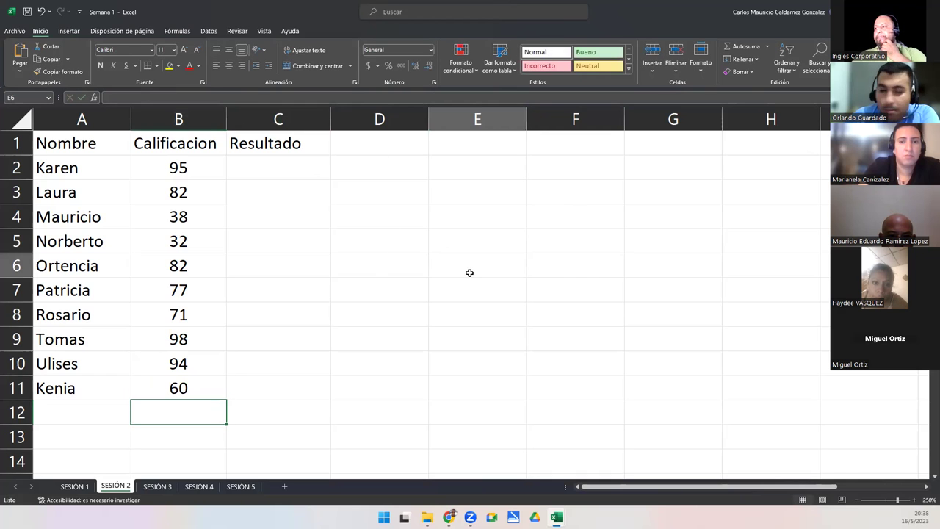
# Enter >=75 in E6 using the greater-than and equals symbols.
pyautogui.click(67, 32)
pyautogui.click(921, 62)
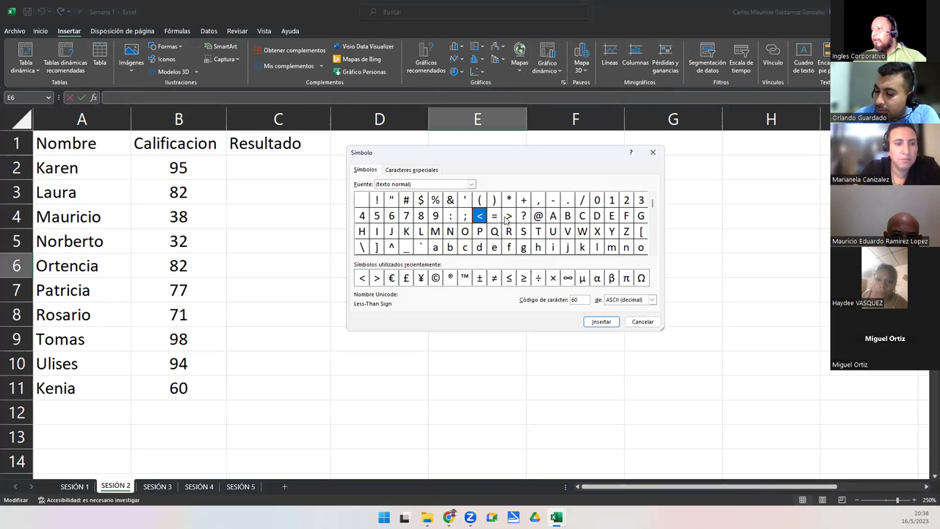
pyautogui.click(507, 217)
pyautogui.click(602, 323)
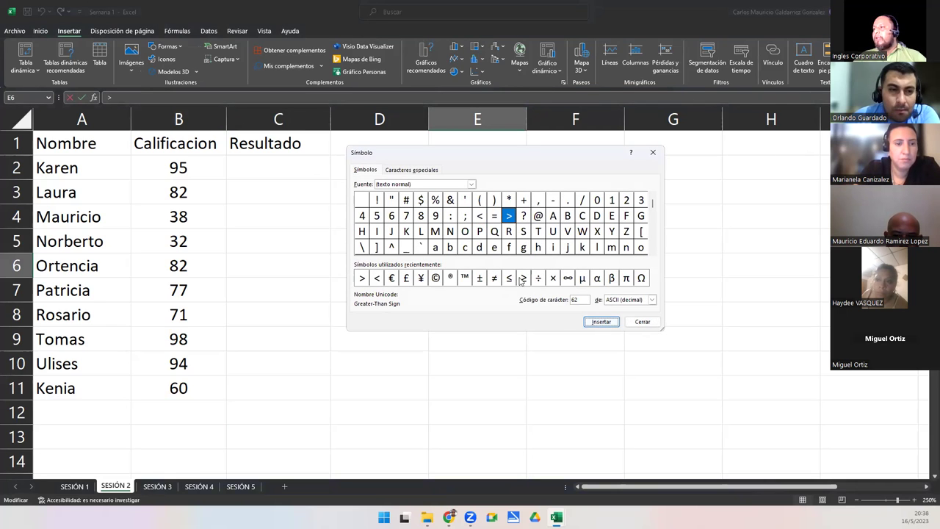
pyautogui.click(494, 216)
pyautogui.click(600, 322)
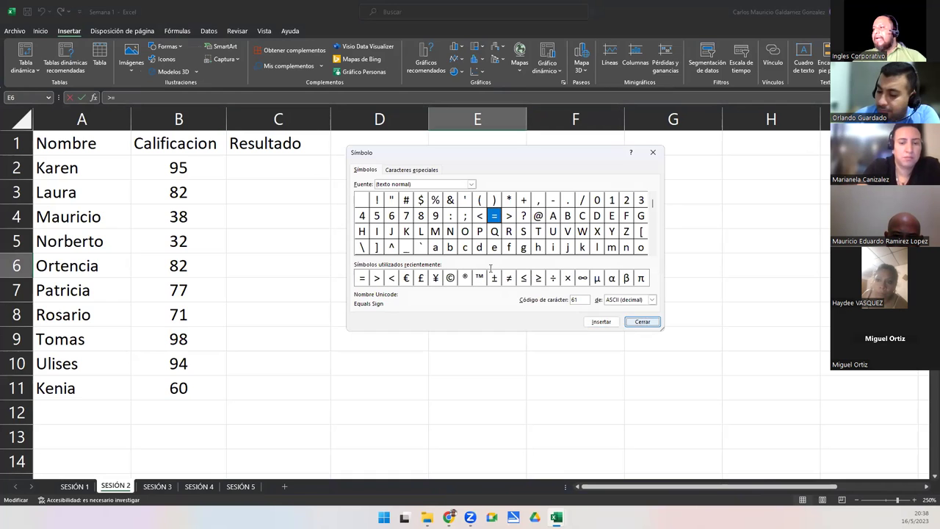
pyautogui.press('Escape')
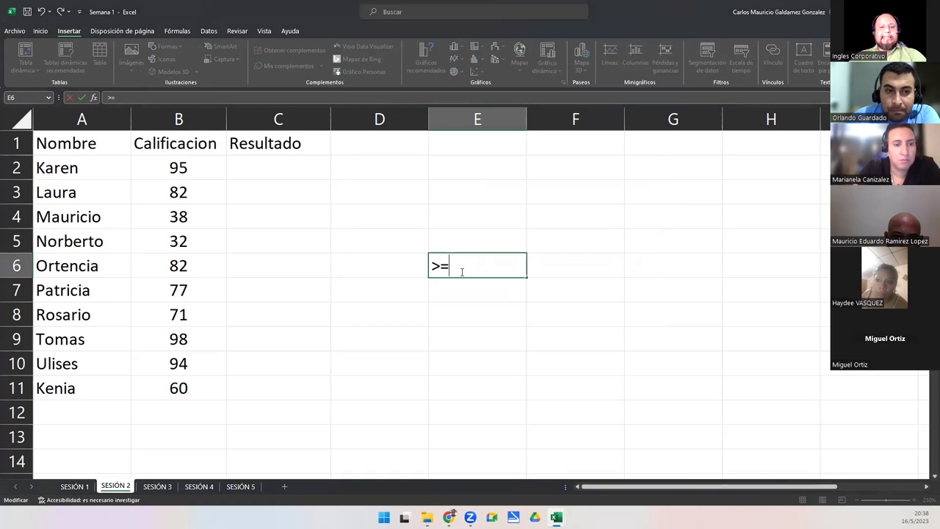
pyautogui.write('75')
pyautogui.press('Return')
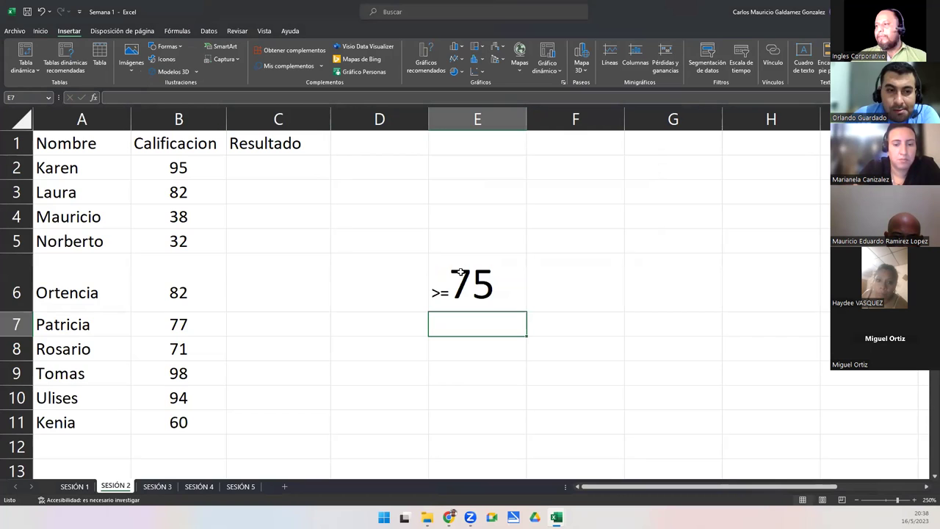
# Label F6 'Aprobado' and apply the Normal cell style to E6.
pyautogui.click(460, 272)
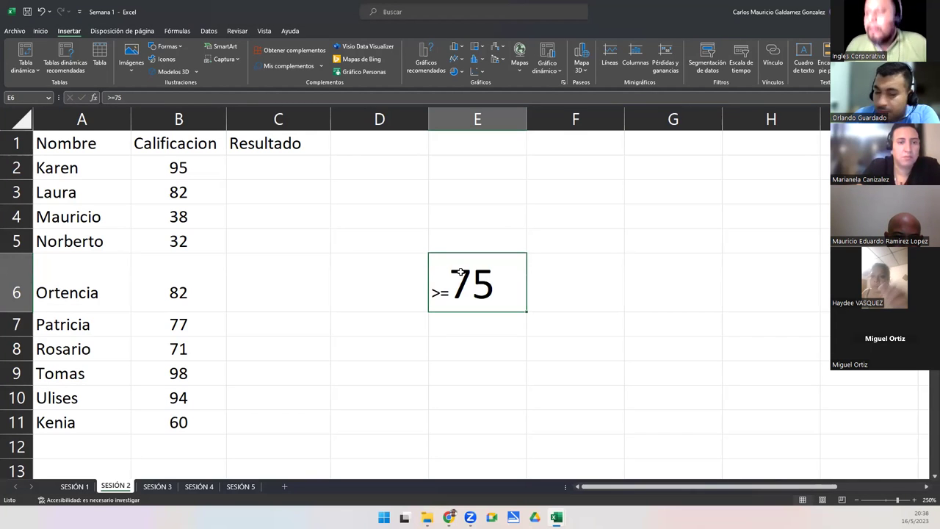
pyautogui.press('Tab')
pyautogui.write('Aprobado')
pyautogui.press('Return')
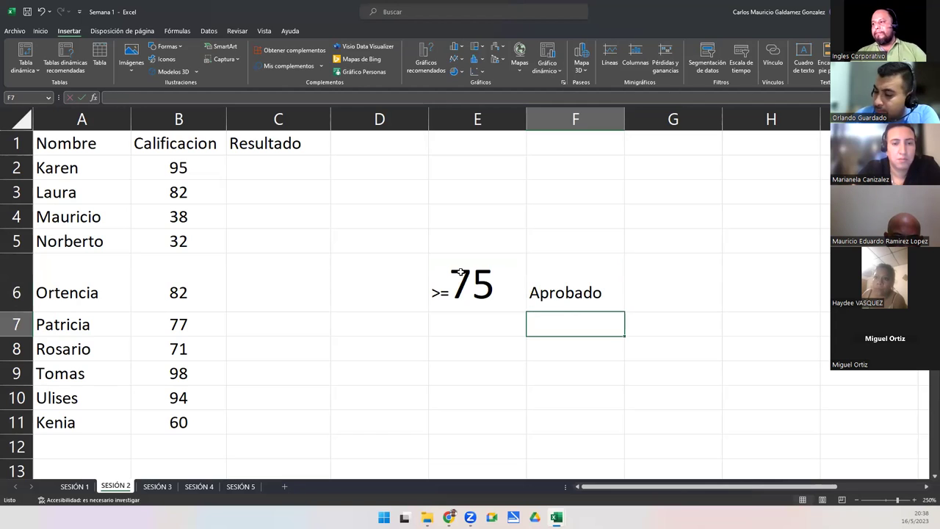
pyautogui.click(460, 272)
pyautogui.click(40, 31)
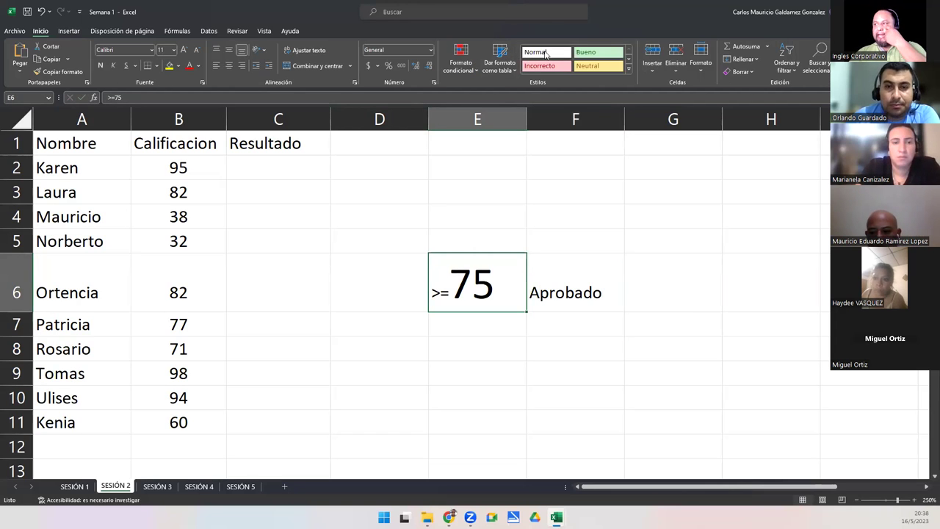
pyautogui.click(545, 53)
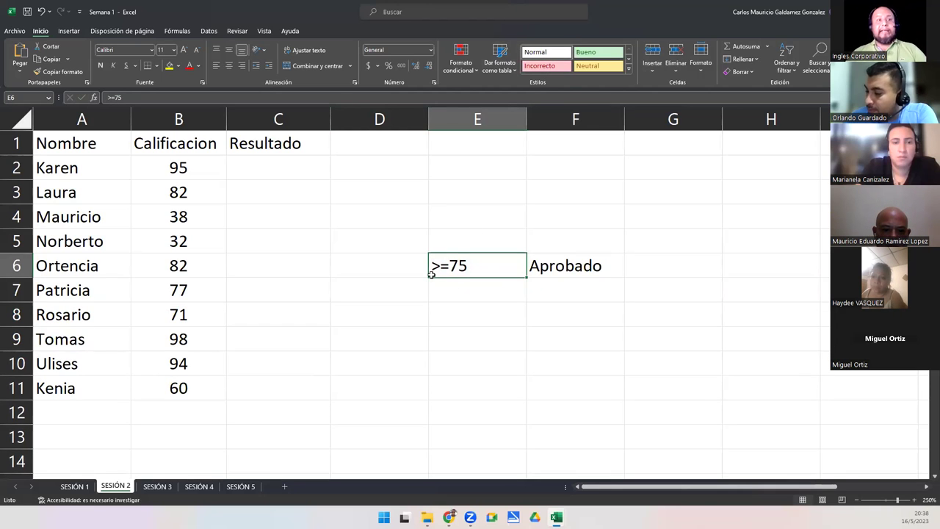
# Record -74.99 as the failing bound in E7, labelled 'Reprobados' in F7.
pyautogui.click(562, 269)
pyautogui.click(487, 291)
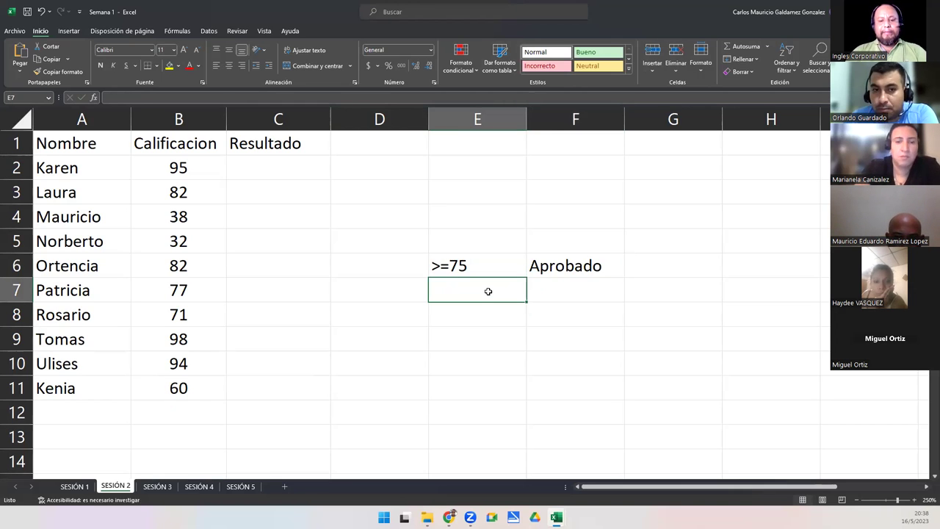
pyautogui.write('men')
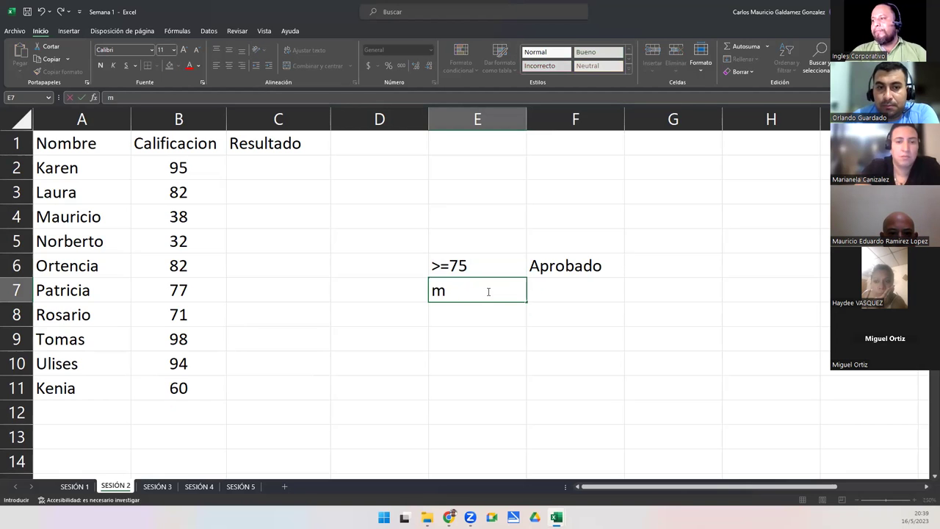
pyautogui.press('BackSpace')
pyautogui.write('-75')
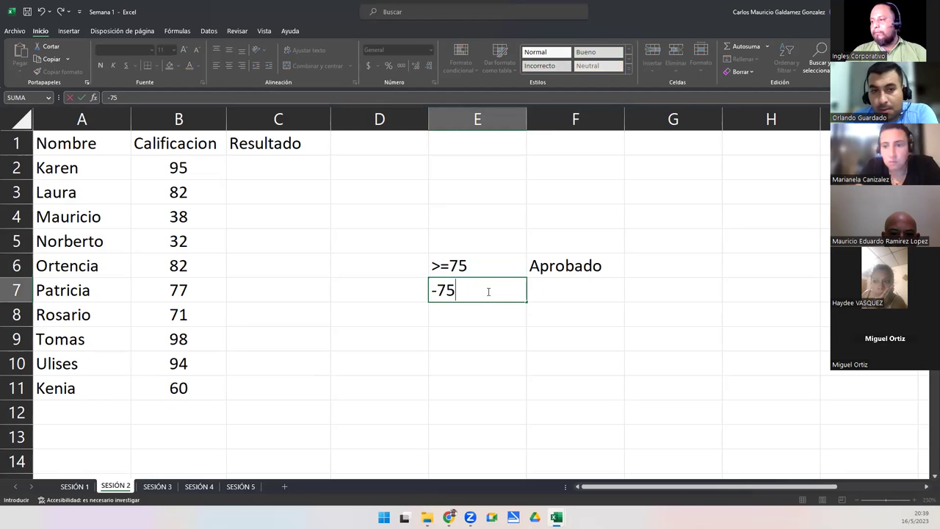
pyautogui.press('BackSpace')
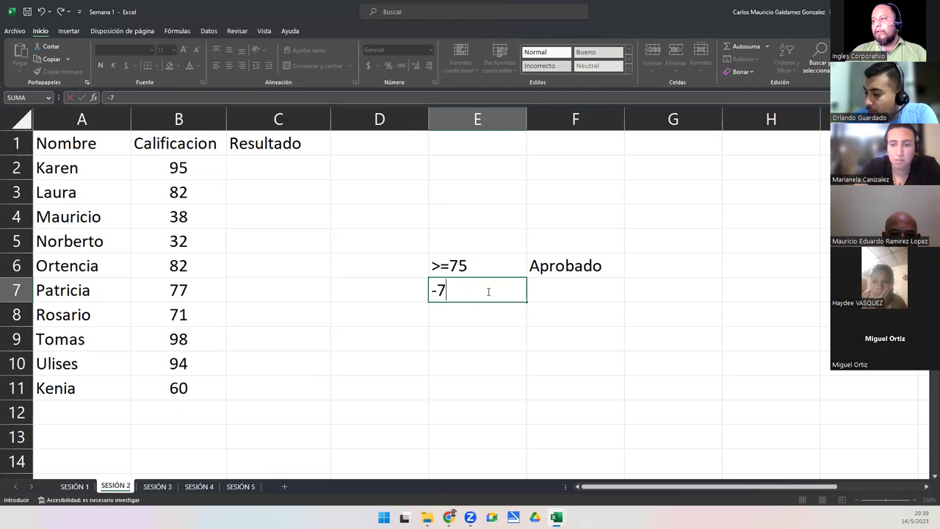
pyautogui.write('4.99')
pyautogui.press('Tab')
pyautogui.write('Rep')
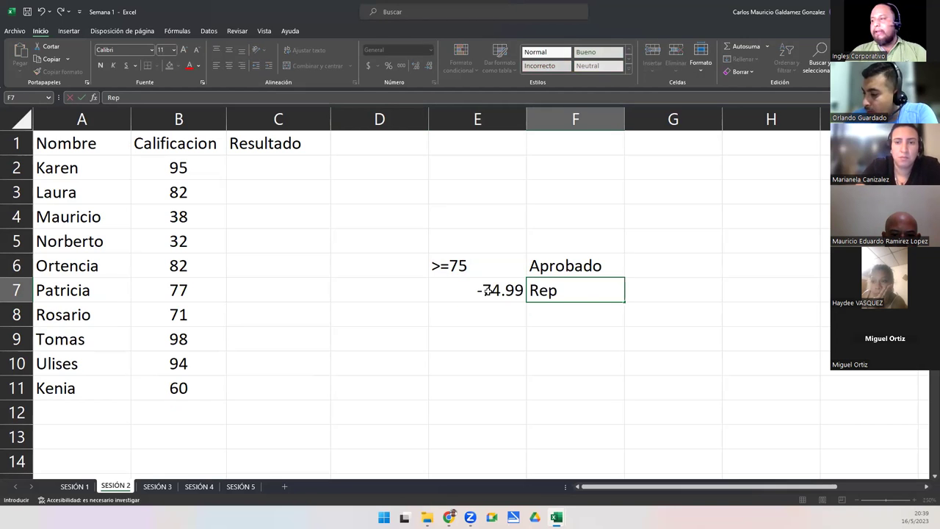
pyautogui.write('robados')
pyautogui.press('Return')
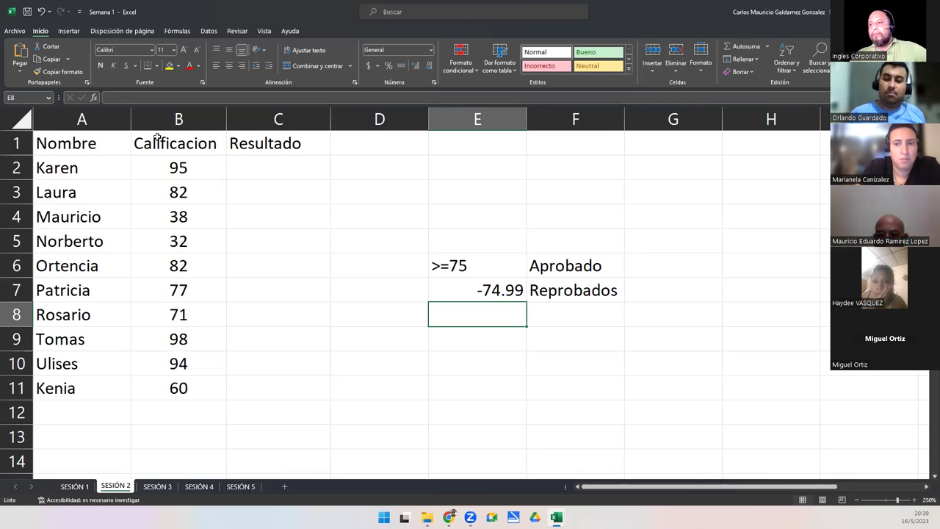
pyautogui.click(248, 169)
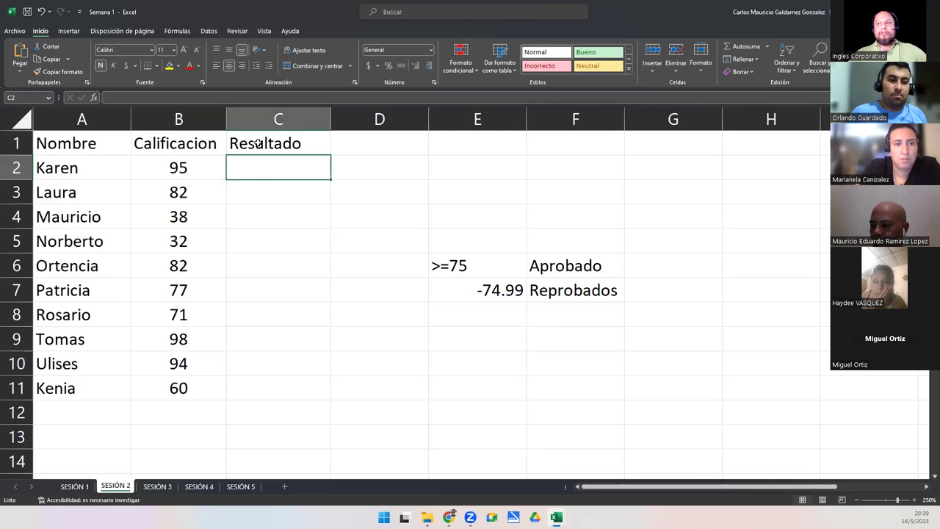
pyautogui.moveTo(259, 169); pyautogui.dragTo(266, 388)
pyautogui.click(257, 167)
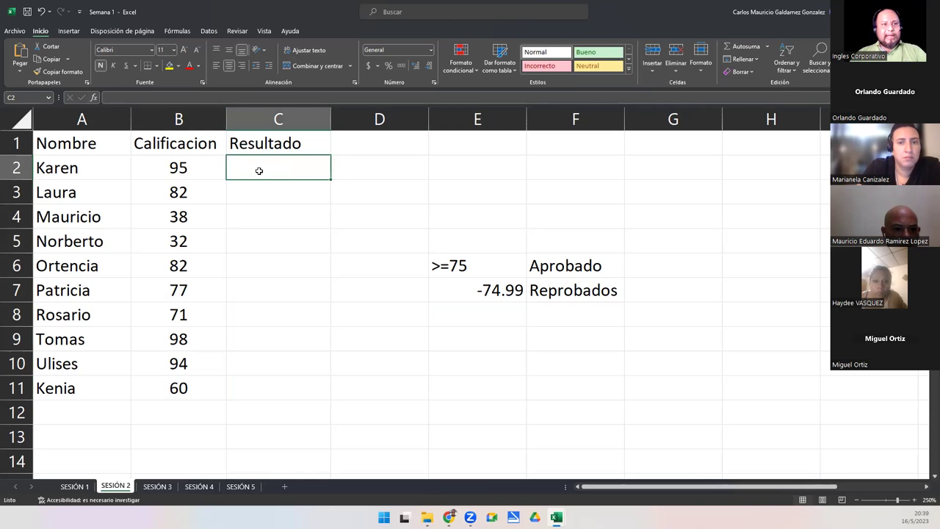
pyautogui.click(273, 196)
pyautogui.click(270, 170)
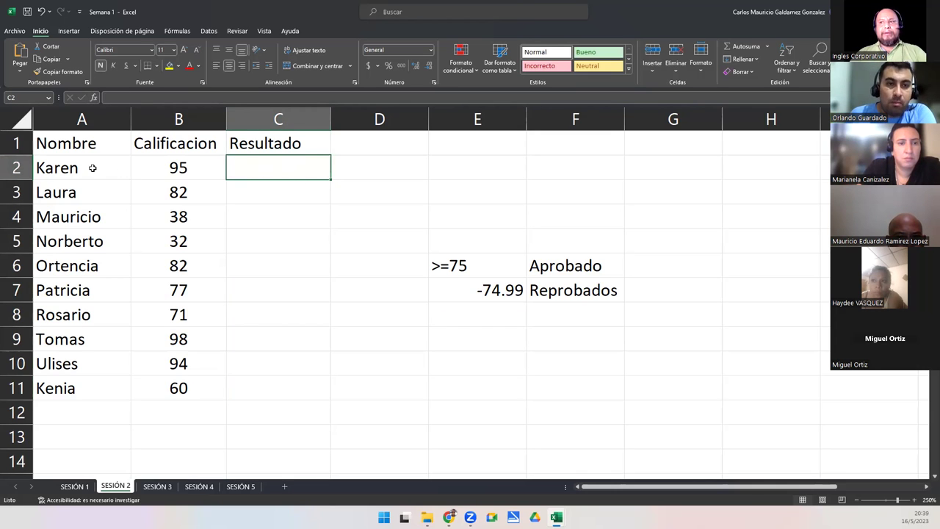
pyautogui.click(192, 167)
pyautogui.click(273, 174)
pyautogui.moveTo(528, 262); pyautogui.dragTo(550, 291)
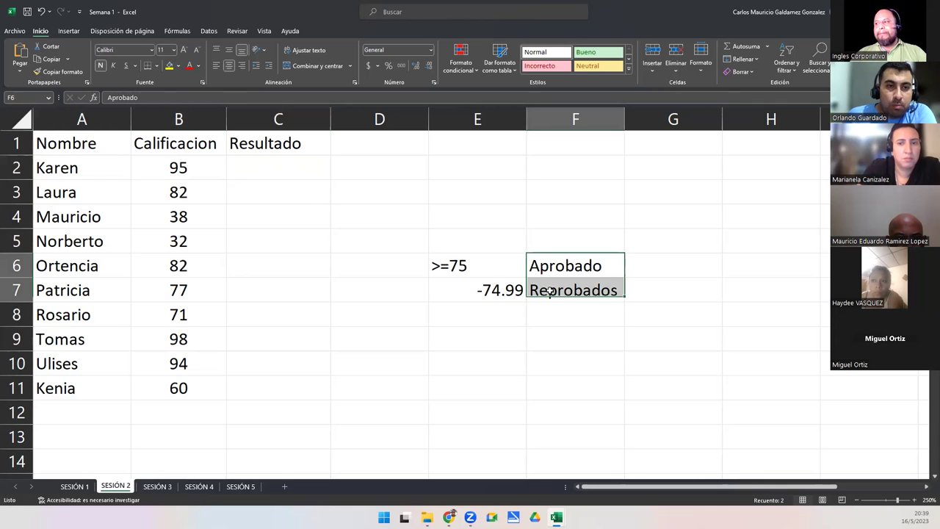
pyautogui.click(243, 168)
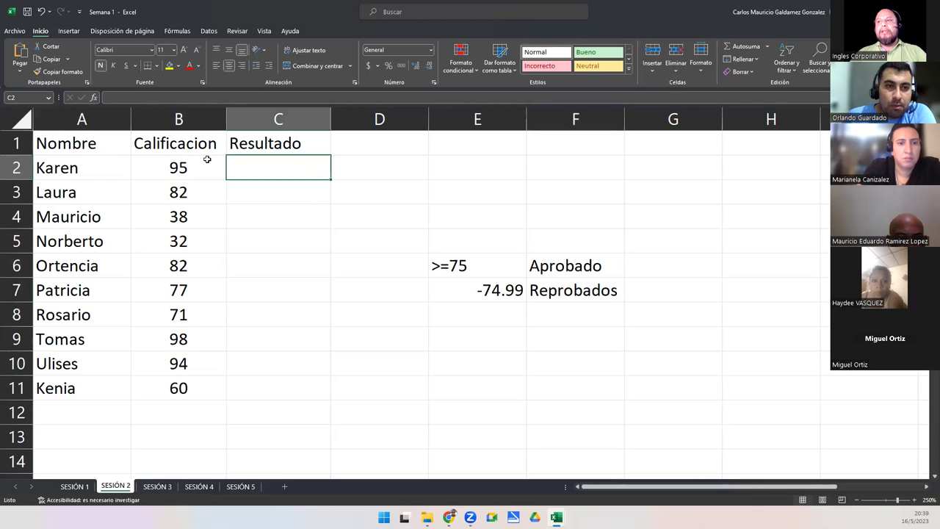
# Start an SI formula in C2 with test B2+E6 from the Lógica category, then cancel it.
pyautogui.click(94, 98)
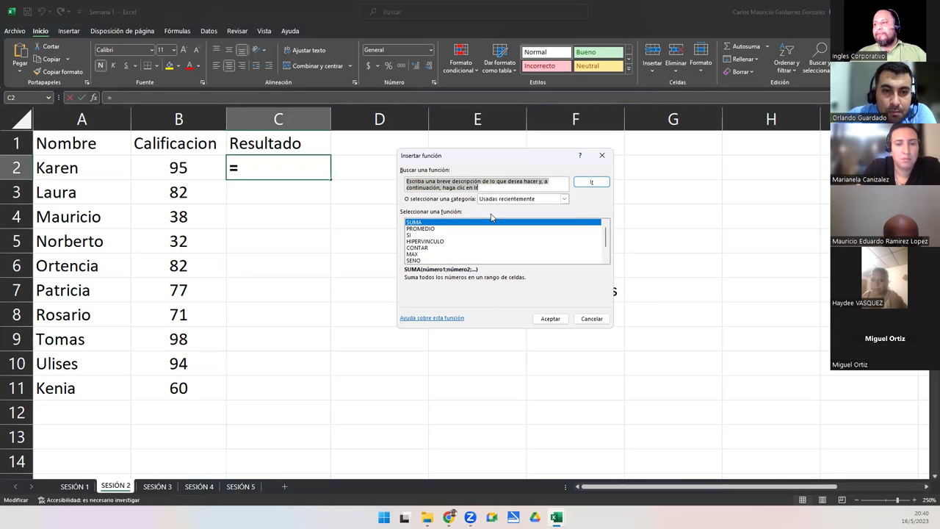
pyautogui.click(523, 199)
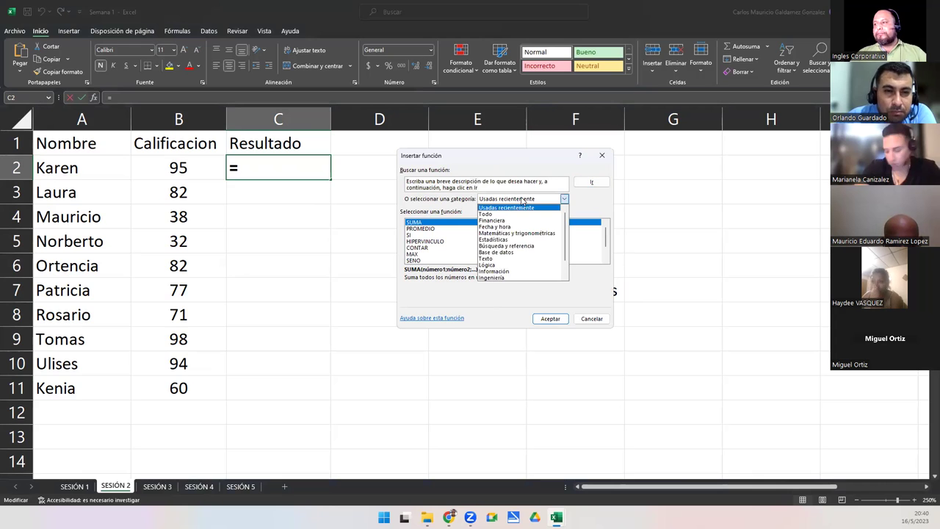
pyautogui.click(488, 264)
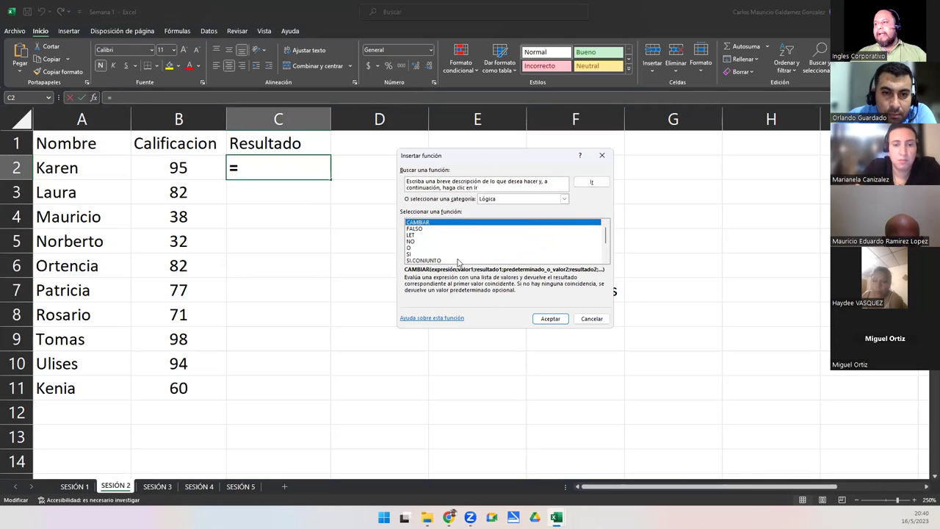
pyautogui.click(413, 254)
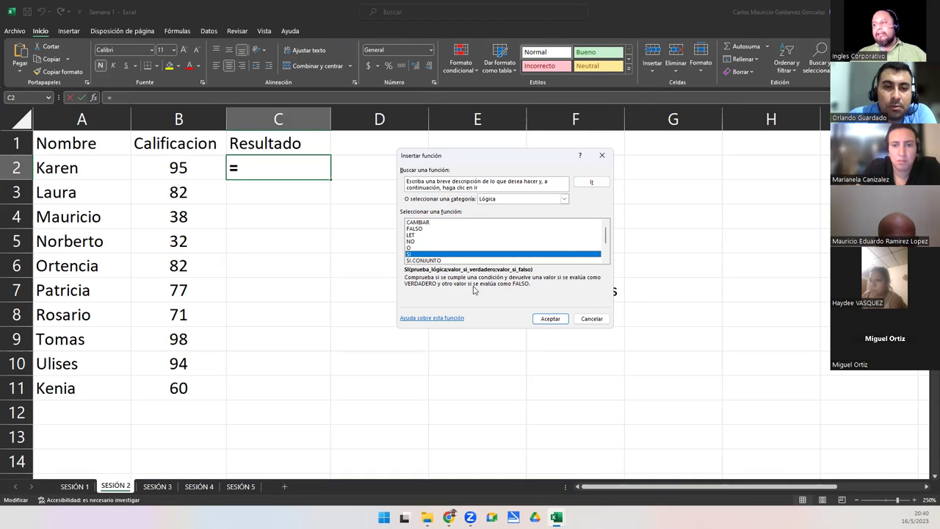
pyautogui.click(543, 324)
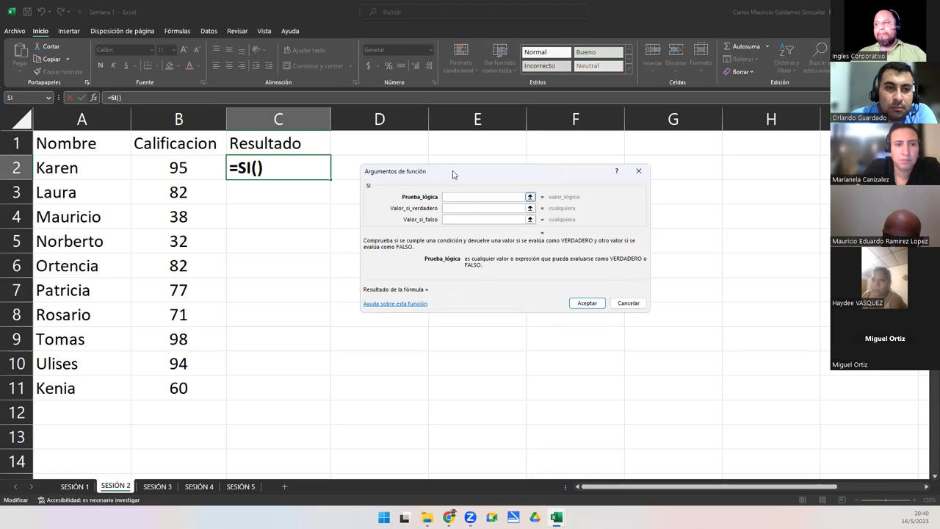
pyautogui.moveTo(447, 164); pyautogui.dragTo(431, 80)
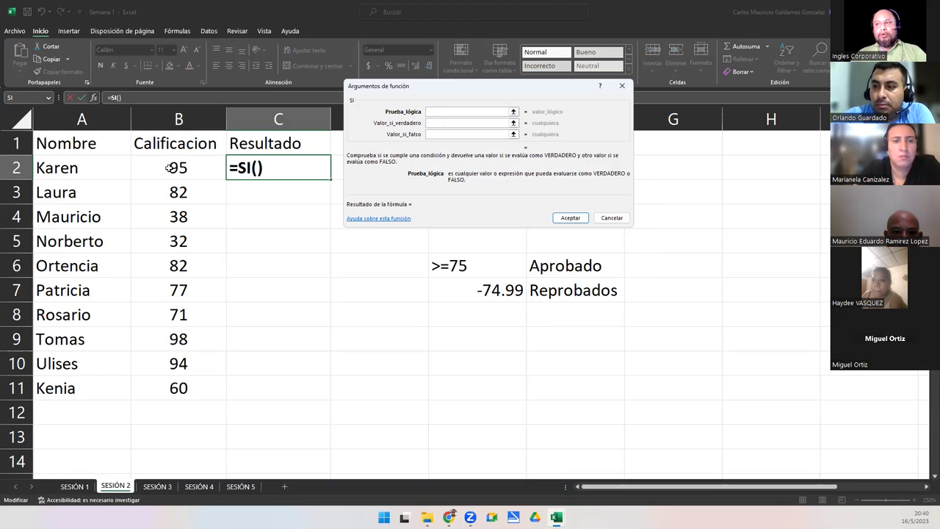
pyautogui.write('B2')
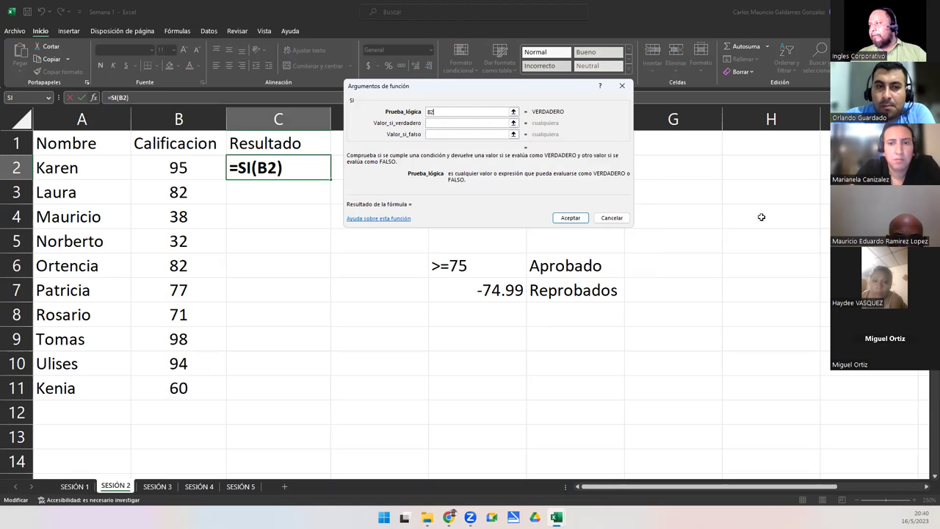
pyautogui.write('+')
pyautogui.click(432, 267)
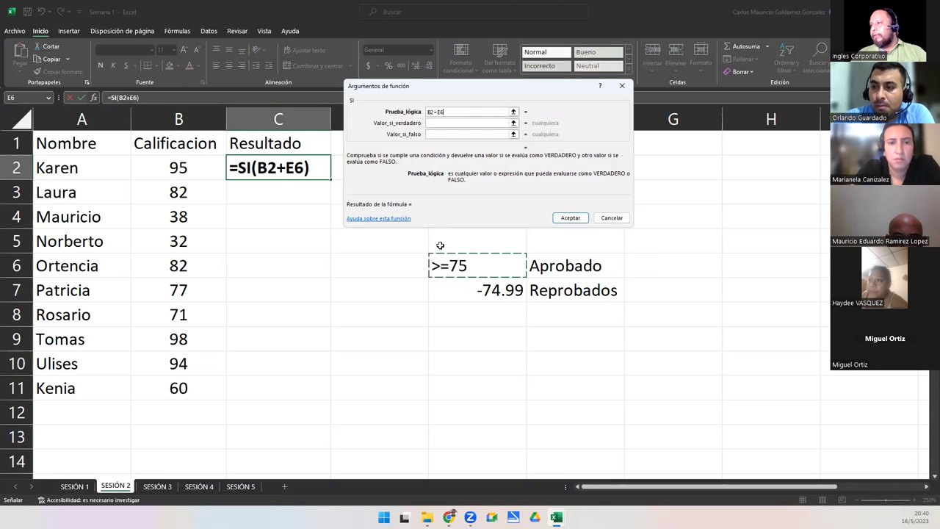
pyautogui.press('Escape')
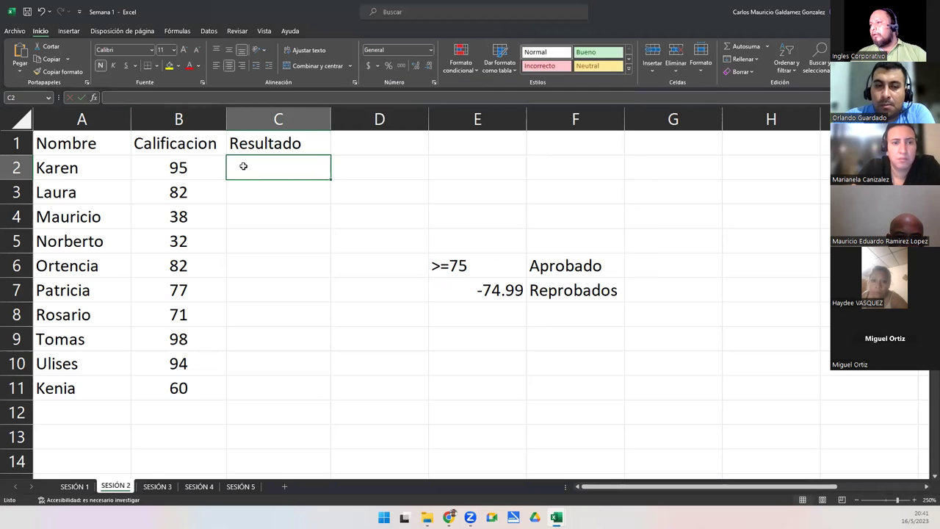
# Inspect the >=75 entry in E6, then try and cancel the O function in C2.
pyautogui.click(432, 266)
pyautogui.doubleClick(433, 266)
pyautogui.moveTo(431, 266); pyautogui.dragTo(444, 266)
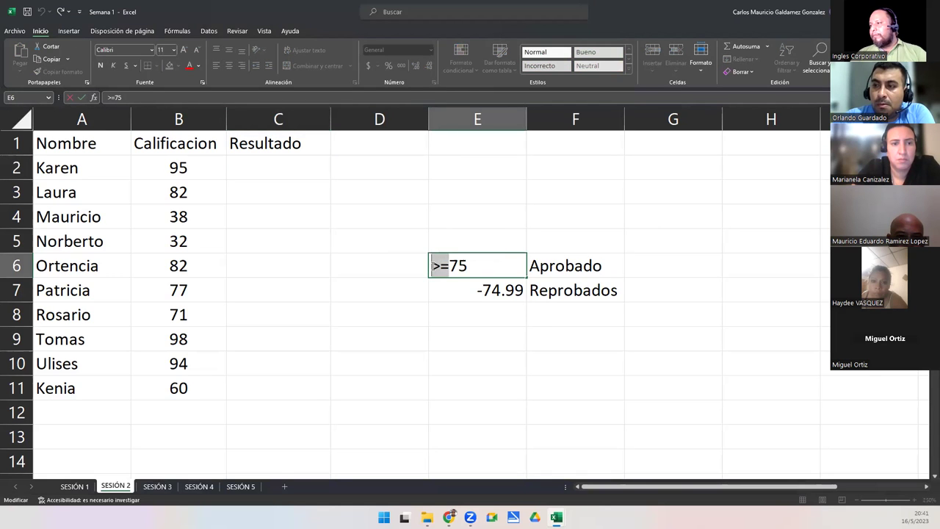
pyautogui.press('Return')
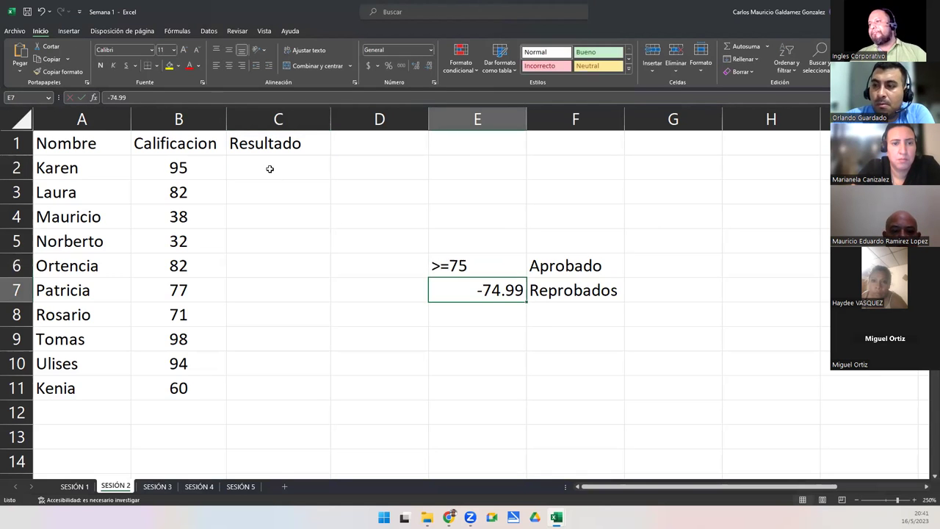
pyautogui.click(269, 168)
pyautogui.click(93, 97)
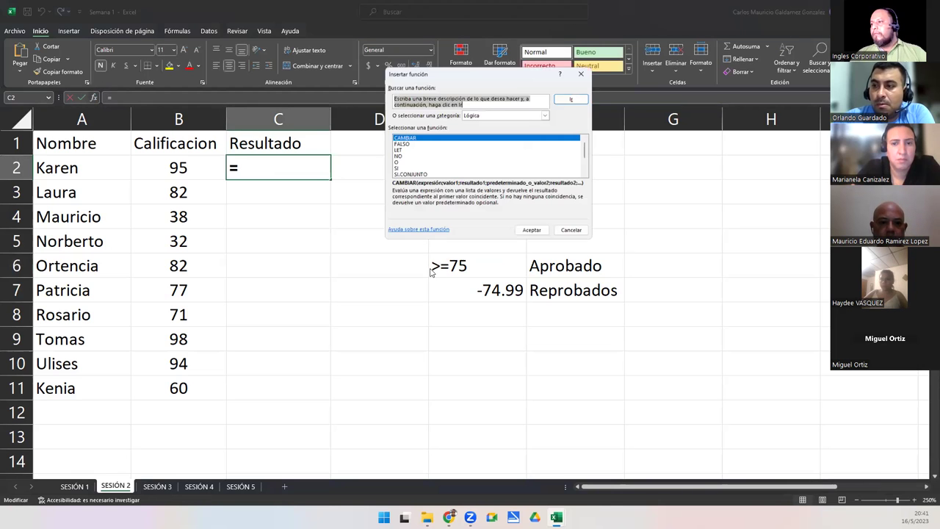
pyautogui.click(393, 163)
pyautogui.doubleClick(394, 164)
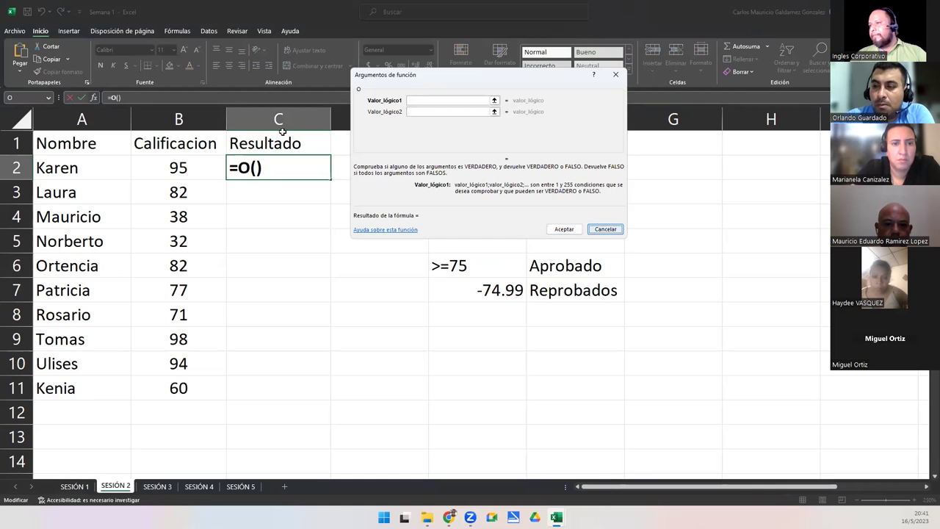
pyautogui.click(605, 229)
# Insert the SI function in C2 with logical test D2>=75.
pyautogui.click(93, 97)
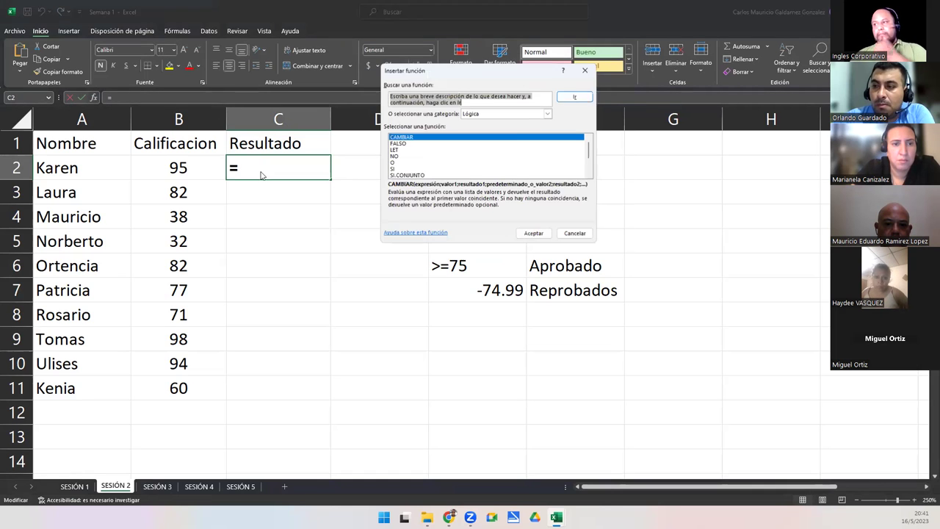
pyautogui.doubleClick(401, 169)
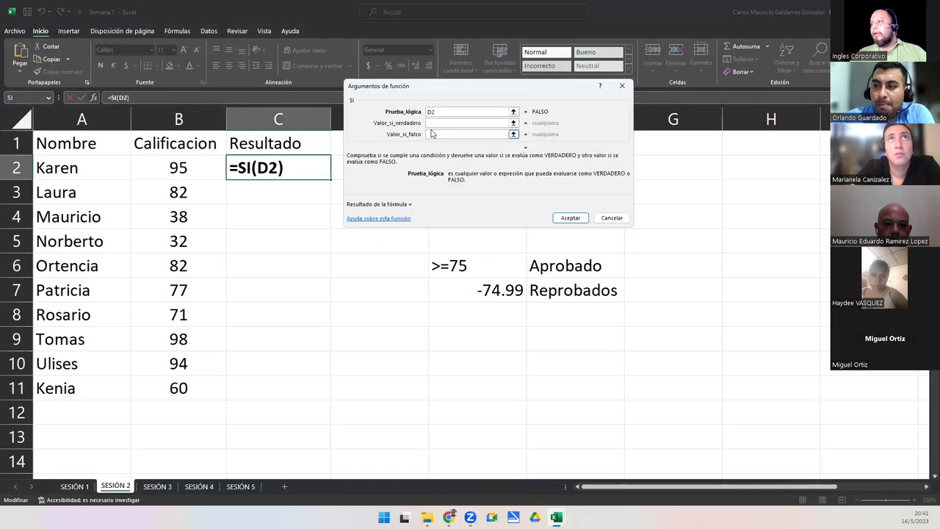
pyautogui.click(434, 134)
pyautogui.write('>=')
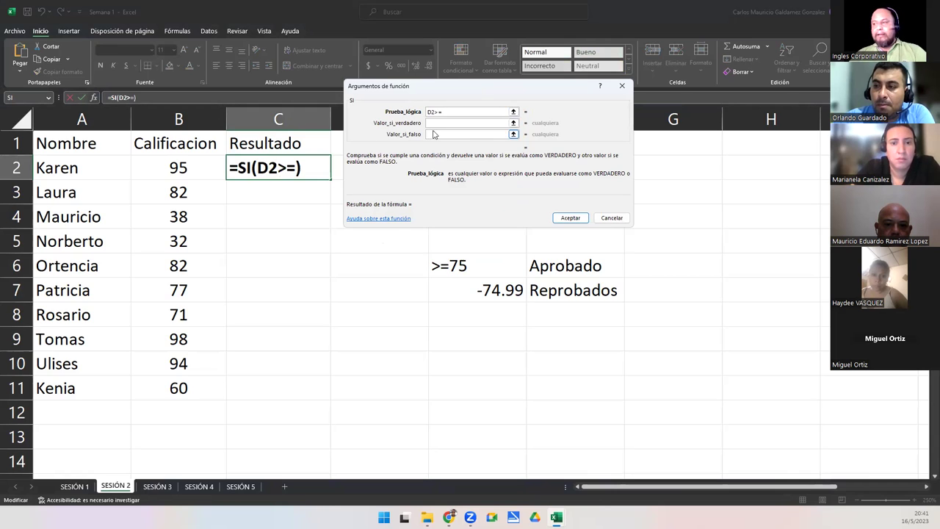
pyautogui.write('75')
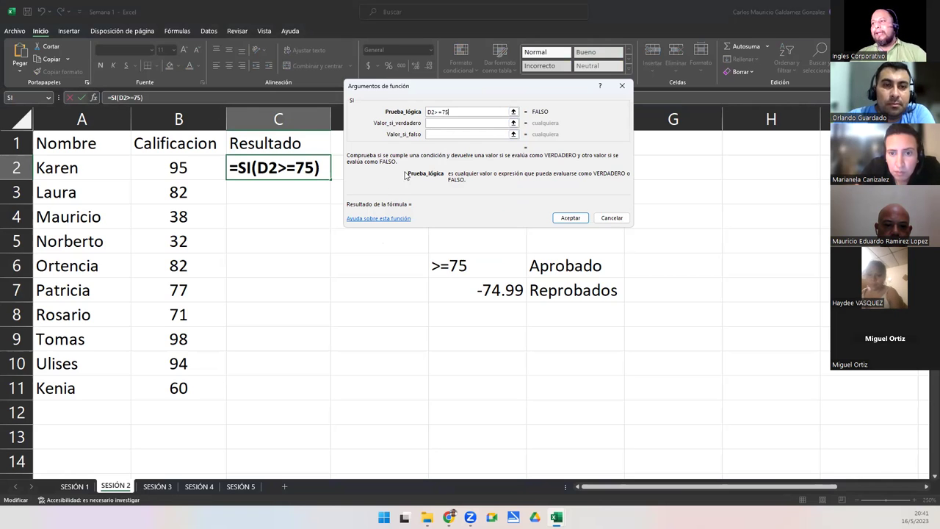
pyautogui.click(452, 123)
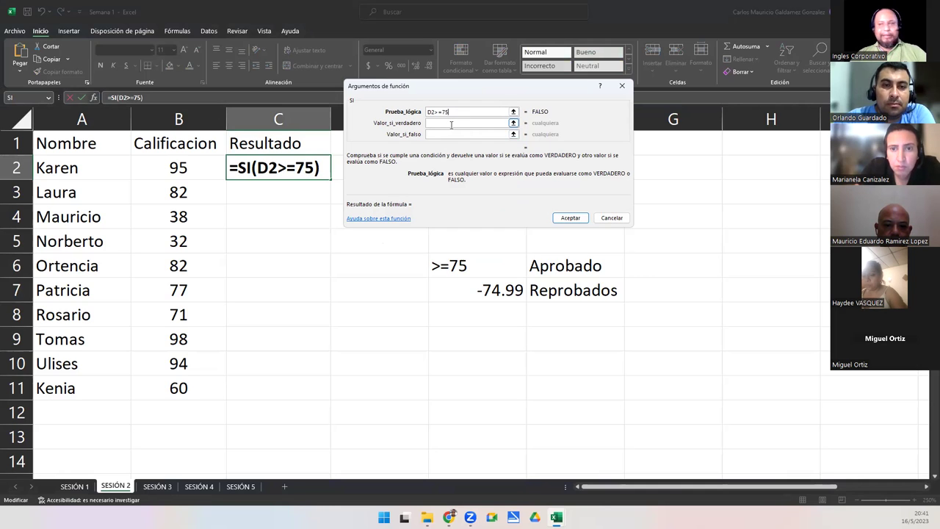
pyautogui.hotkey('shift', 'Tab')
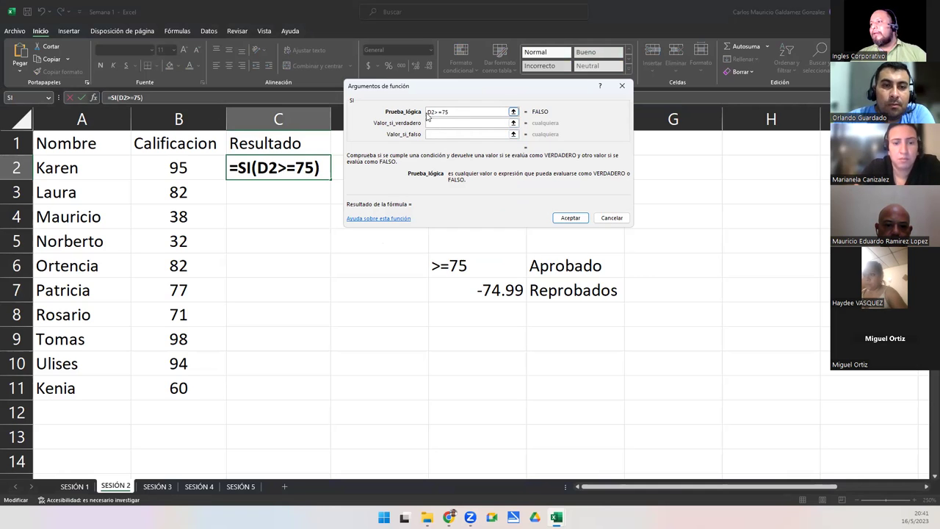
pyautogui.press('Tab')
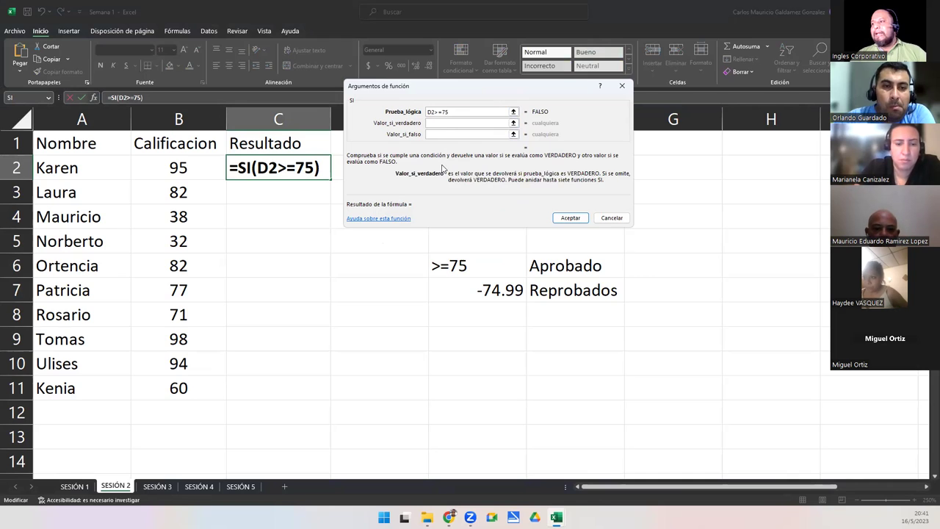
# Make C2 =SI(B2>=75;"APROBADO";"REPROBADO"), then apply Normal style and center it.
pyautogui.click(432, 113)
pyautogui.press('BackSpace')
pyautogui.write('B')
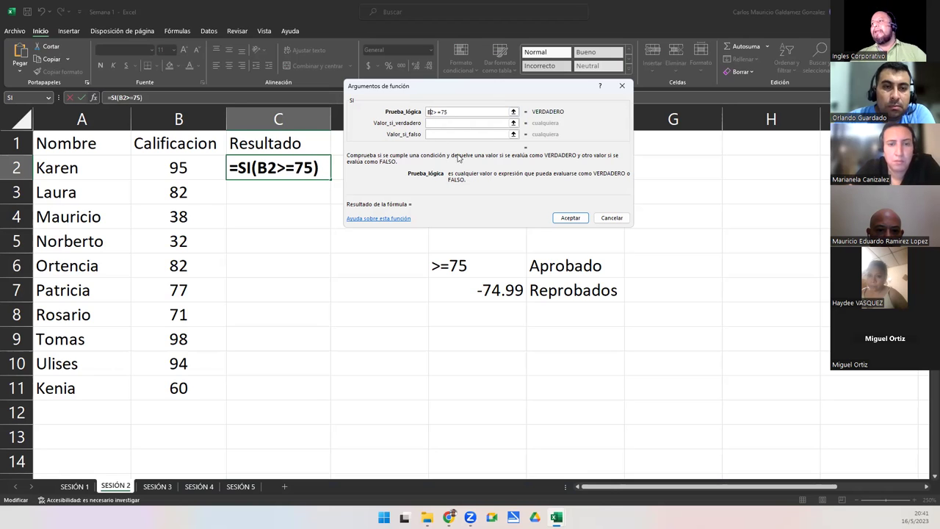
pyautogui.moveTo(448, 111); pyautogui.dragTo(415, 113)
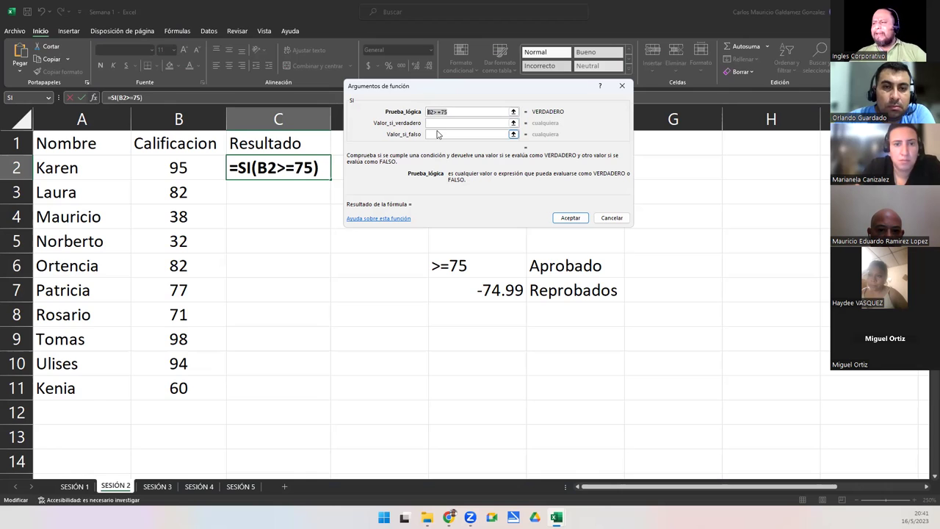
pyautogui.click(432, 113)
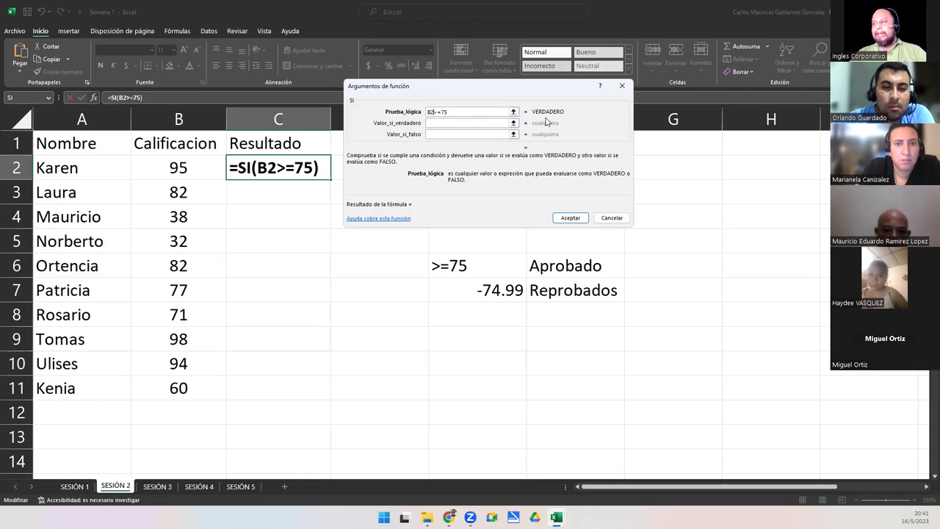
pyautogui.click(436, 123)
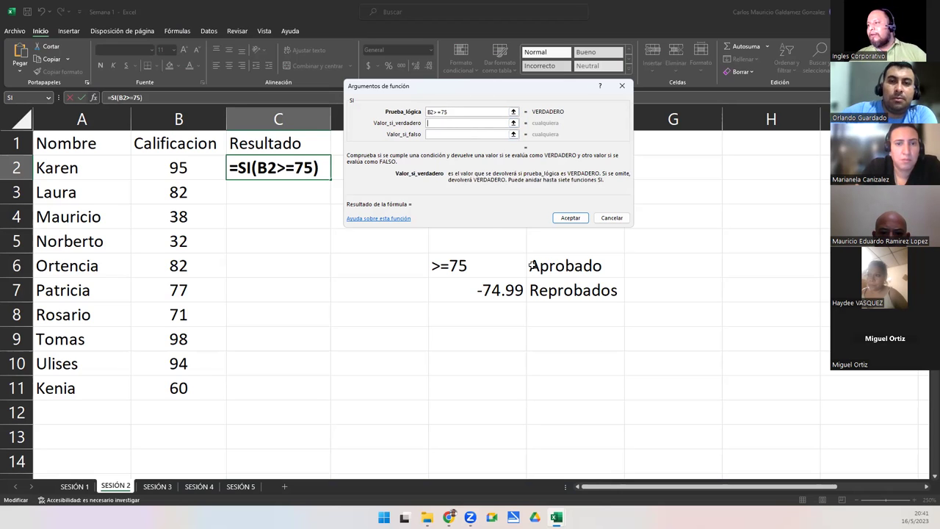
pyautogui.write('"APROBADO"')
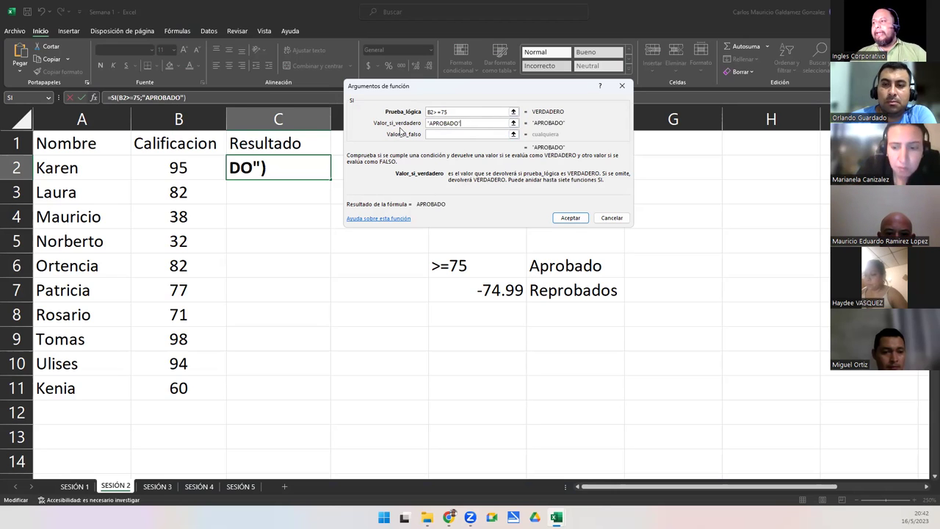
pyautogui.click(452, 133)
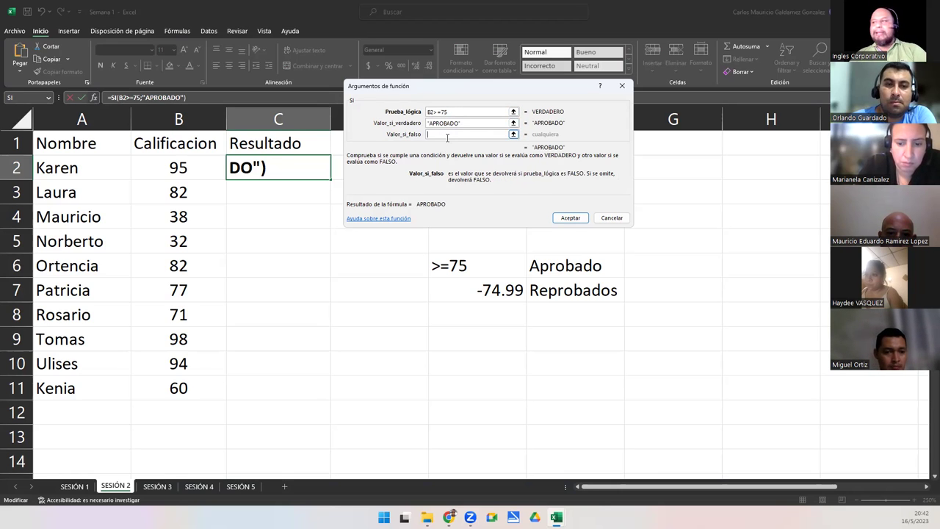
pyautogui.write('"REPROBADO"')
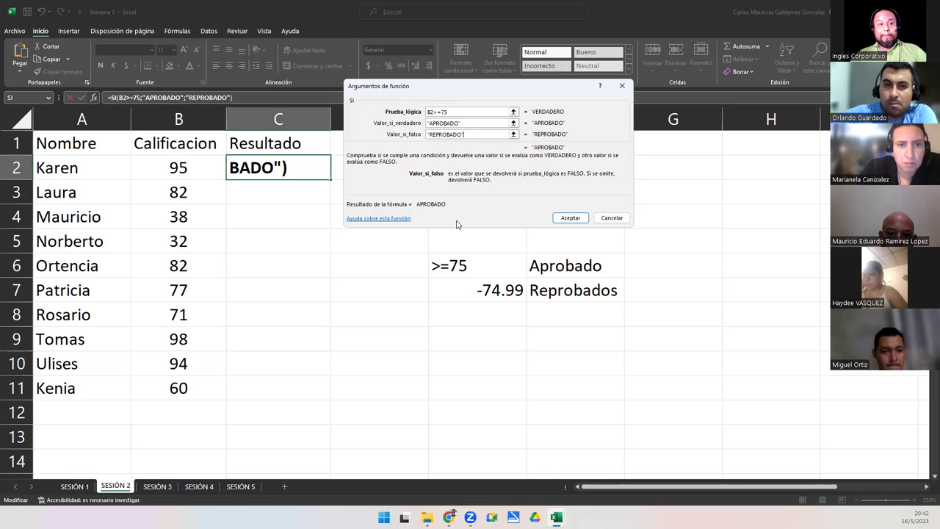
pyautogui.click(570, 217)
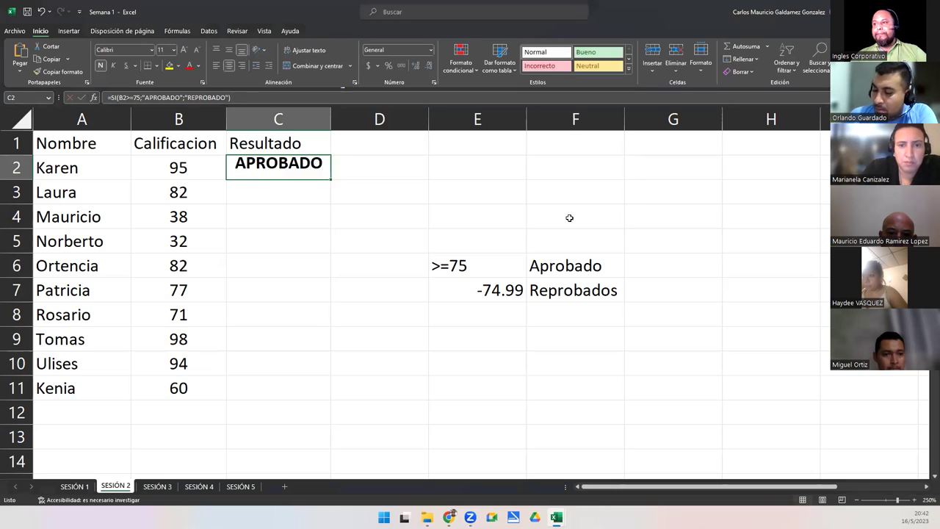
pyautogui.click(527, 53)
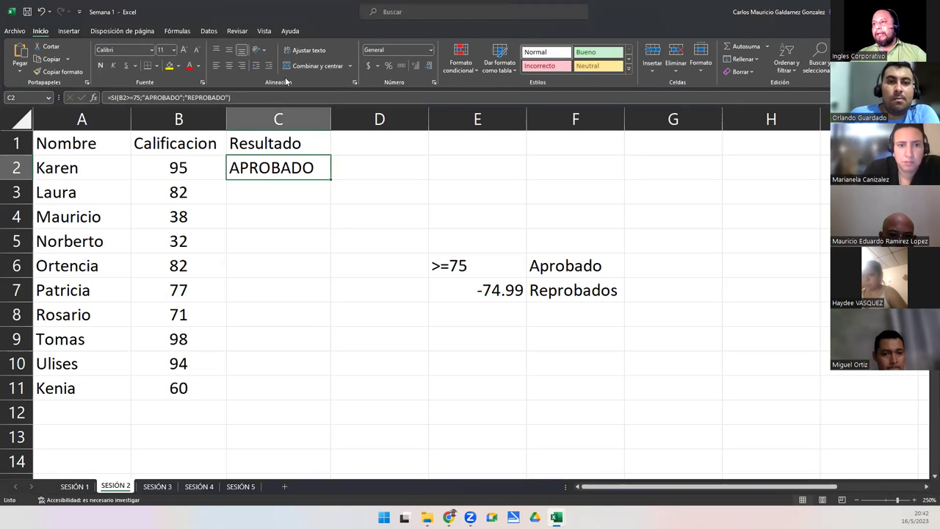
pyautogui.click(229, 66)
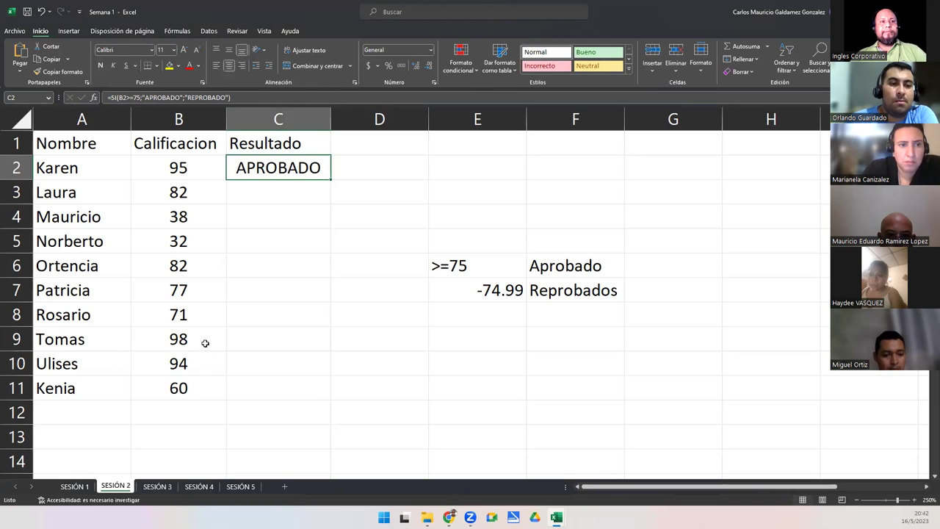
pyautogui.doubleClick(270, 169)
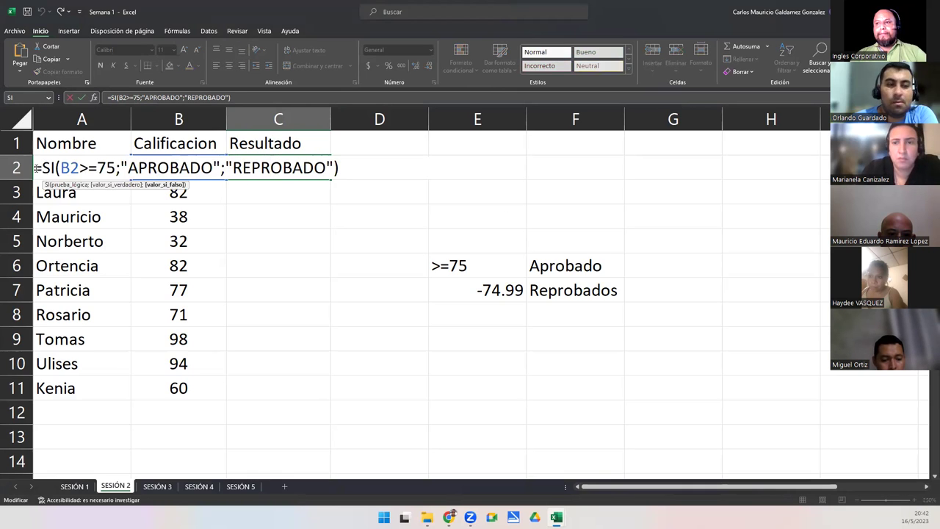
pyautogui.moveTo(35, 168); pyautogui.dragTo(340, 173)
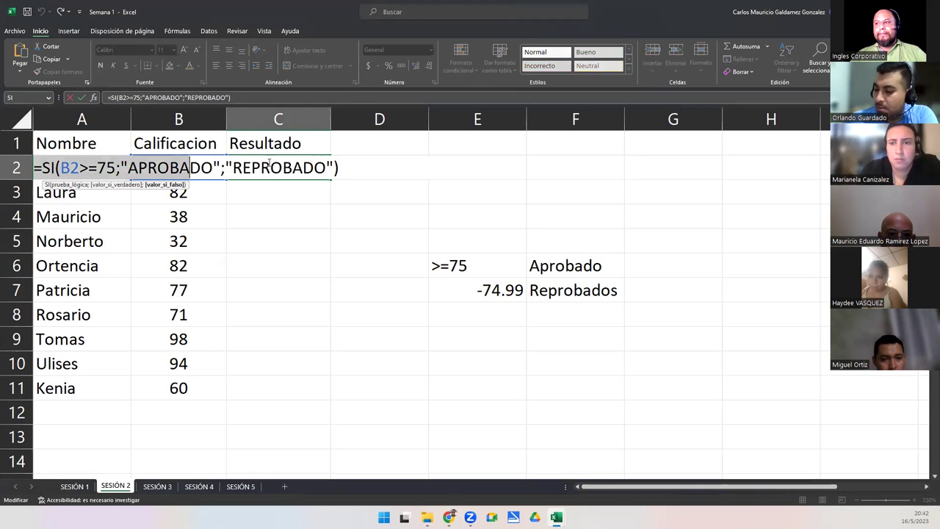
pyautogui.click(341, 173)
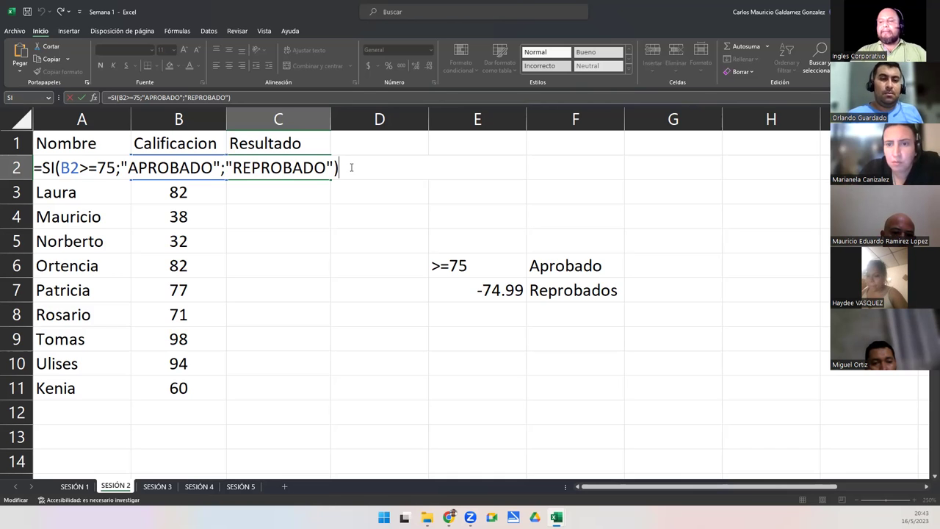
pyautogui.press('Return')
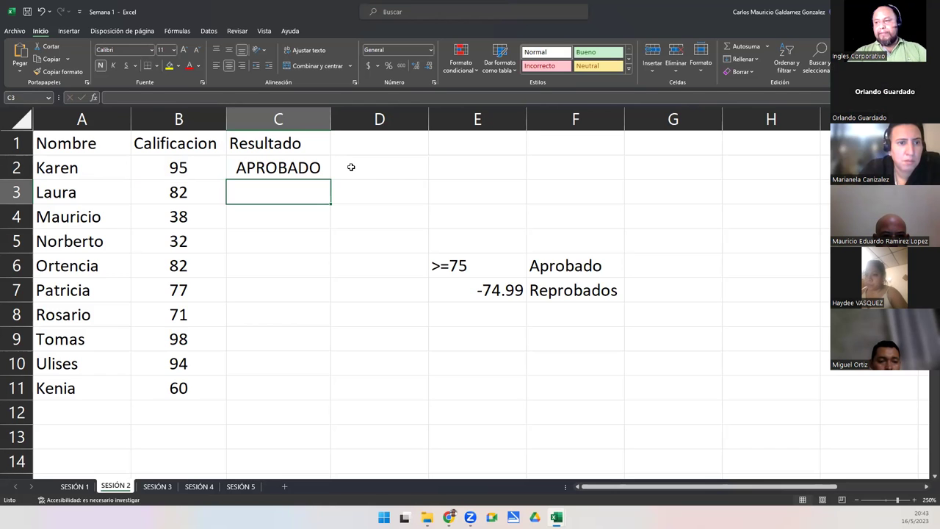
# Build =SI(B3>=75;"APROBADO";"REPROBADO") in C3 for Laura's grade.
pyautogui.write('=si')
pyautogui.press('Tab')
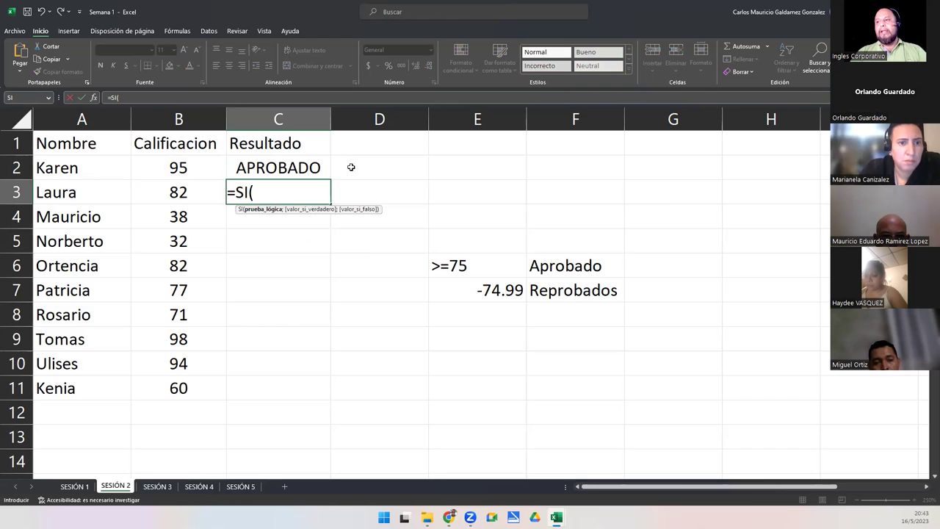
pyautogui.click(163, 191)
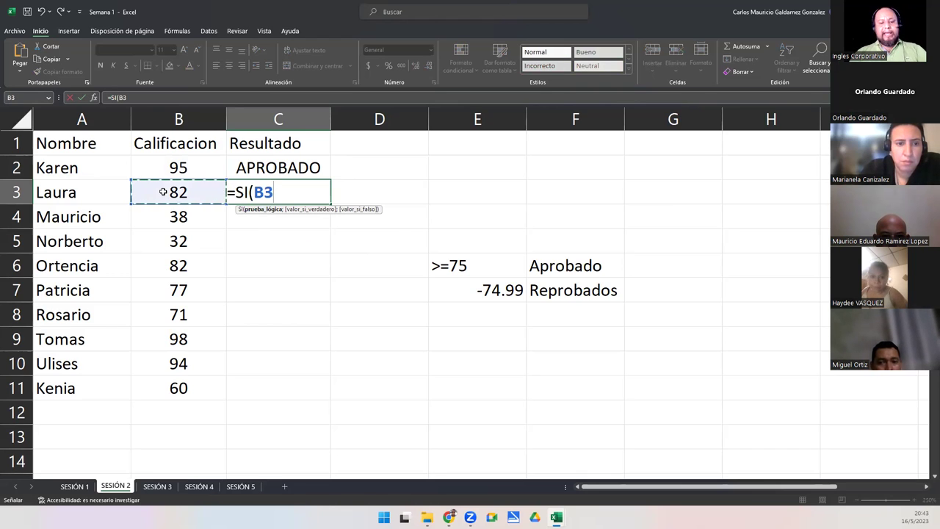
pyautogui.write('>=')
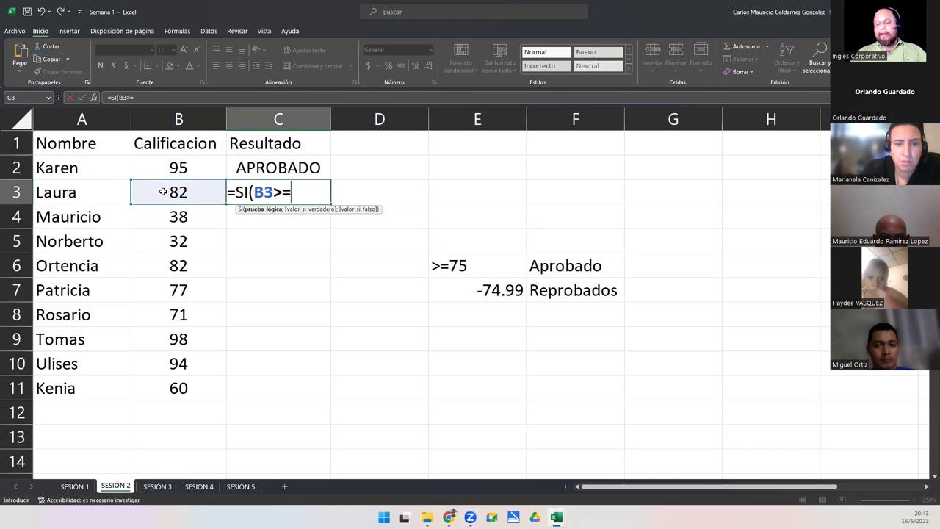
pyautogui.write('75')
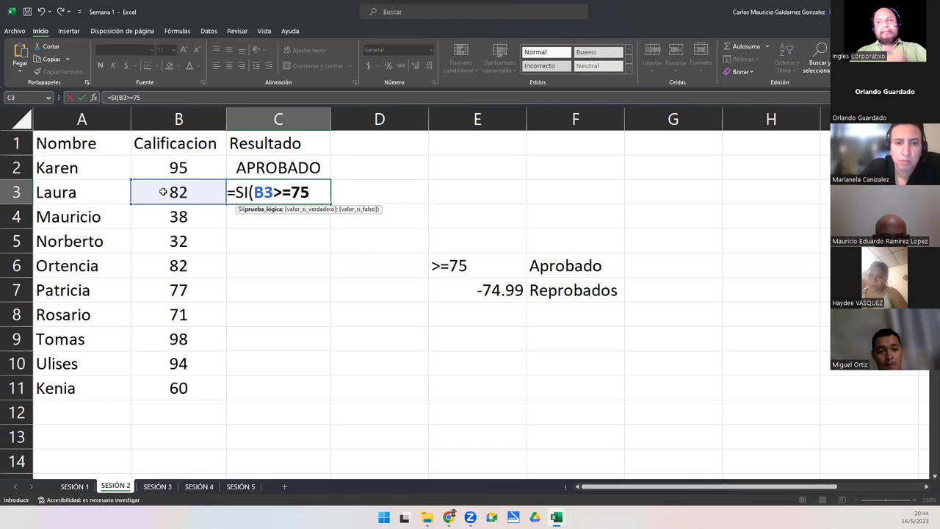
pyautogui.write(';')
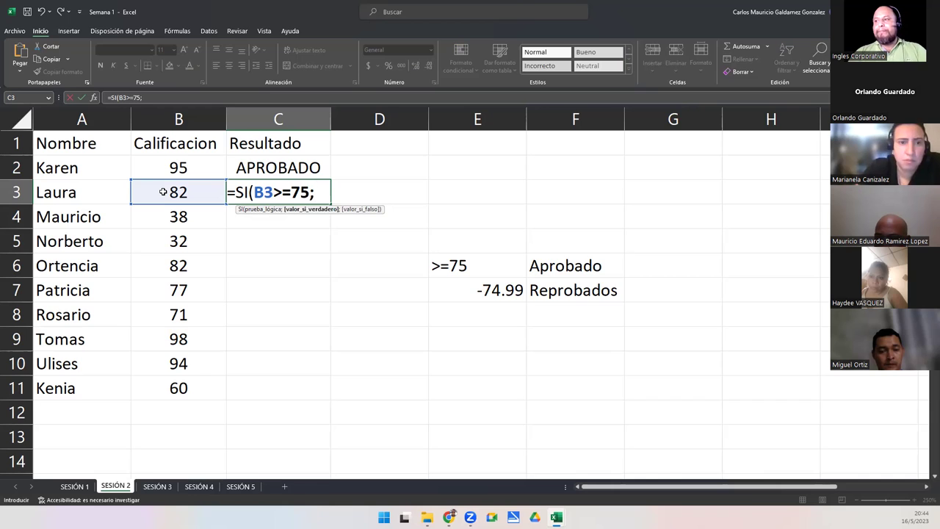
pyautogui.press('BackSpace')
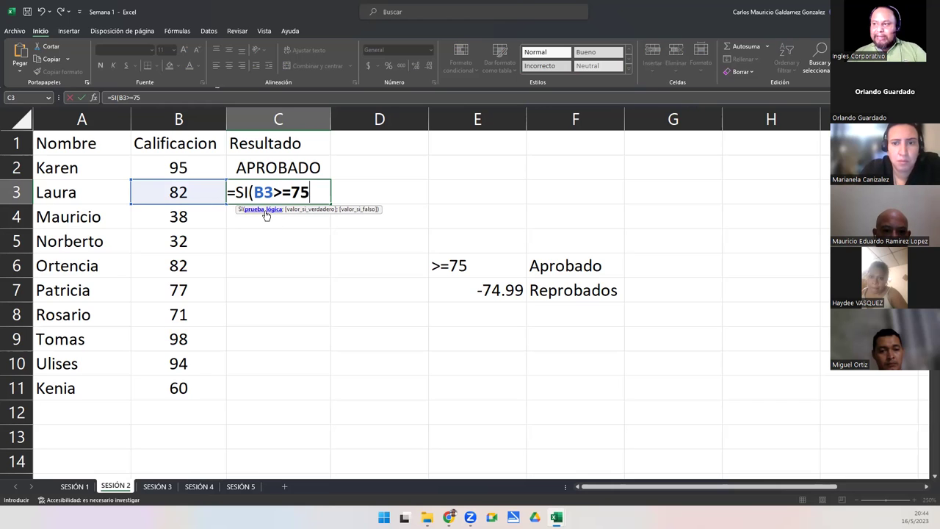
pyautogui.write(';')
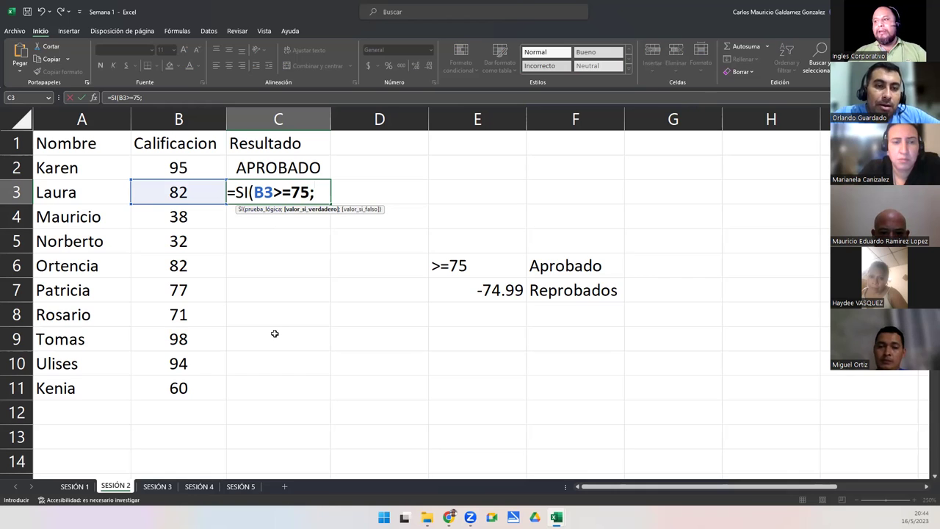
pyautogui.write('"')
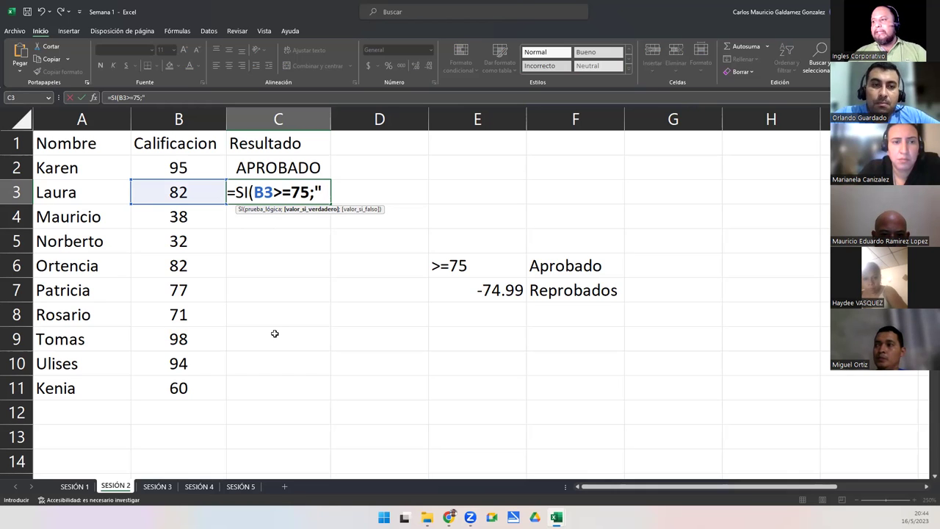
pyautogui.write('ARP')
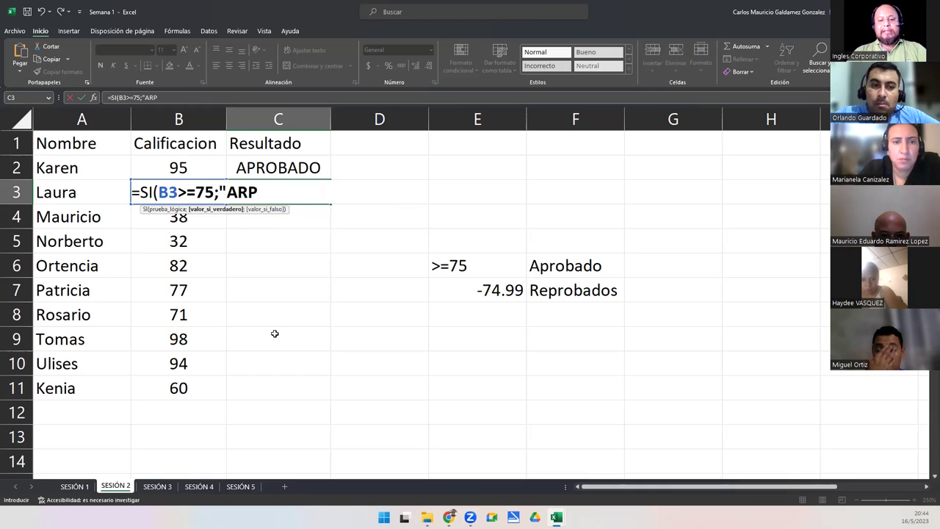
pyautogui.write('OBAD')
pyautogui.press('BackSpace')
pyautogui.press('BackSpace')
pyautogui.press('BackSpace')
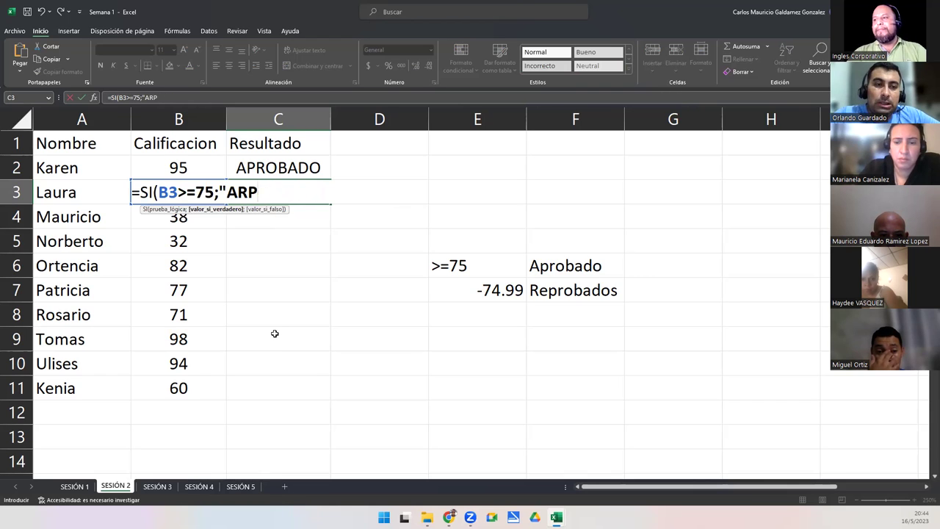
pyautogui.press('BackSpace')
pyautogui.press('BackSpace')
pyautogui.write('PROBADO"')
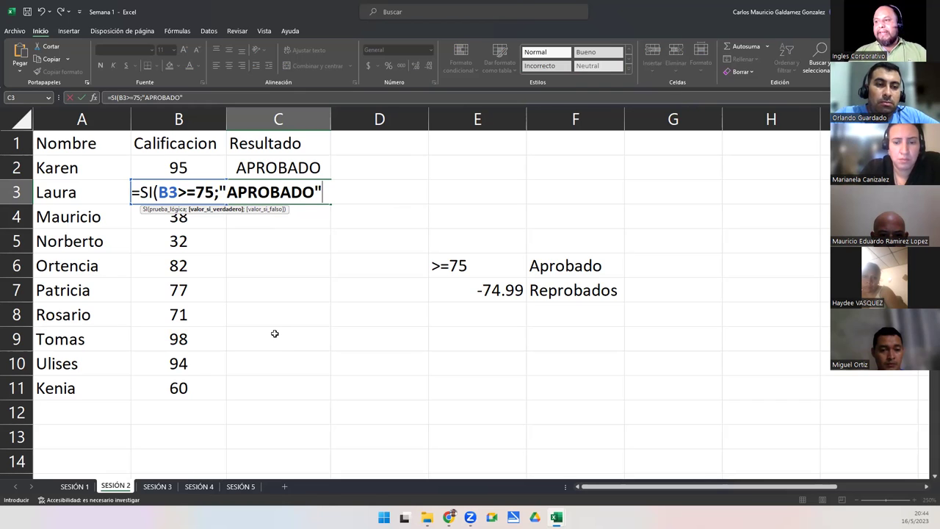
pyautogui.write(';')
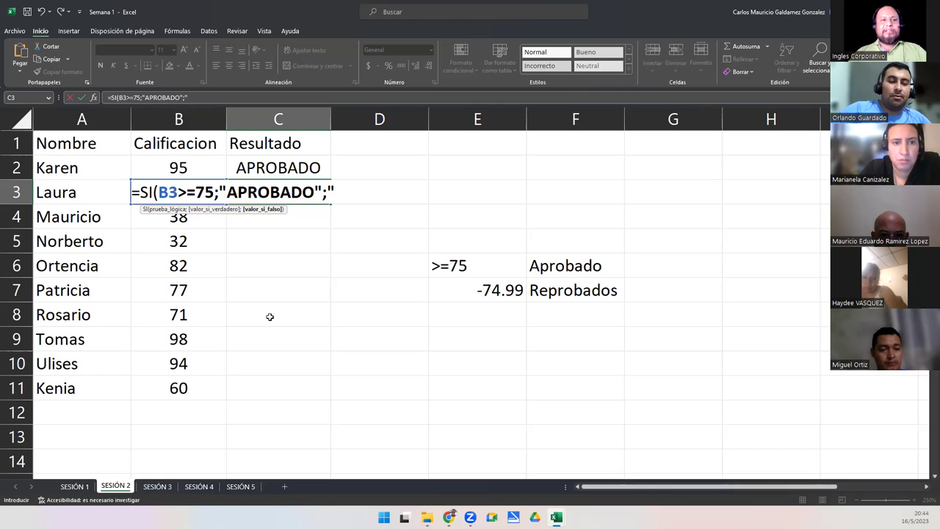
pyautogui.write('RE')
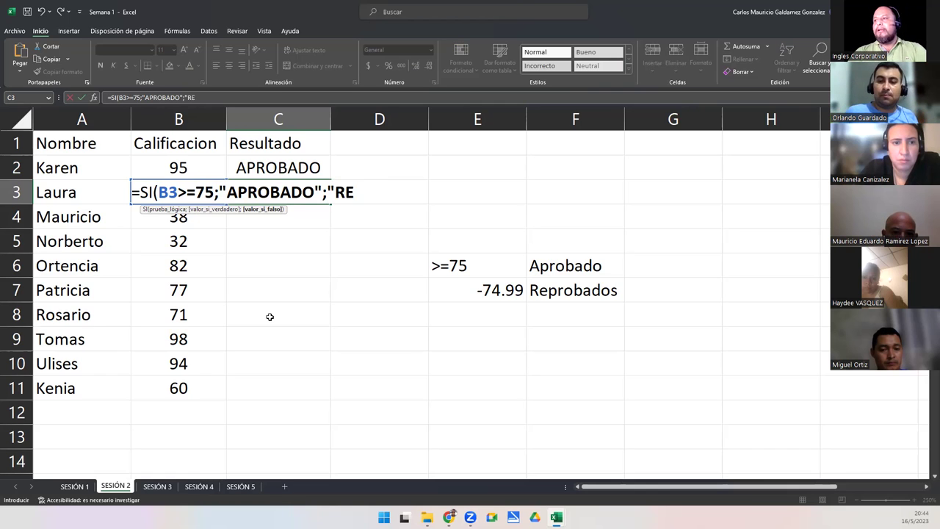
pyautogui.write('PROBADO"')
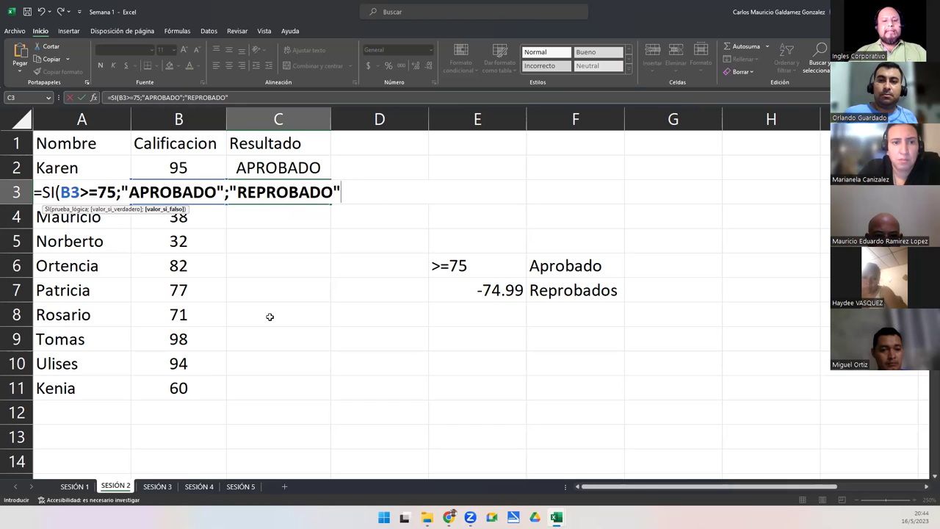
pyautogui.write(')')
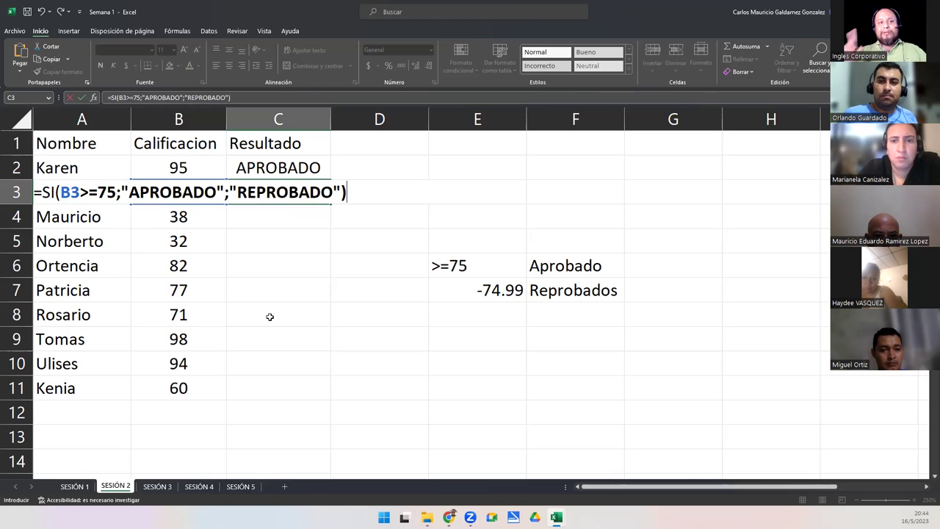
# Commit the =SI(B3>=75;"APROBADO";"REPROBADO") formula in C3 and compare it with C2's formula.
pyautogui.press('Return')
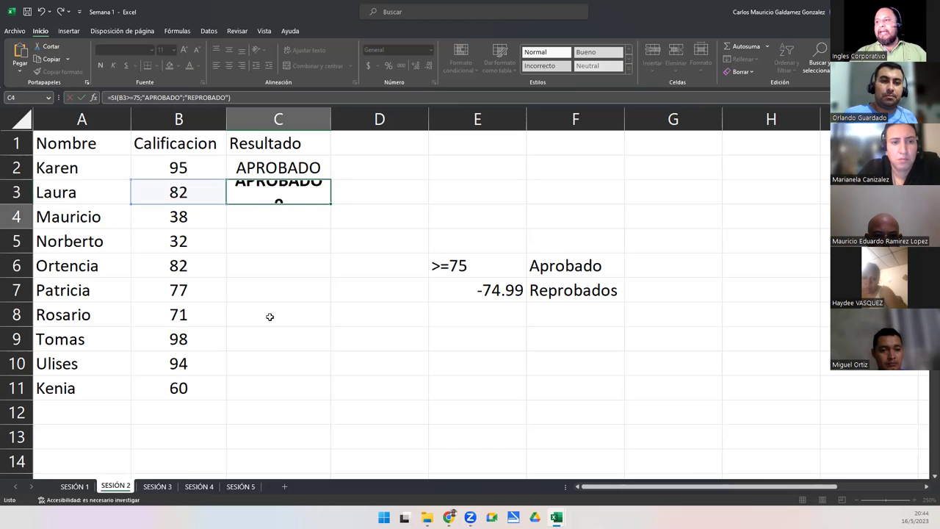
pyautogui.press('Up')
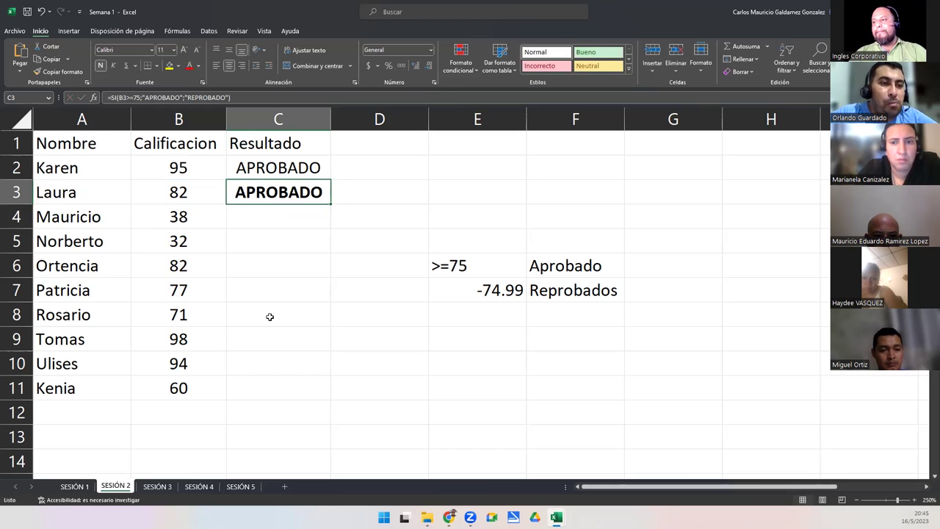
pyautogui.press('F2')
pyautogui.press('Escape')
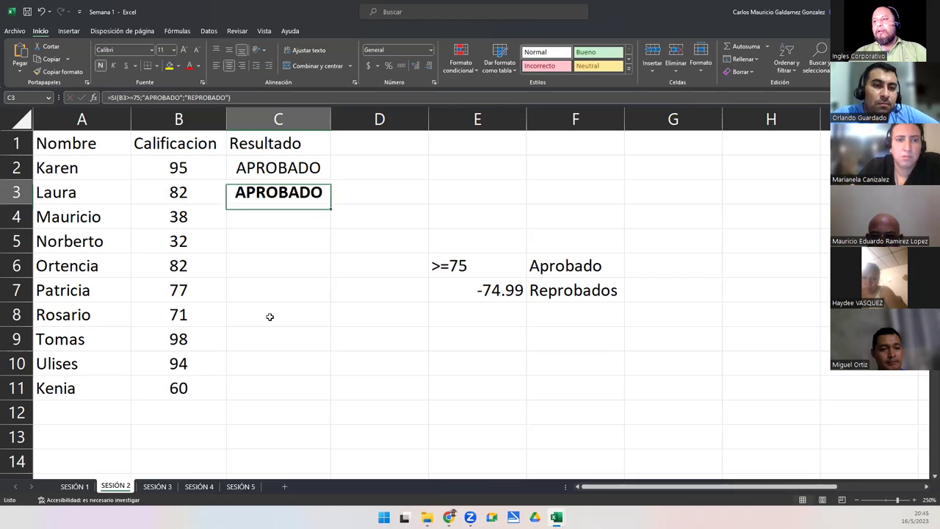
pyautogui.press('Up')
pyautogui.press('F2')
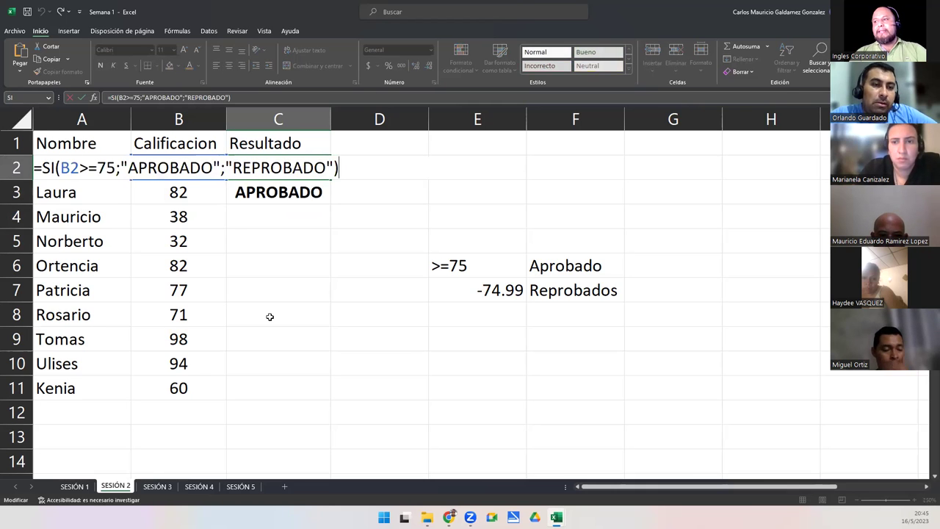
pyautogui.press('Return')
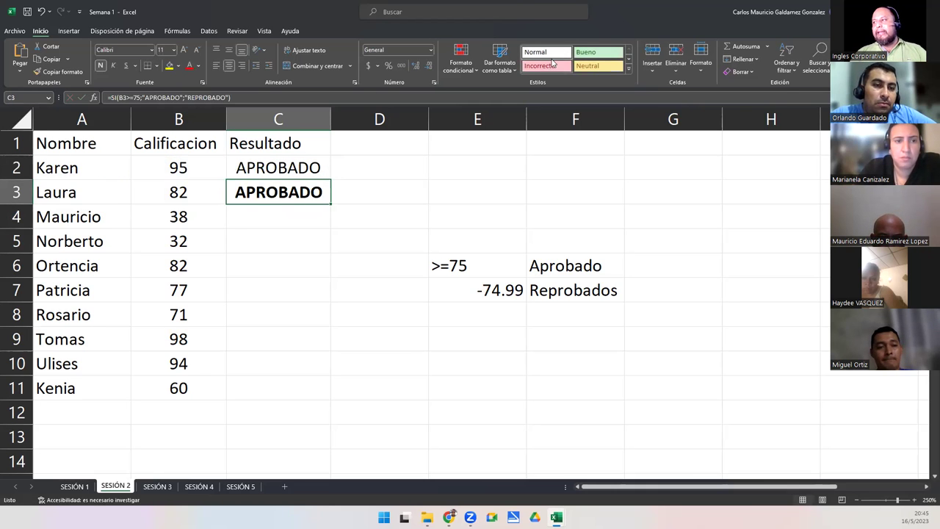
# Reset C3 to the default cell style and centre its APROBADO result.
pyautogui.click(545, 56)
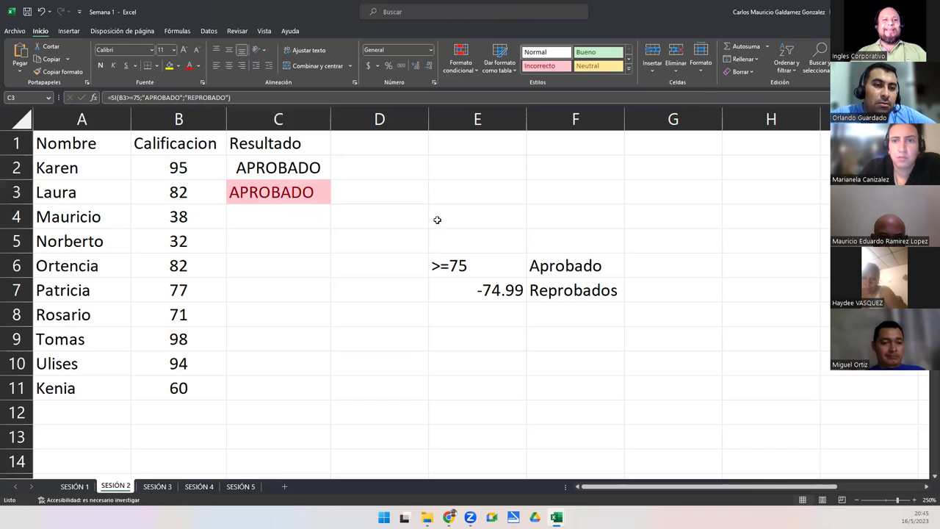
pyautogui.click(230, 65)
pyautogui.click(269, 169)
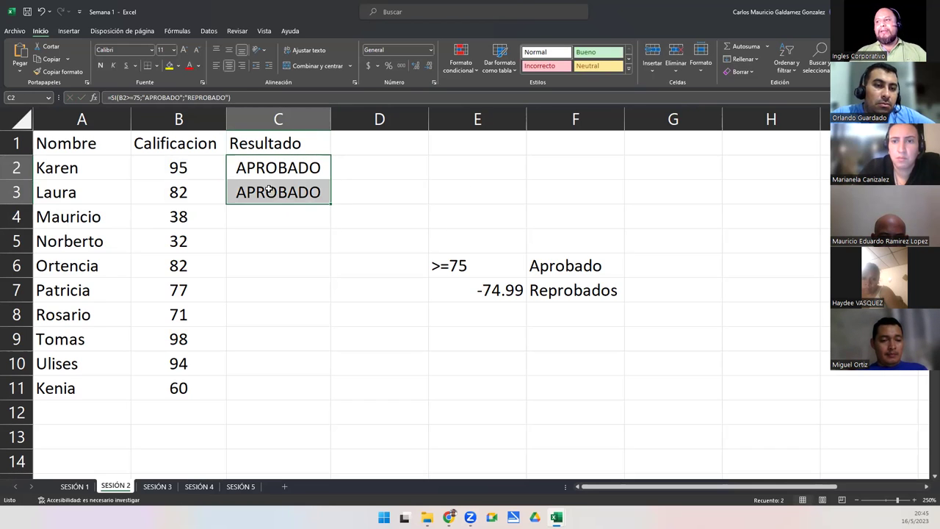
pyautogui.click(272, 192)
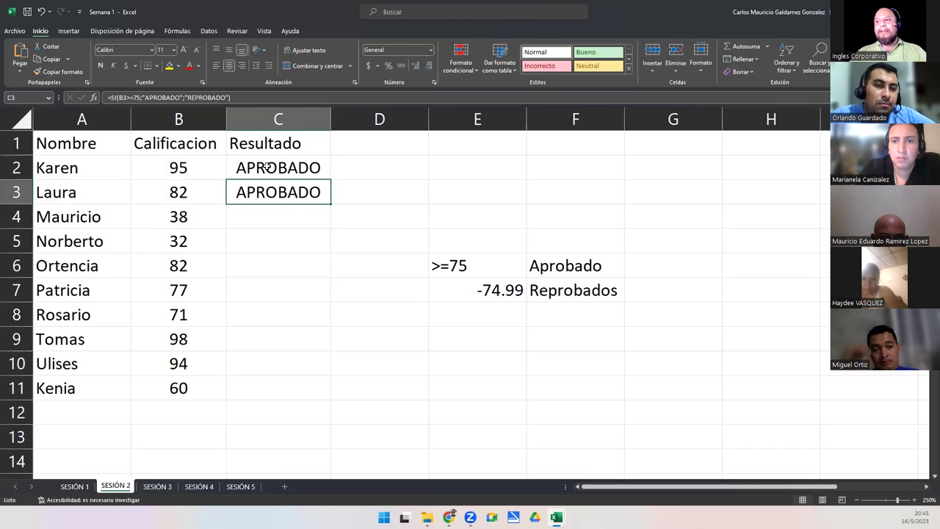
pyautogui.click(269, 167)
pyautogui.click(263, 192)
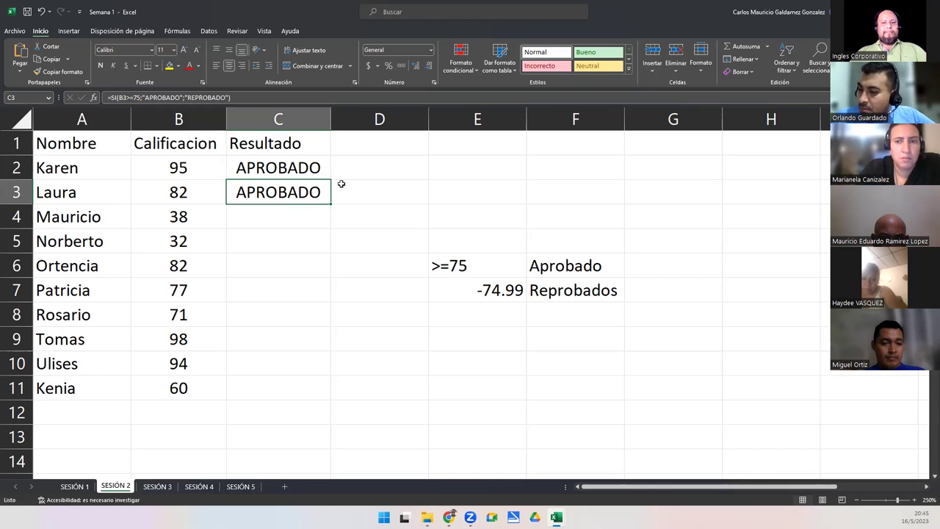
pyautogui.click(270, 167)
# Walk through C2's and C3's formulas, highlighting the B-cell test and the APROBADO/REPROBADO arguments.
pyautogui.doubleClick(270, 168)
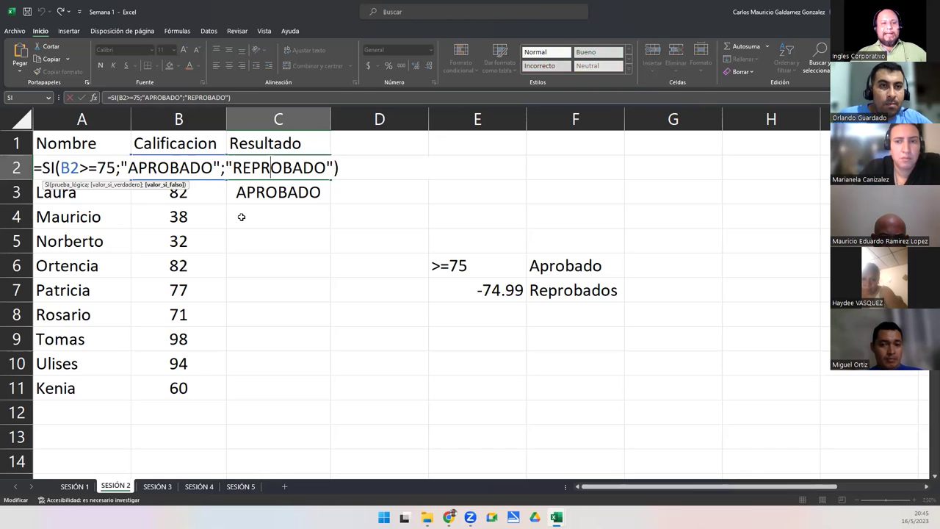
pyautogui.moveTo(61, 168); pyautogui.dragTo(79, 167)
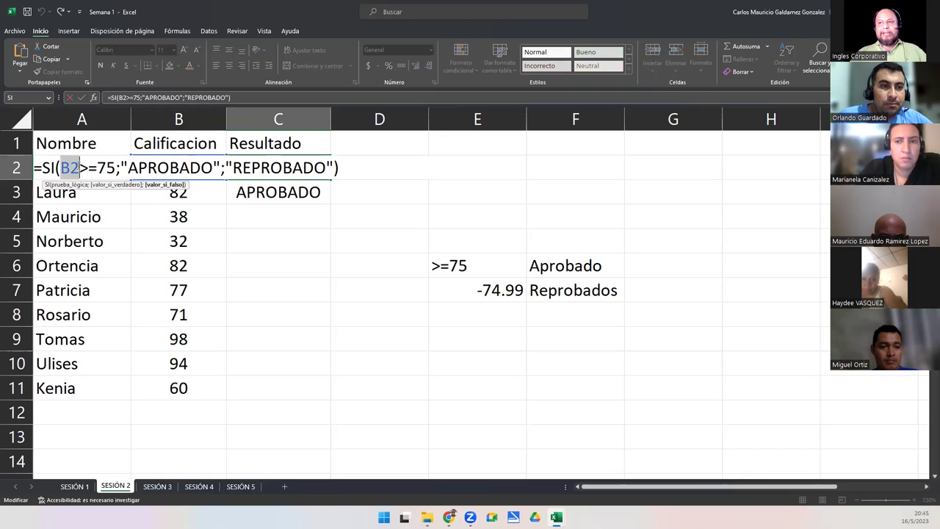
pyautogui.click(268, 193)
pyautogui.press('Escape')
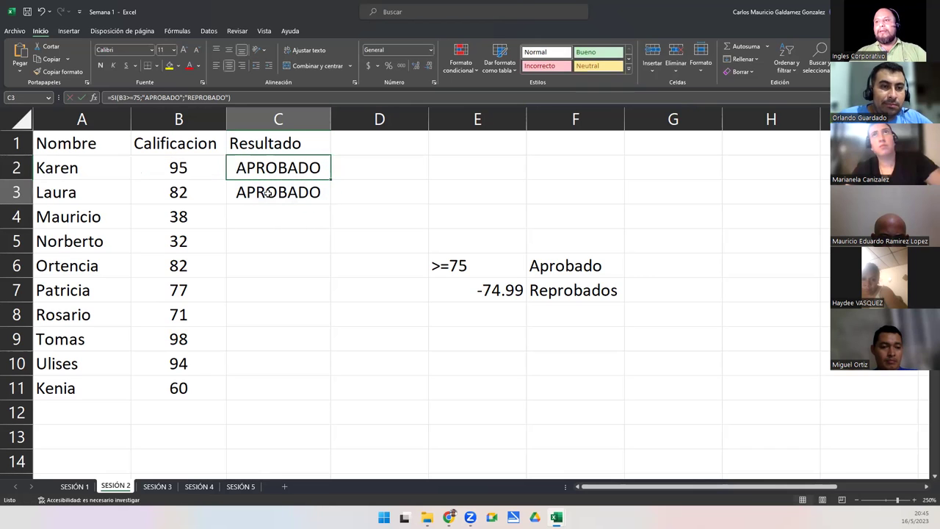
pyautogui.doubleClick(268, 193)
pyautogui.moveTo(62, 193); pyautogui.dragTo(79, 192)
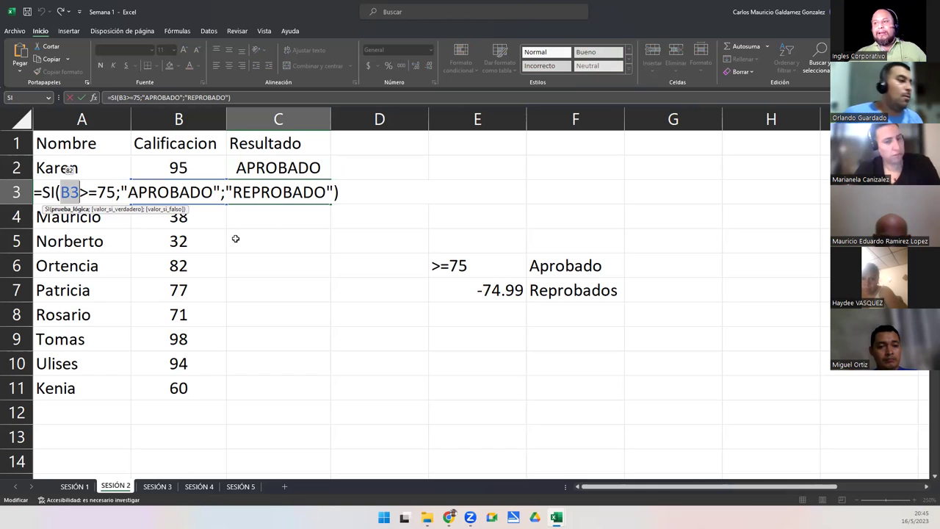
pyautogui.moveTo(128, 192); pyautogui.dragTo(303, 192)
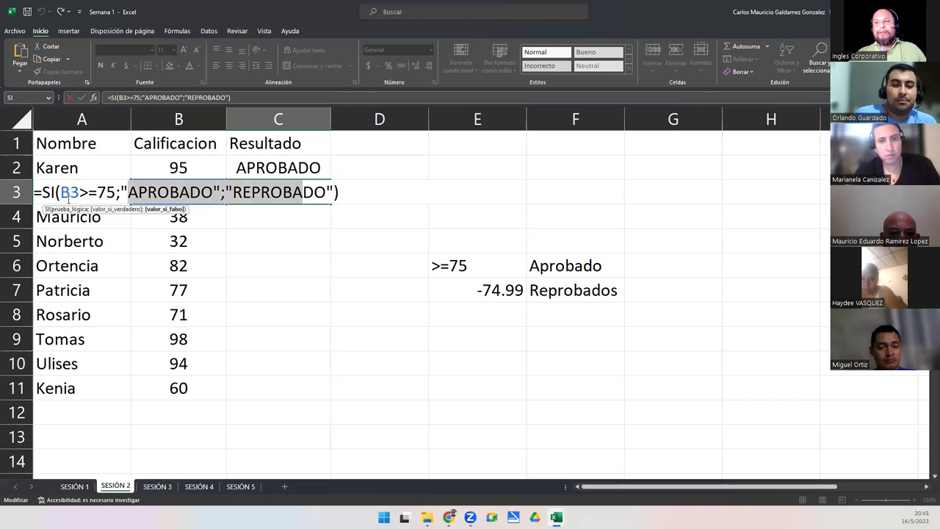
pyautogui.click(69, 193)
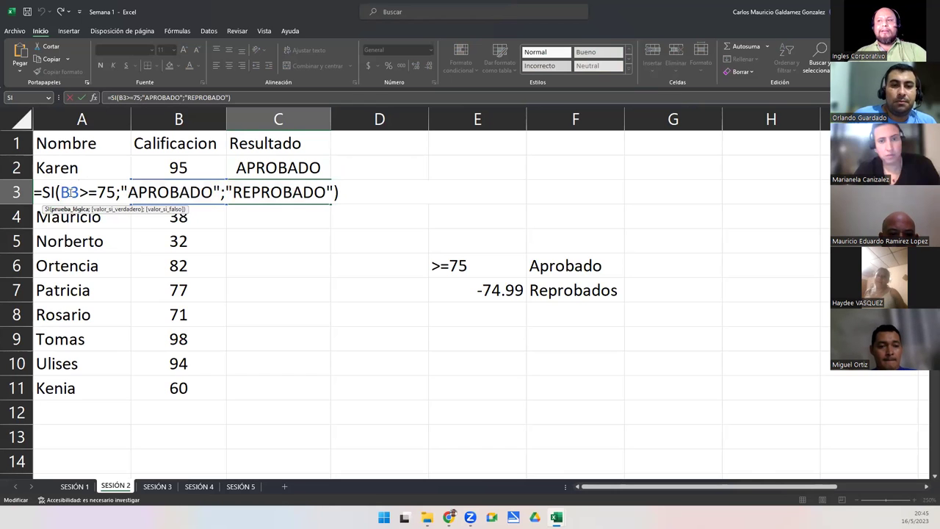
pyautogui.press('Escape')
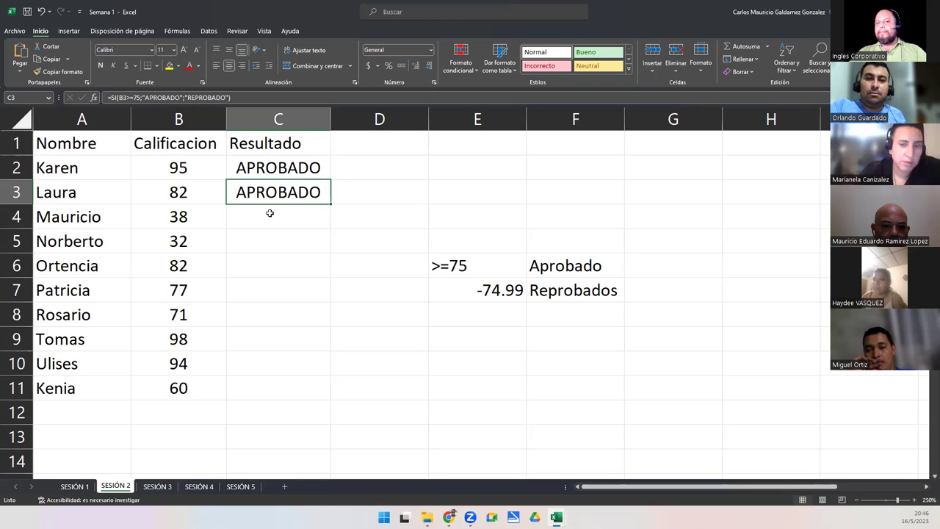
# Inspect the pass/fail formulas in C4 and C2, then view the formula-error screenshot.
pyautogui.click(272, 208)
pyautogui.click(252, 167)
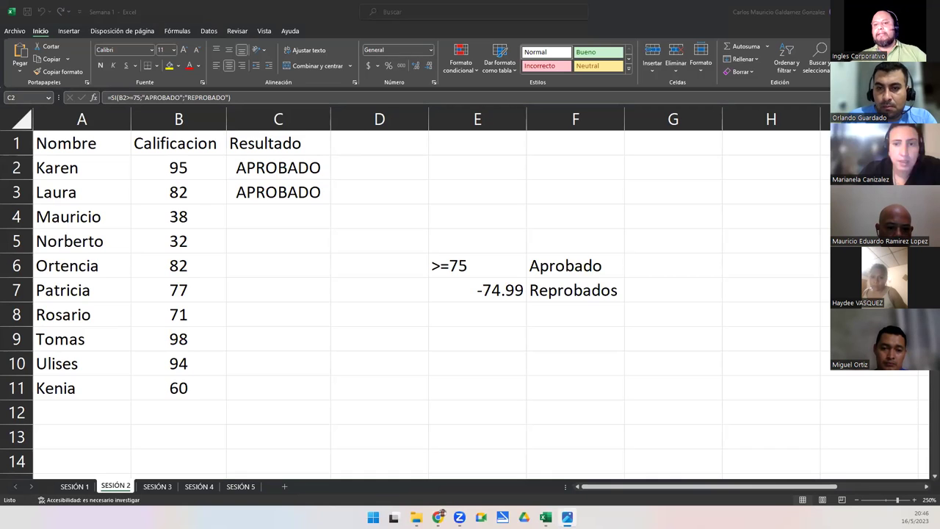
pyautogui.click(545, 517)
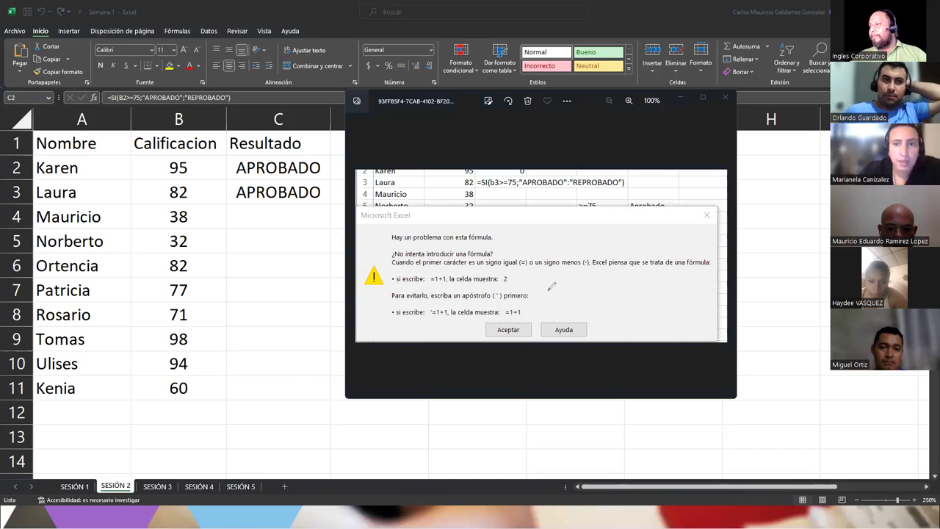
# Circle the wrong separator before "REPROBADO" and mark the error message, then close the screenshot.
pyautogui.moveTo(564, 174); pyautogui.dragTo(574, 172)
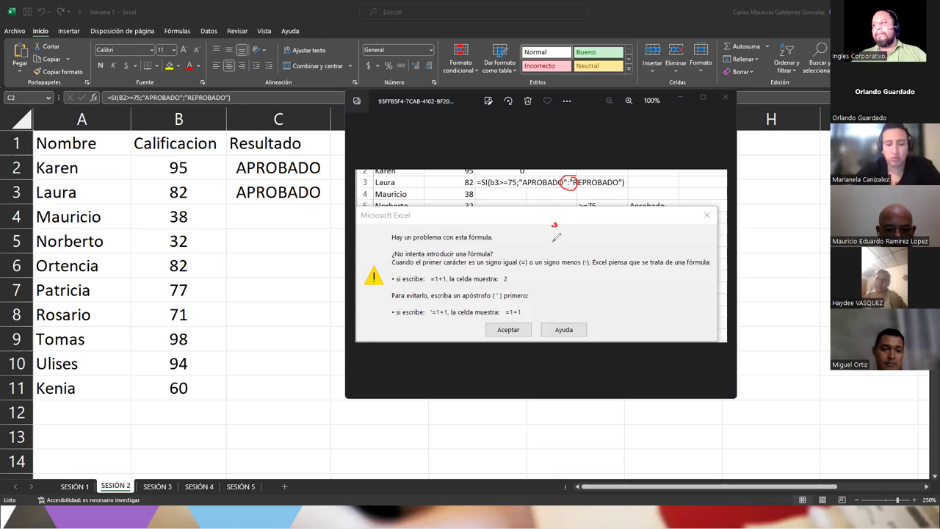
pyautogui.moveTo(550, 239); pyautogui.dragTo(548, 247)
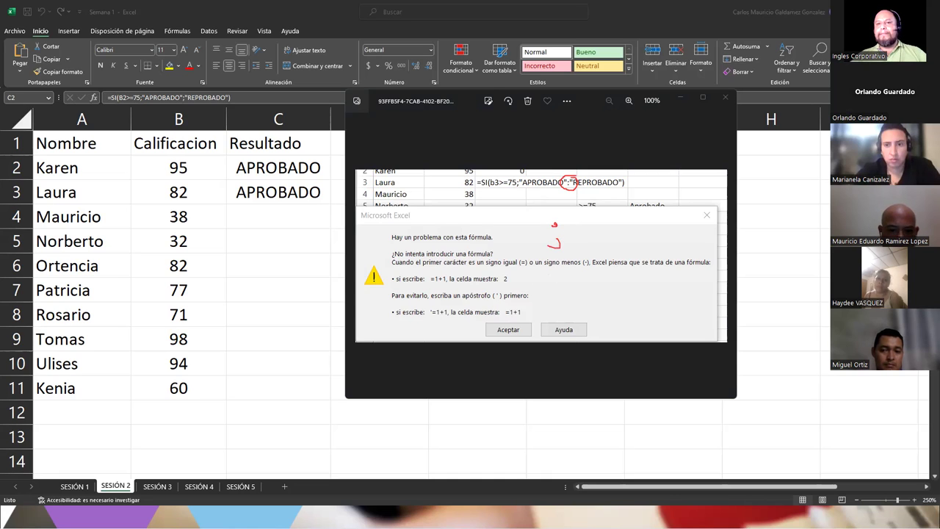
pyautogui.click(725, 97)
# Back in Excel, review C3's formula and begin typing =si in C4.
pyautogui.press('F2')
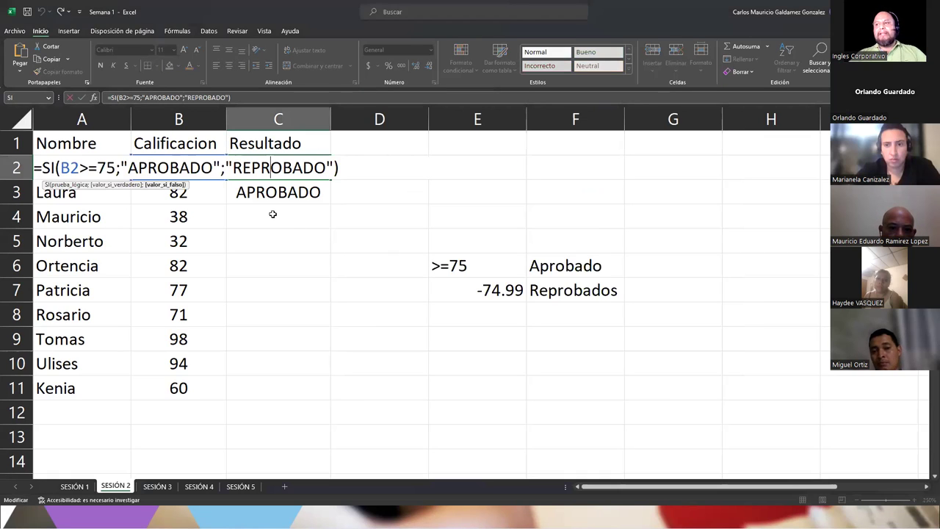
pyautogui.click(276, 214)
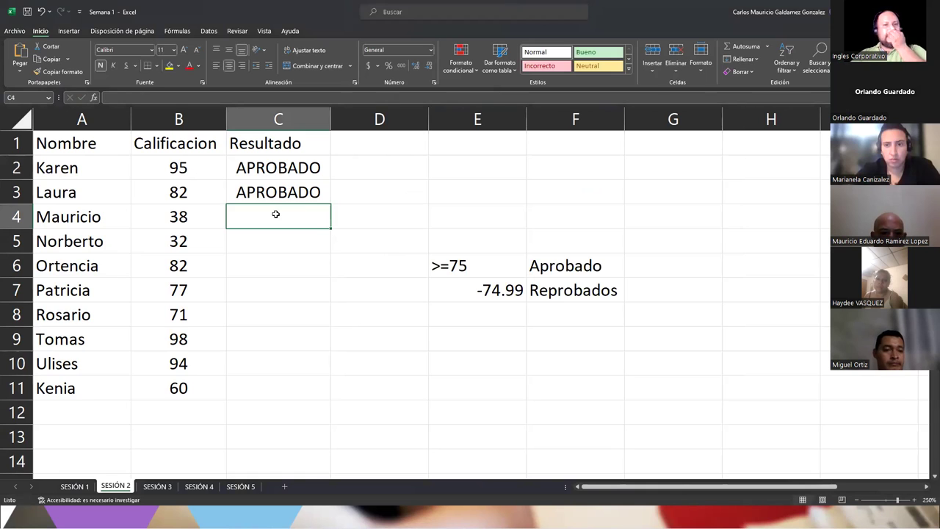
pyautogui.click(275, 193)
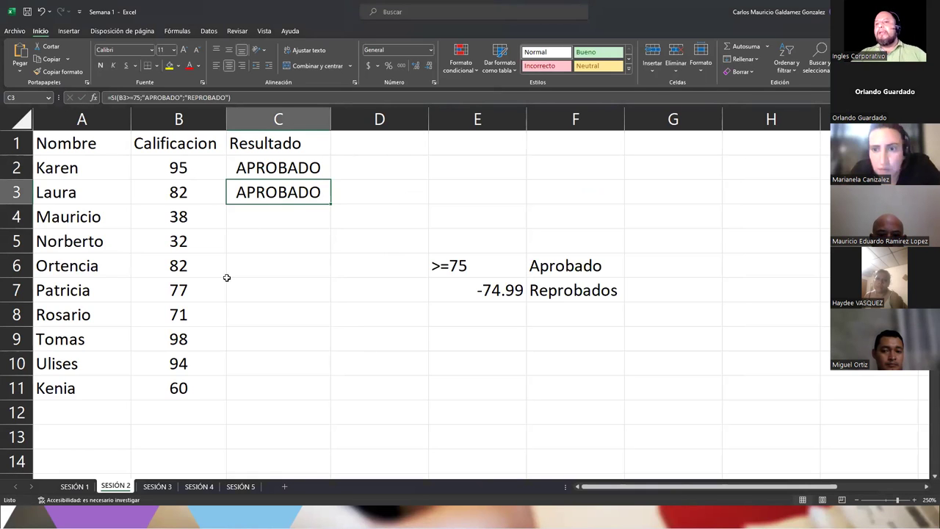
pyautogui.click(240, 223)
pyautogui.write('=')
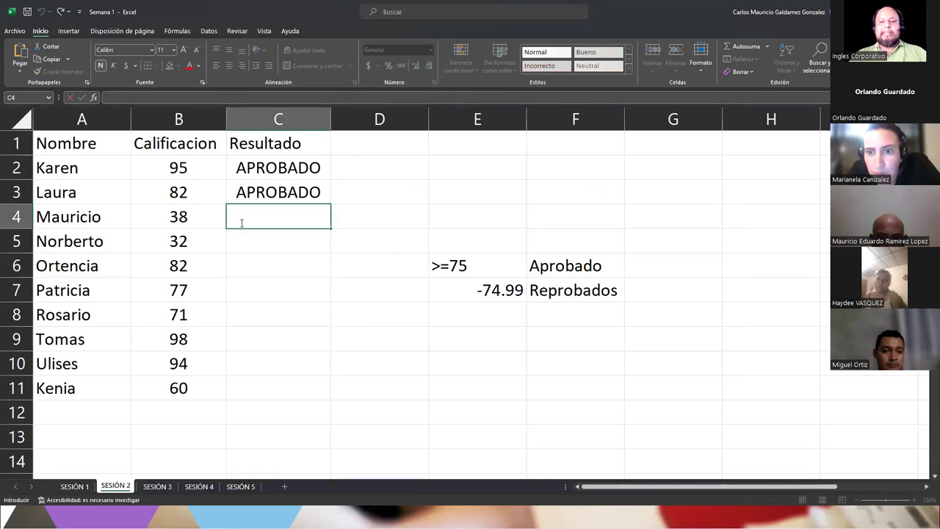
pyautogui.write('si')
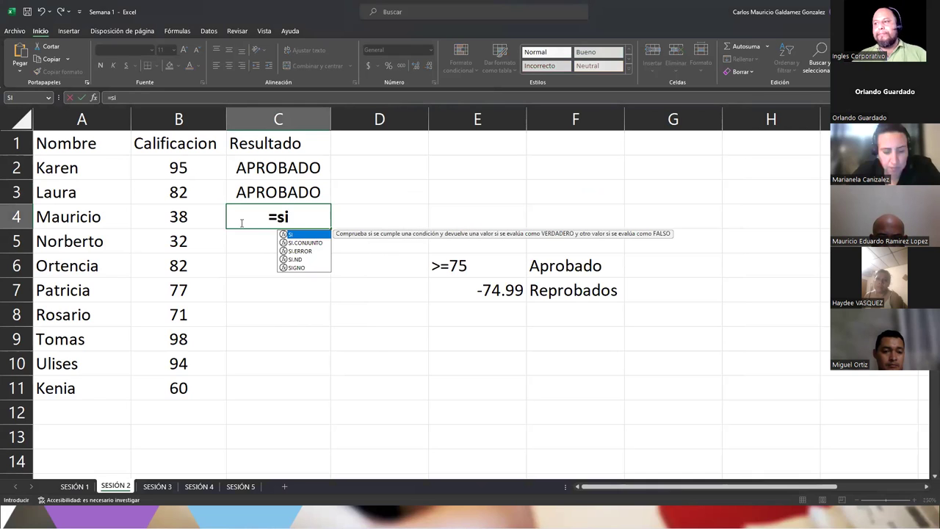
# Complete C4 as =SI(B4>=75;"APROBADO";"REPROBADO") so Mauricio's 38 shows REPROBADO.
pyautogui.press('Tab')
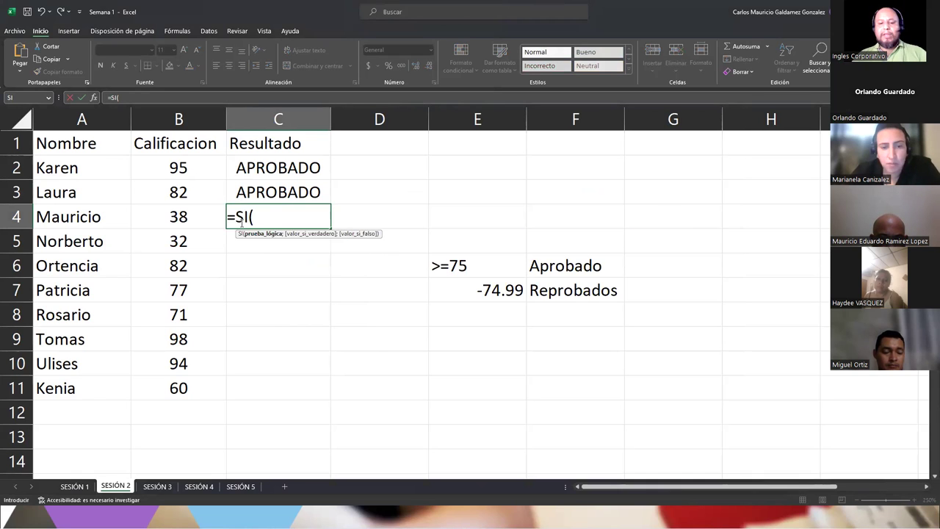
pyautogui.click(187, 217)
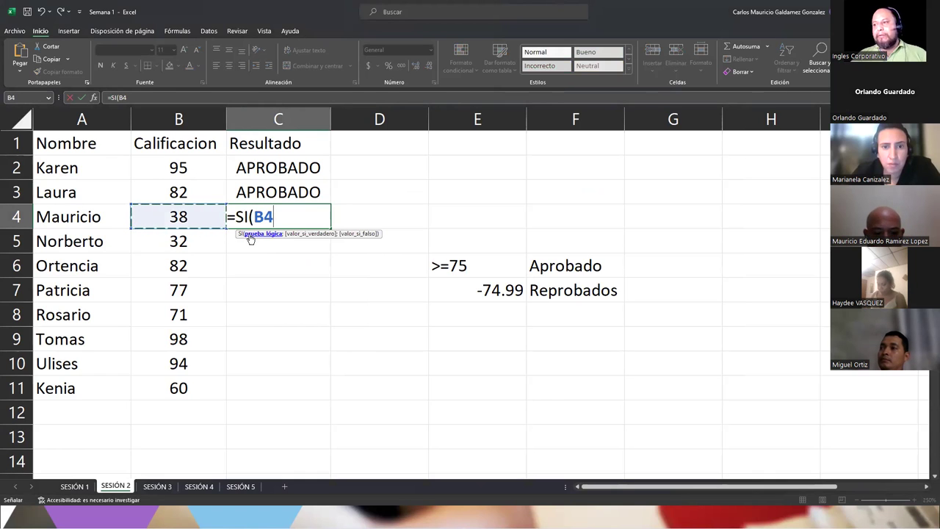
pyautogui.write('>=')
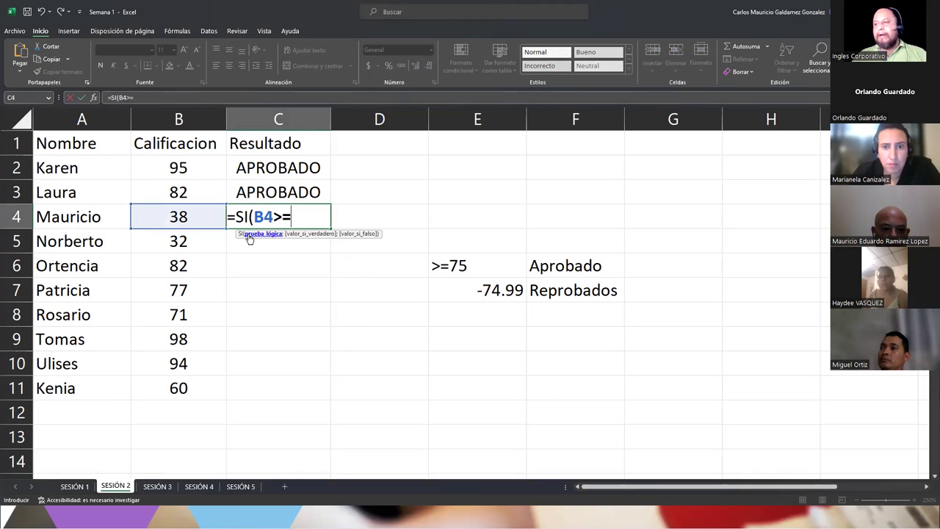
pyautogui.write('75')
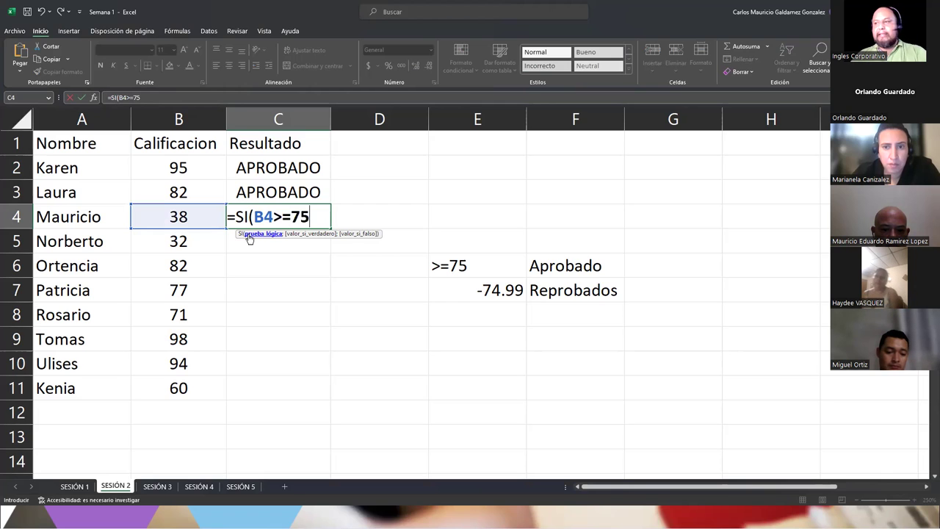
pyautogui.write(';"APROBADO";"REPROBADO"')
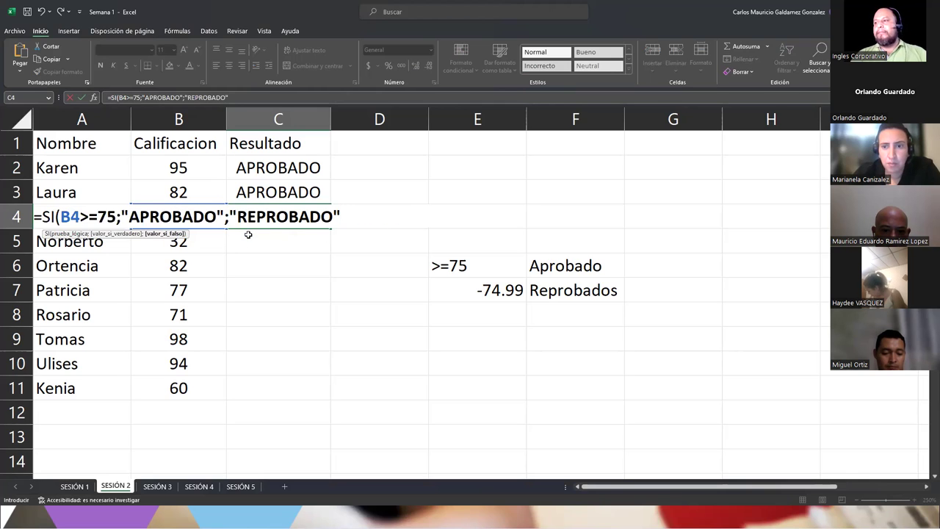
pyautogui.write(')')
pyautogui.press('Return')
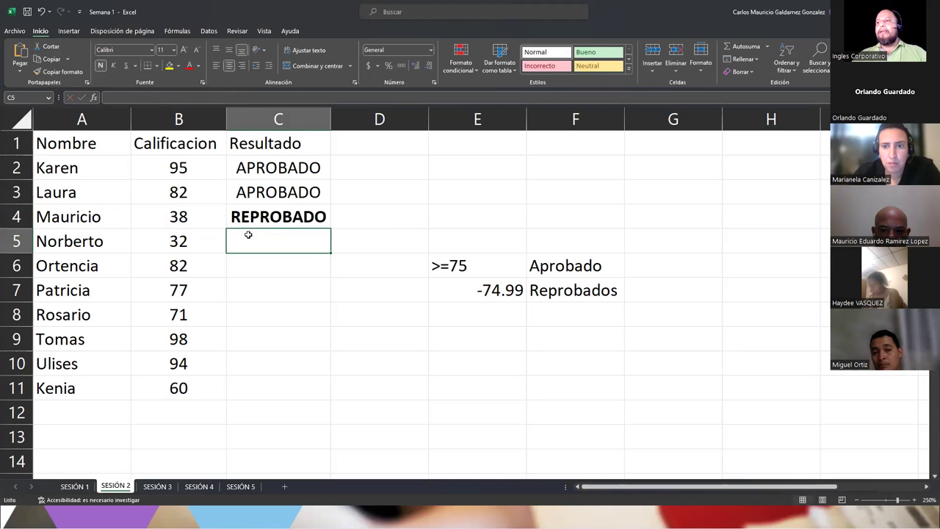
# Review C4's formula against Mauricio's score of 38 in row 4.
pyautogui.click(261, 216)
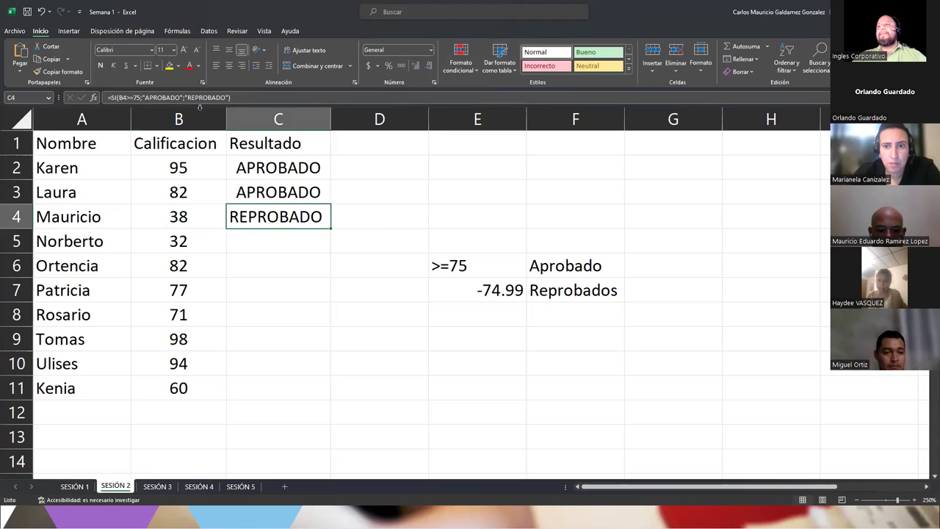
pyautogui.click(193, 219)
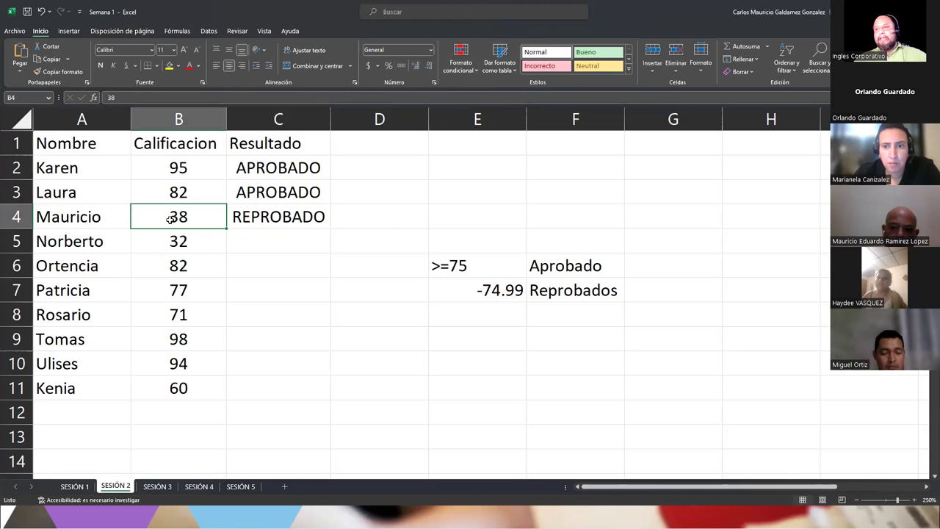
pyautogui.moveTo(105, 216); pyautogui.dragTo(273, 218)
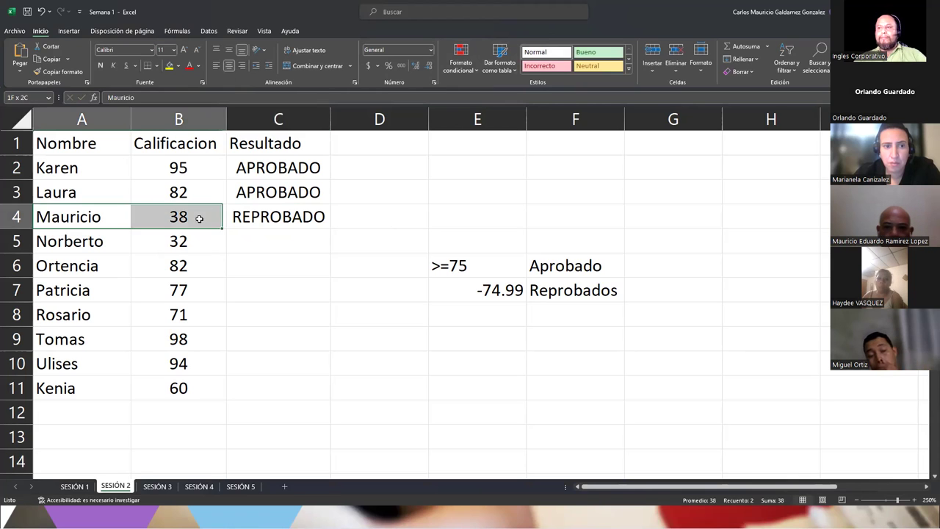
pyautogui.click(274, 218)
pyautogui.click(184, 221)
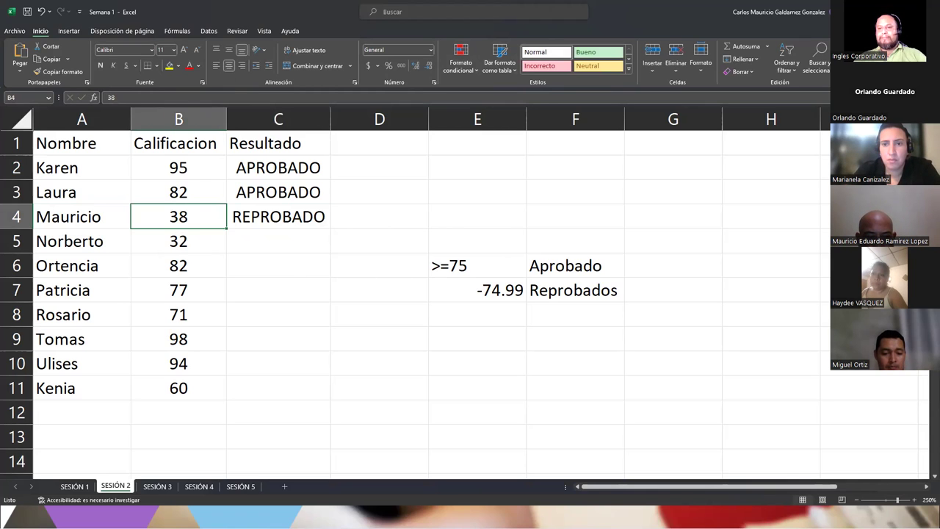
# Fill the C4 formula down to C11 and verify the results in C6 and C10.
pyautogui.click(292, 220)
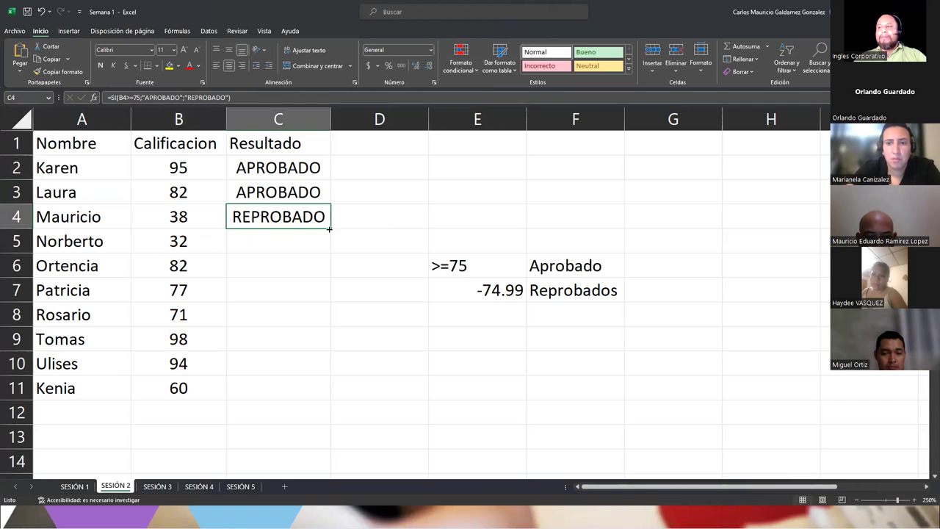
pyautogui.moveTo(330, 228); pyautogui.dragTo(317, 397)
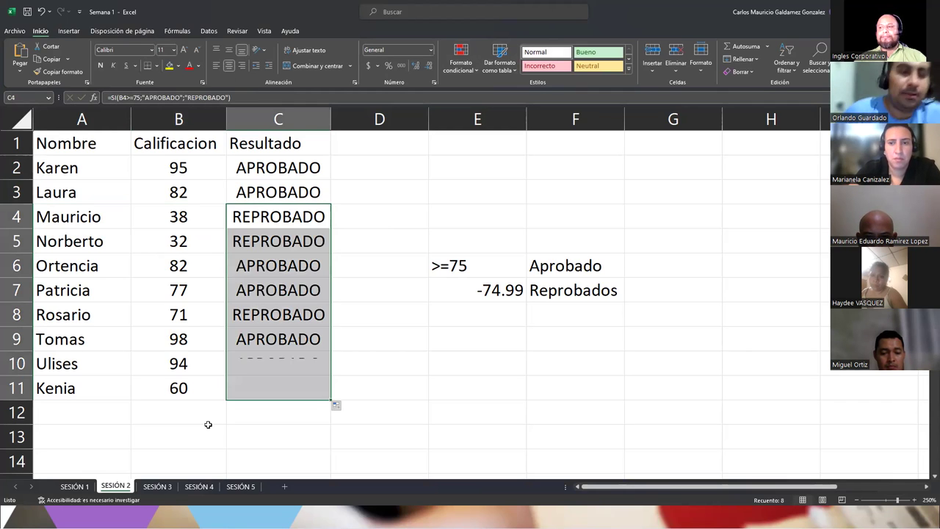
pyautogui.click(303, 263)
pyautogui.moveTo(57, 163)
pyautogui.mouseDown()
pyautogui.moveTo(264, 355)
pyautogui.moveTo(260, 387)
pyautogui.mouseUp()
pyautogui.click(262, 362)
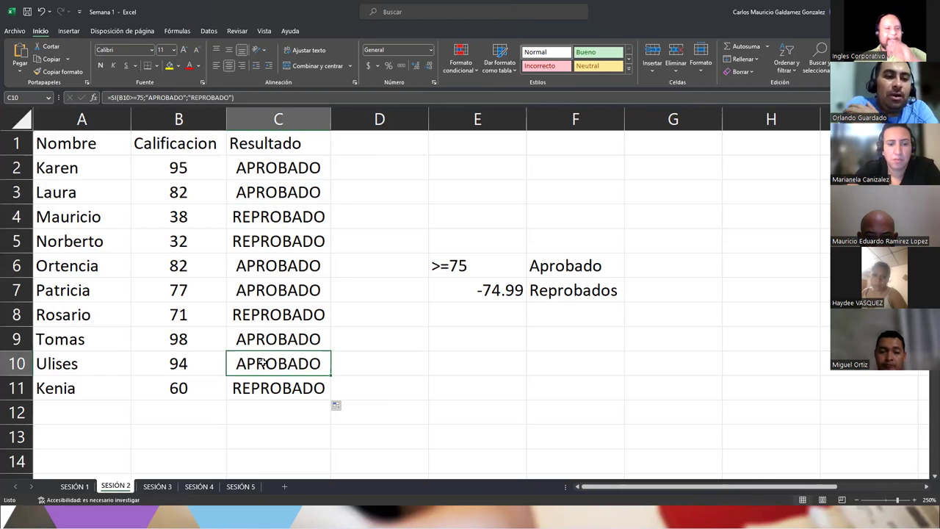
pyautogui.click(343, 165)
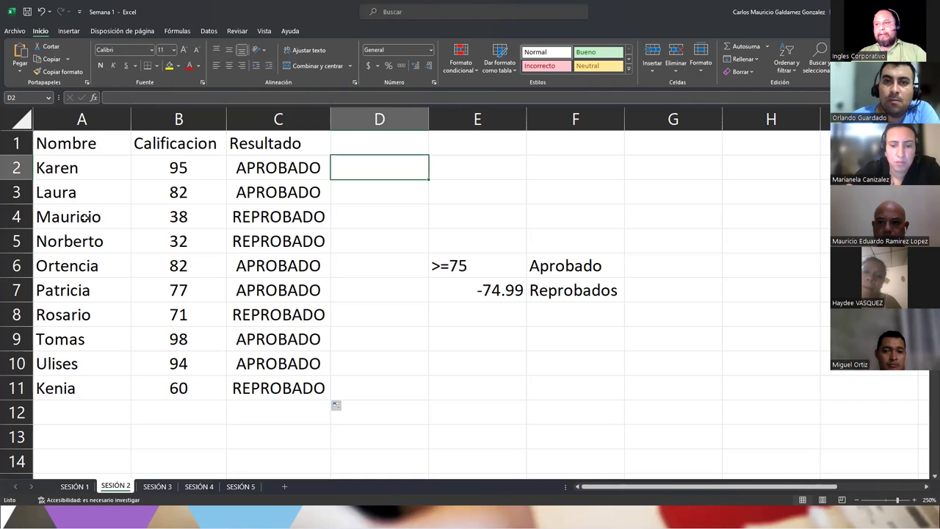
pyautogui.scroll(-4, 102, 190)
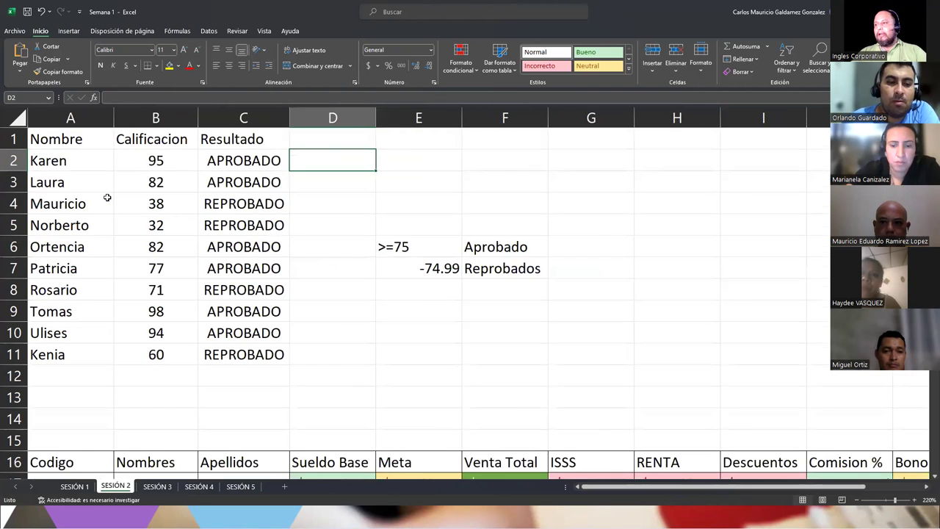
pyautogui.scroll(-1, 105, 199)
pyautogui.scroll(-1, 105, 201)
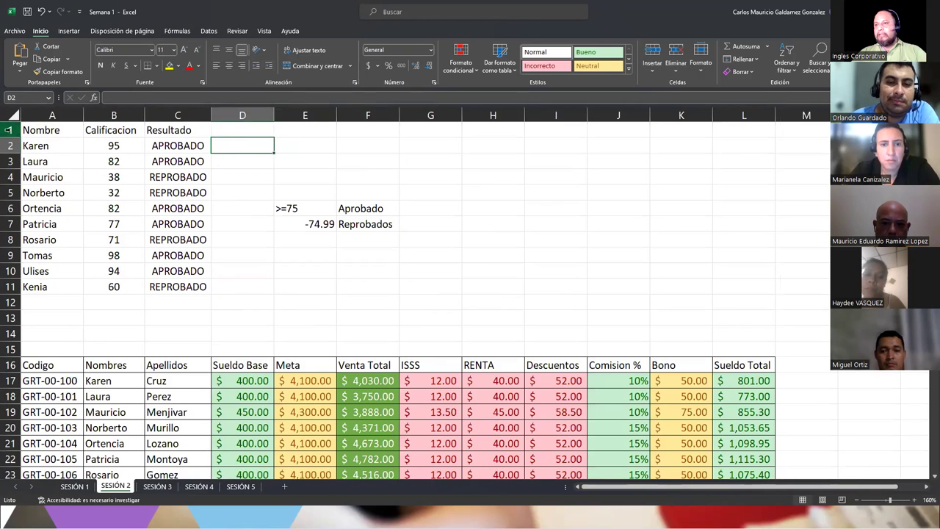
pyautogui.moveTo(10, 130); pyautogui.dragTo(9, 349)
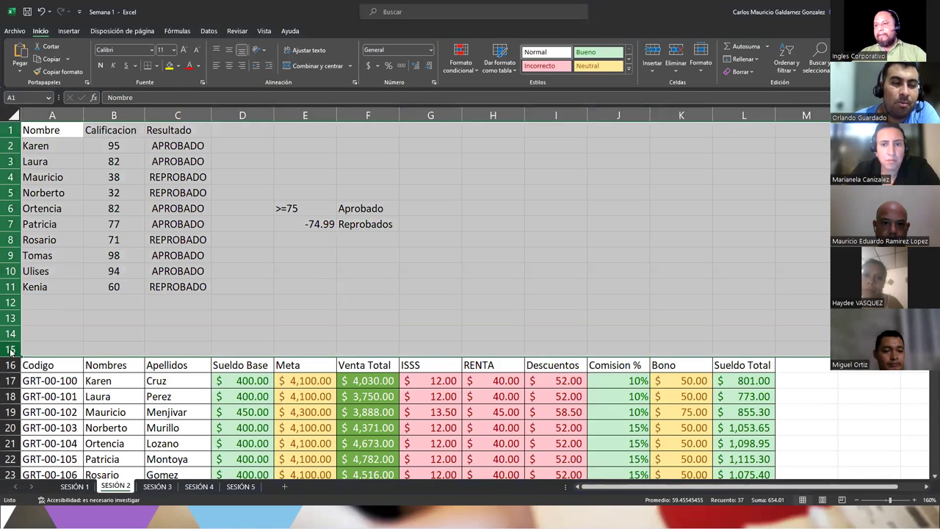
pyautogui.rightClick(10, 351)
pyautogui.click(55, 272)
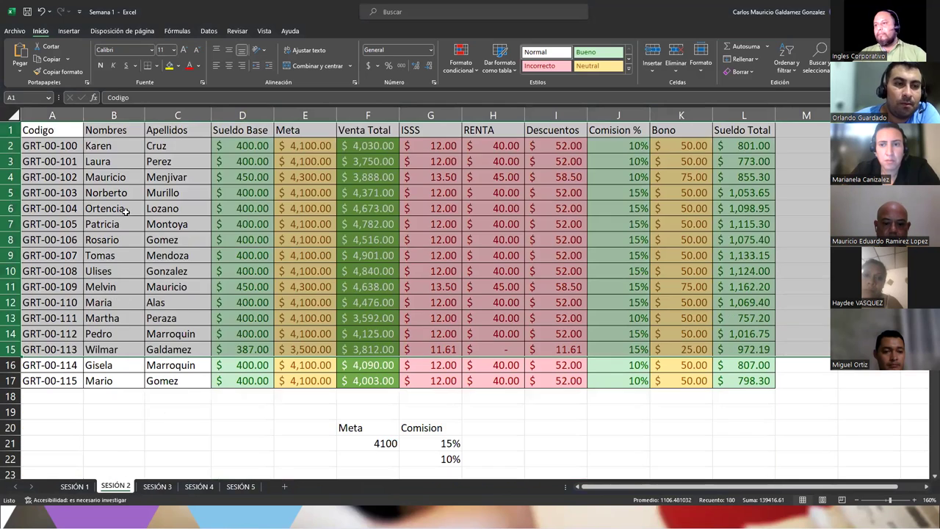
pyautogui.click(137, 209)
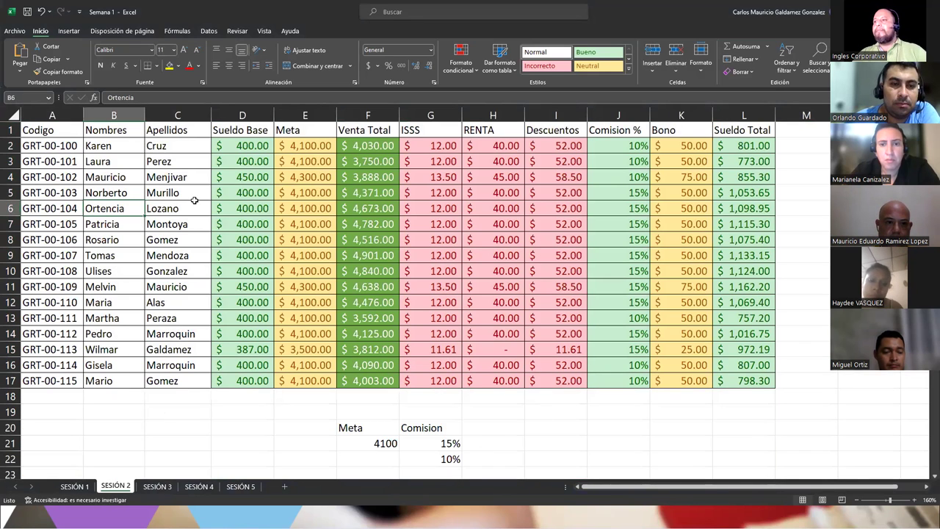
pyautogui.click(233, 213)
pyautogui.moveTo(241, 143); pyautogui.dragTo(656, 361)
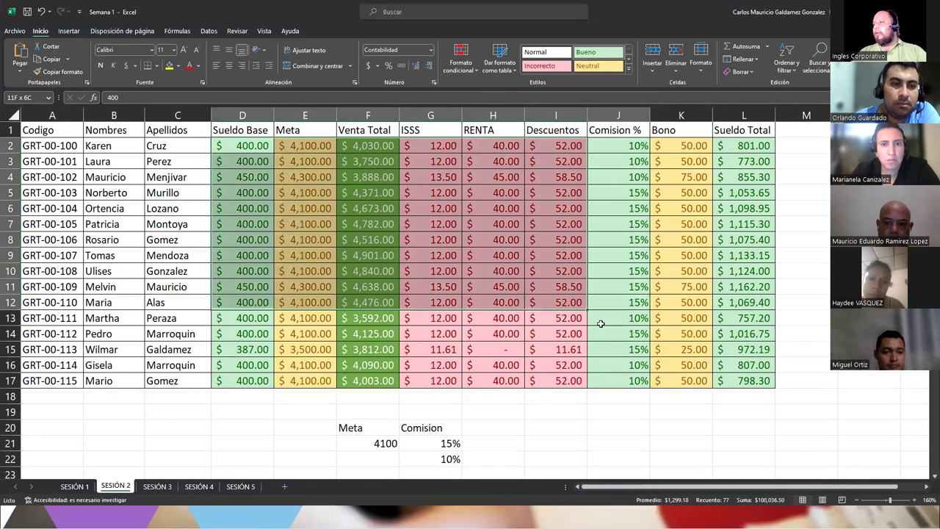
pyautogui.click(657, 361)
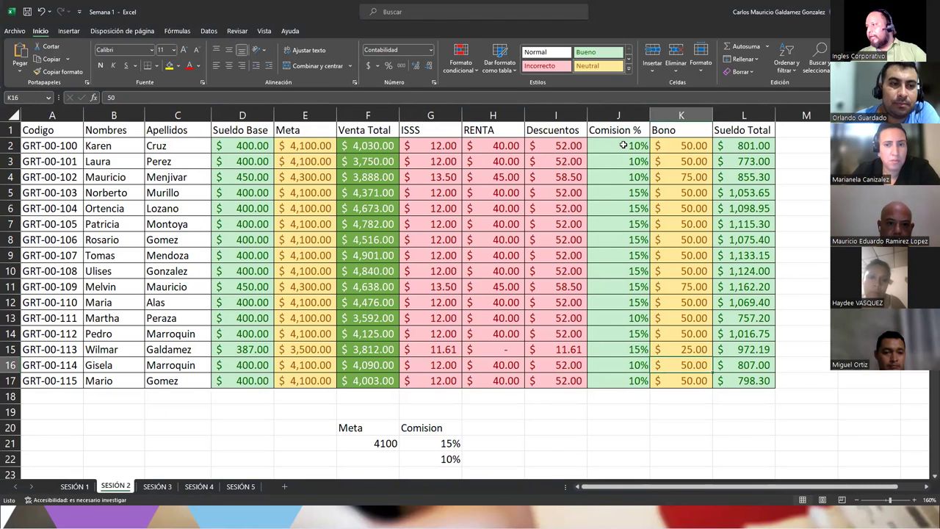
pyautogui.click(616, 149)
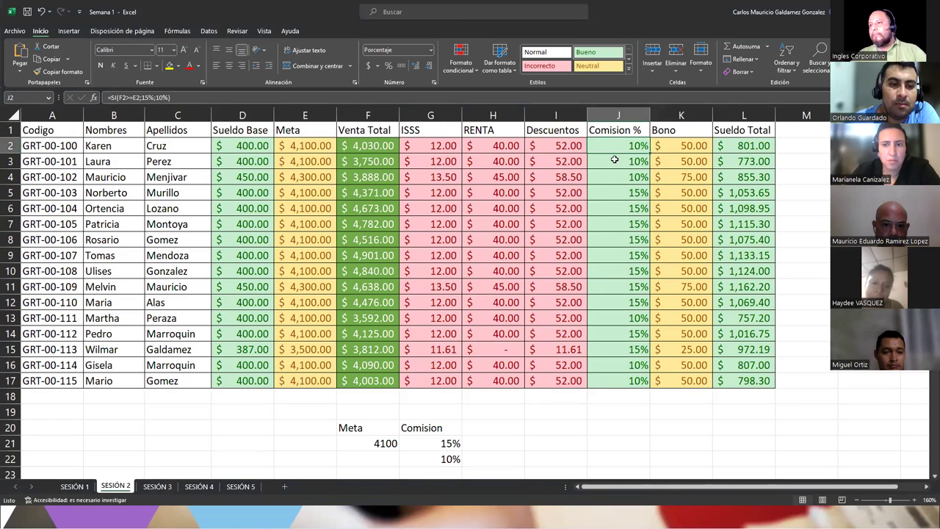
pyautogui.moveTo(633, 143); pyautogui.dragTo(729, 380)
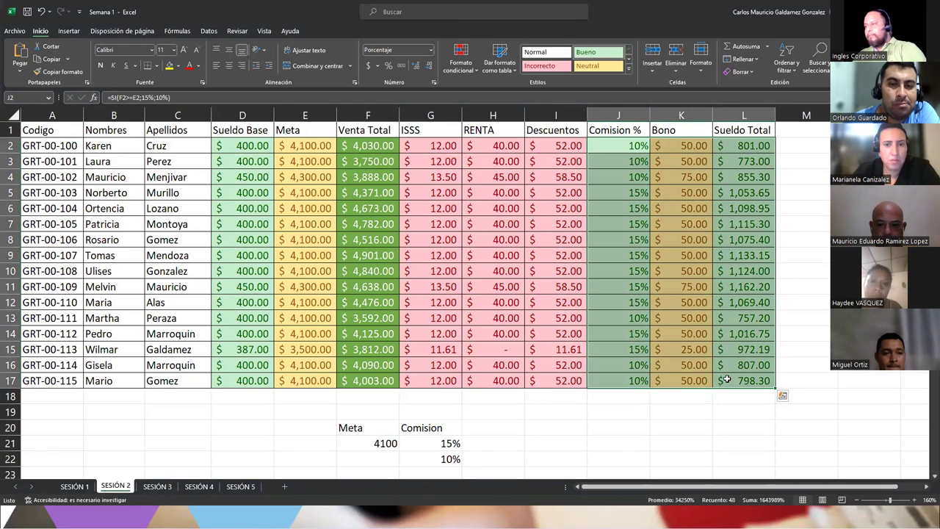
# Delete the Comision %, Bono, Sueldo Total, ISSS, RENTA and Descuentos values, then screenshot the payroll table.
pyautogui.press('Delete')
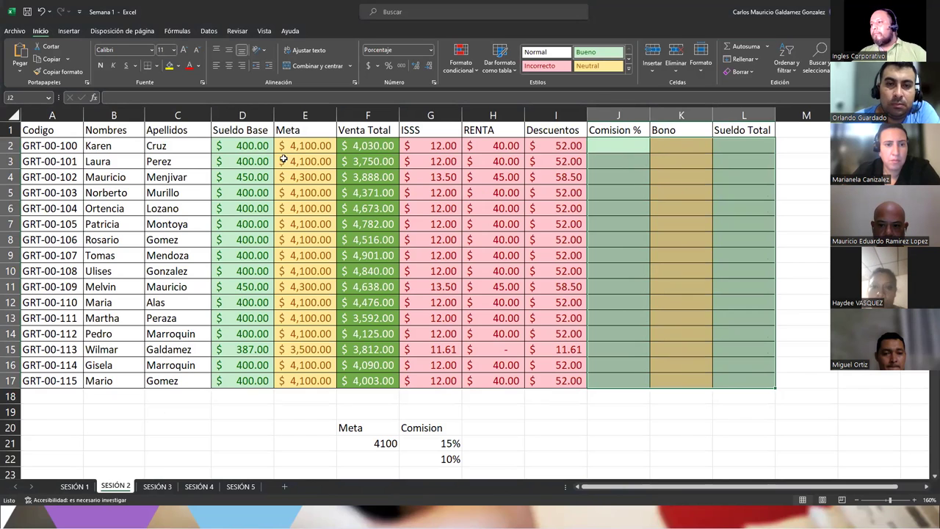
pyautogui.click(358, 145)
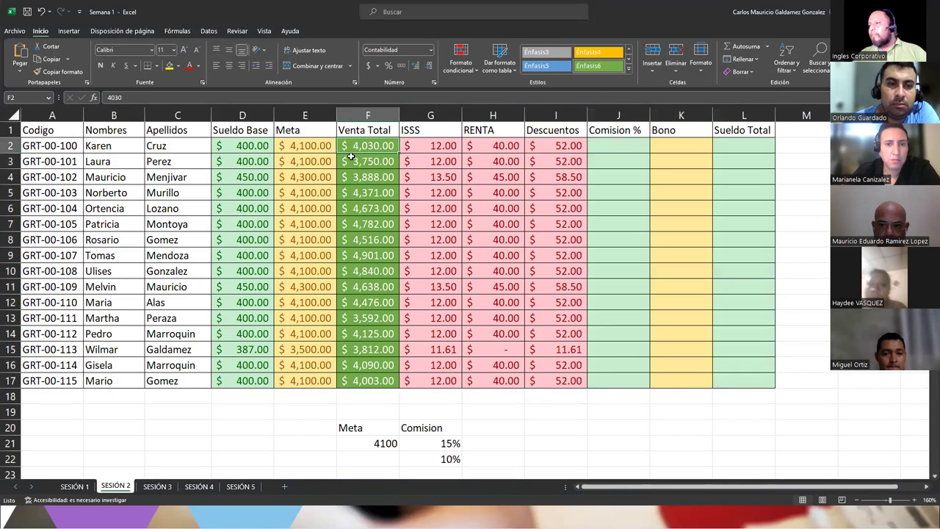
pyautogui.moveTo(451, 144); pyautogui.dragTo(544, 383)
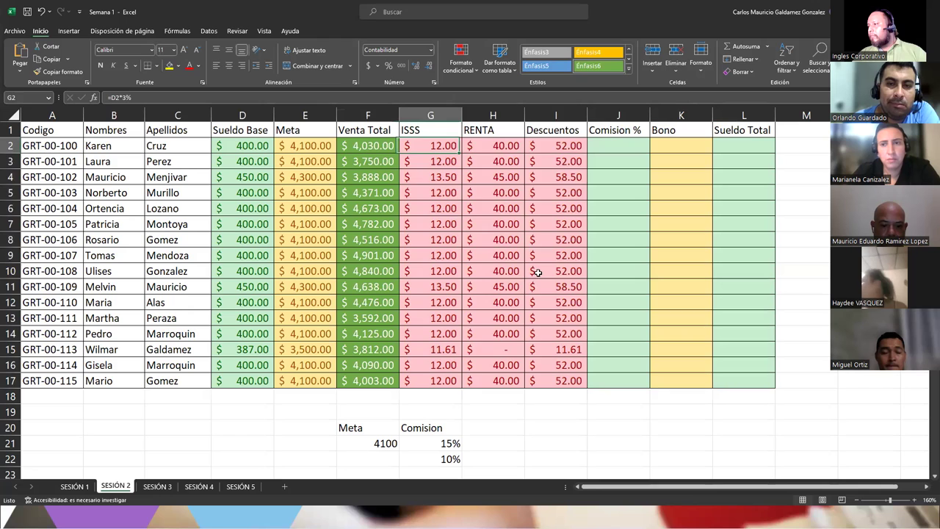
pyautogui.press('Delete')
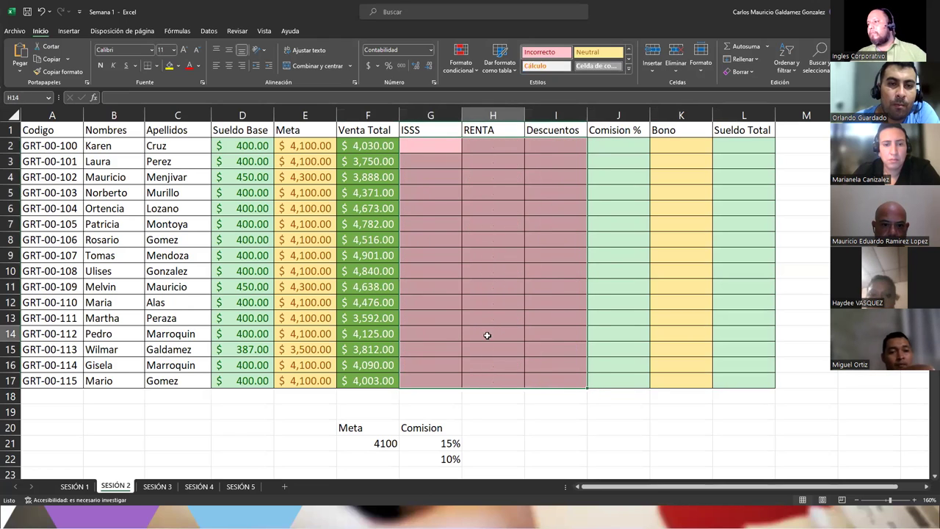
pyautogui.click(487, 335)
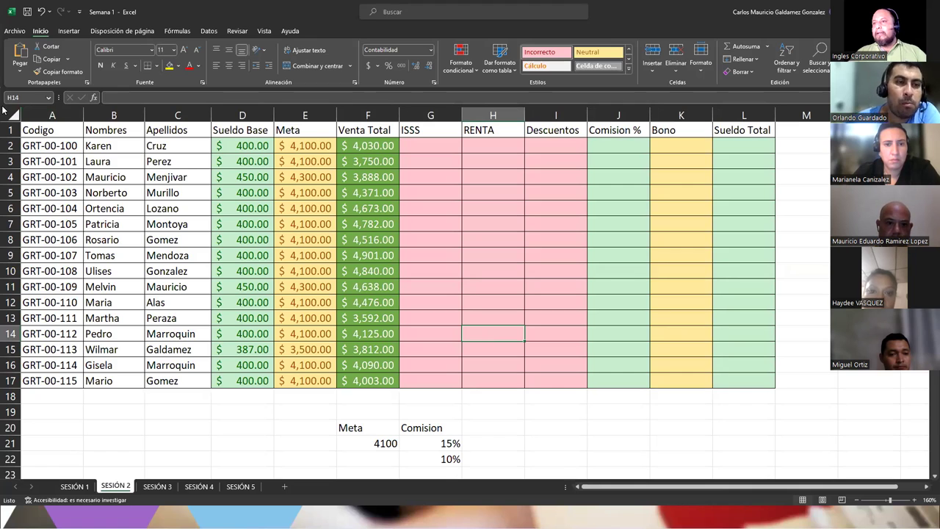
pyautogui.press('super+shift+s')
pyautogui.moveTo(2, 105)
pyautogui.mouseDown()
pyautogui.moveTo(745, 470)
pyautogui.moveTo(783, 461)
pyautogui.mouseUp()
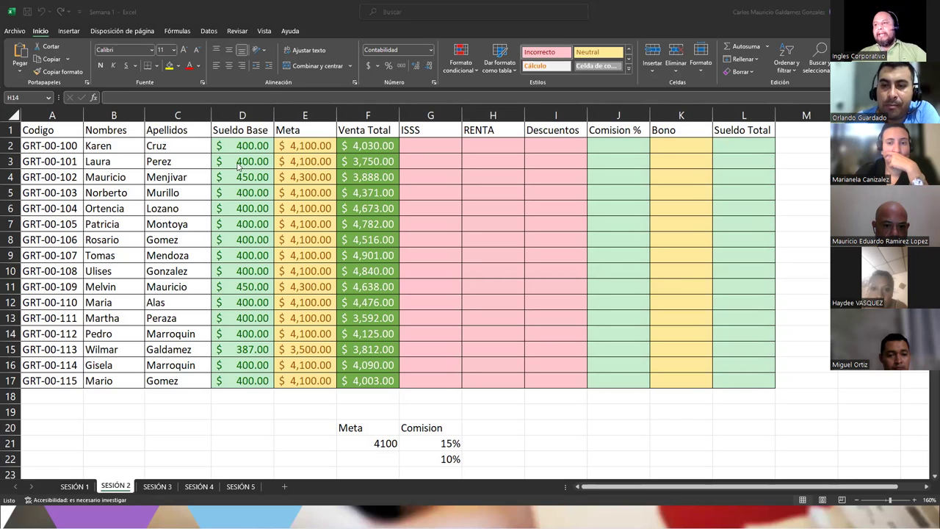
pyautogui.moveTo(238, 148); pyautogui.dragTo(355, 376)
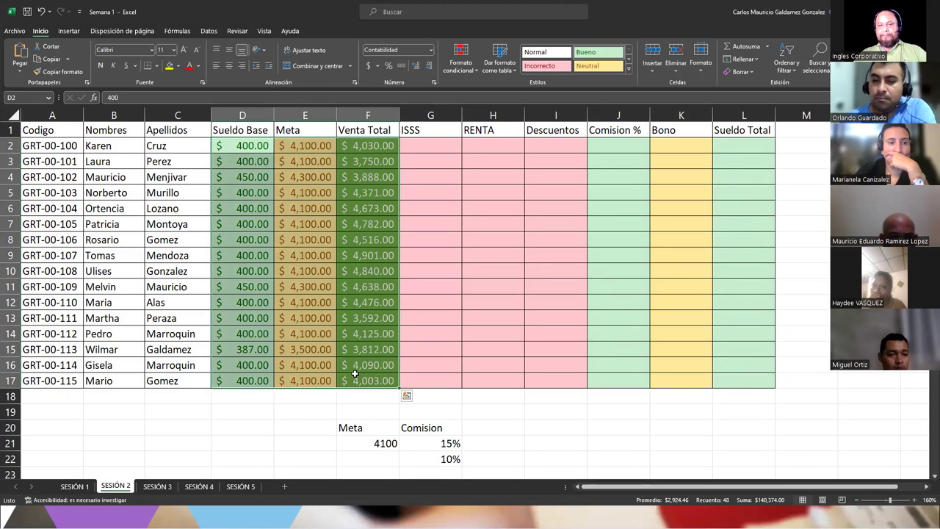
pyautogui.click(340, 425)
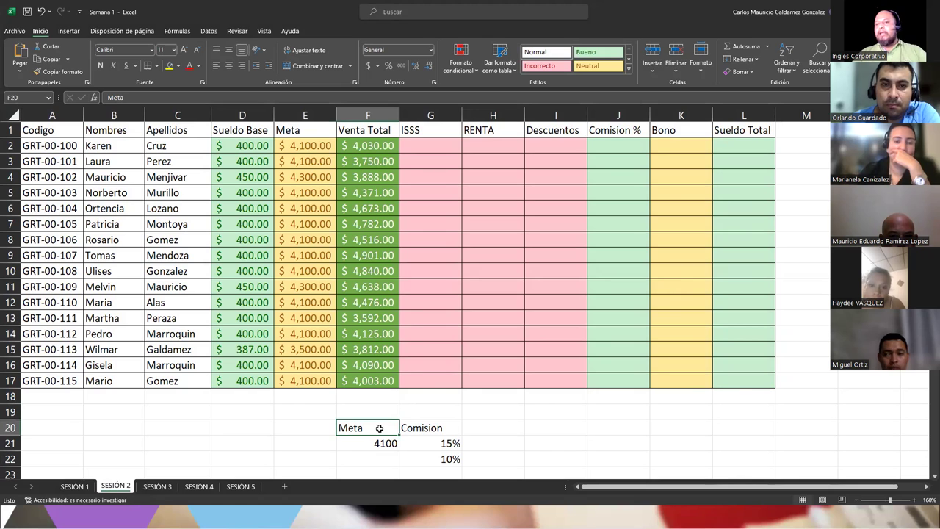
pyautogui.moveTo(362, 424)
pyautogui.mouseDown()
pyautogui.moveTo(438, 447)
pyautogui.moveTo(444, 459)
pyautogui.mouseUp()
pyautogui.moveTo(370, 411); pyautogui.dragTo(434, 412)
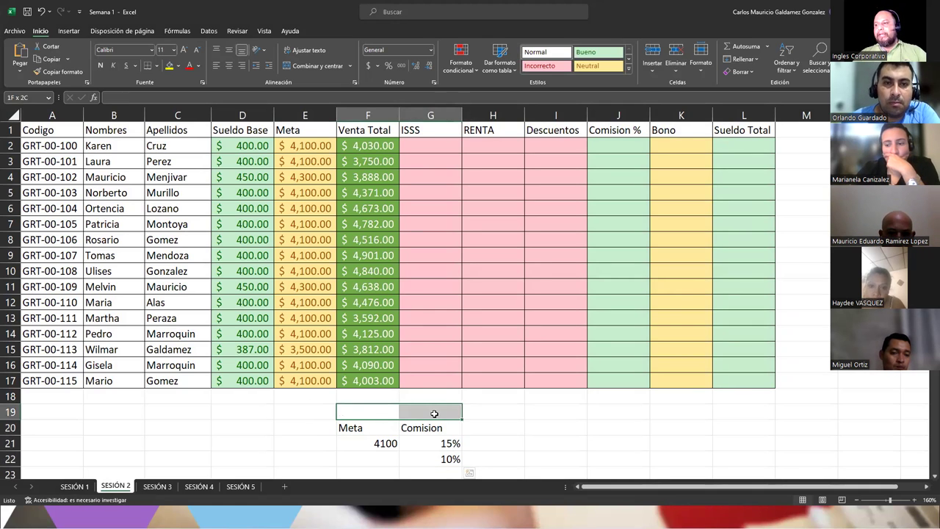
pyautogui.press('Down')
pyautogui.press('Down')
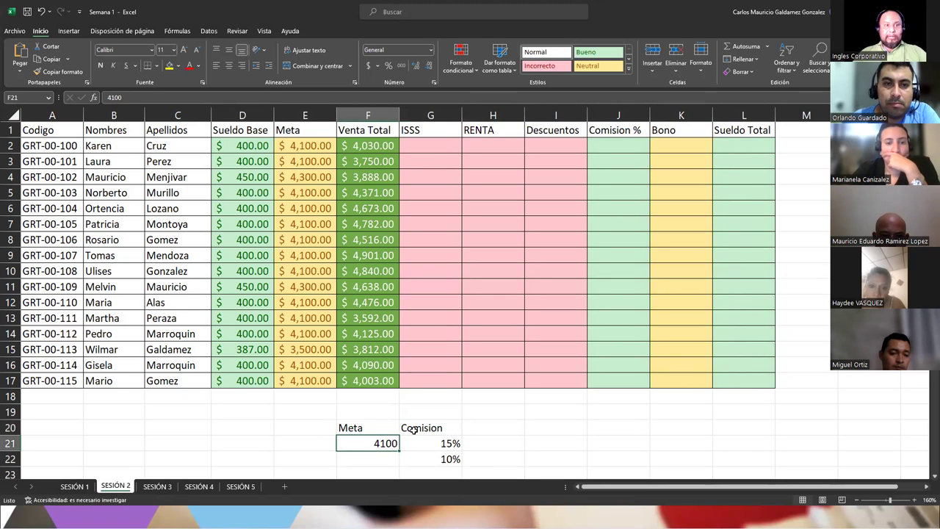
pyautogui.click(444, 443)
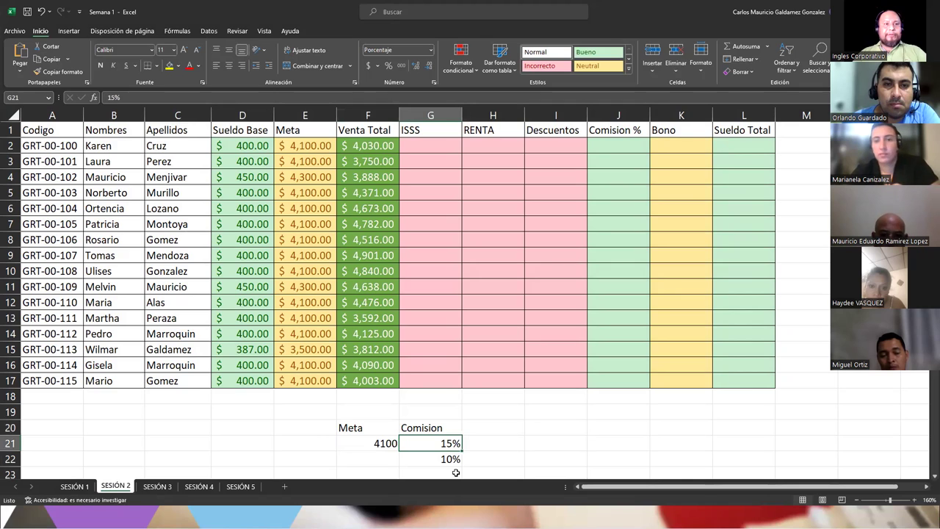
pyautogui.click(433, 459)
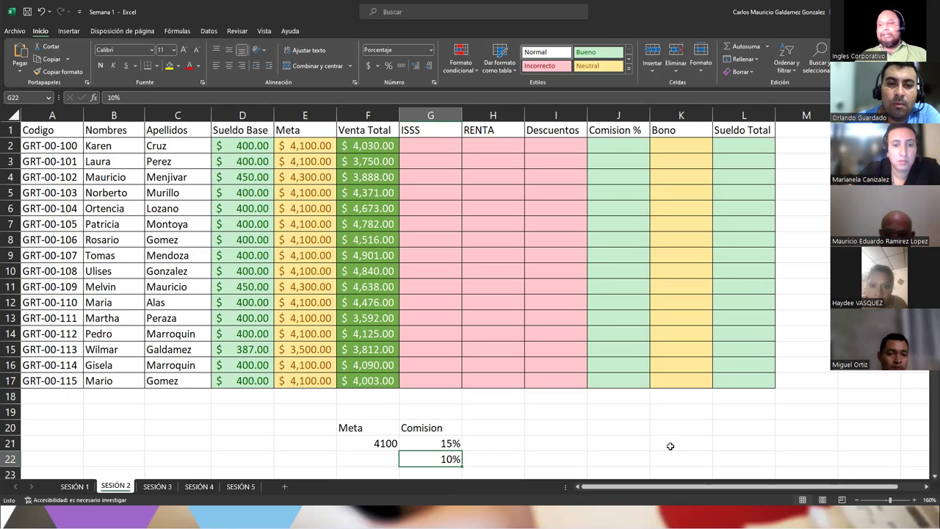
pyautogui.click(545, 244)
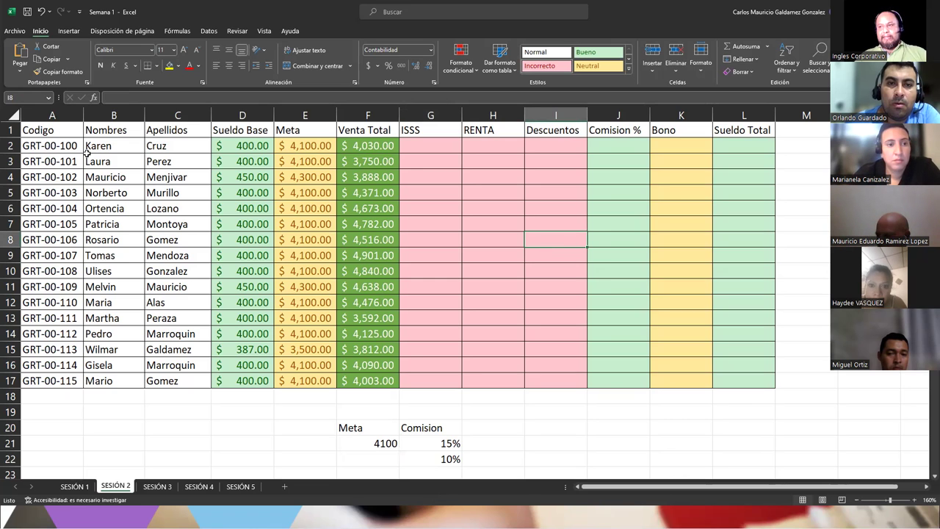
pyautogui.moveTo(52, 131); pyautogui.dragTo(300, 346)
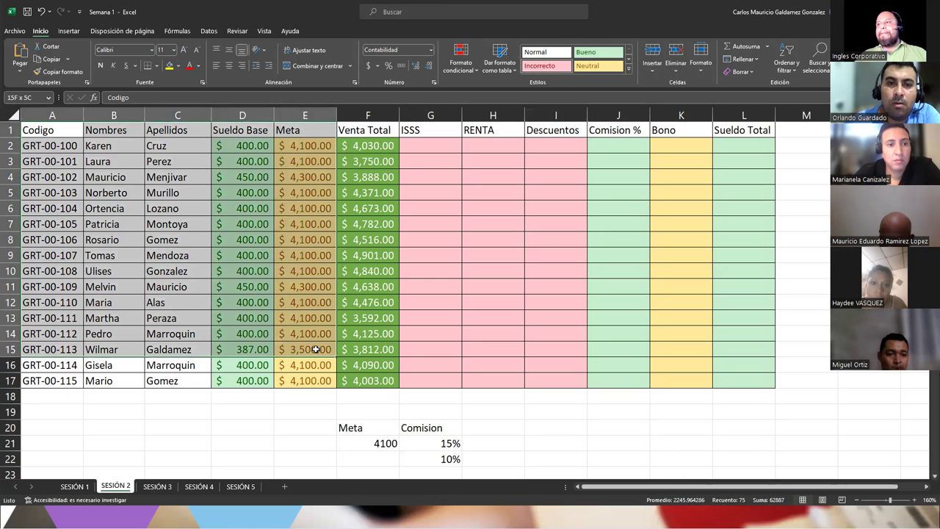
pyautogui.moveTo(347, 359); pyautogui.dragTo(352, 381)
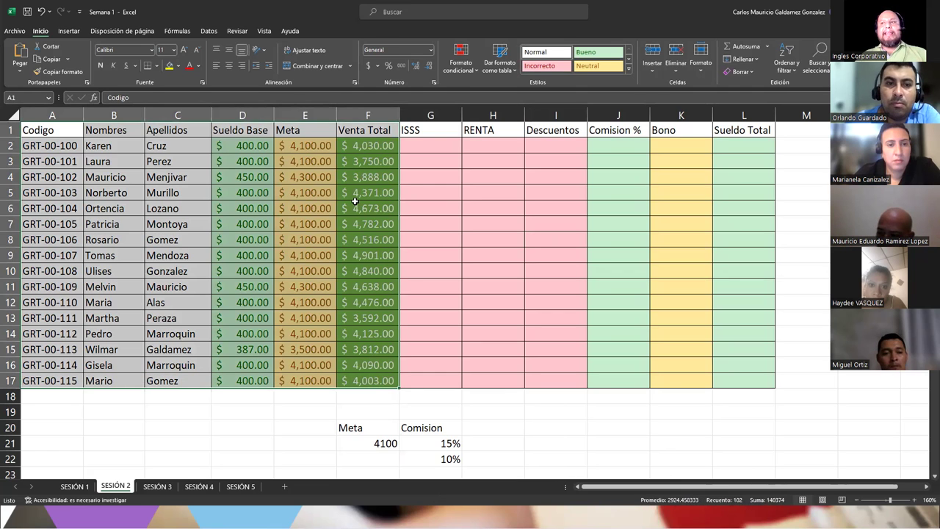
pyautogui.click(96, 265)
pyautogui.moveTo(49, 147); pyautogui.dragTo(74, 383)
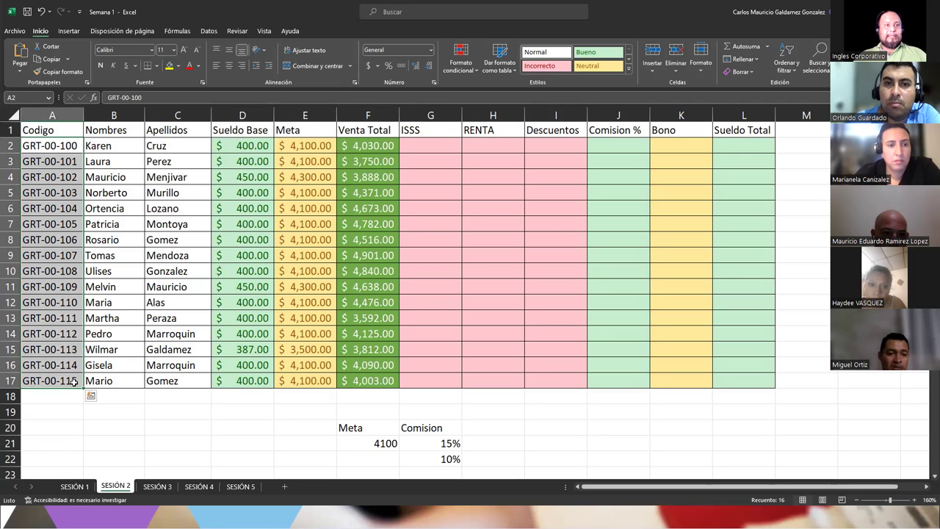
pyautogui.click(440, 148)
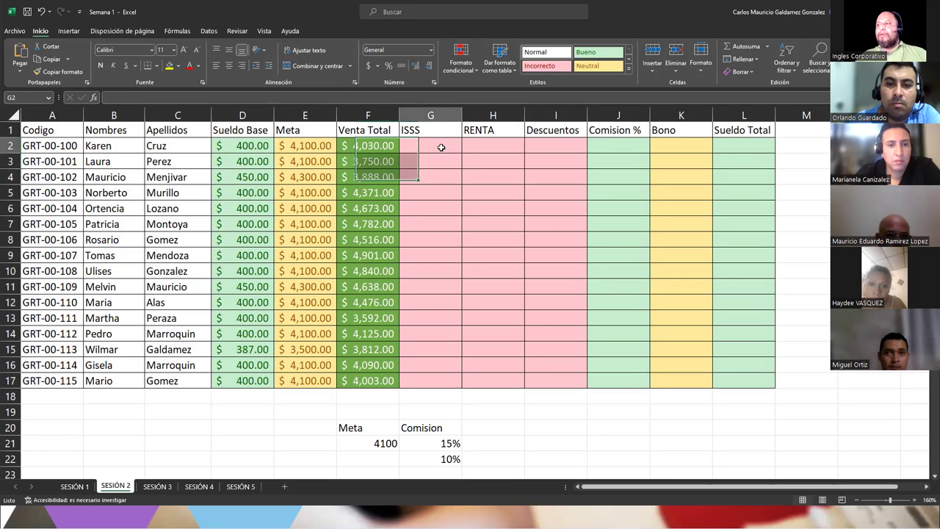
pyautogui.click(489, 146)
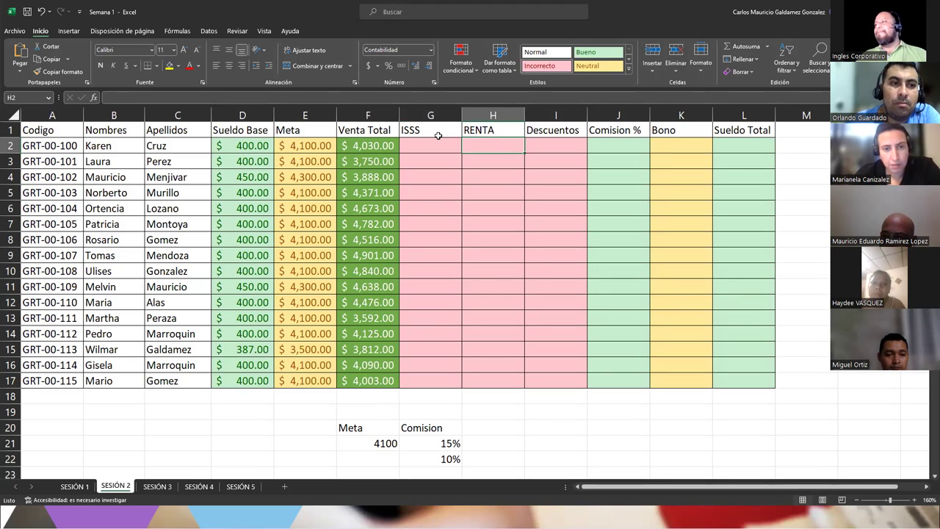
# Centre the ISSS, RENTA, Comision % and Bono column headers.
pyautogui.moveTo(424, 133); pyautogui.dragTo(500, 133)
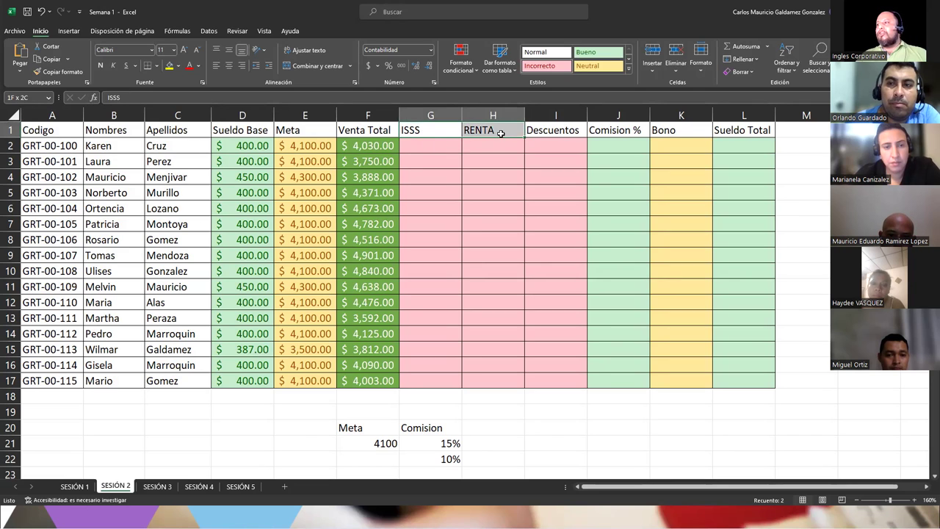
pyautogui.click(229, 65)
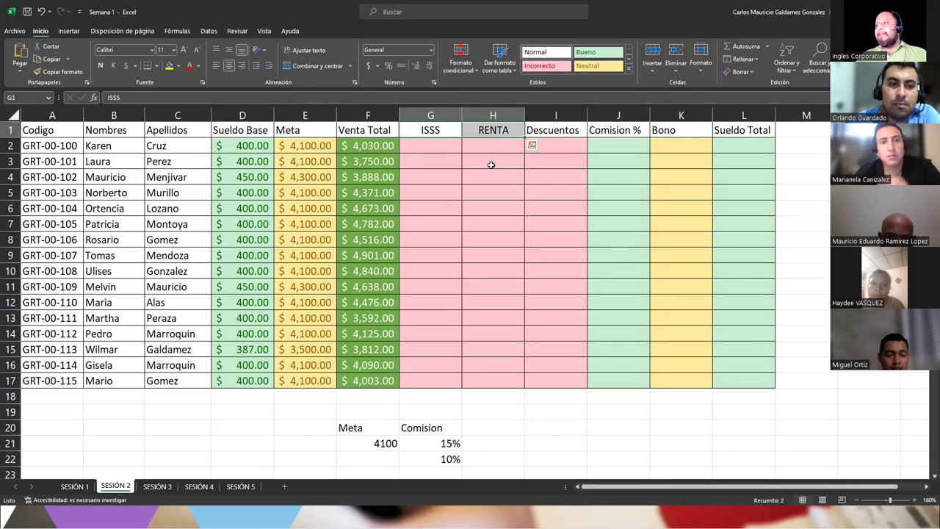
pyautogui.click(491, 163)
pyautogui.click(550, 131)
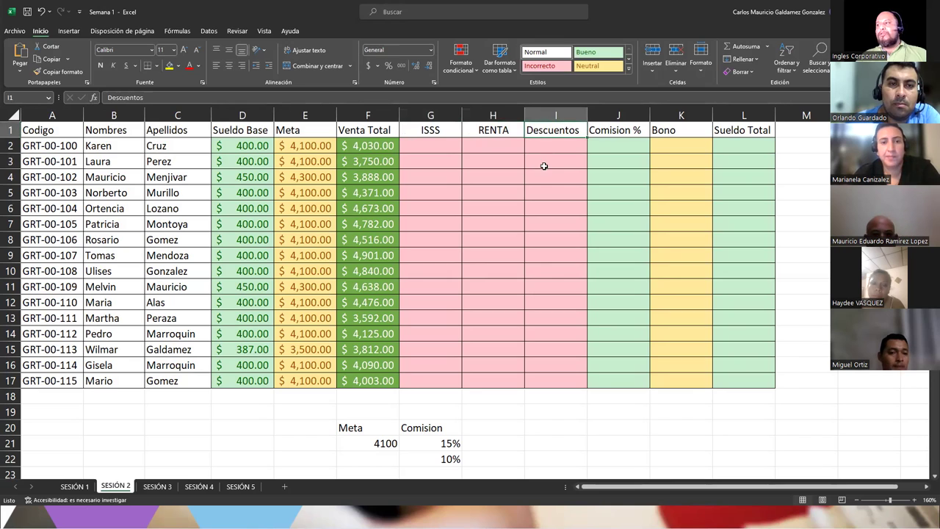
pyautogui.click(607, 133)
pyautogui.click(229, 65)
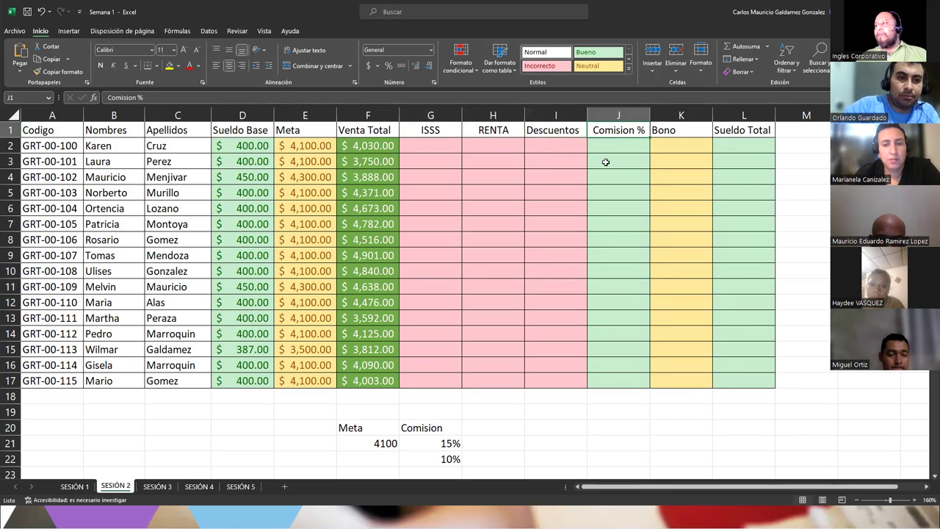
pyautogui.click(661, 128)
pyautogui.click(228, 66)
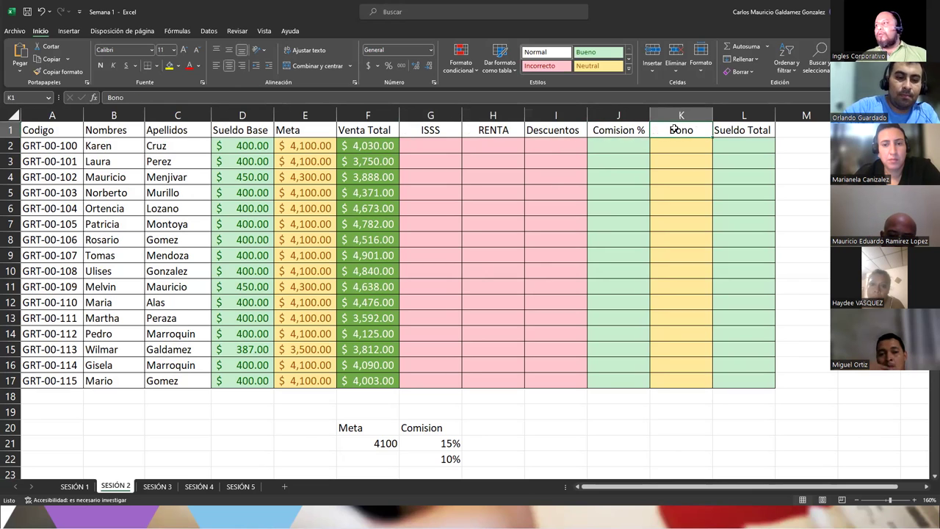
pyautogui.click(735, 130)
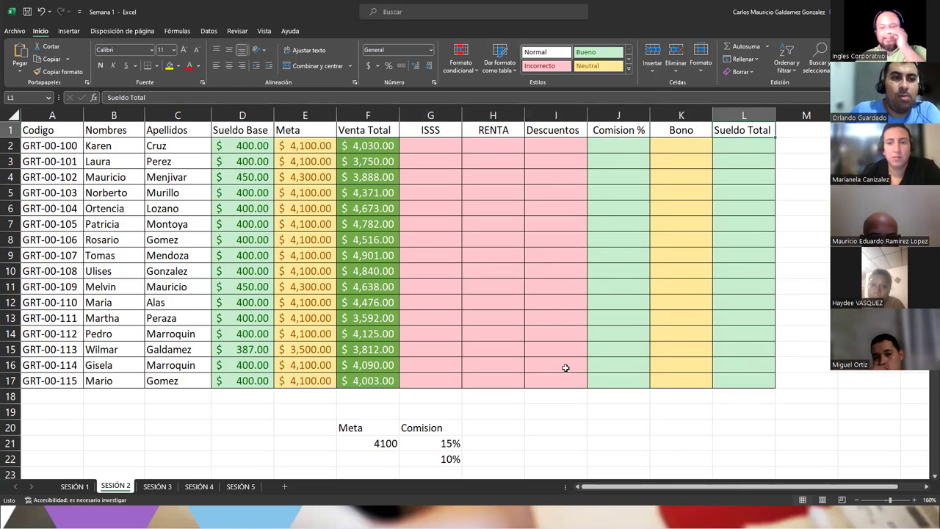
# Add the BONO label in H20 with 75 in H21 formatted as currency.
pyautogui.click(488, 427)
pyautogui.write('BONO')
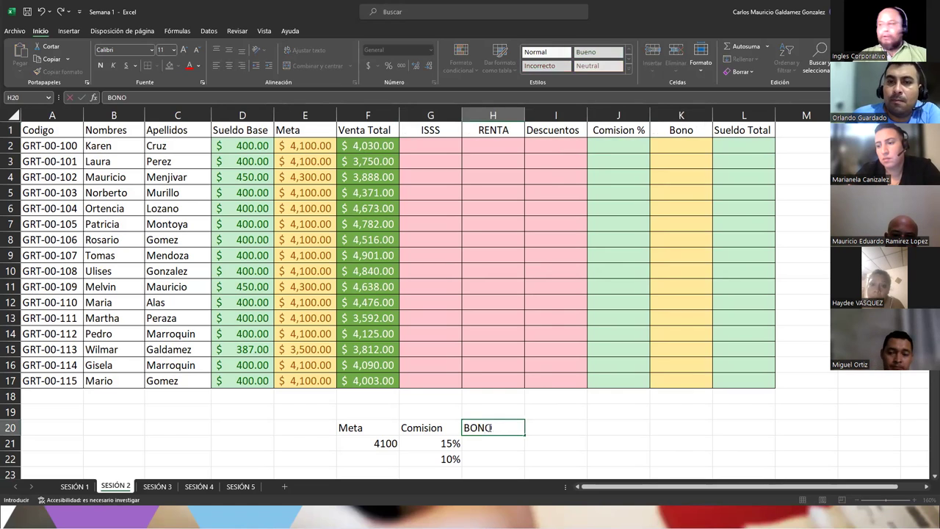
pyautogui.press('Return')
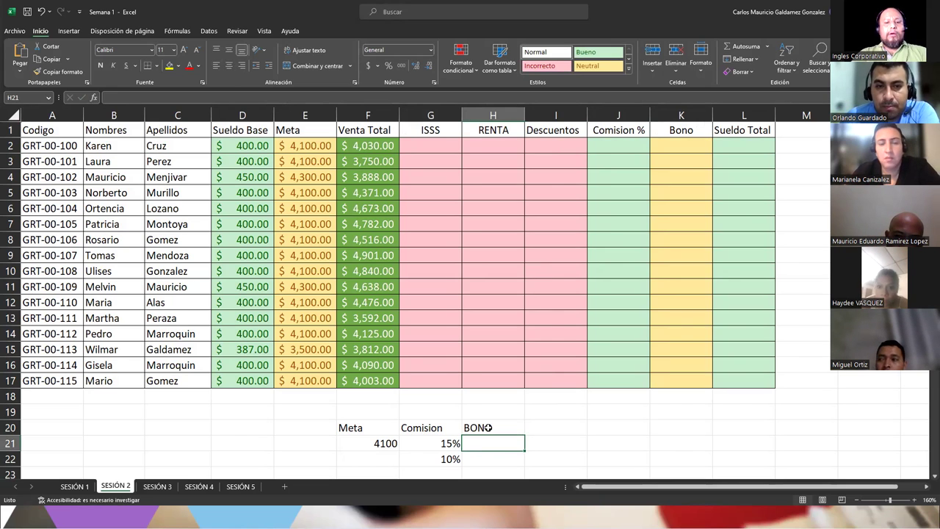
pyautogui.write('75')
pyautogui.press('Return')
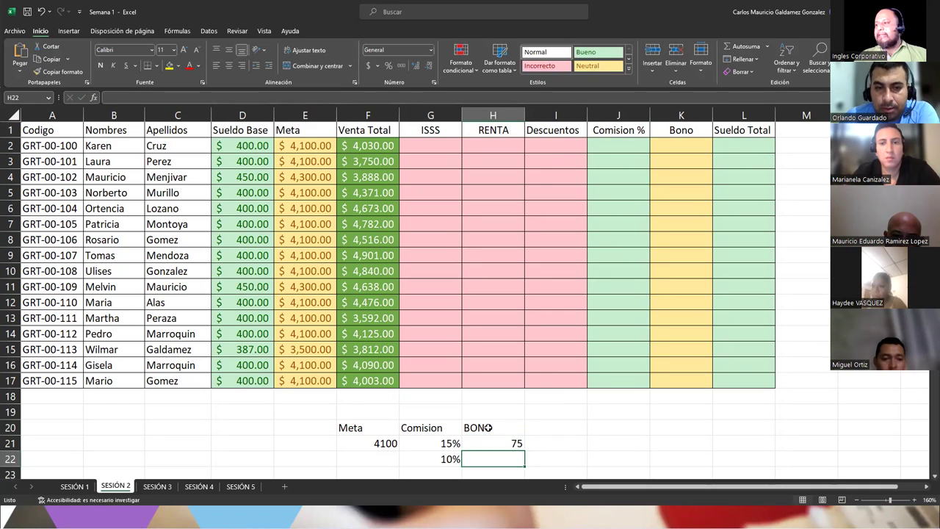
pyautogui.press('Return')
pyautogui.press('Up')
pyautogui.press('Up')
pyautogui.press('Up')
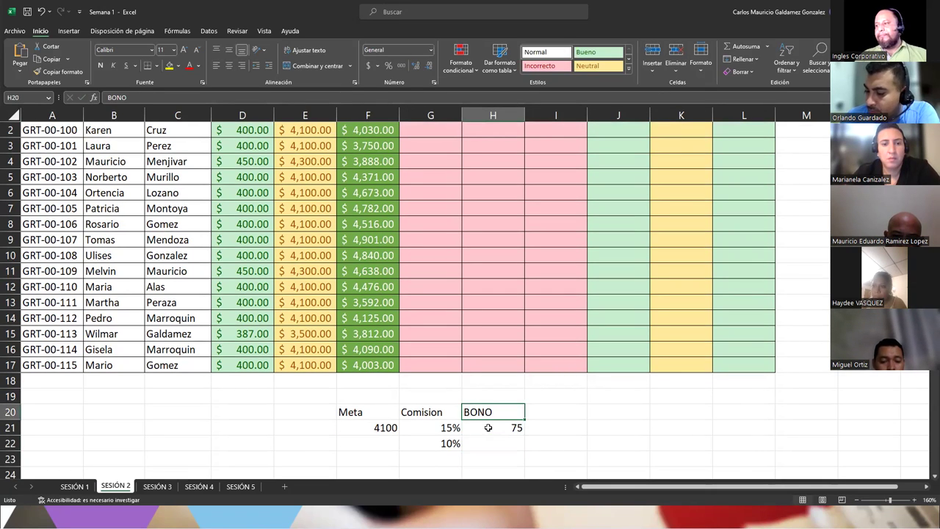
pyautogui.press('Down')
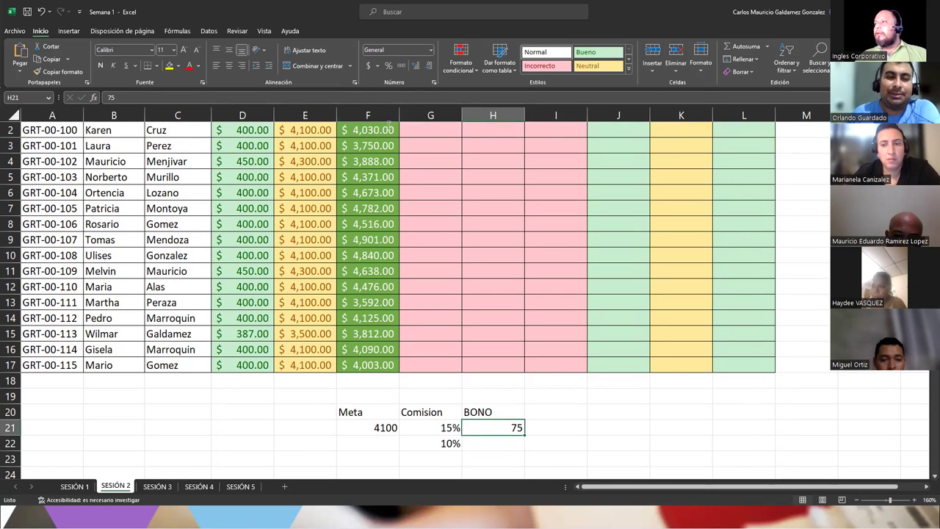
pyautogui.click(368, 66)
pyautogui.scroll(1, 521, 278)
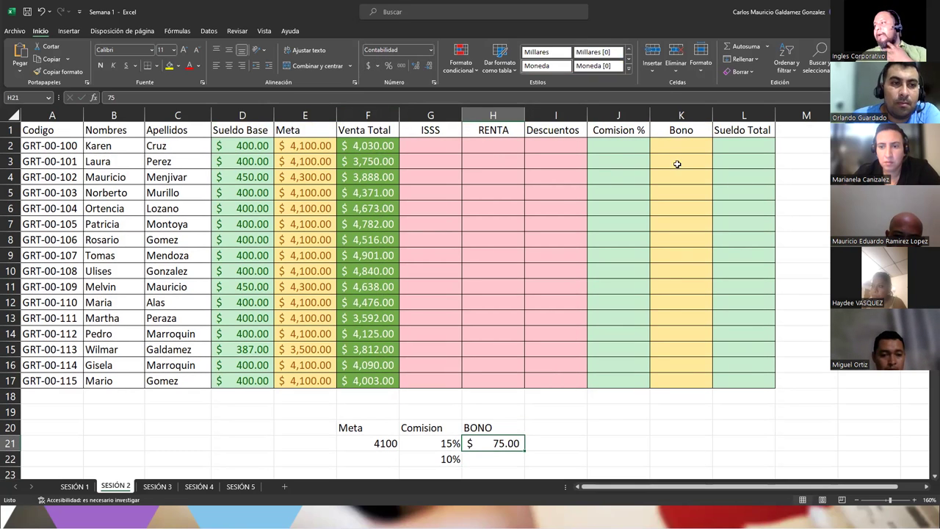
pyautogui.click(421, 148)
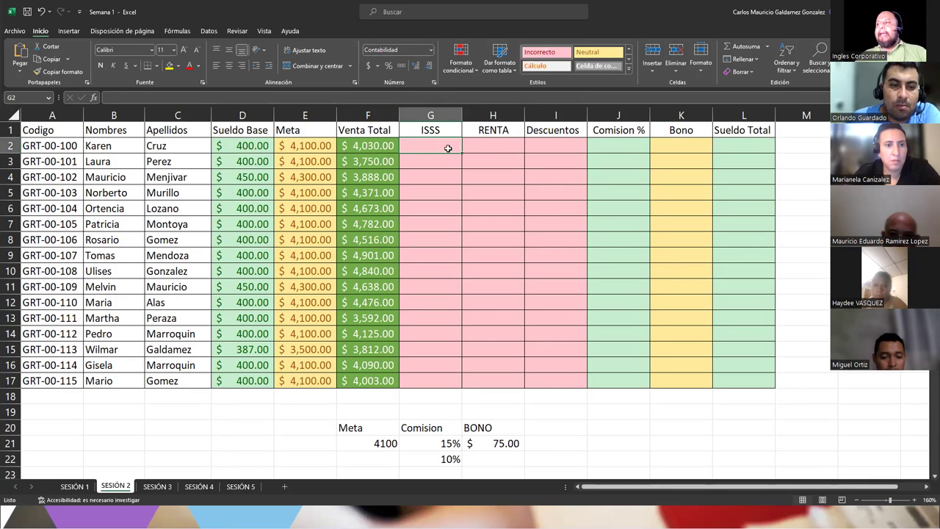
# Enter =D2*3% in G2 so the first ISSS shows $12.00 from the $400.00 base salary.
pyautogui.moveTo(242, 146); pyautogui.dragTo(238, 376)
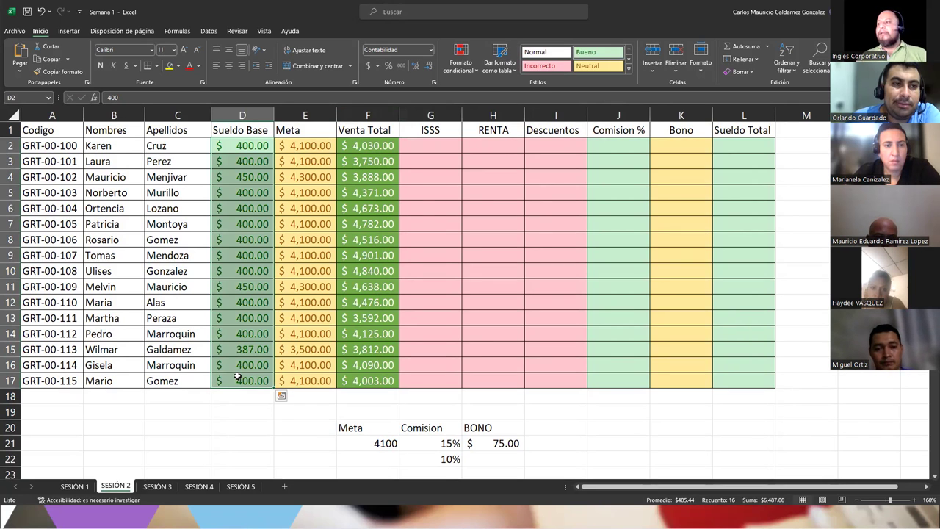
pyautogui.click(426, 148)
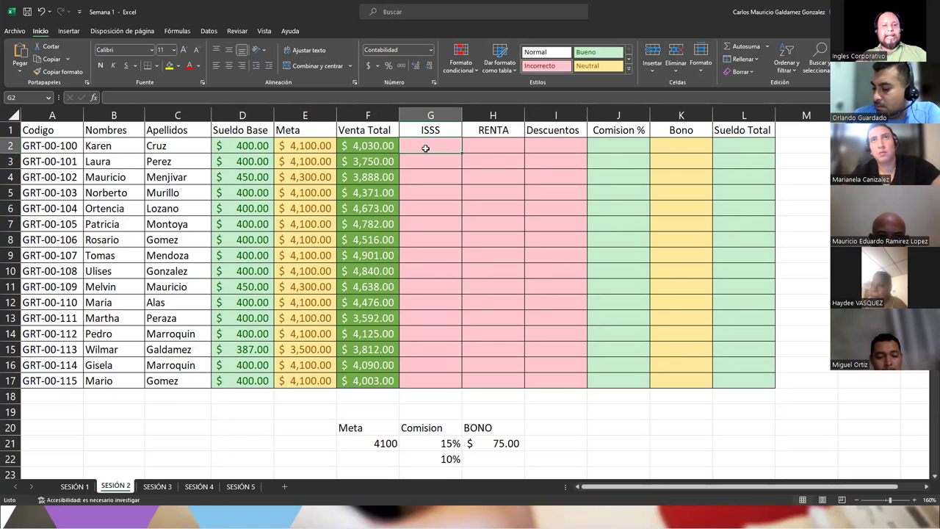
pyautogui.write('=')
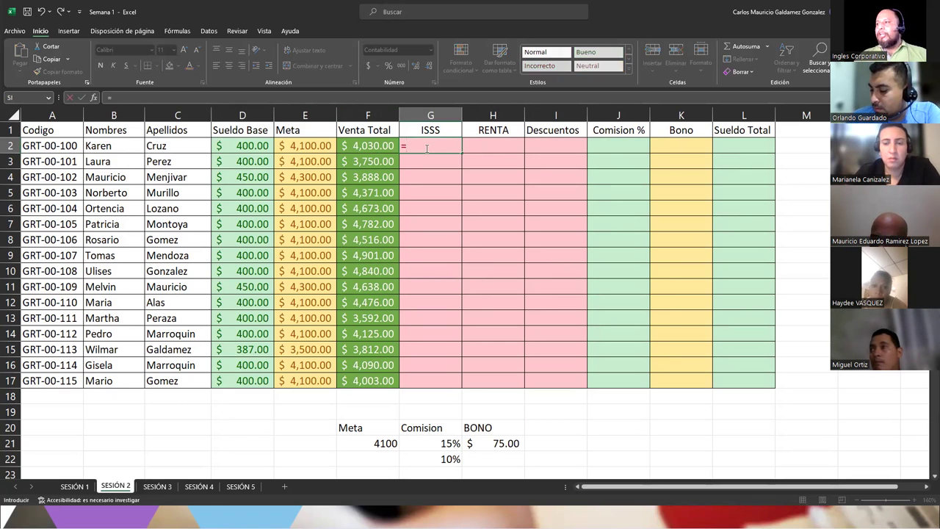
pyautogui.click(239, 147)
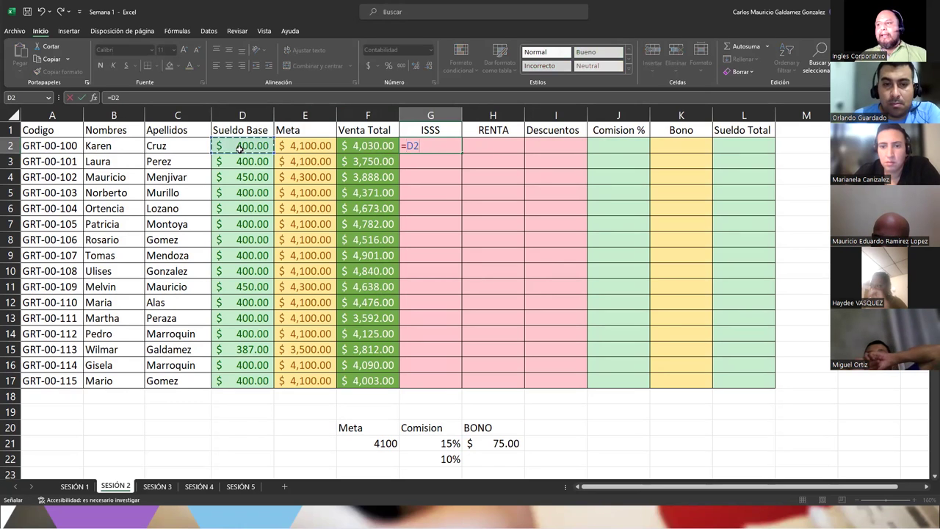
pyautogui.write('*')
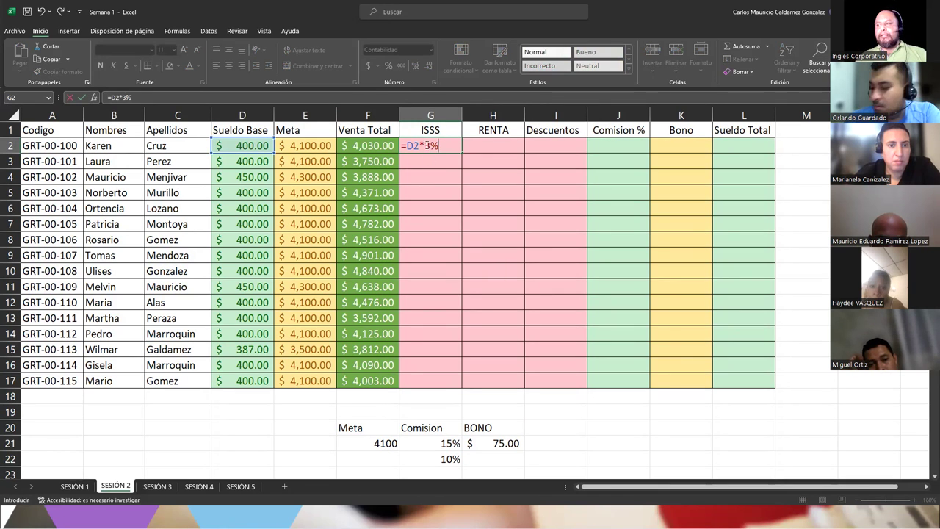
pyautogui.doubleClick(441, 145)
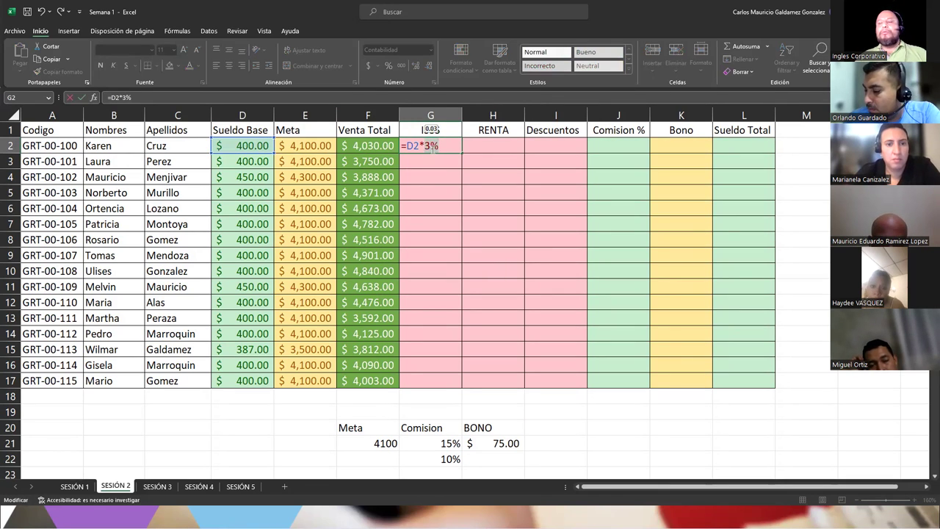
pyautogui.press('BackSpace')
pyautogui.write('0.03')
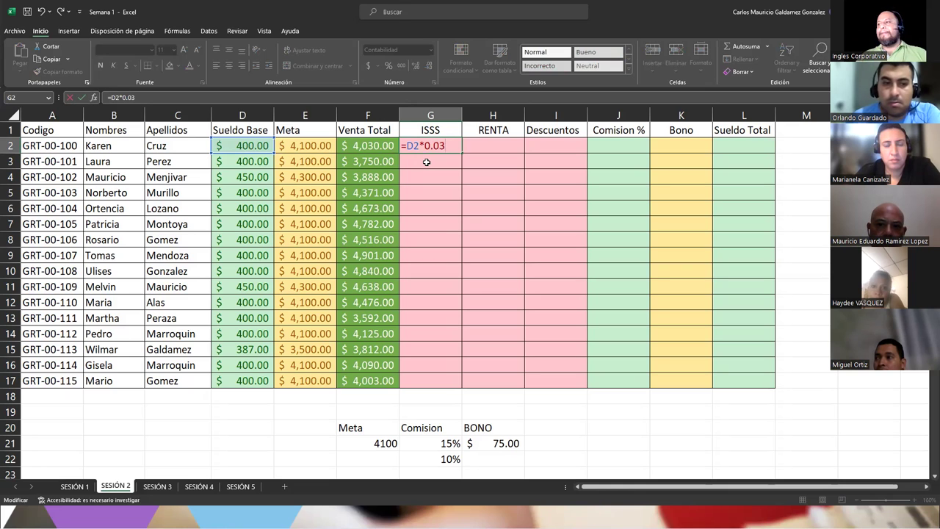
pyautogui.press('BackSpace')
pyautogui.press('BackSpace')
pyautogui.press('BackSpace')
pyautogui.press('BackSpace')
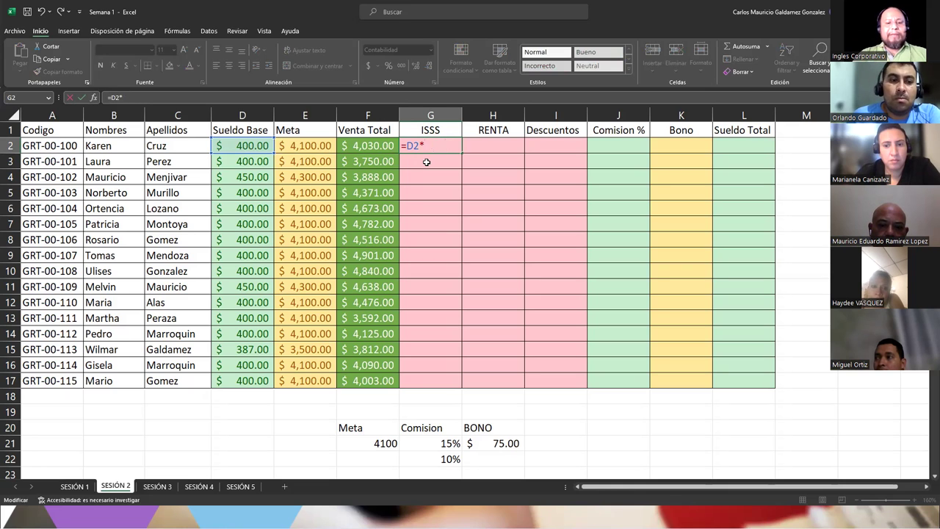
pyautogui.write('3%')
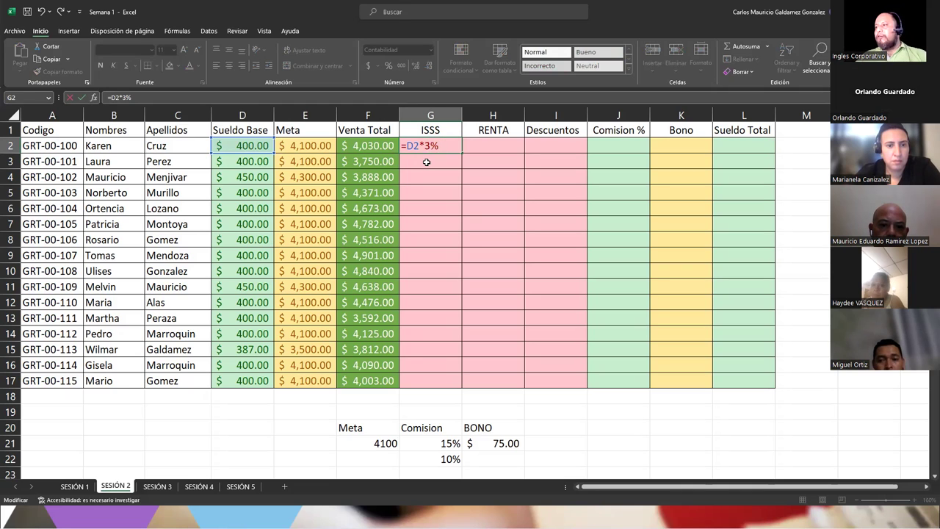
pyautogui.press('Tab')
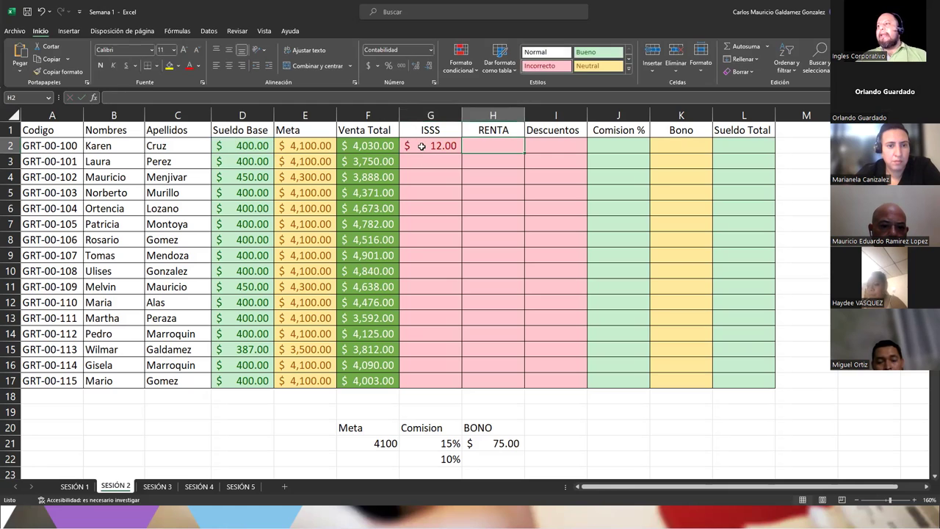
# Review G2's =D2*3% formula against D2, then begin an equals-sign formula in H2.
pyautogui.click(421, 147)
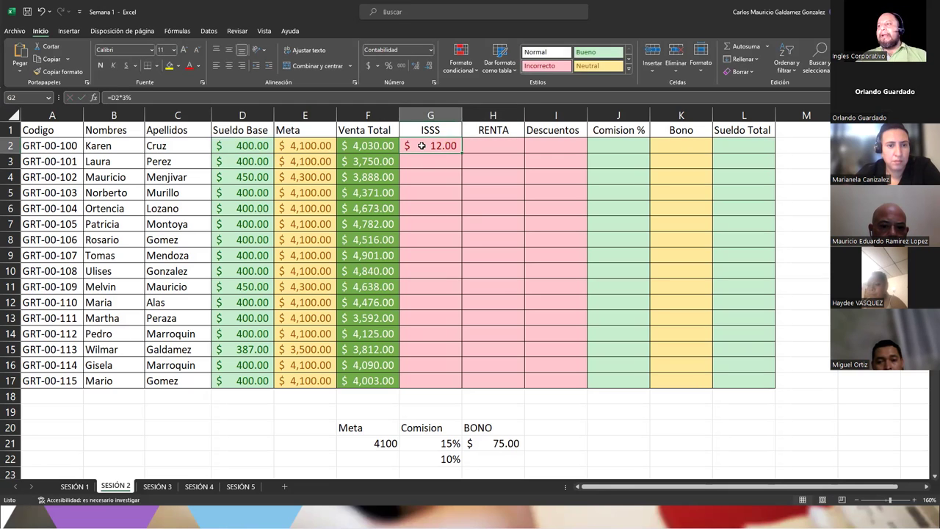
pyautogui.click(244, 144)
pyautogui.click(424, 145)
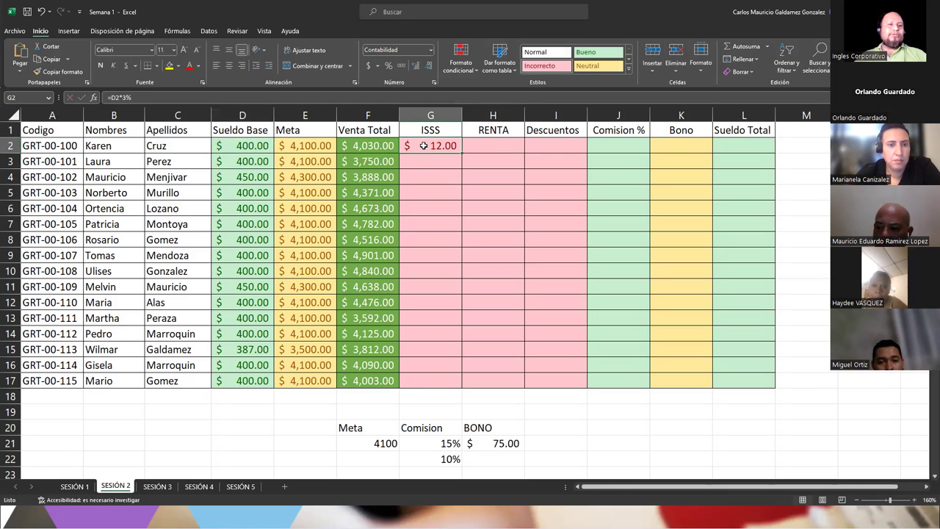
pyautogui.click(499, 146)
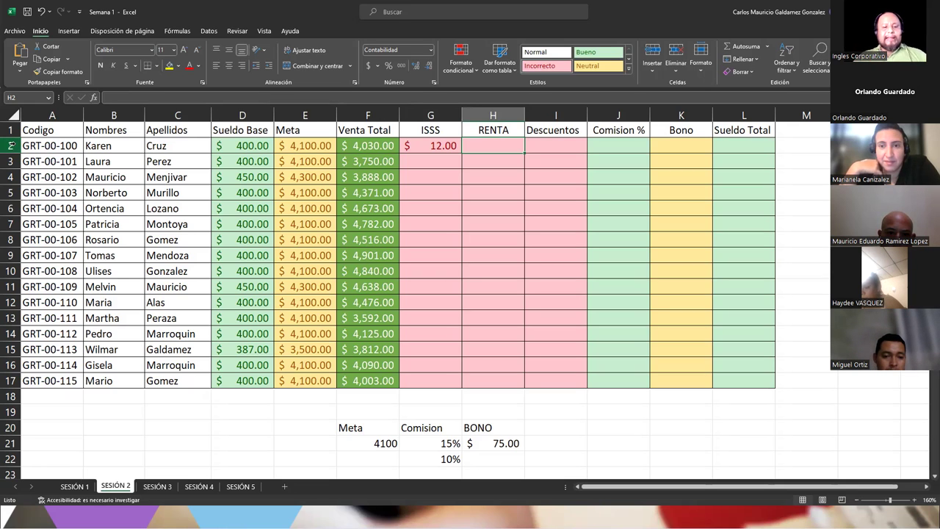
pyautogui.write('=')
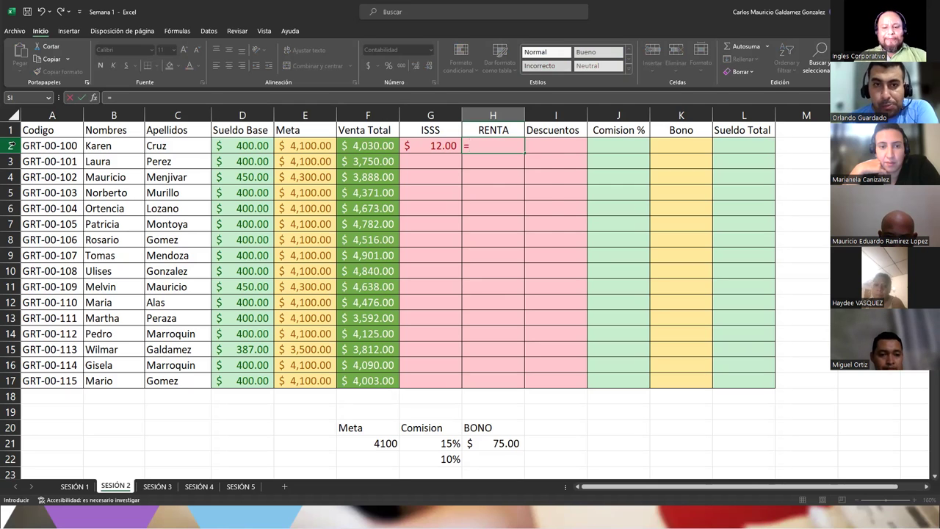
# Start an =SI( condition on D2 in H2, then cancel it.
pyautogui.write('si(')
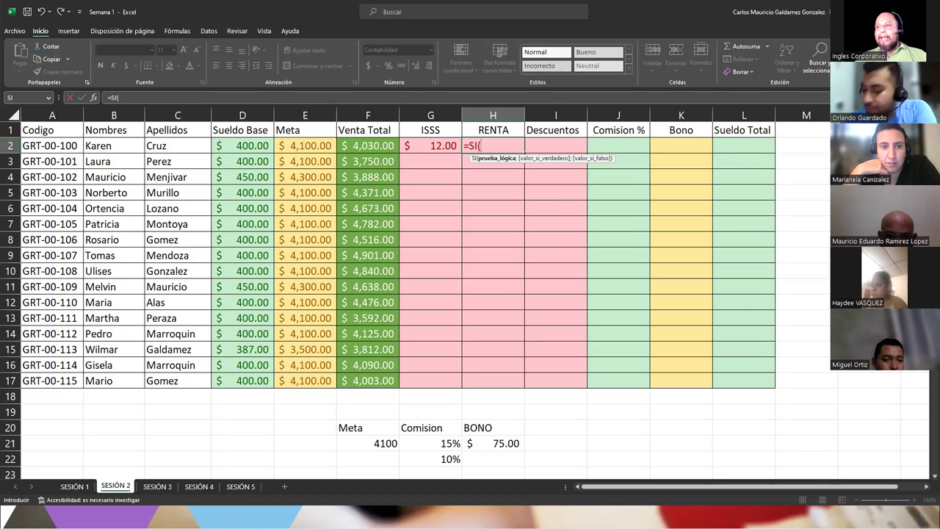
pyautogui.click(230, 146)
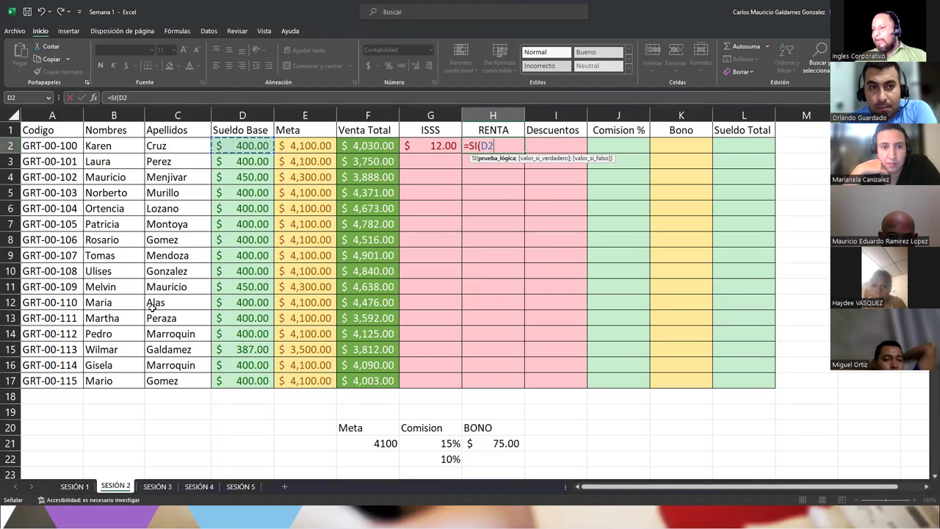
pyautogui.press('Escape')
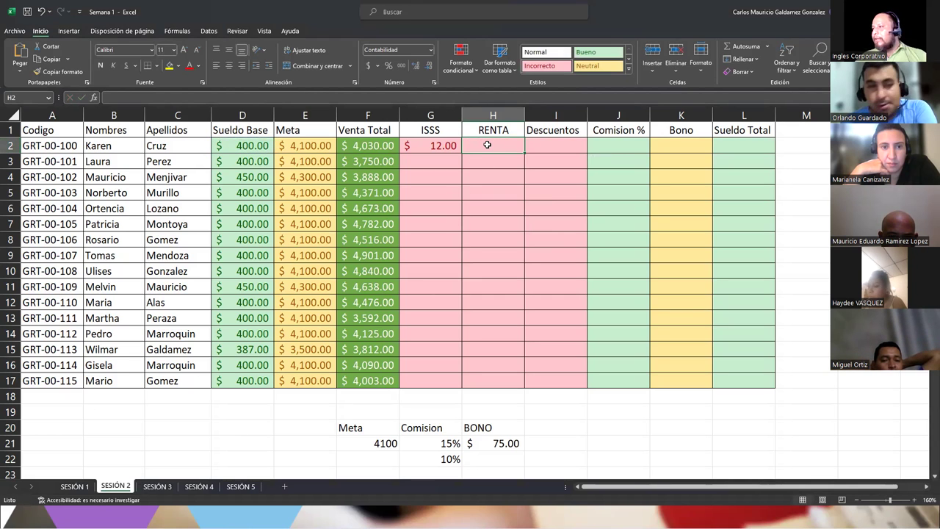
# Insert a greater-than sign into H2 through the Insert Symbol dialog.
pyautogui.doubleClick(487, 145)
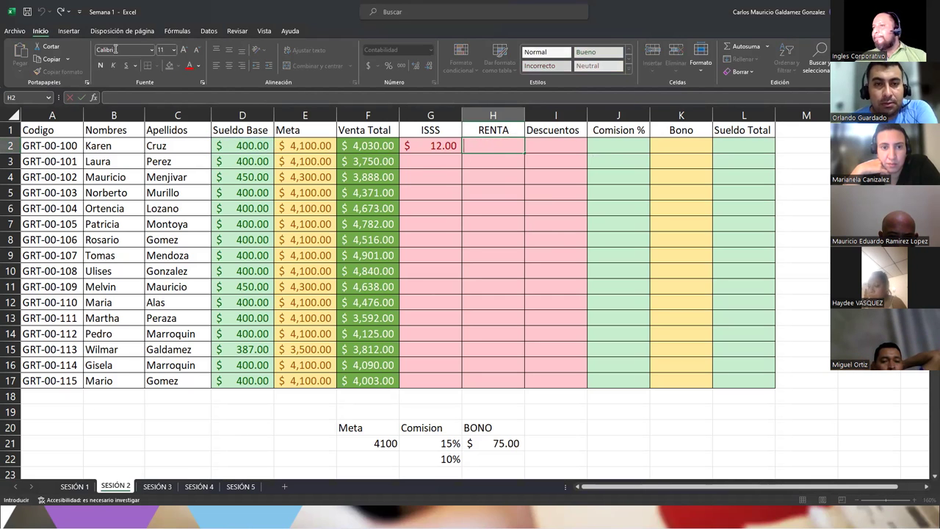
pyautogui.click(69, 31)
pyautogui.click(910, 55)
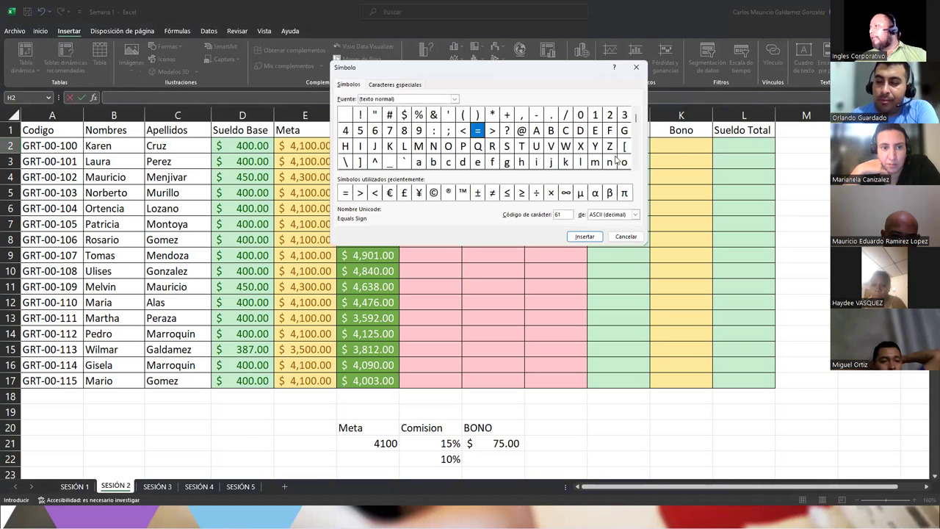
pyautogui.click(492, 130)
pyautogui.click(579, 238)
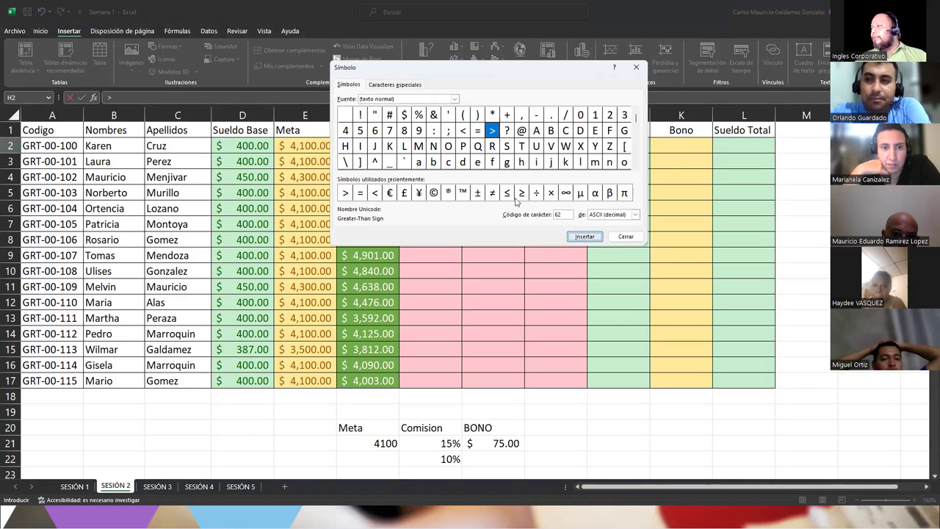
pyautogui.click(625, 236)
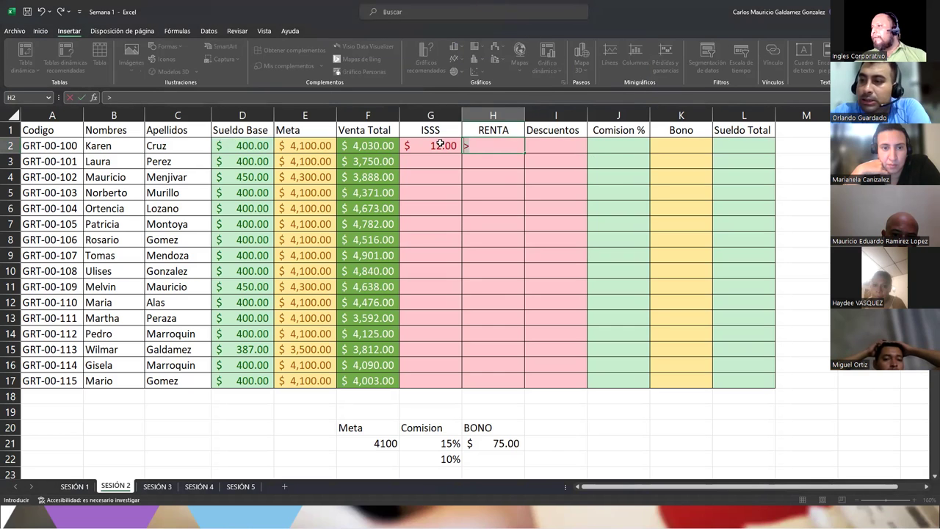
# Enter =SI(D2>=400;D2*10%;0) in H2 so RENTA shows $40.00 for the $400.00 base salary.
pyautogui.click(486, 148)
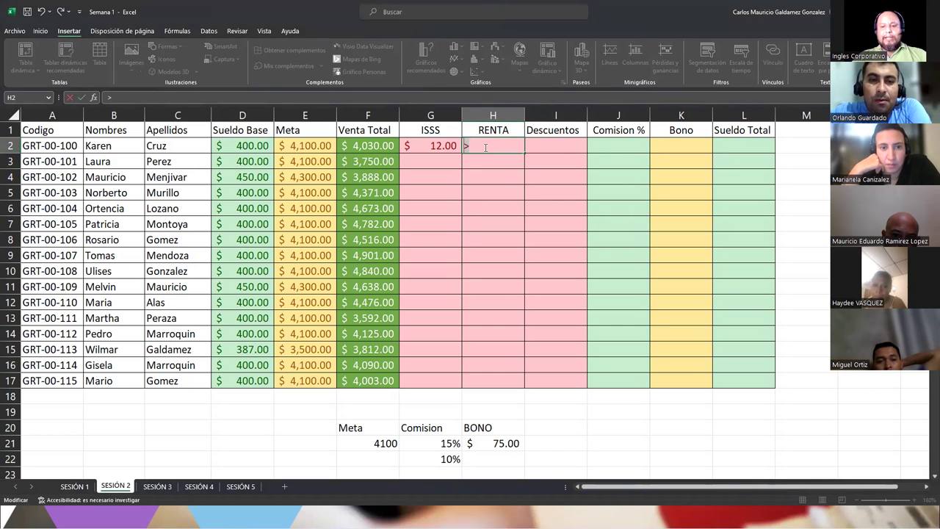
pyautogui.press('BackSpace')
pyautogui.write('=SI(')
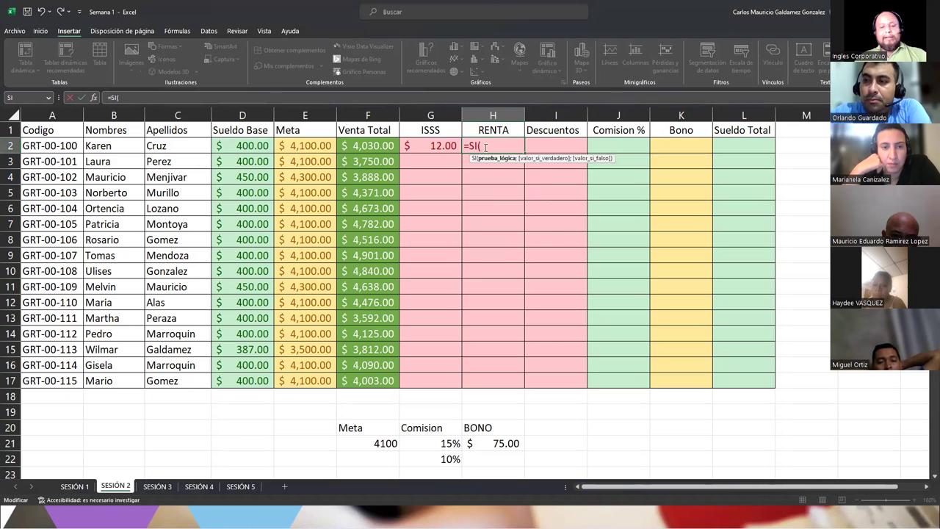
pyautogui.click(233, 145)
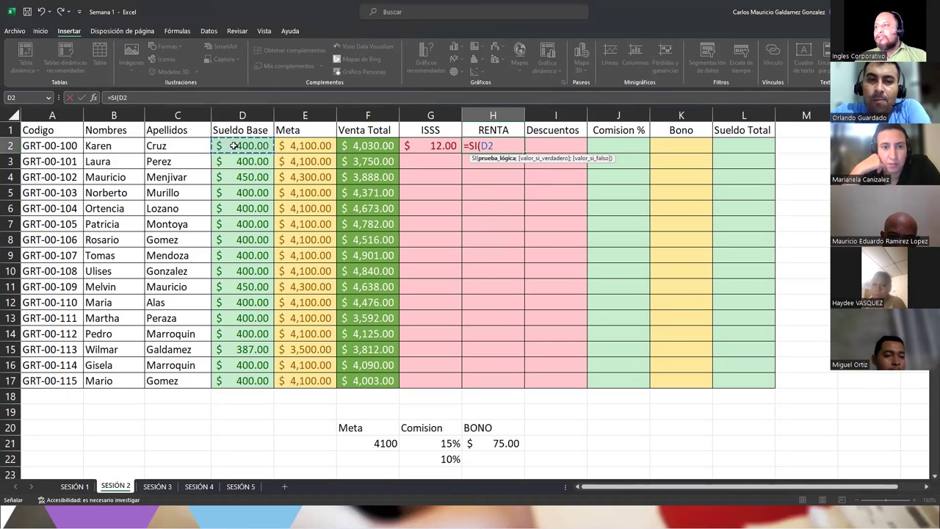
pyautogui.write('>')
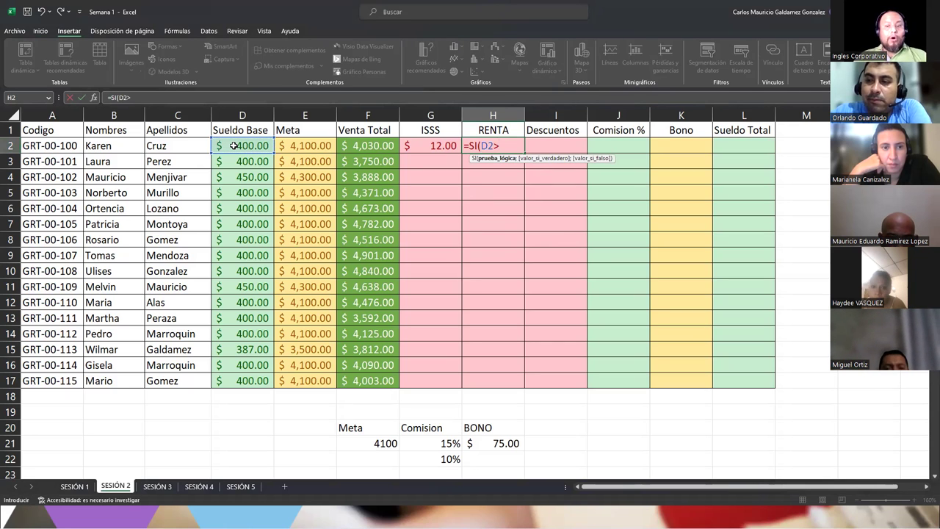
pyautogui.write('=400')
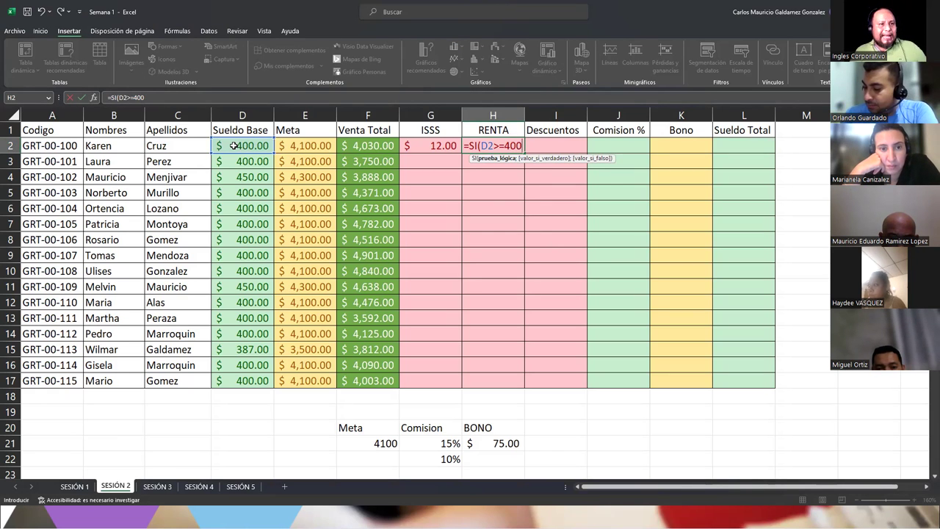
pyautogui.write(';')
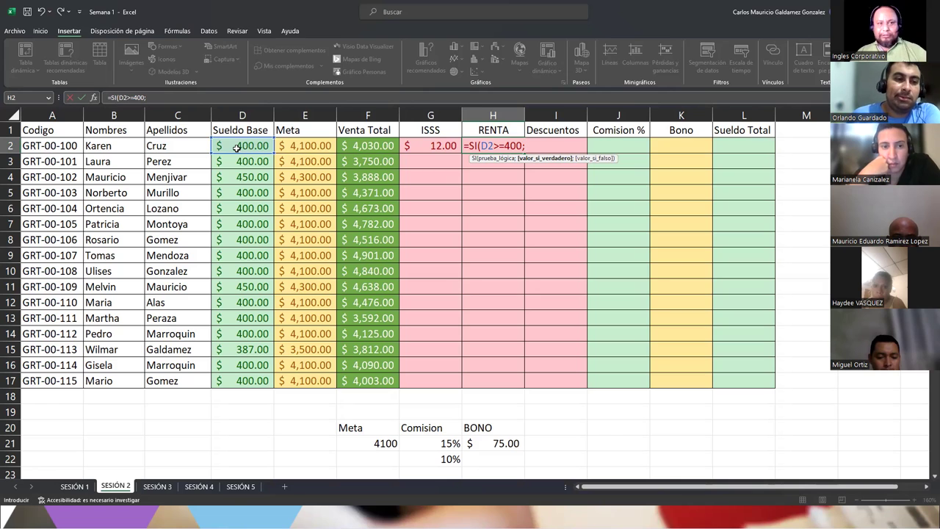
pyautogui.click(236, 148)
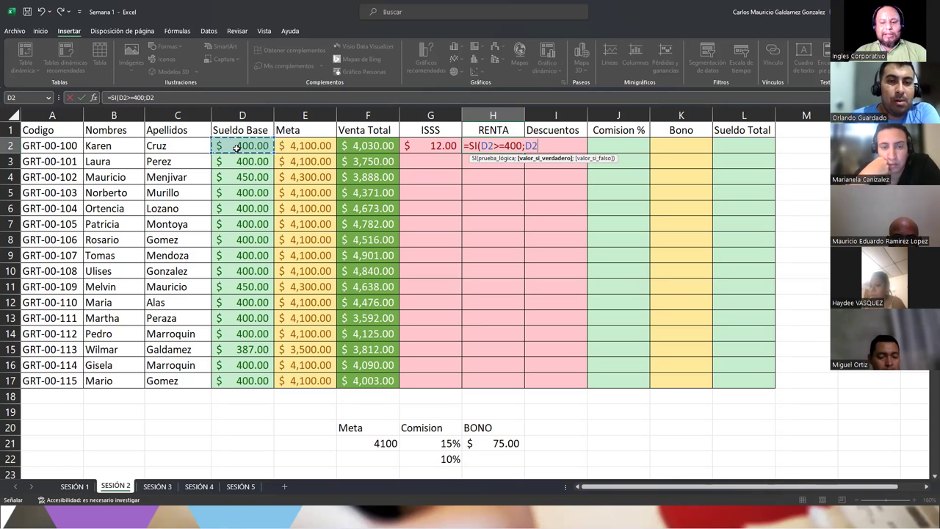
pyautogui.write('*10%')
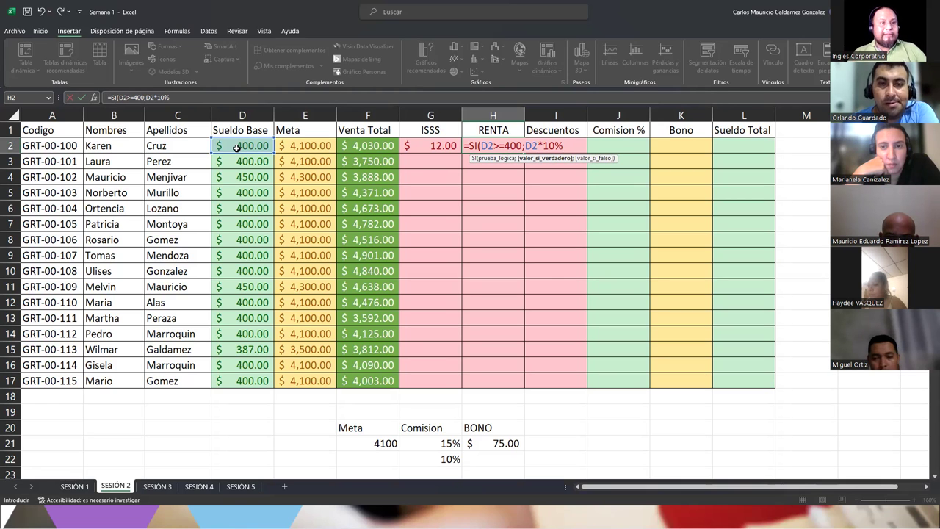
pyautogui.write(';')
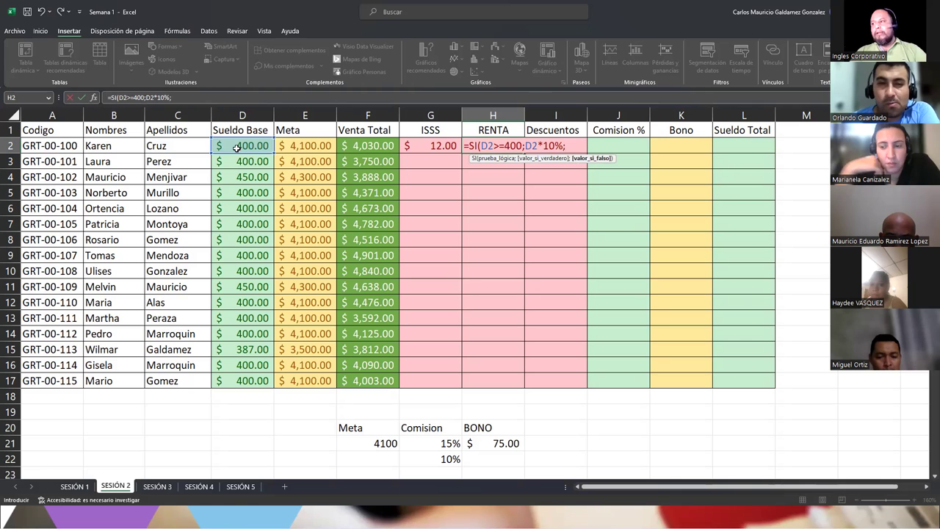
pyautogui.write('0)')
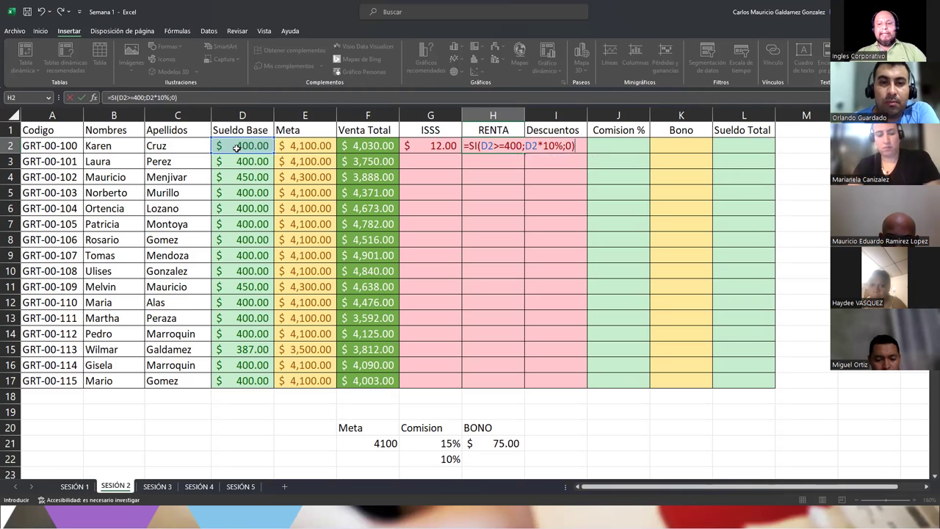
pyautogui.press('Return')
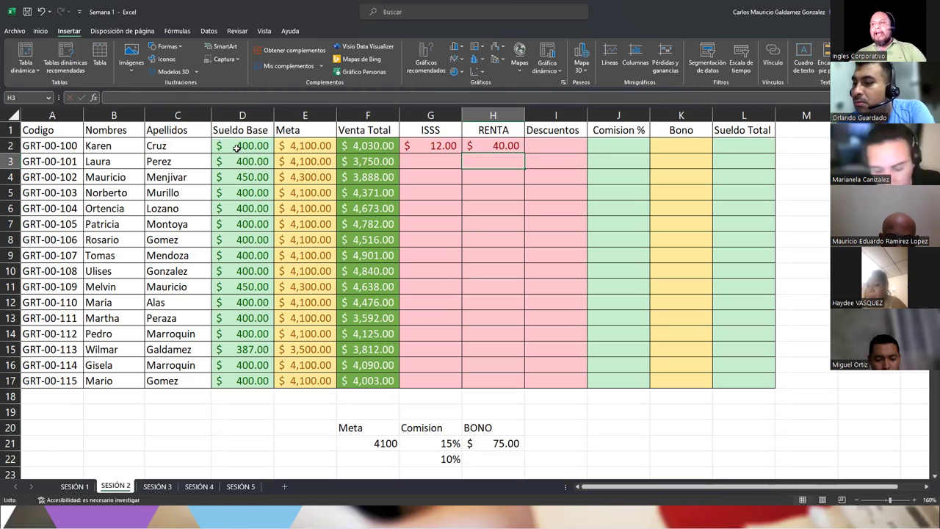
pyautogui.click(236, 147)
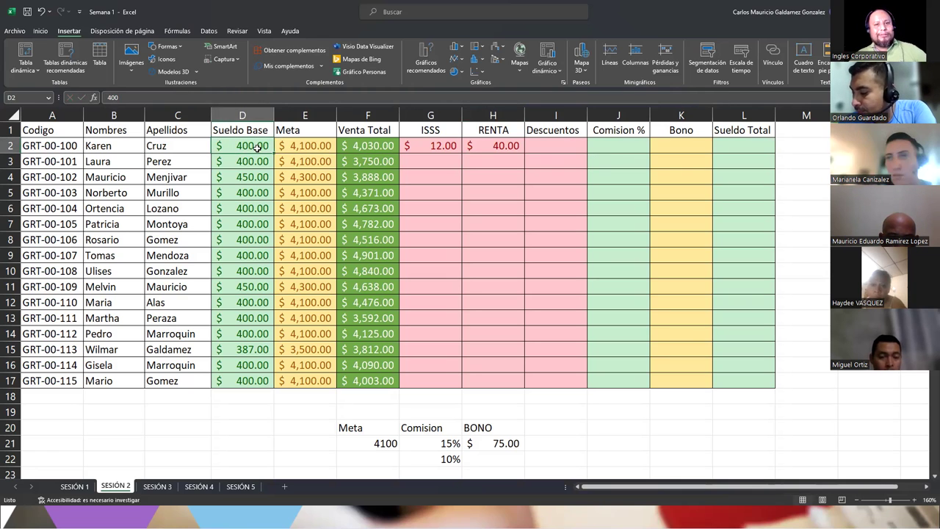
pyautogui.click(501, 149)
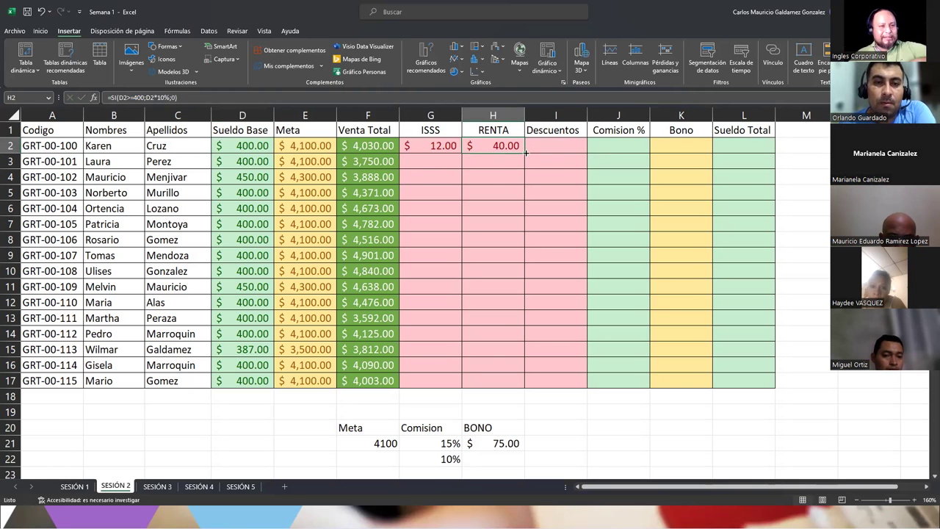
pyautogui.moveTo(525, 152); pyautogui.dragTo(497, 384)
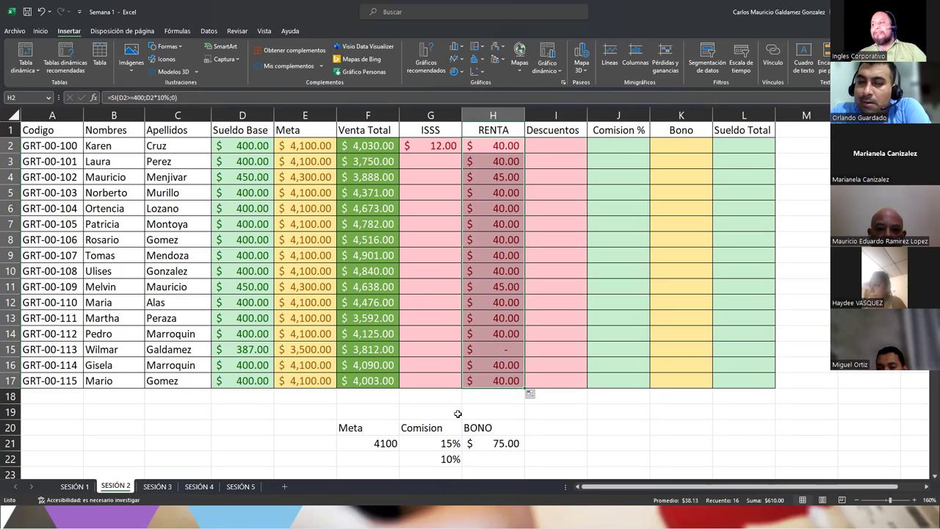
pyautogui.click(488, 349)
pyautogui.click(246, 349)
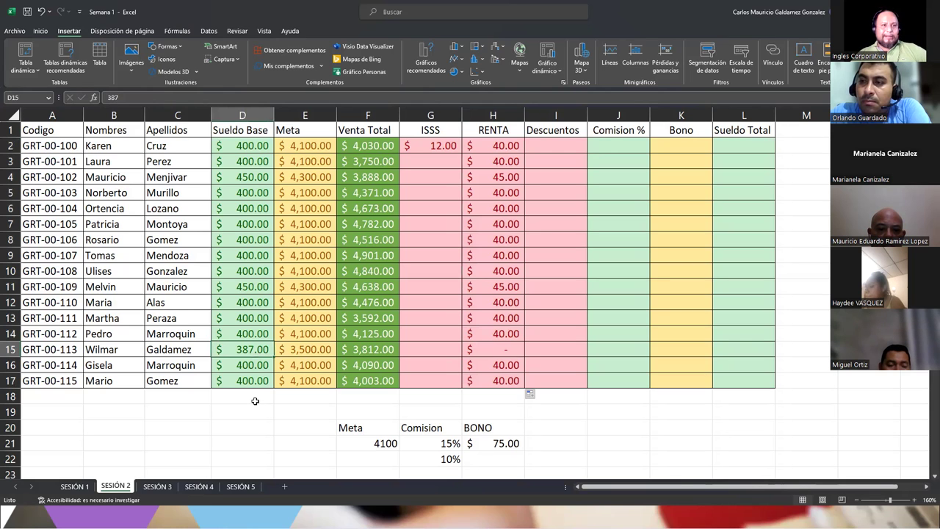
pyautogui.doubleClick(517, 354)
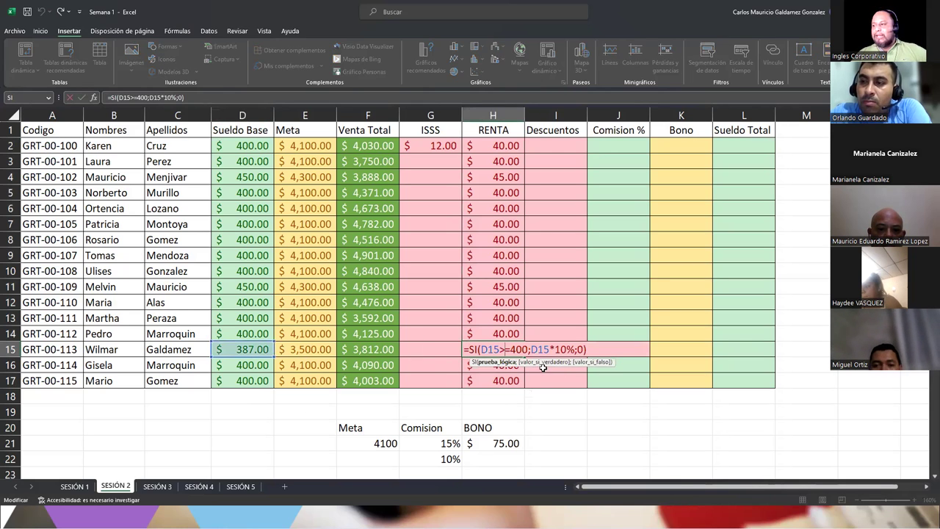
pyautogui.moveTo(481, 349); pyautogui.dragTo(501, 350)
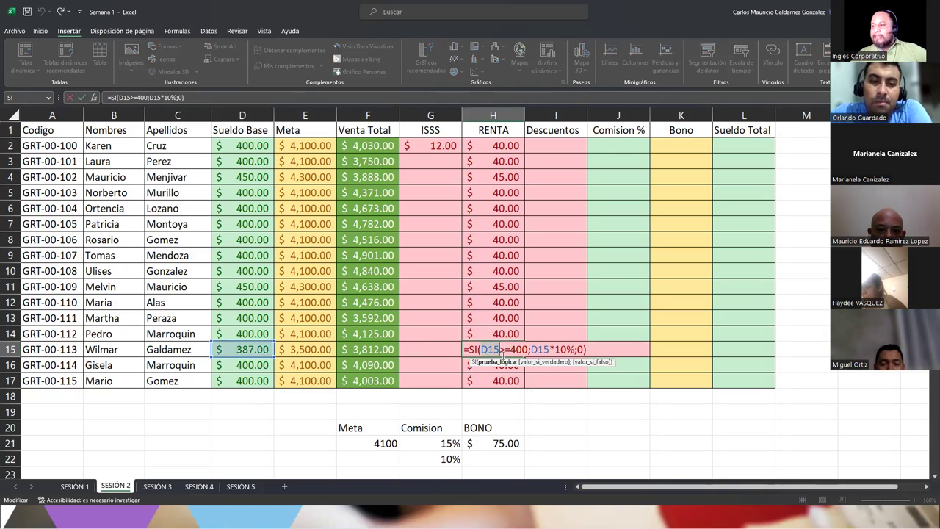
pyautogui.click(542, 351)
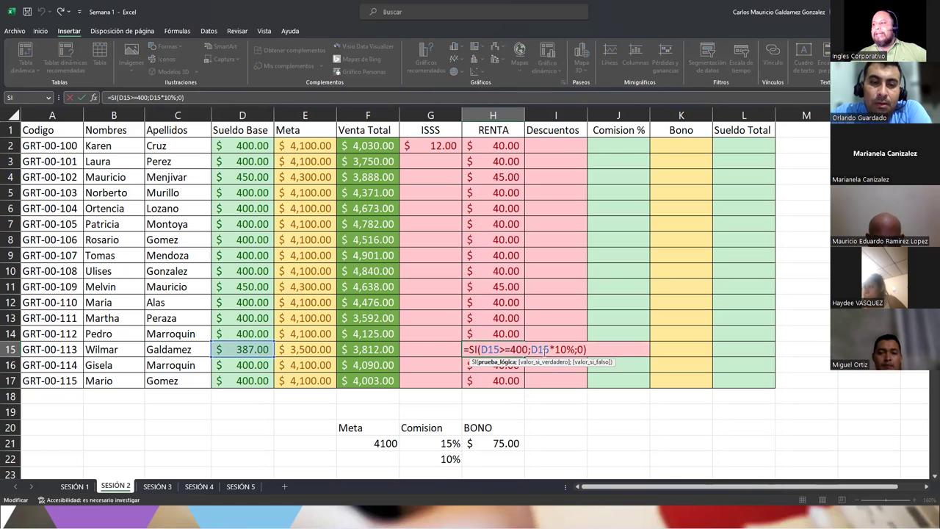
pyautogui.click(576, 350)
pyautogui.click(580, 350)
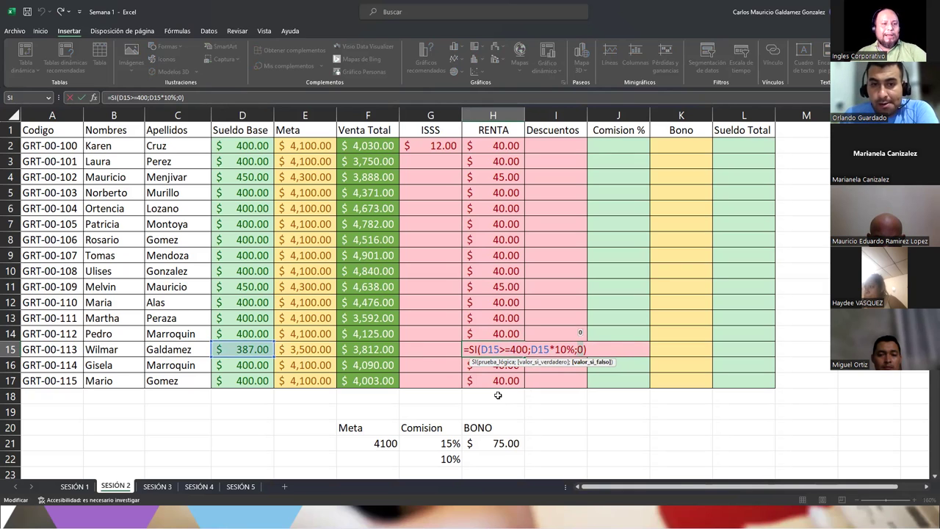
pyautogui.hotkey('ctrl', 'Return')
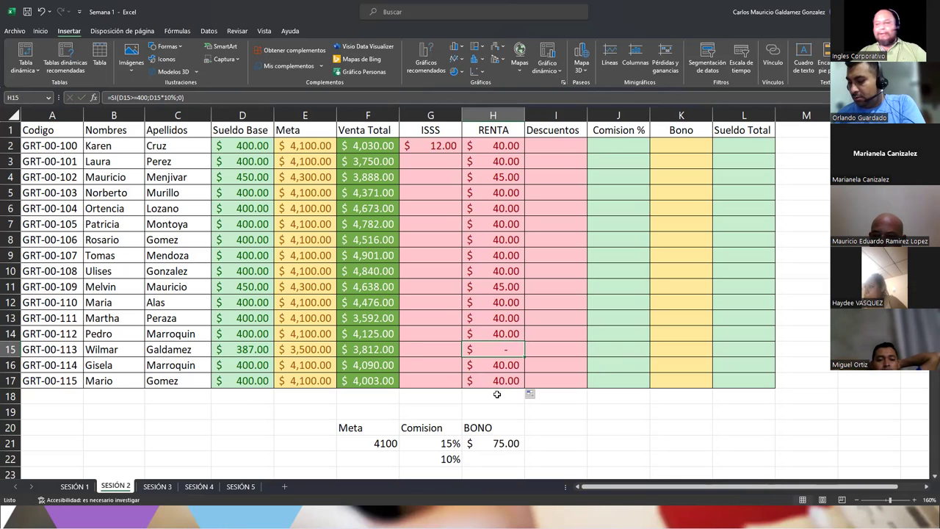
pyautogui.moveTo(484, 163); pyautogui.dragTo(492, 383)
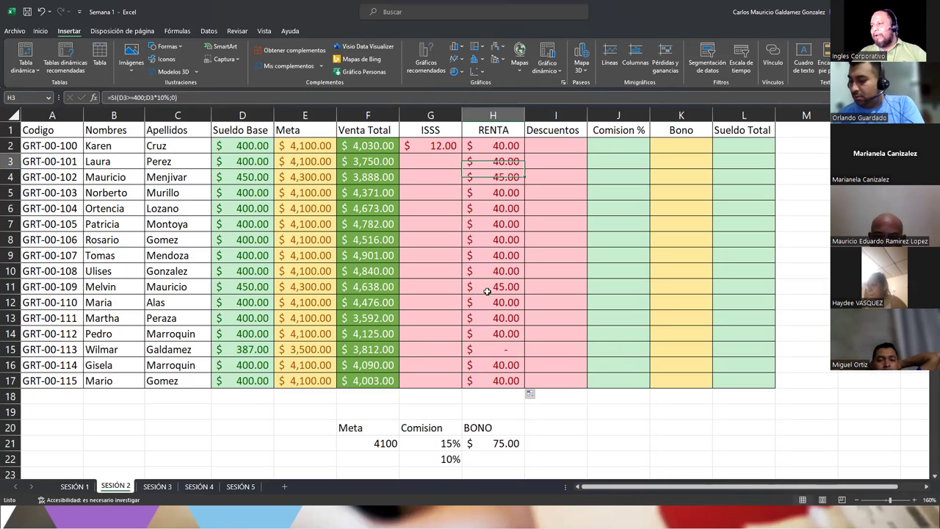
pyautogui.press('Delete')
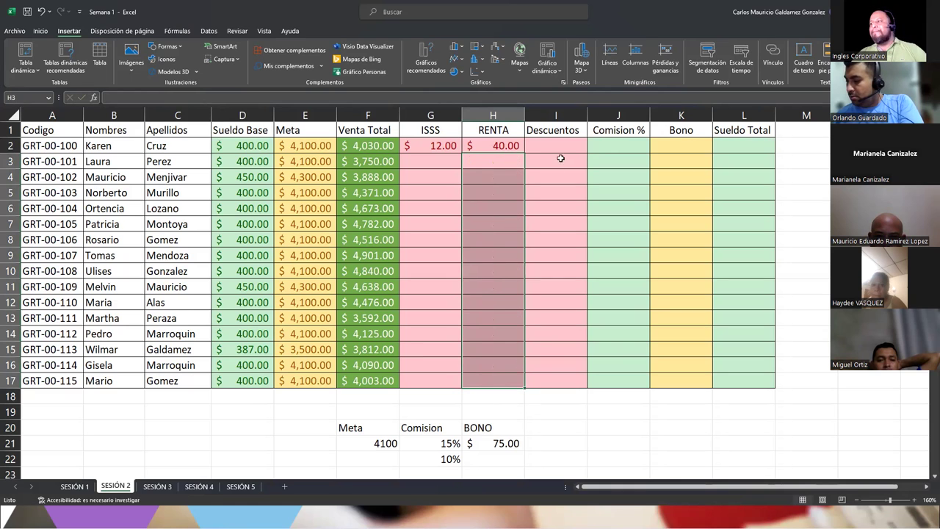
# Enter =G2+H2 in I2 so Descuentos shows $52.00.
pyautogui.click(561, 146)
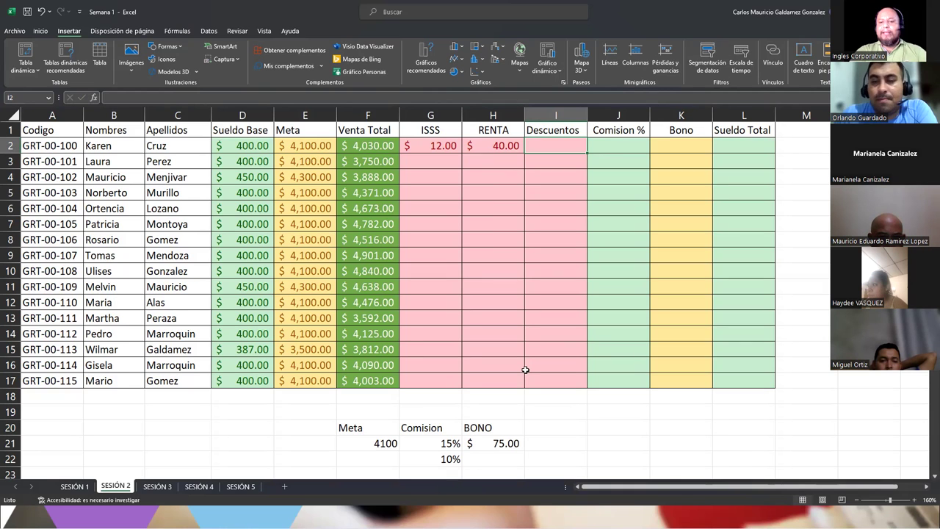
pyautogui.write('=')
pyautogui.press('Left')
pyautogui.press('Left')
pyautogui.write('+')
pyautogui.press('Left')
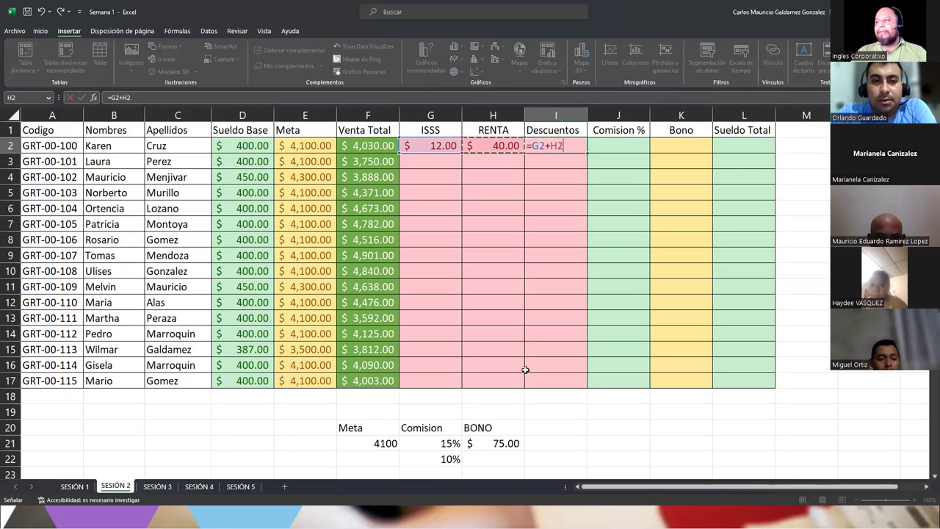
pyautogui.press('Return')
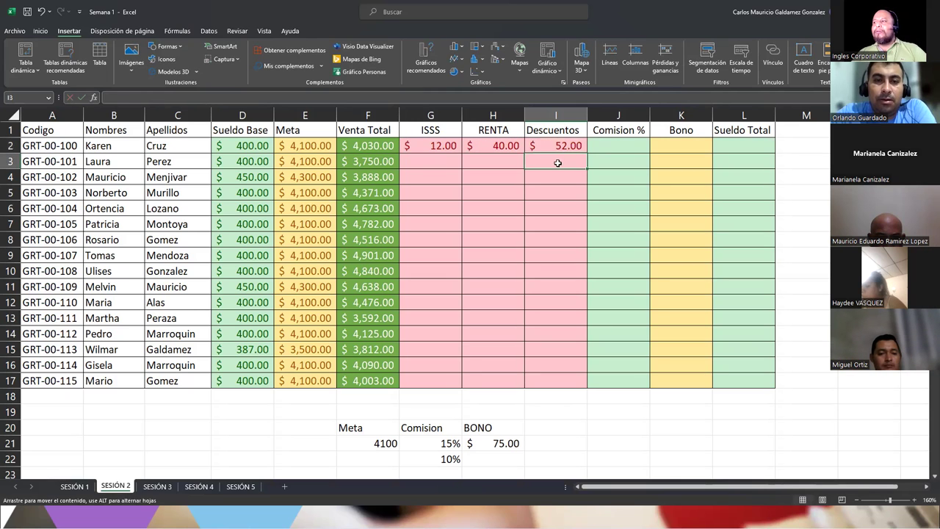
pyautogui.click(543, 144)
# Highlight the first employee's name and the three deduction results in row 2.
pyautogui.click(140, 145)
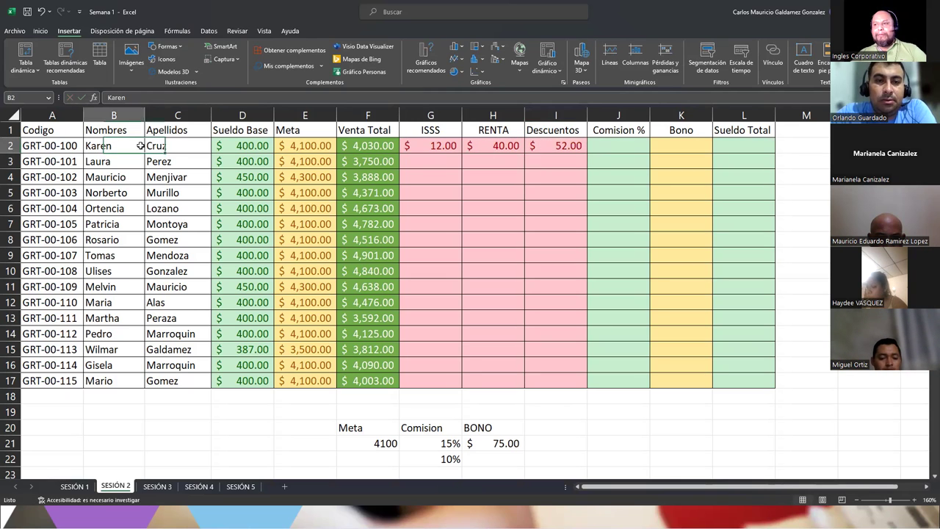
pyautogui.moveTo(141, 146); pyautogui.dragTo(155, 146)
pyautogui.click(562, 144)
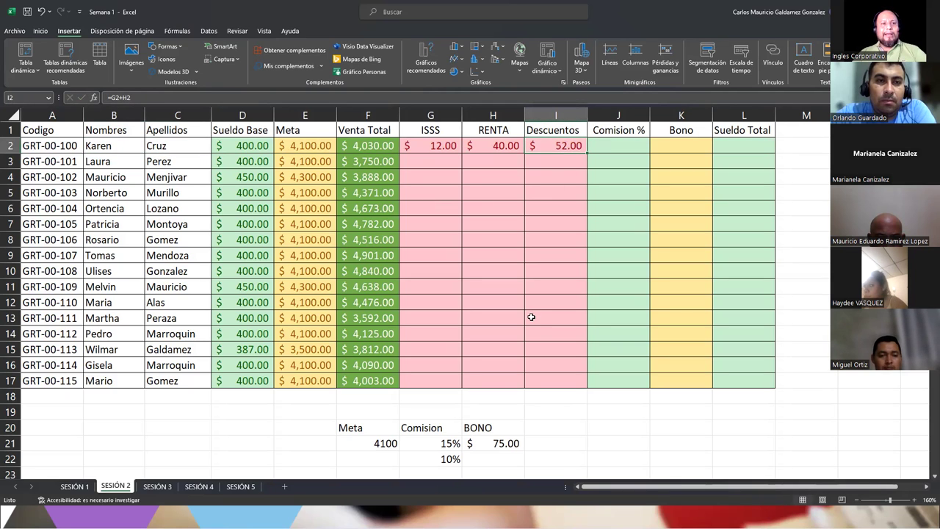
pyautogui.moveTo(433, 145); pyautogui.dragTo(537, 148)
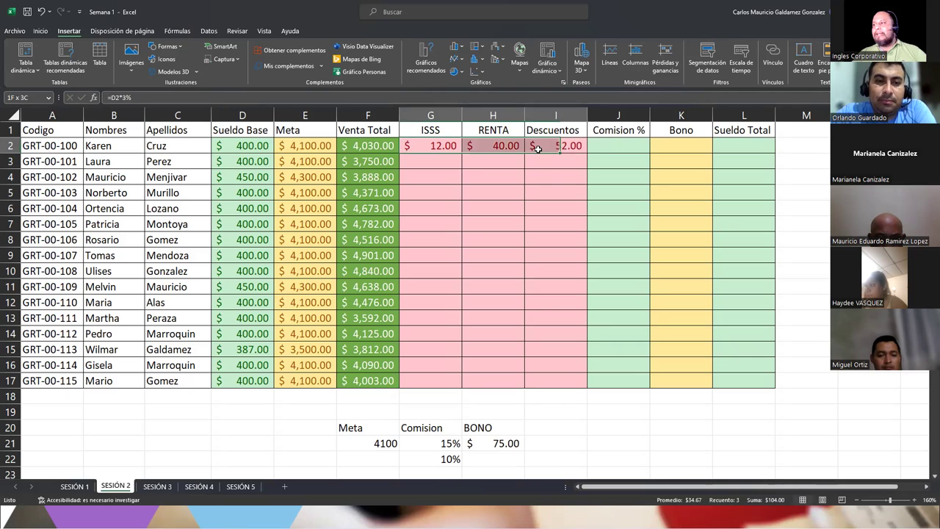
pyautogui.click(601, 144)
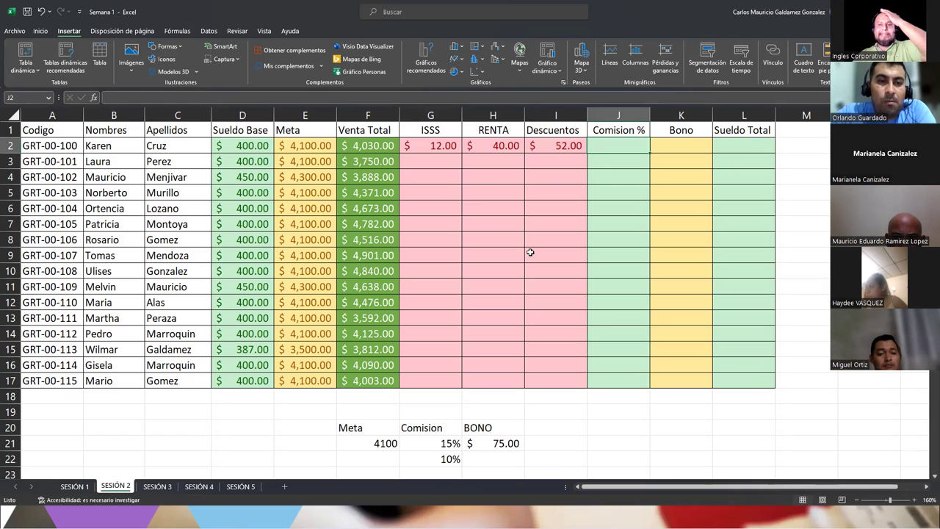
# Enter =SI(F2>4100;15%;10%) in J2, giving 10% commission for the $4,030.00 sales.
pyautogui.write('=')
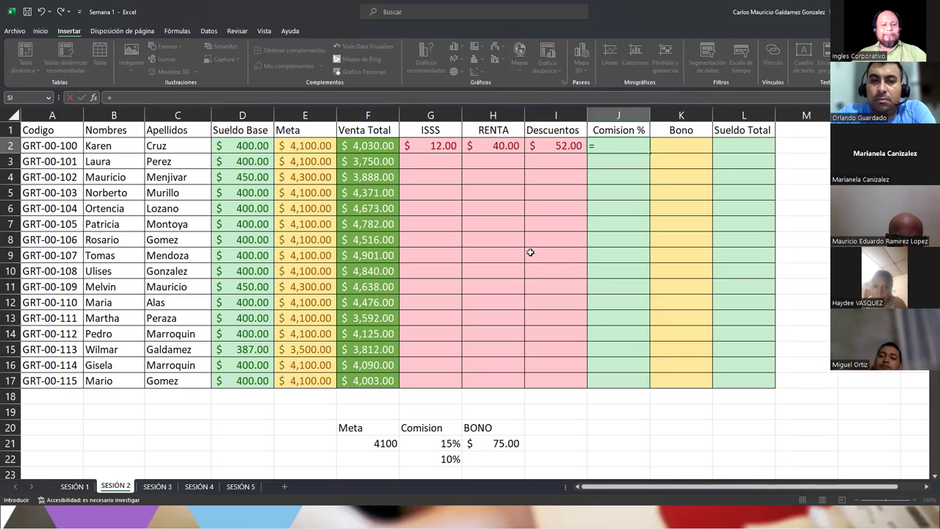
pyautogui.write('si')
pyautogui.press('Tab')
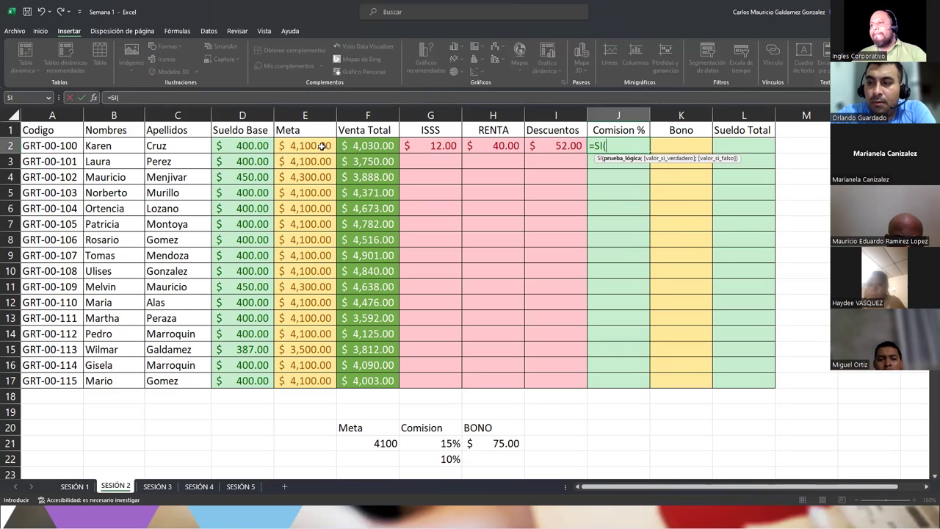
pyautogui.click(362, 145)
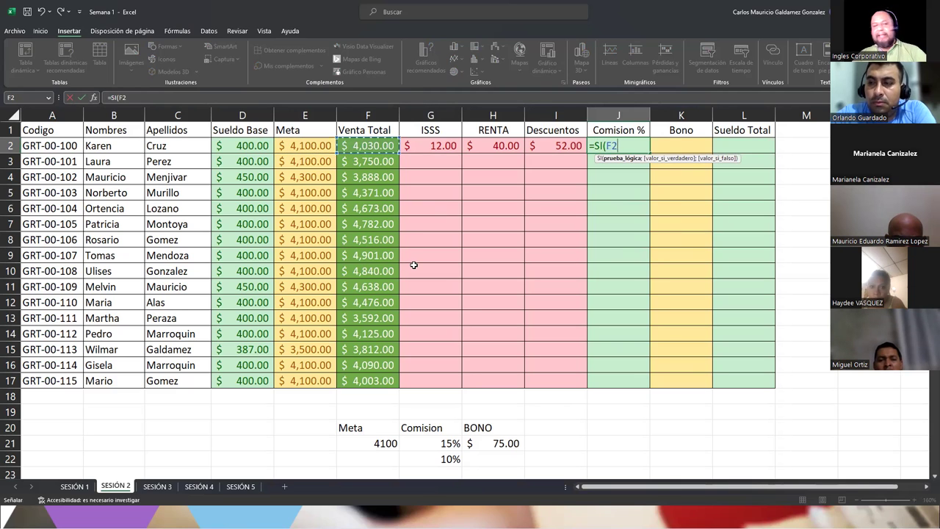
pyautogui.write('>')
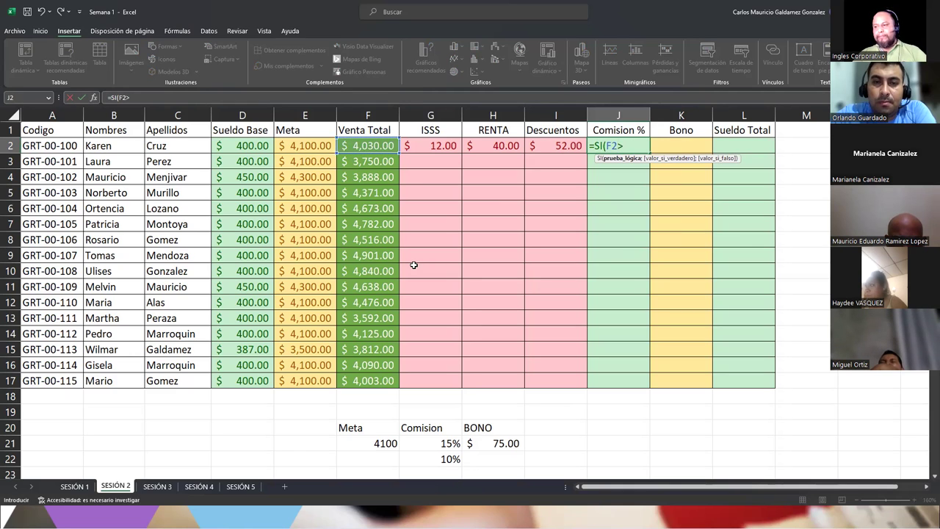
pyautogui.write('4100')
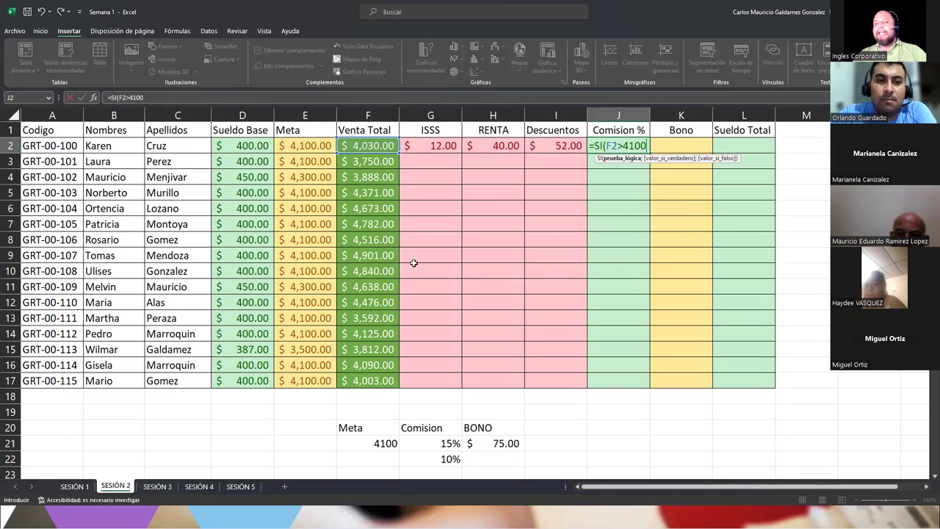
pyautogui.write(';')
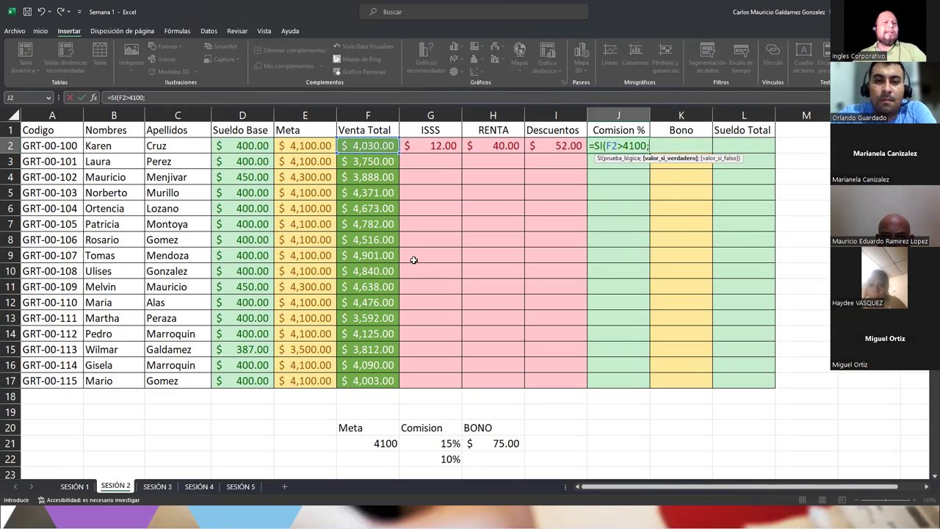
pyautogui.write('15%')
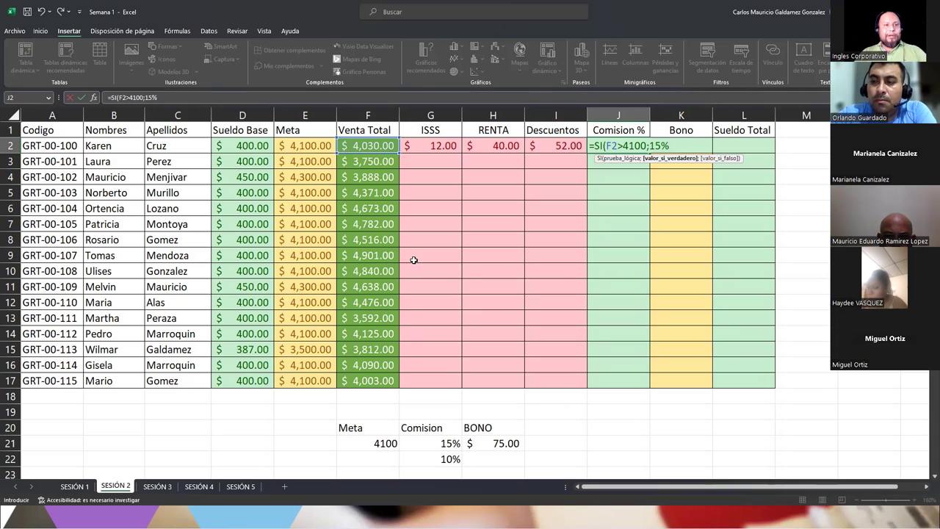
pyautogui.write(';')
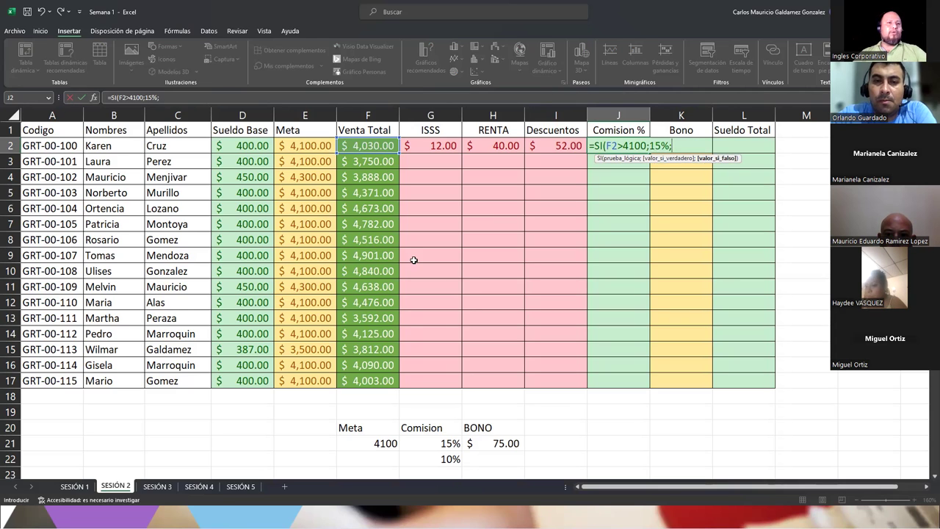
pyautogui.write('10%)')
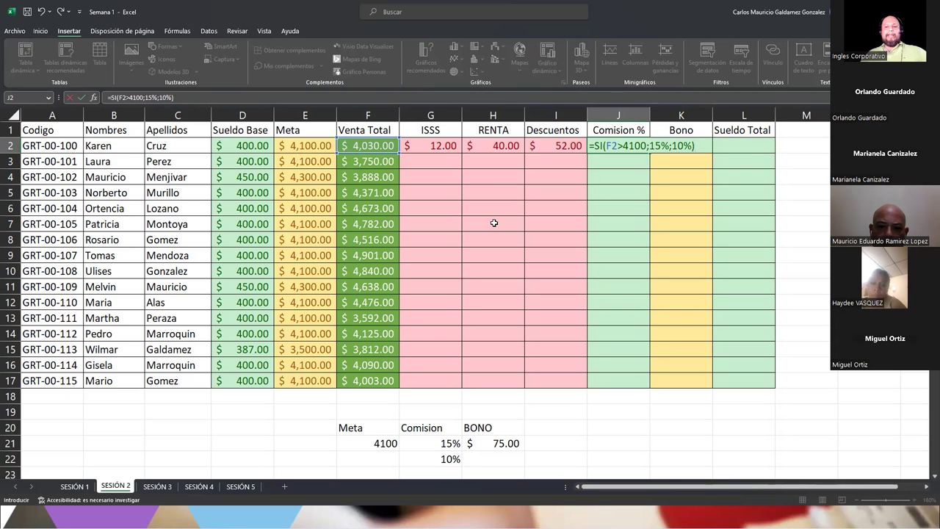
pyautogui.press('Return')
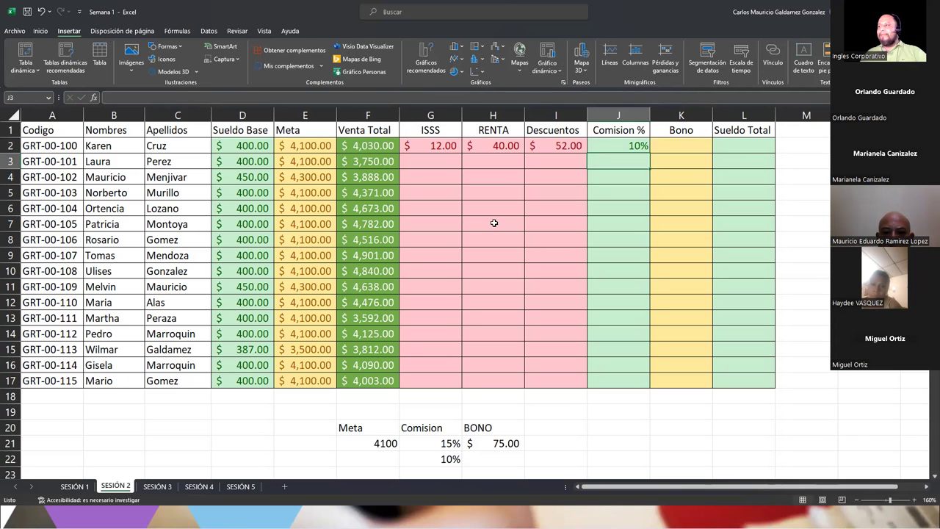
# Enter a $75.00 bonus in K2 for the first employee, then move to L2.
pyautogui.press('Right')
pyautogui.press('Up')
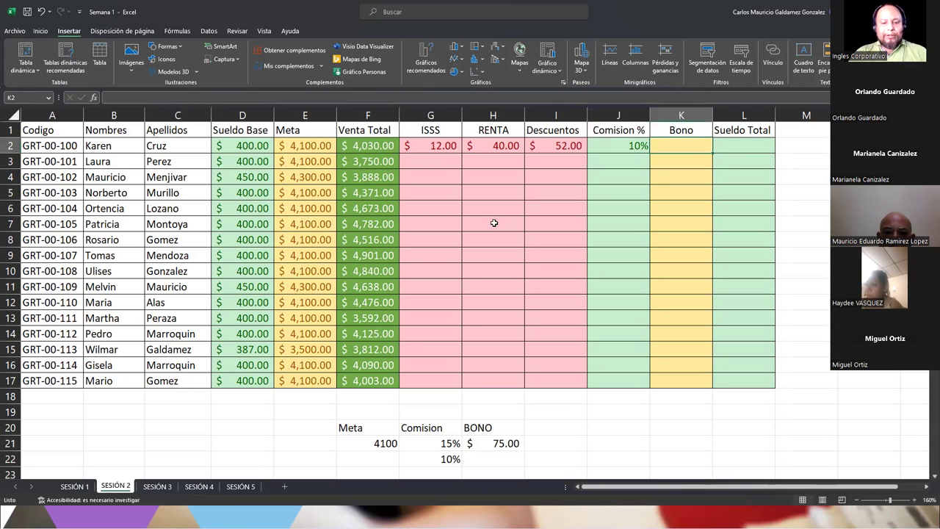
pyautogui.write('75')
pyautogui.press('Return')
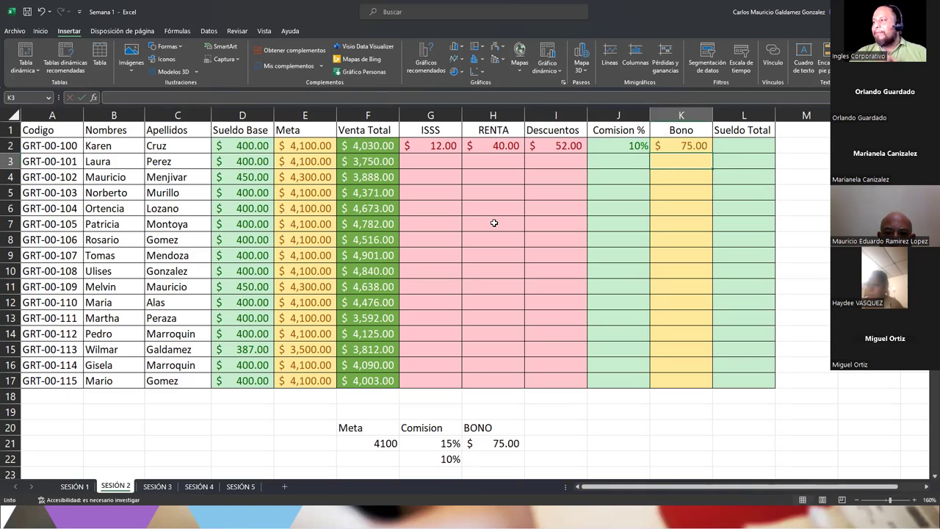
pyautogui.press('Right')
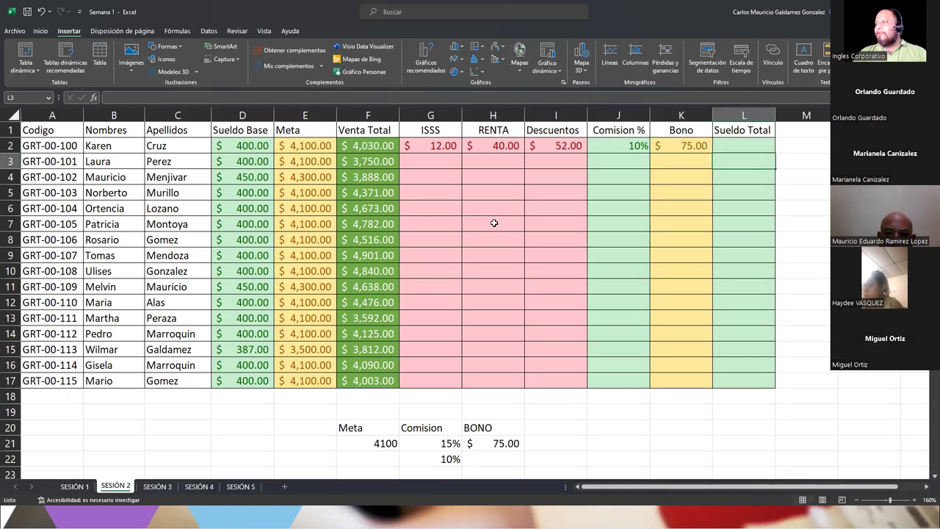
pyautogui.press('Up')
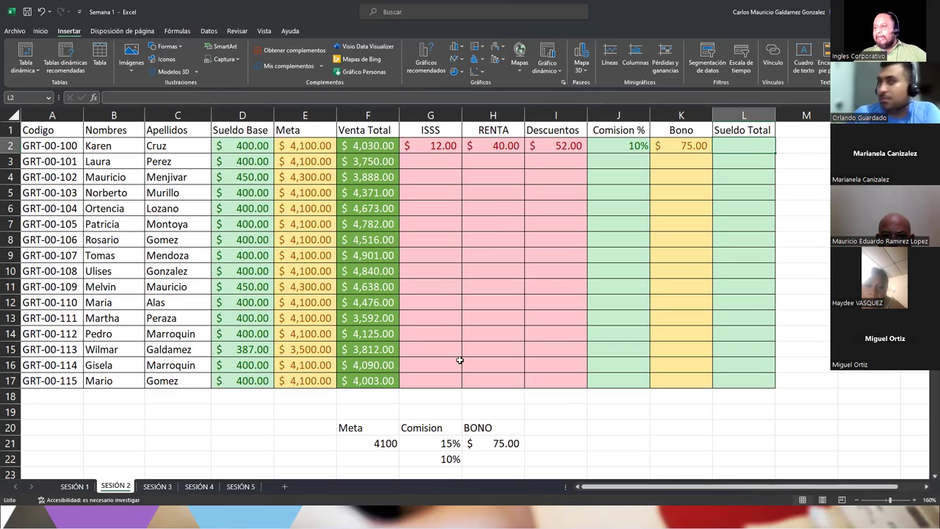
# Review the BONO reference value below the table and the commission formula in J2.
pyautogui.moveTo(487, 428); pyautogui.dragTo(484, 445)
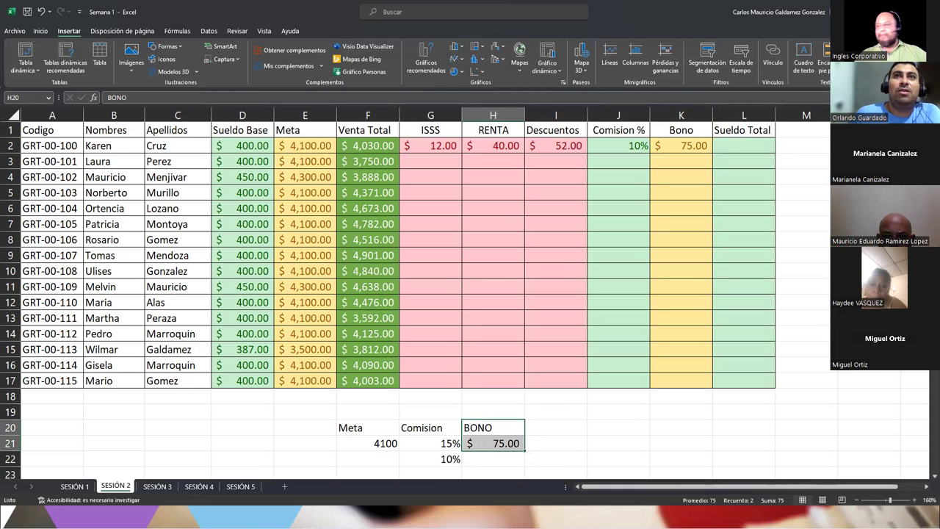
pyautogui.click(727, 147)
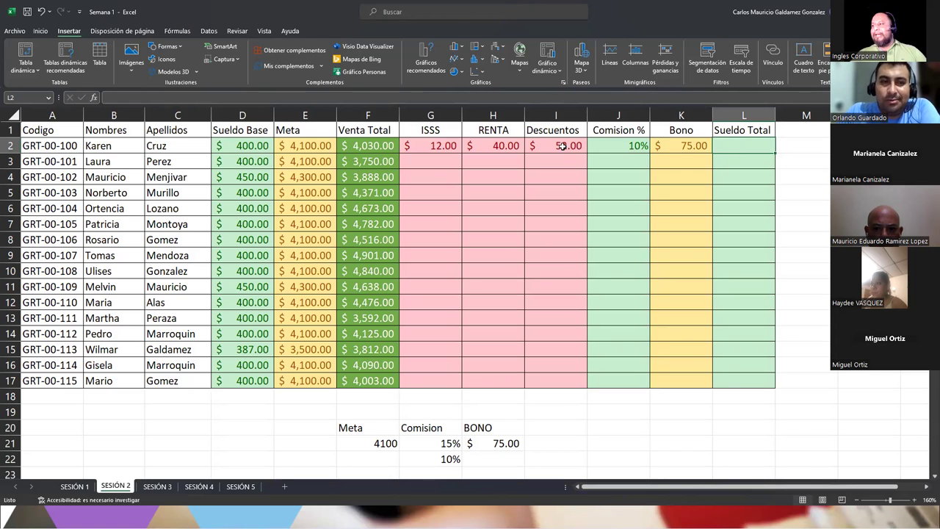
pyautogui.click(360, 145)
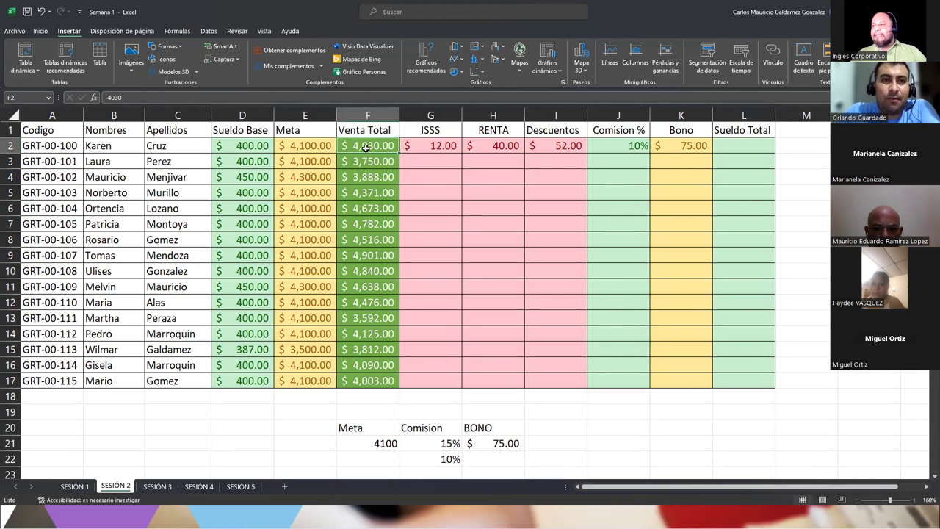
pyautogui.click(604, 146)
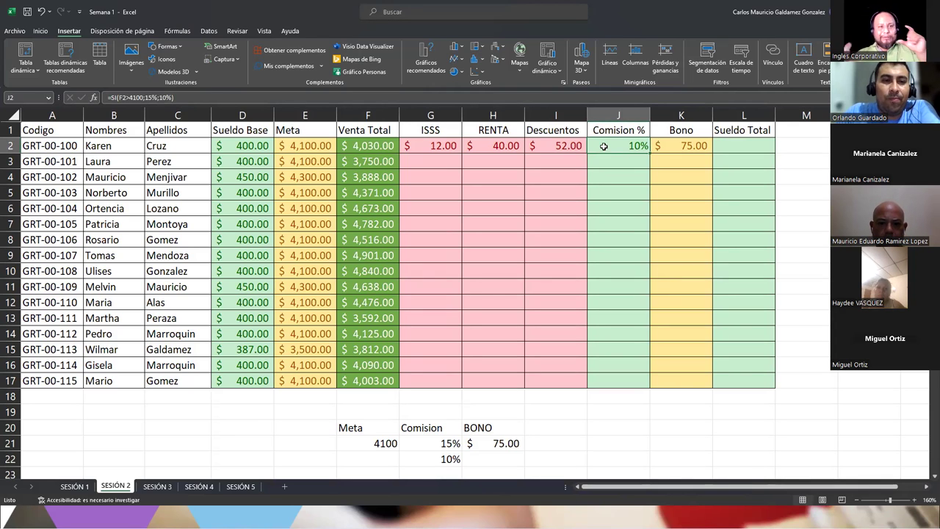
pyautogui.click(721, 148)
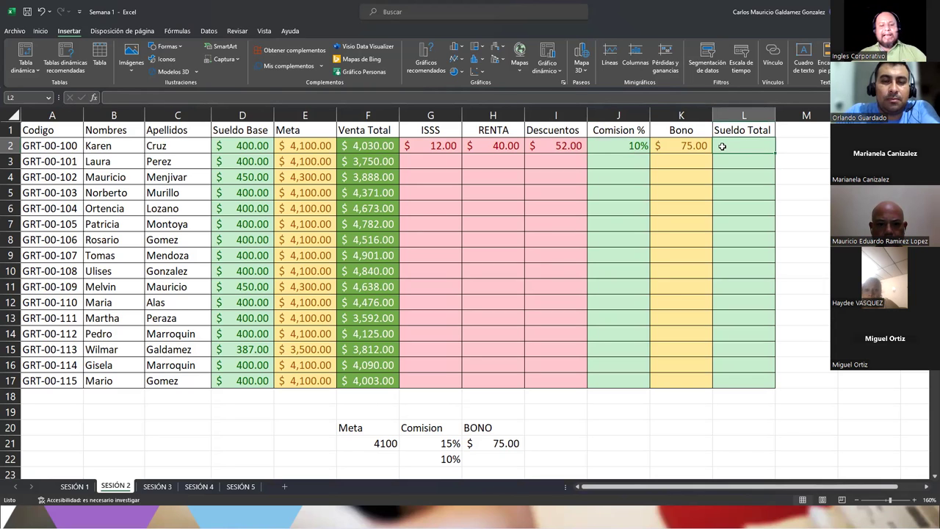
# Start L2's formula as =D2-(G2+H2), base salary minus ISSS and RENTA.
pyautogui.write('=')
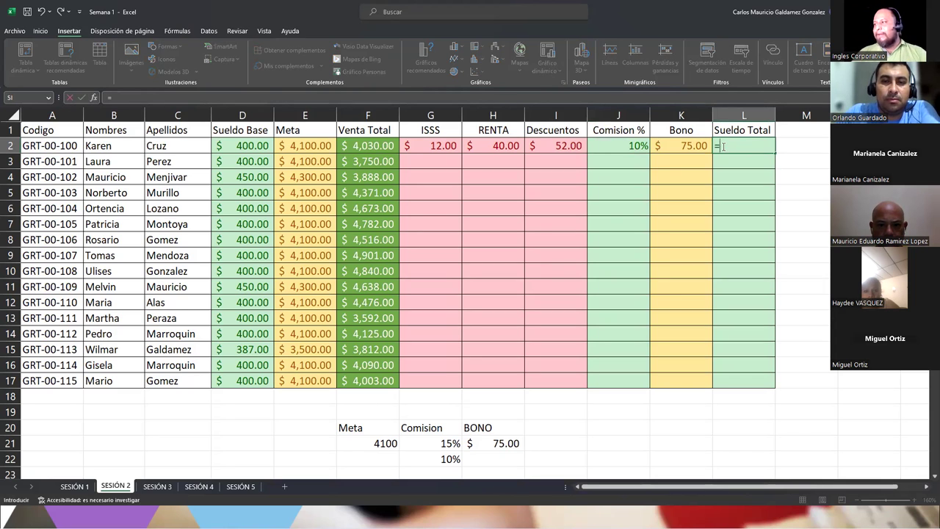
pyautogui.click(267, 146)
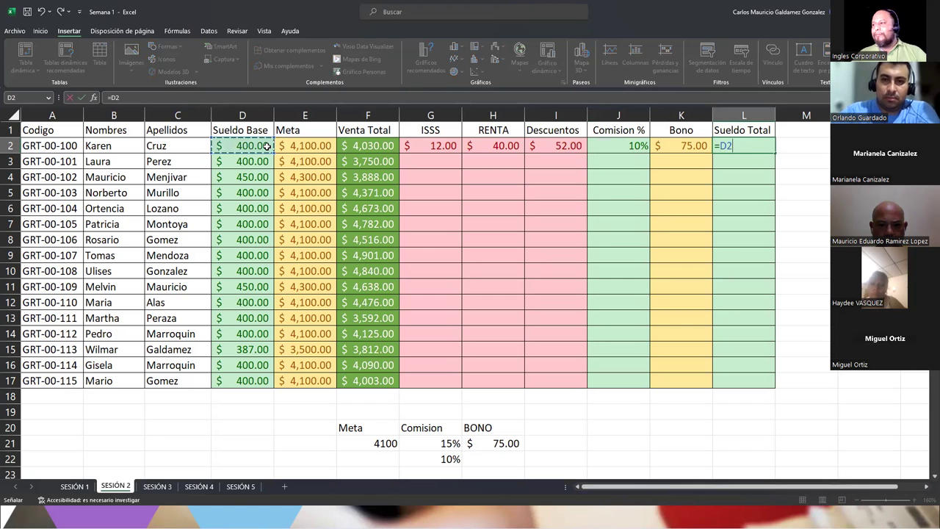
pyautogui.write('-(')
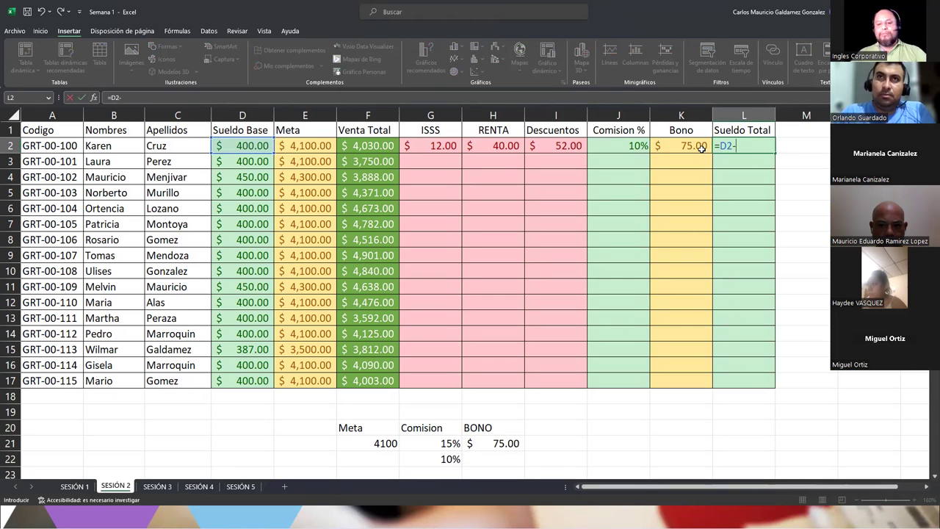
pyautogui.click(445, 146)
pyautogui.write('+')
pyautogui.click(499, 145)
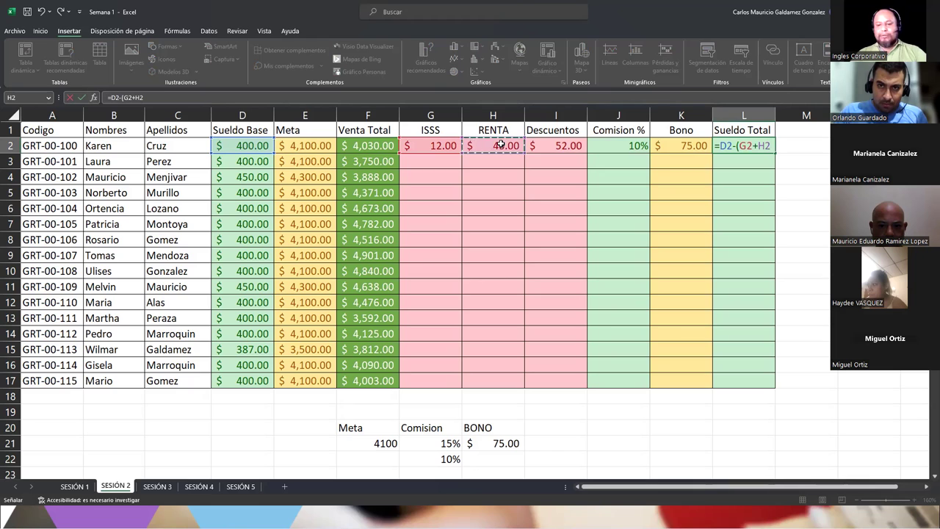
pyautogui.write(')')
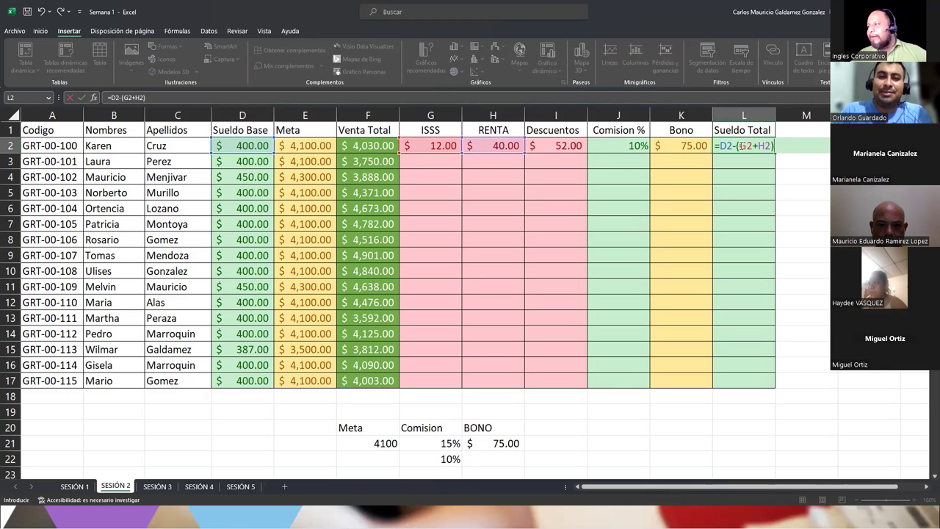
# Replace G2+H2 with the Descuentos cell I2 and drop the parentheses, giving =D2-I2.
pyautogui.moveTo(769, 146); pyautogui.dragTo(740, 147)
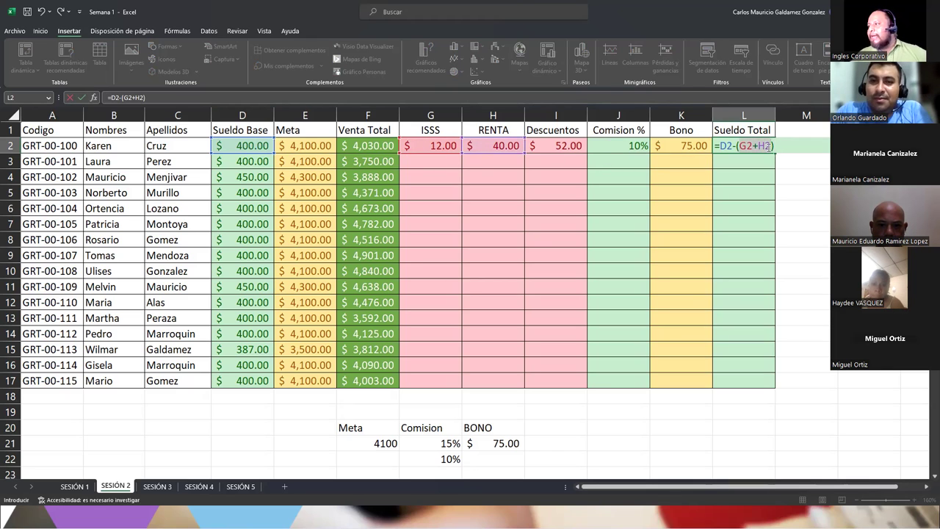
pyautogui.click(554, 146)
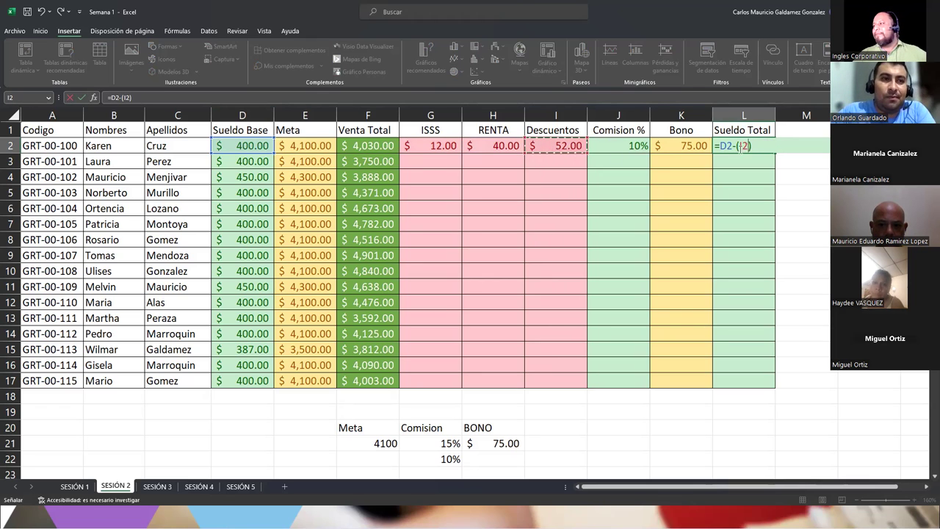
pyautogui.press('F2')
pyautogui.press('BackSpace')
pyautogui.press('Left')
pyautogui.press('Left')
pyautogui.press('BackSpace')
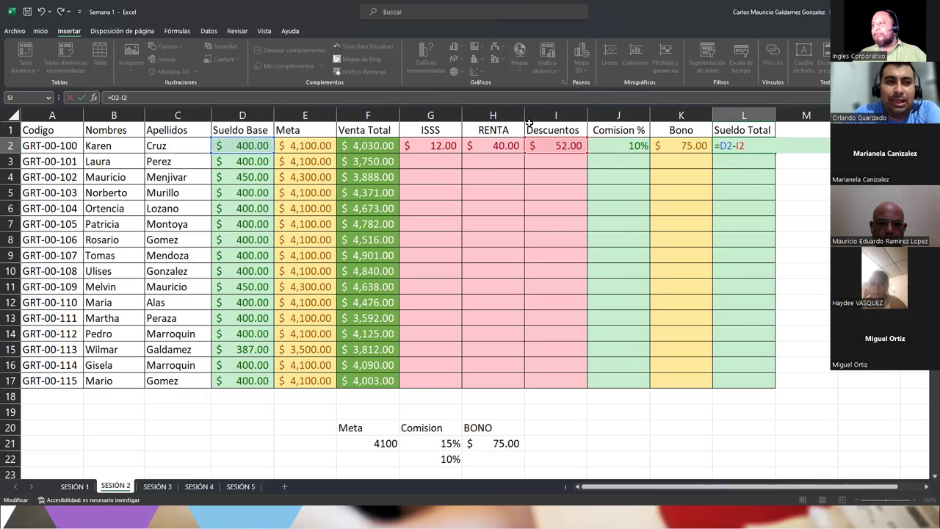
# Extend L2's formula to =D2-I2+(F2*J2)+K2, adding the sales commission and bonus.
pyautogui.write('_')
pyautogui.press('BackSpace')
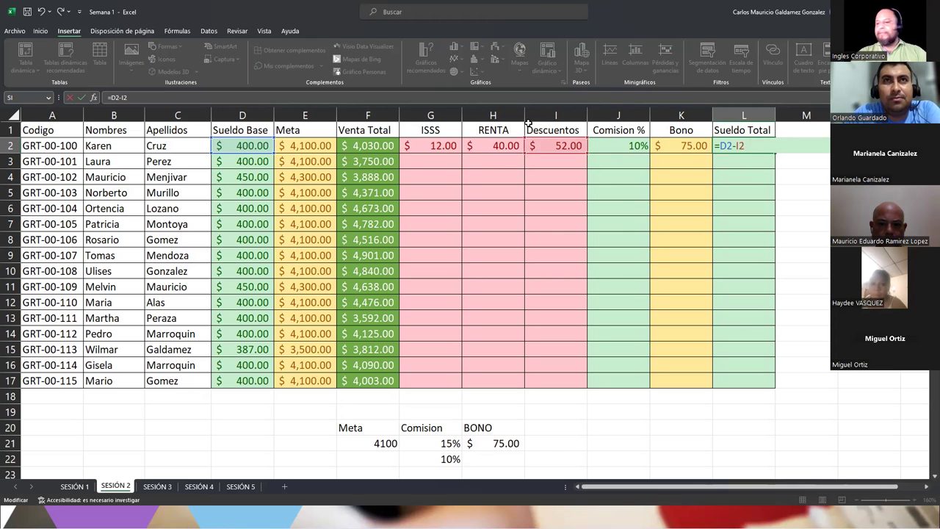
pyautogui.press('BackSpace')
pyautogui.write('+')
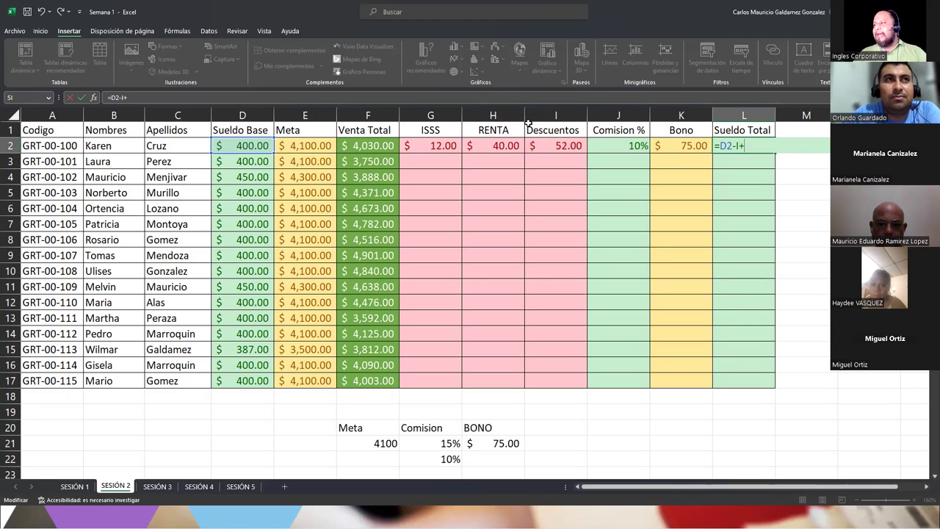
pyautogui.press('BackSpace')
pyautogui.write('2')
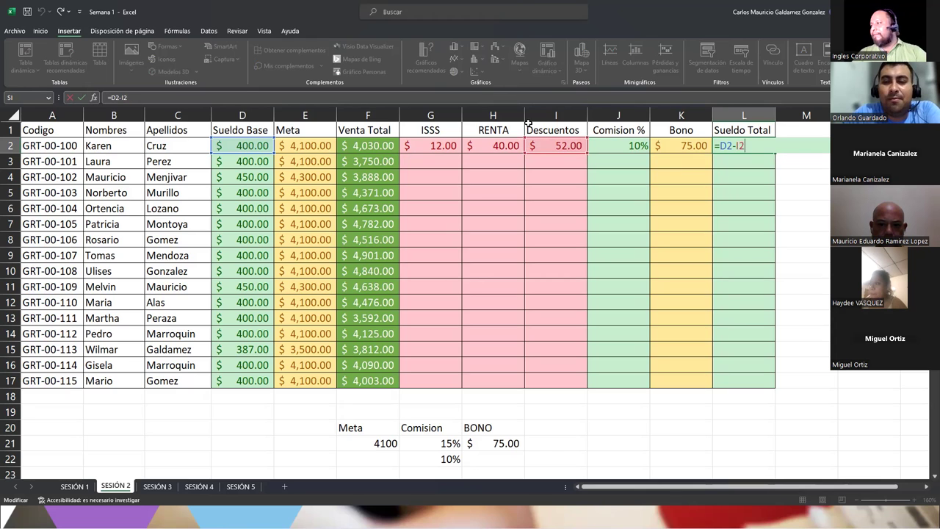
pyautogui.write('+')
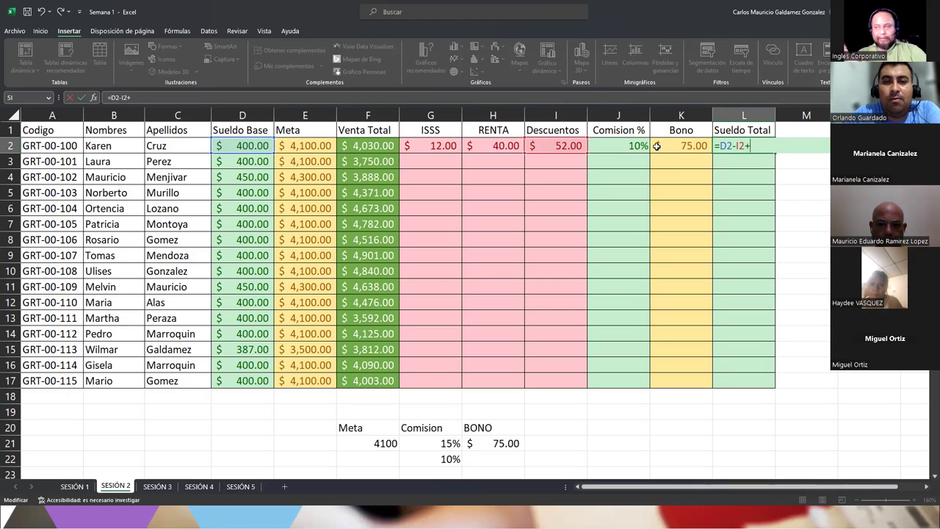
pyautogui.write('(')
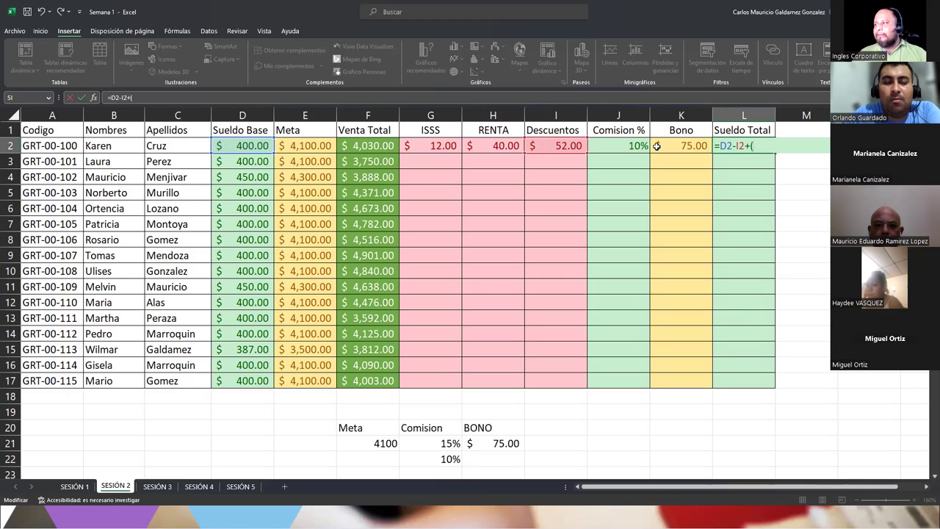
pyautogui.click(368, 145)
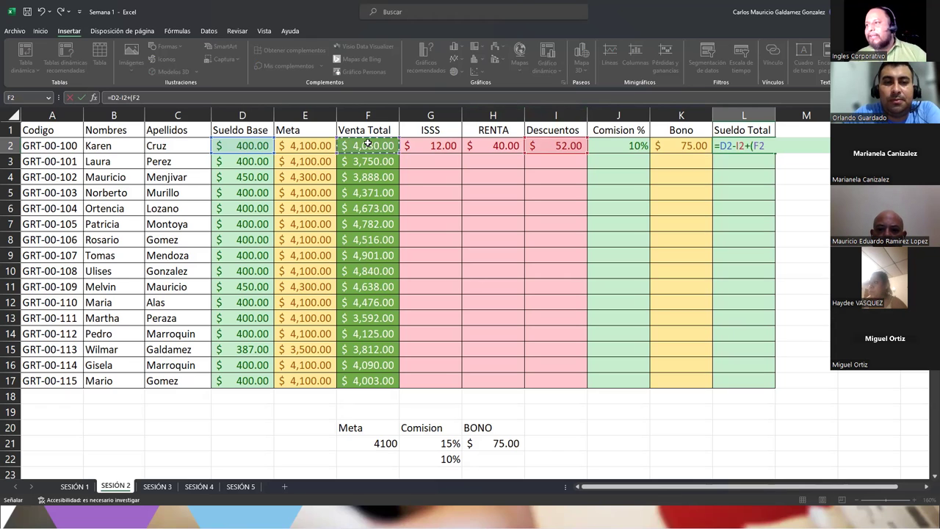
pyautogui.write('*')
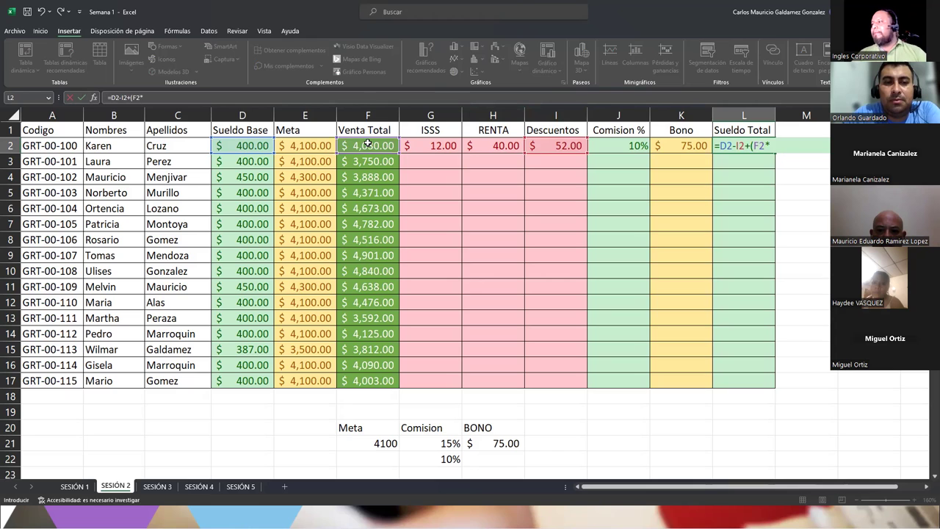
pyautogui.click(598, 143)
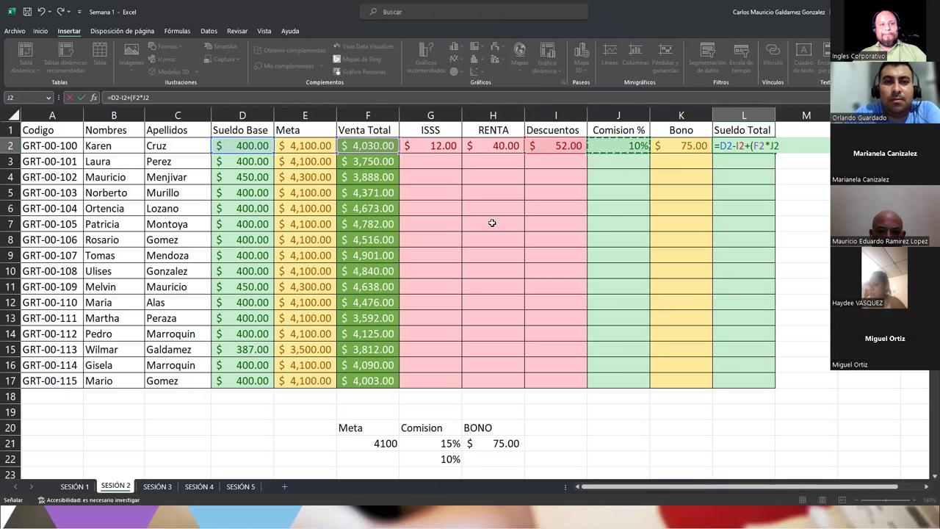
pyautogui.write(')')
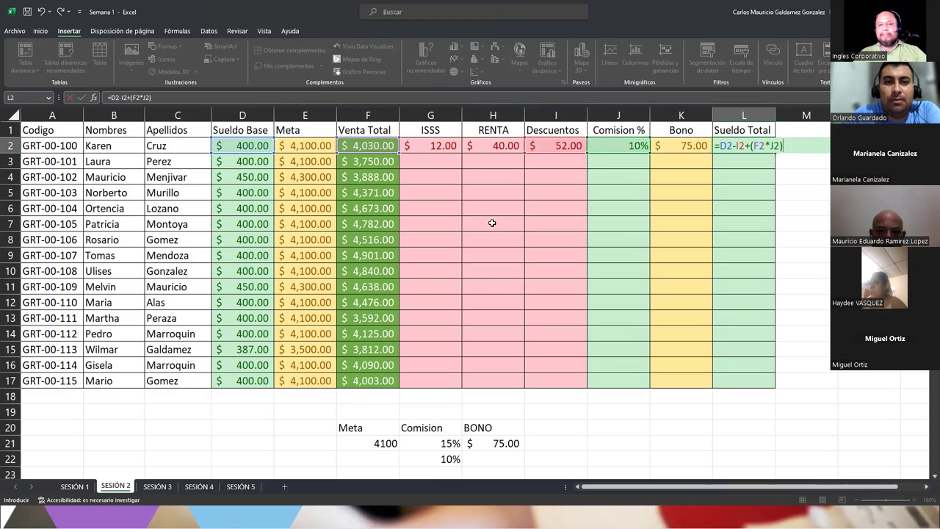
pyautogui.write('+')
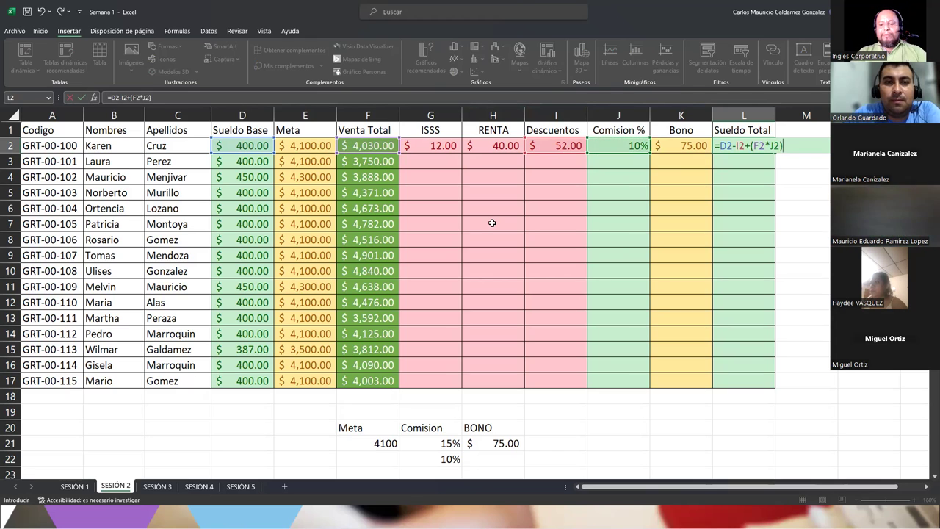
pyautogui.click(662, 147)
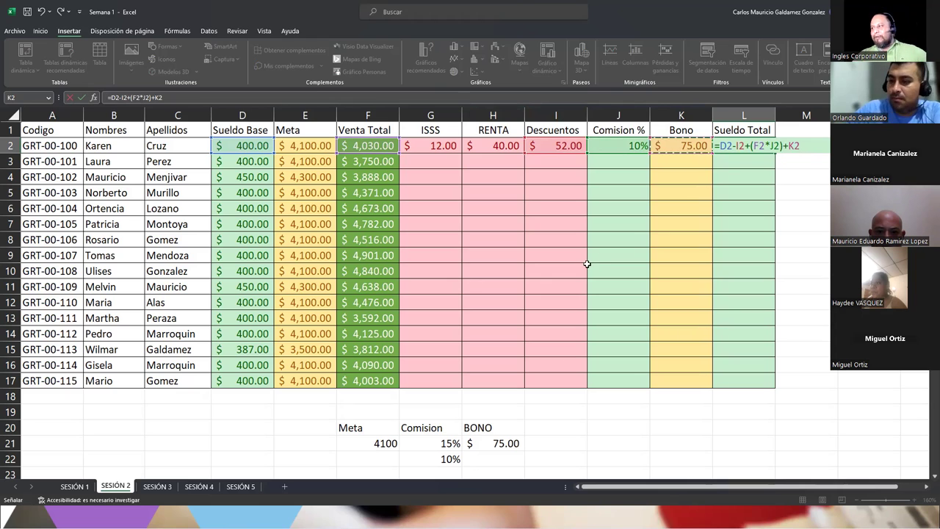
# Review the D2, F2*J2 and K2 parts of =D2-I2+(F2*J2)+K2 and commit it for $826.00.
pyautogui.doubleClick(727, 145)
pyautogui.click(728, 145)
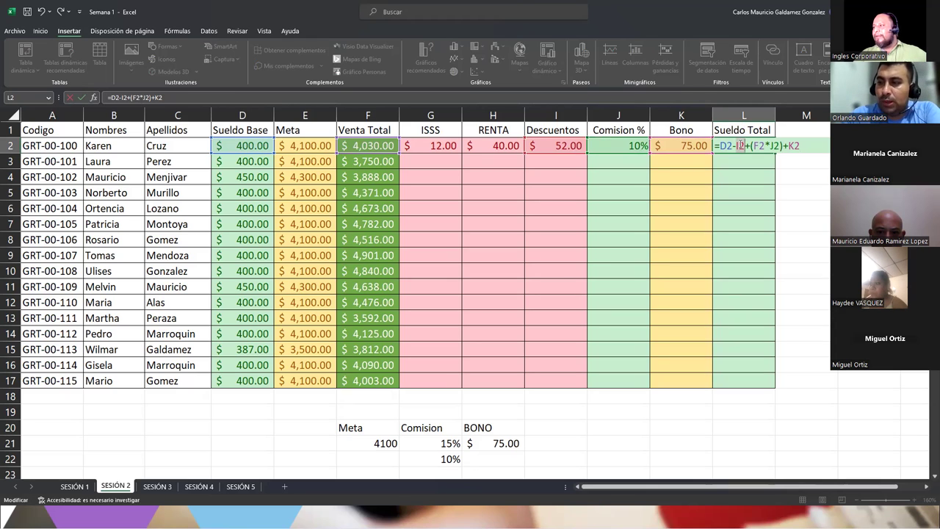
pyautogui.moveTo(752, 146); pyautogui.dragTo(774, 147)
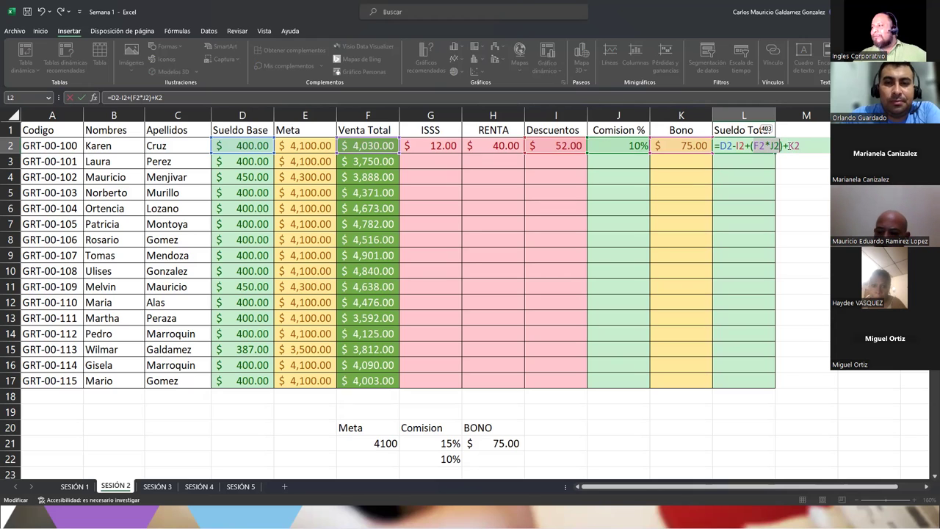
pyautogui.click(794, 145)
pyautogui.doubleClick(794, 145)
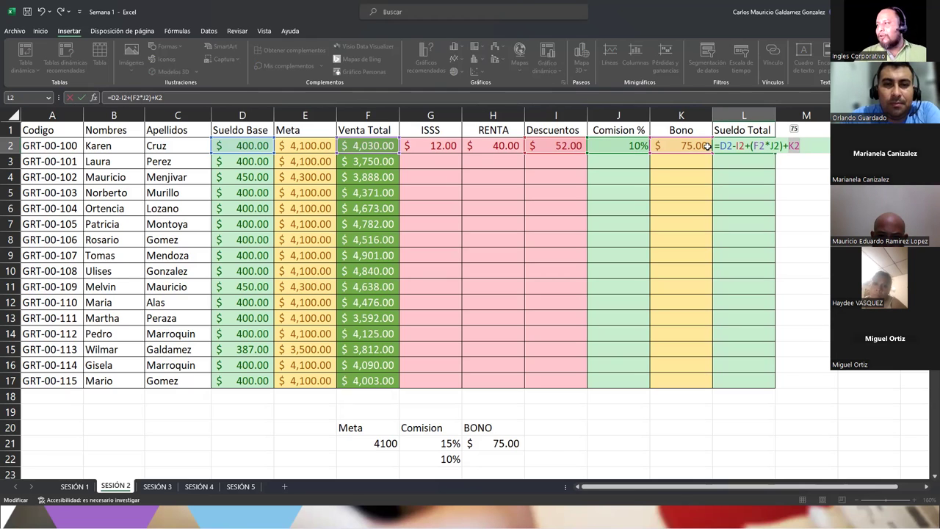
pyautogui.press('Return')
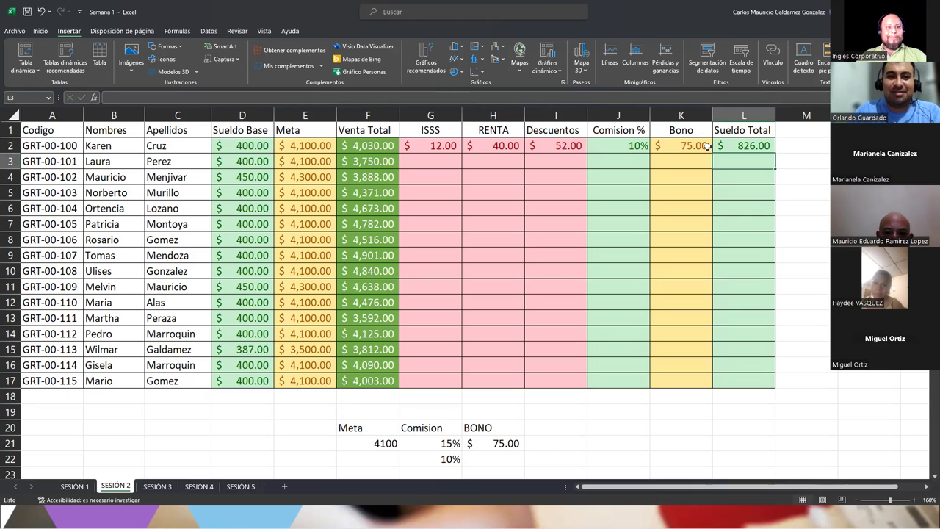
pyautogui.moveTo(427, 145)
pyautogui.mouseDown()
pyautogui.moveTo(743, 146)
pyautogui.moveTo(764, 382)
pyautogui.mouseUp()
pyautogui.moveTo(662, 325); pyautogui.dragTo(662, 325)
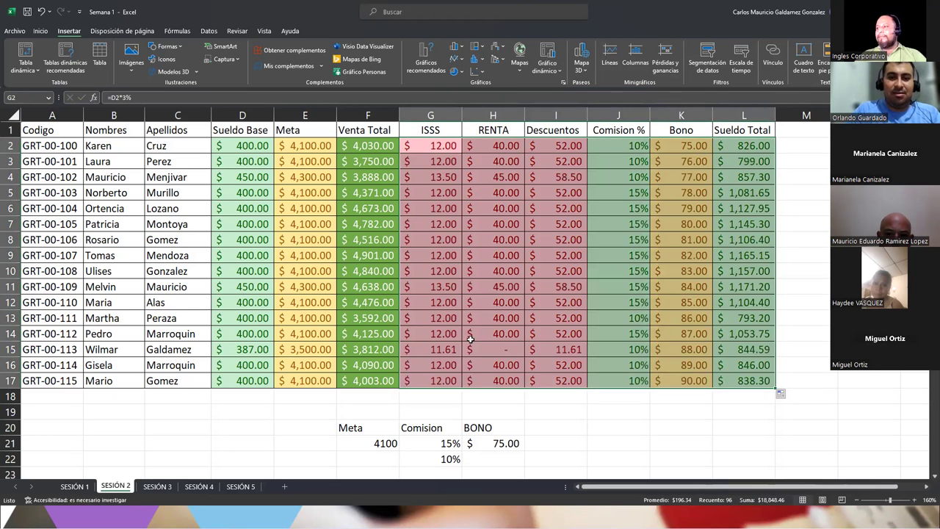
pyautogui.click(547, 251)
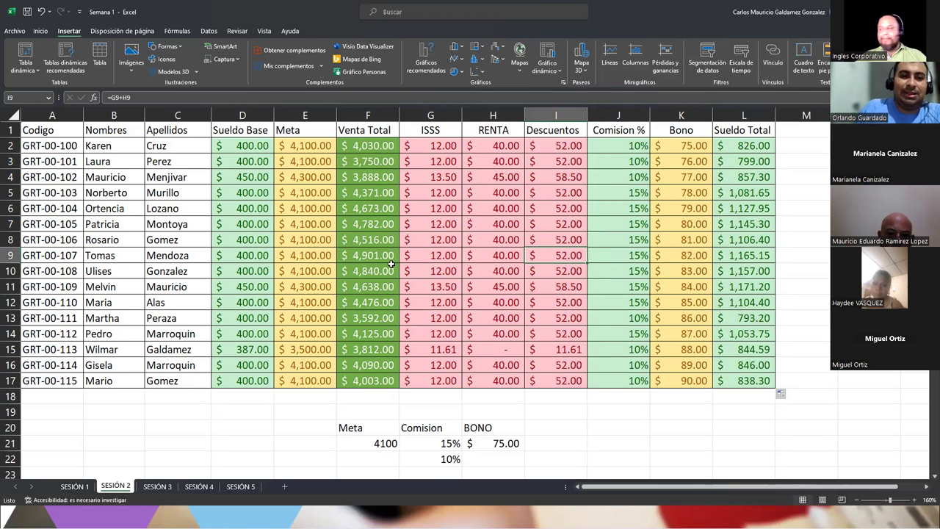
pyautogui.click(391, 267)
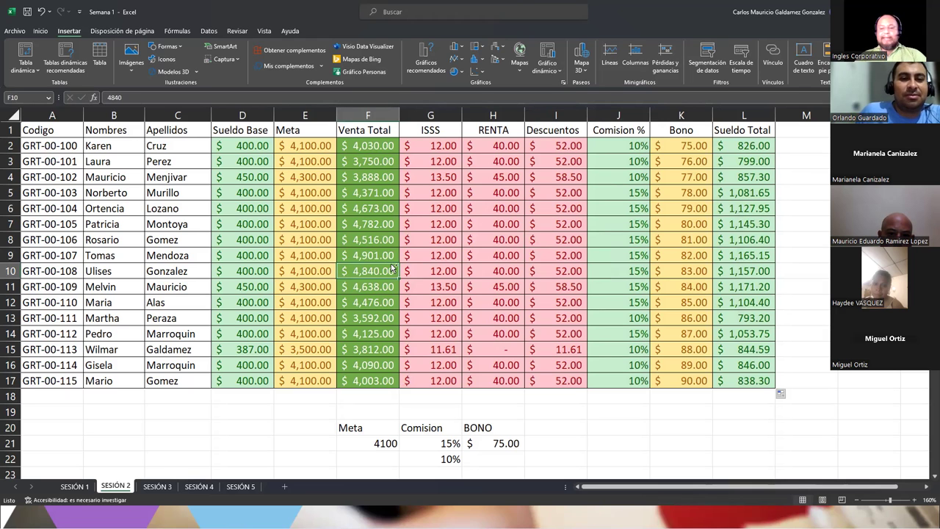
pyautogui.hotkey('ctrl', 'z')
pyautogui.click(391, 264)
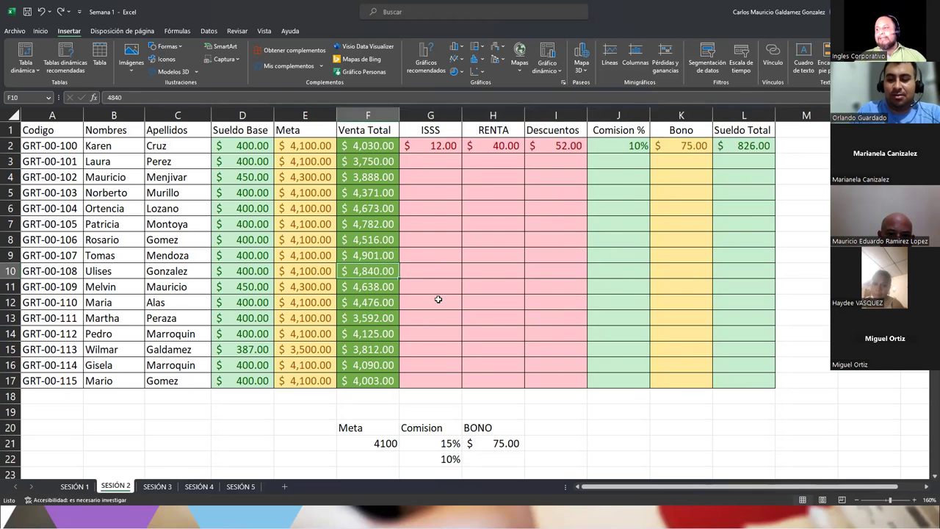
pyautogui.click(481, 290)
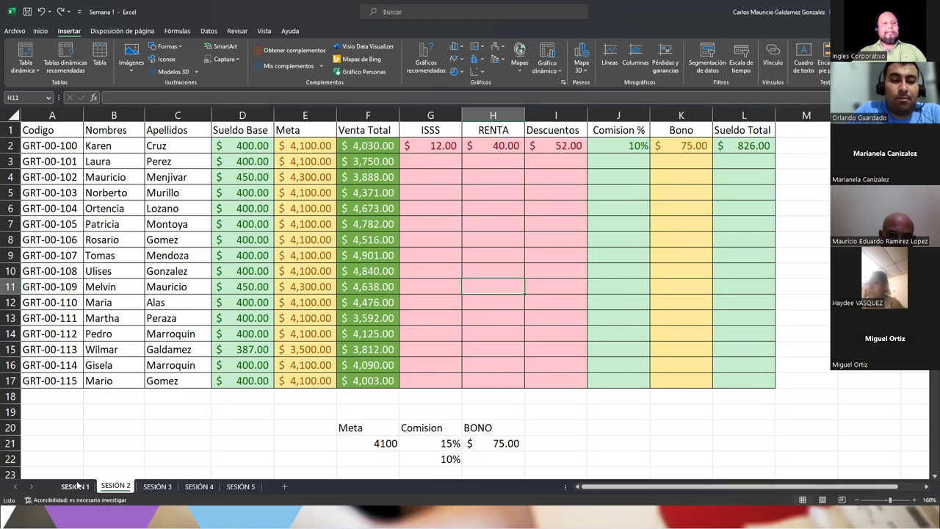
pyautogui.doubleClick(304, 13)
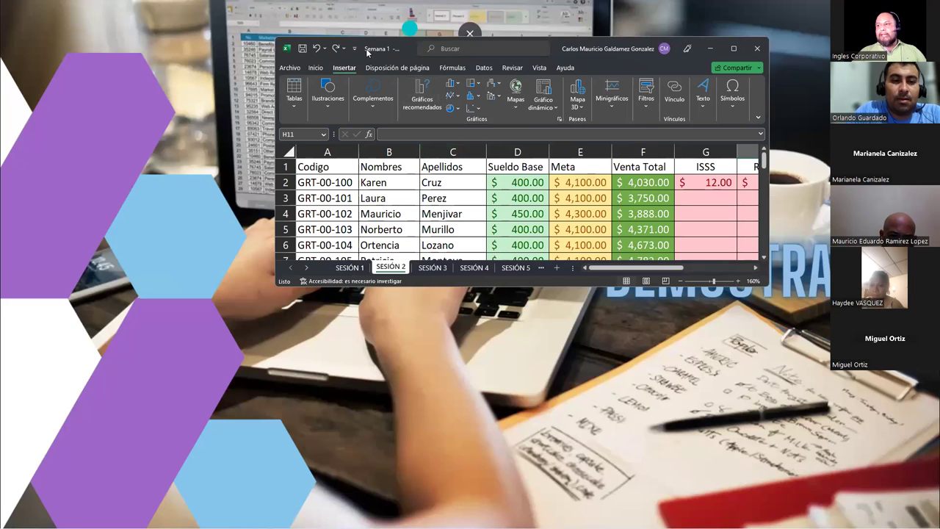
pyautogui.click(351, 269)
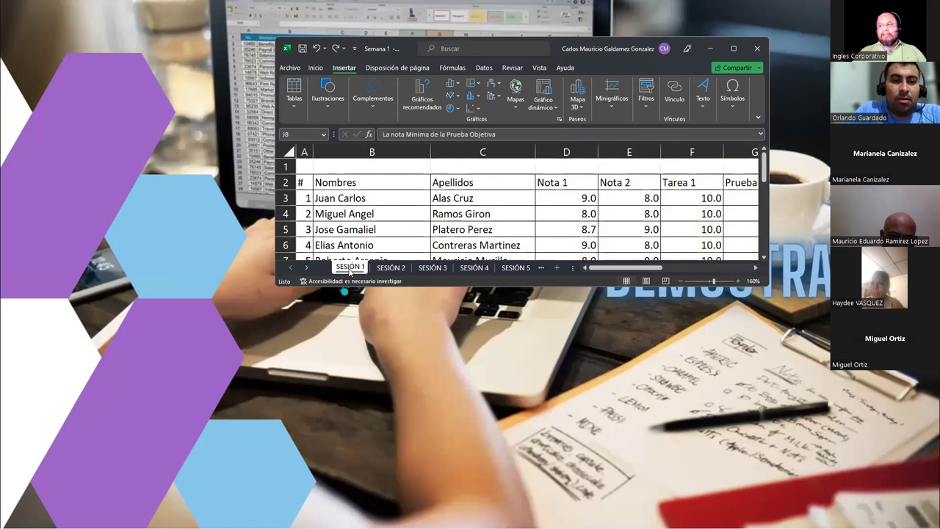
pyautogui.click(390, 269)
pyautogui.click(433, 268)
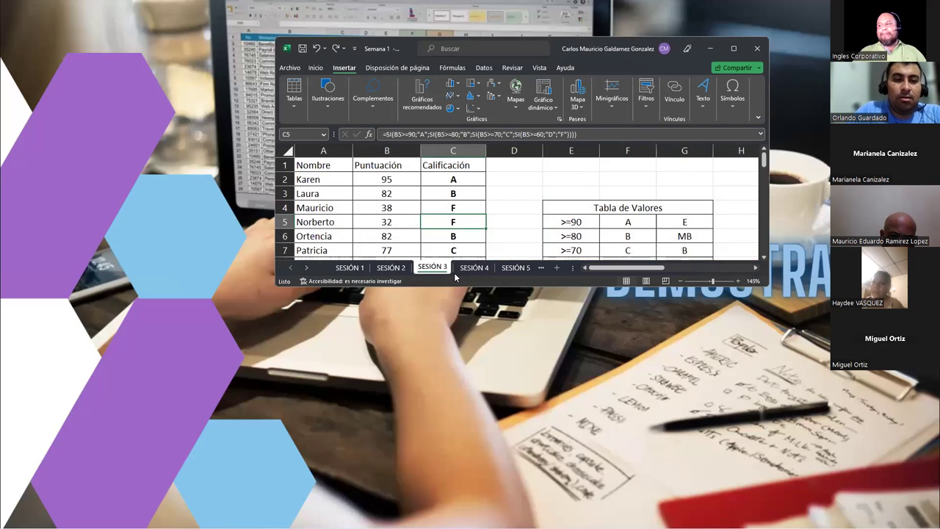
pyautogui.click(474, 268)
pyautogui.click(517, 269)
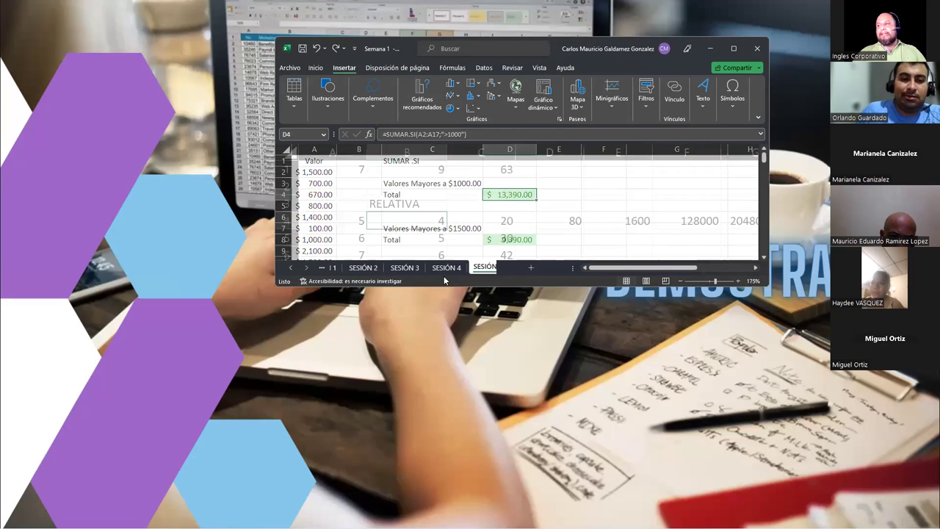
pyautogui.click(363, 267)
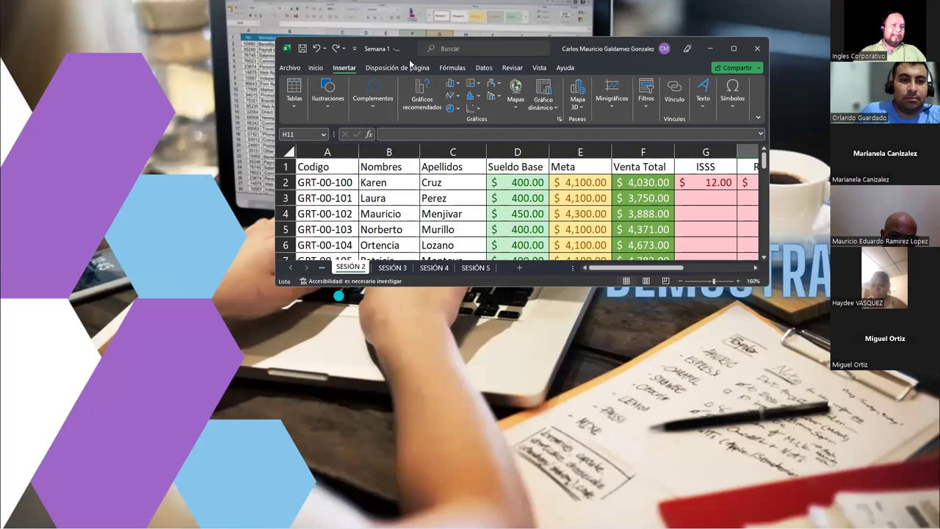
pyautogui.moveTo(408, 46); pyautogui.dragTo(411, 96)
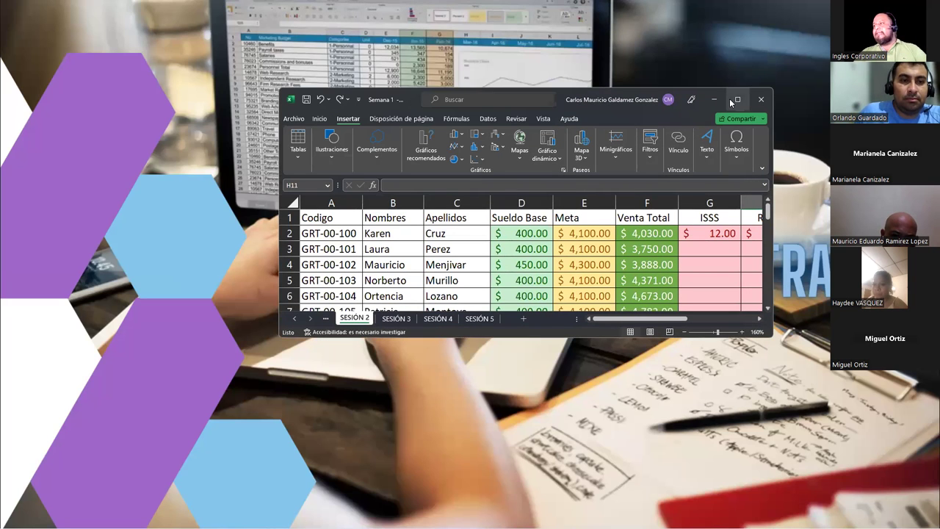
pyautogui.click(734, 99)
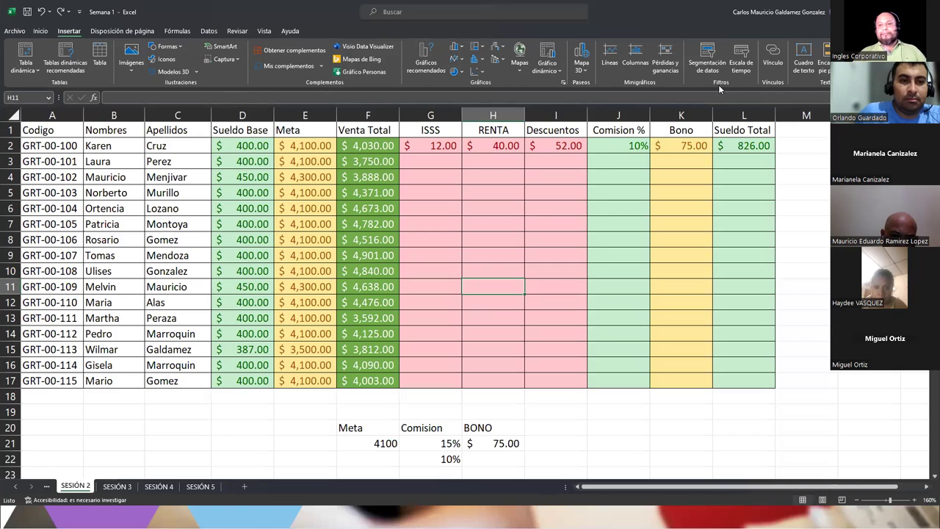
# Switch from the payroll workbook to the DUDAS Y CONSULTAS presentation slide.
pyautogui.click(506, 225)
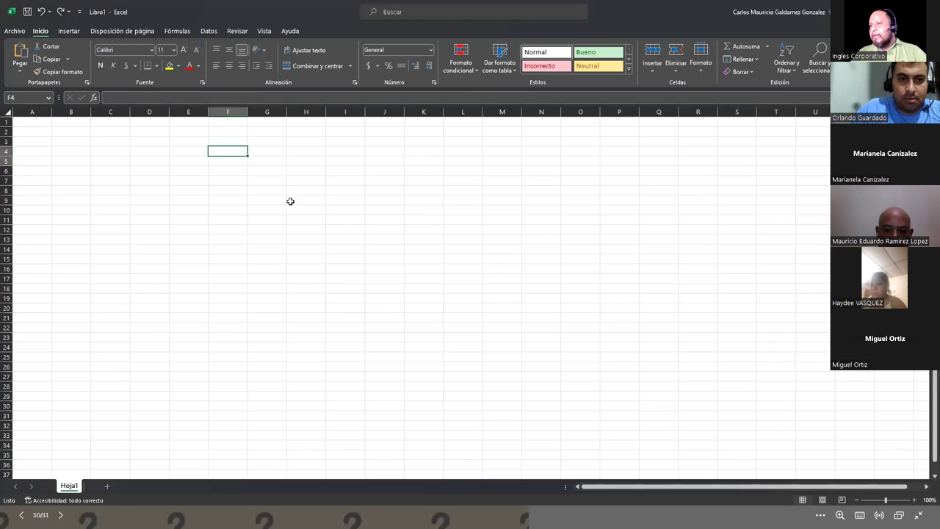
# In the blank Libro1 workbook, start an =SI( formula in cell F4.
pyautogui.moveTo(227, 149); pyautogui.dragTo(227, 161)
pyautogui.scroll(5, 286, 242)
pyautogui.click(418, 183)
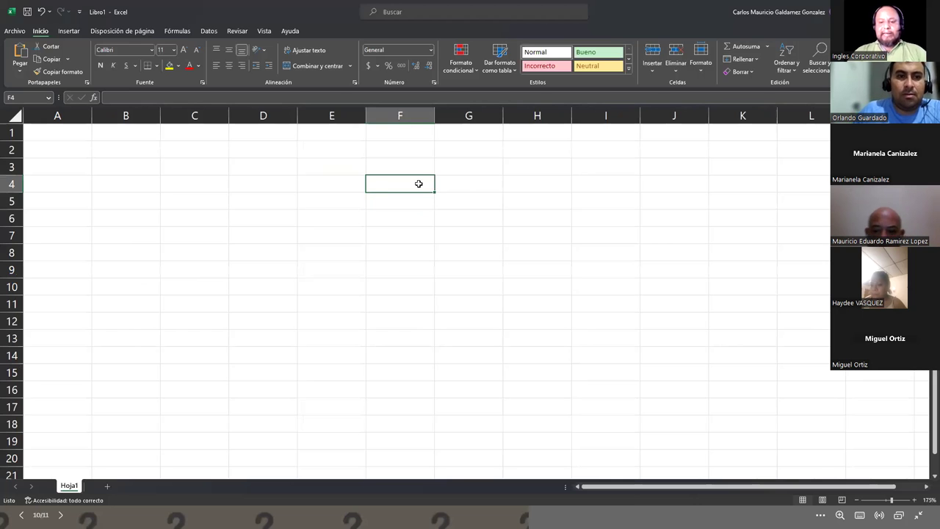
pyautogui.write('=si')
pyautogui.press('Tab')
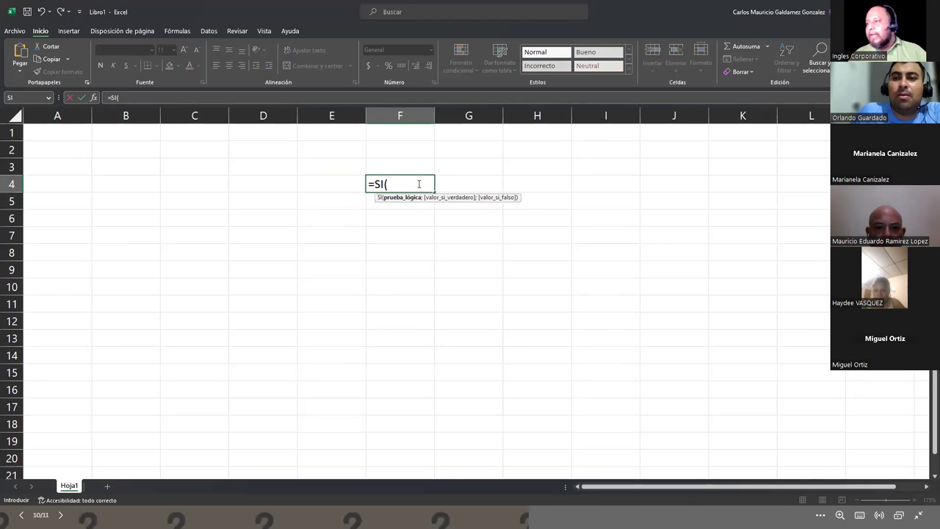
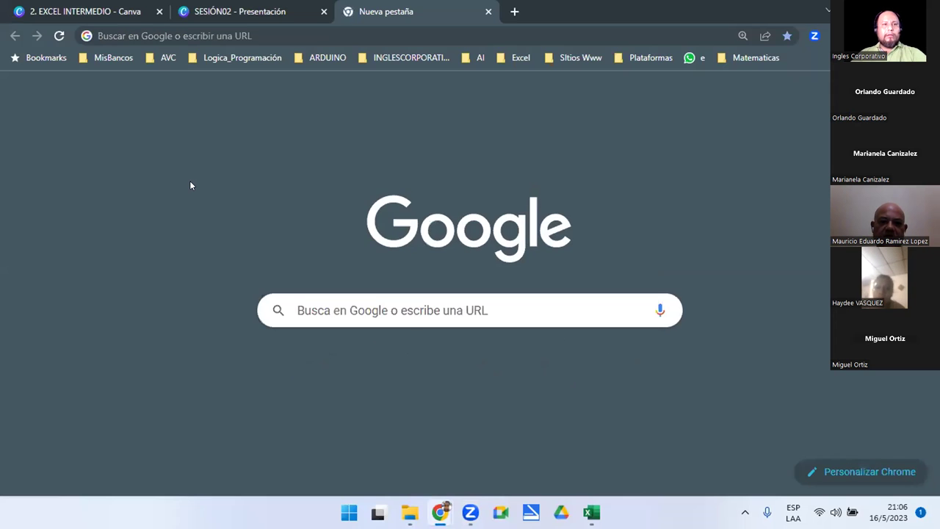
# Go to the Inglés Corporativo site via 'onl' and resume the Excel Intermedio course.
pyautogui.hotkey('ctrl', 'l')
pyautogui.write('onl')
pyautogui.press('Return')
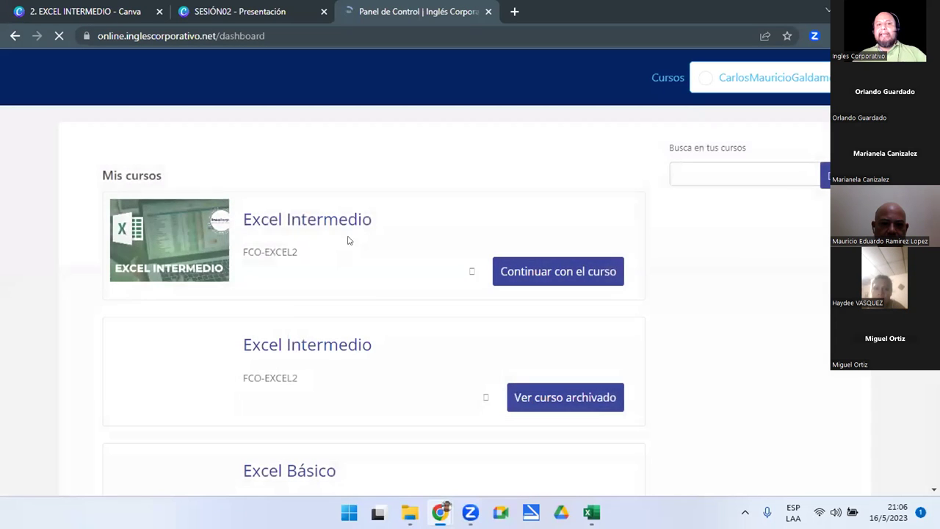
pyautogui.click(301, 221)
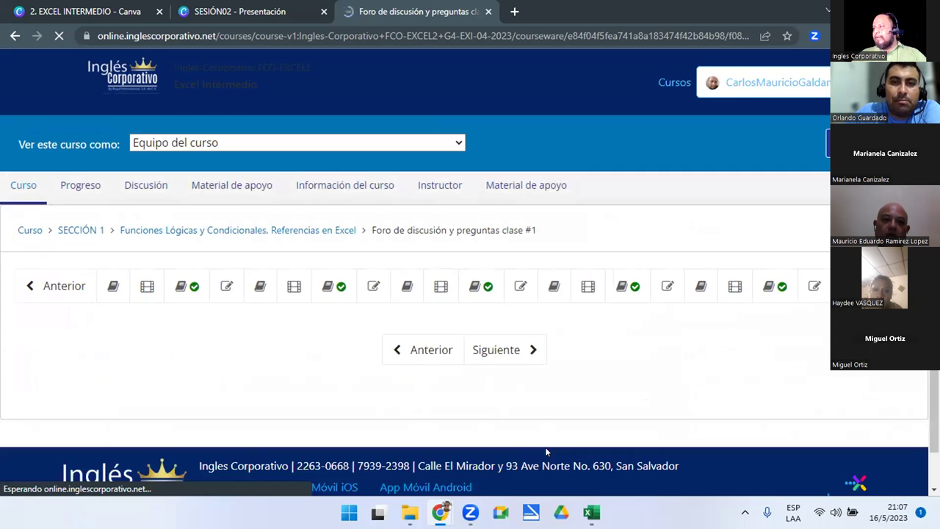
# Review the 1.1 lesson page, selecting the Funciones básicas lesson title.
pyautogui.scroll(-1, 513, 440)
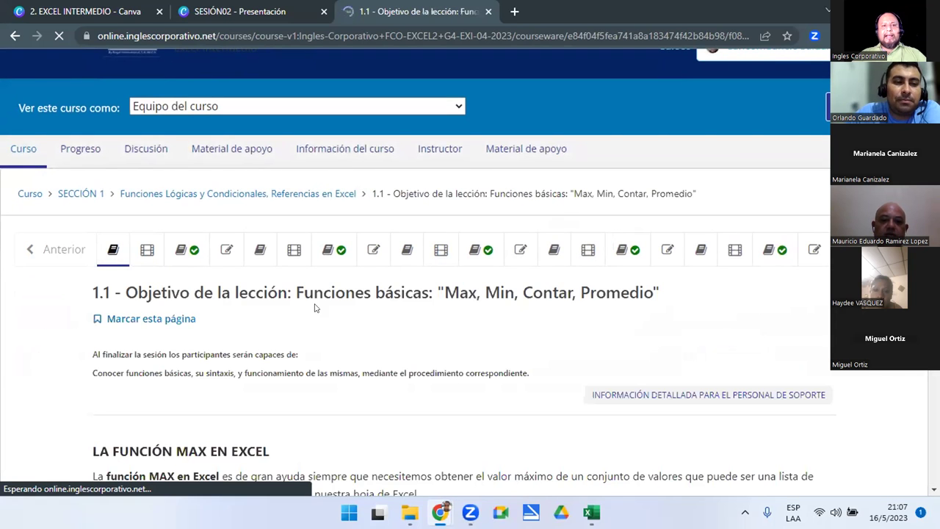
pyautogui.moveTo(295, 292); pyautogui.dragTo(698, 298)
pyautogui.scroll(-5, 455, 358)
pyautogui.scroll(-5, 455, 358)
pyautogui.scroll(-5, 454, 358)
pyautogui.scroll(15, 455, 358)
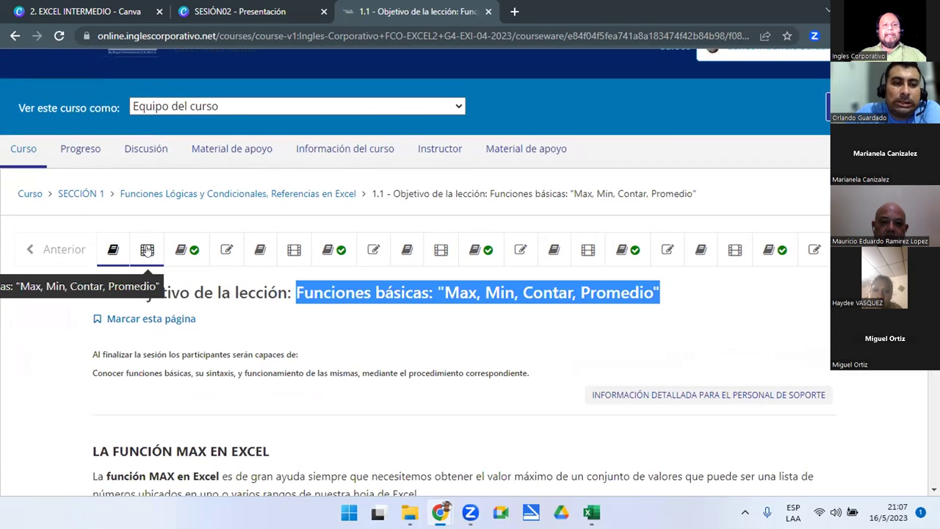
# Play and then pause the Videoconferencia #1 lesson video.
pyautogui.click(148, 249)
pyautogui.scroll(-5, 588, 338)
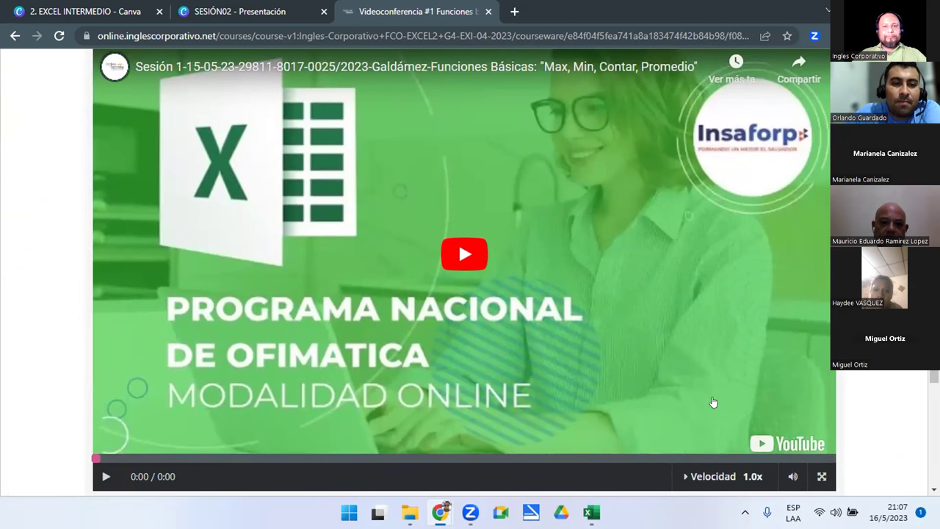
pyautogui.click(462, 258)
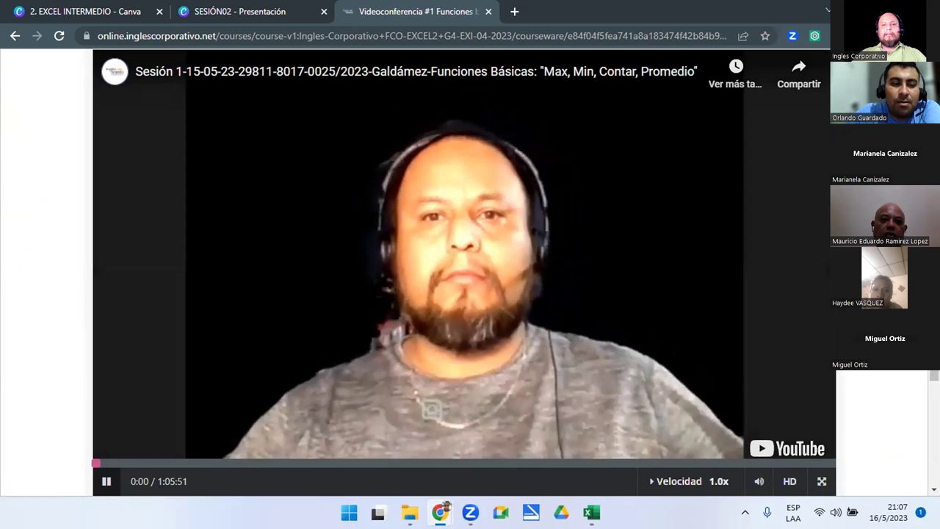
pyautogui.click(105, 481)
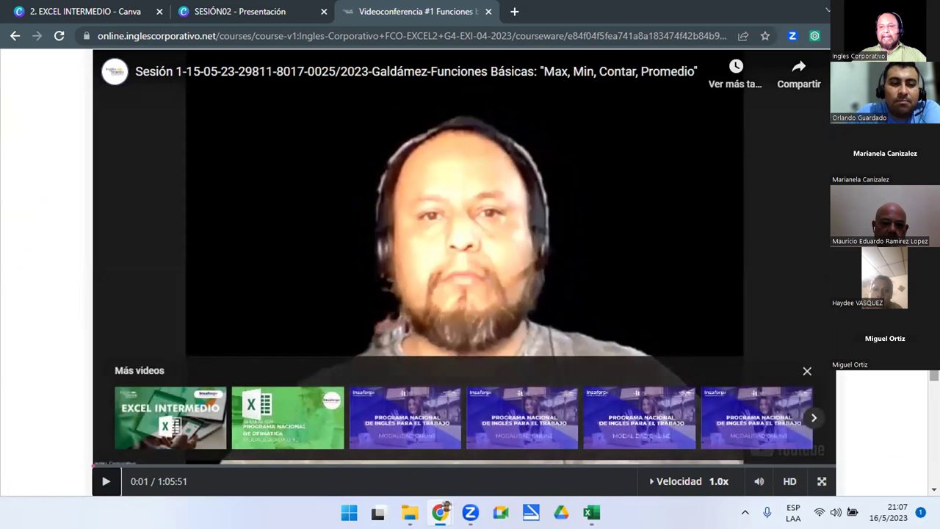
pyautogui.scroll(3, 797, 210)
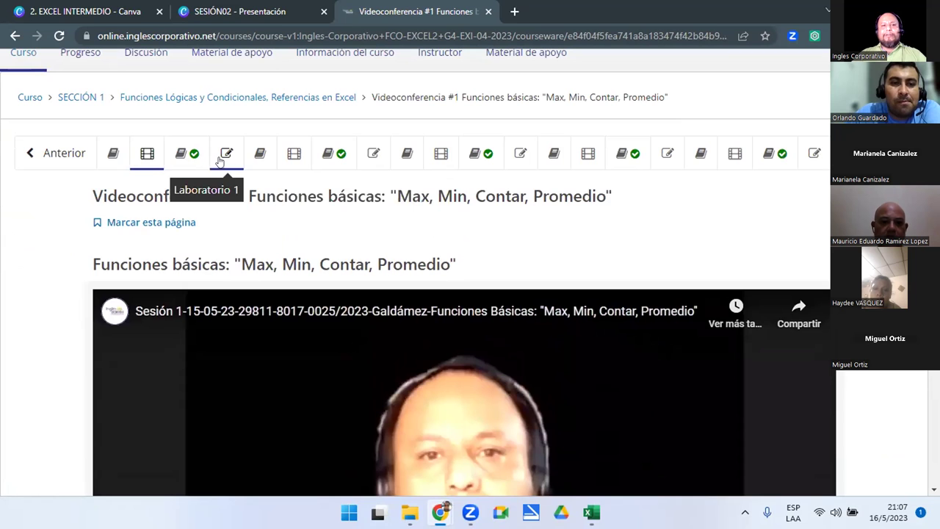
# Open the Laboratorio 1 quiz and look through its true/false questions.
pyautogui.click(224, 156)
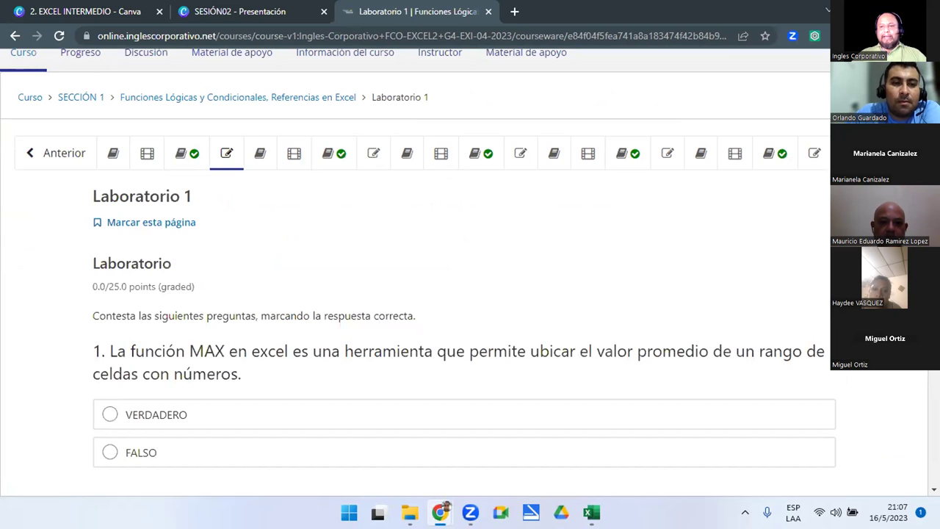
pyautogui.scroll(-3, 463, 294)
pyautogui.scroll(-7, 463, 294)
pyautogui.scroll(-4, 463, 294)
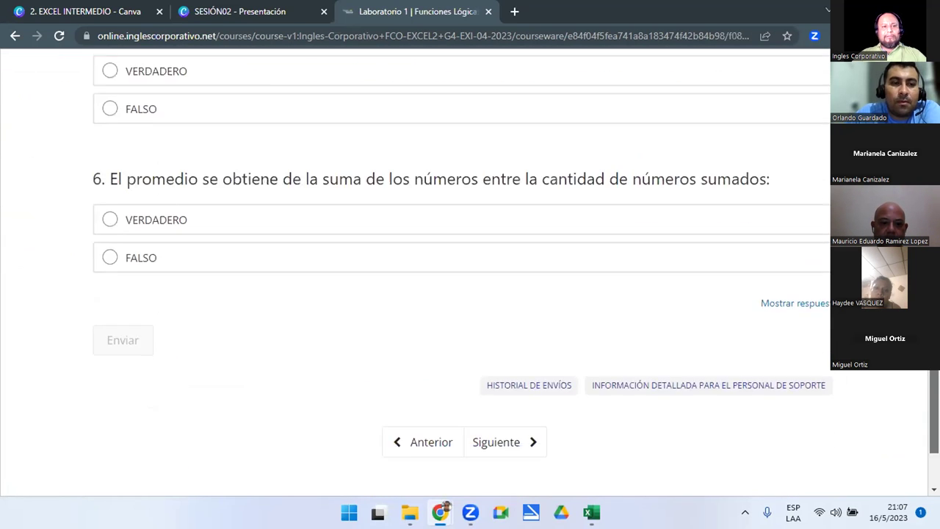
pyautogui.press('Home')
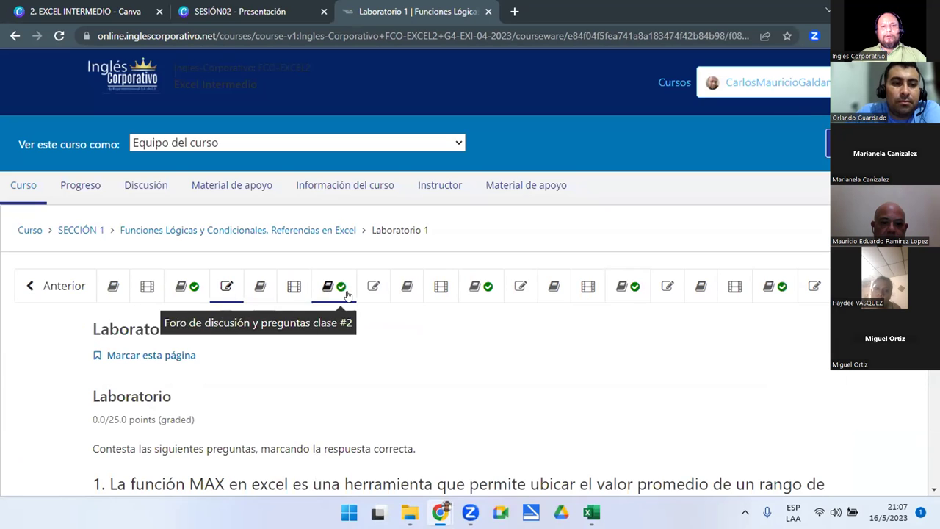
# Move past the quiz to a later Section 1 unit and browse the course outline showing the Funciones Lógicas y Condicionales homework.
pyautogui.click(373, 285)
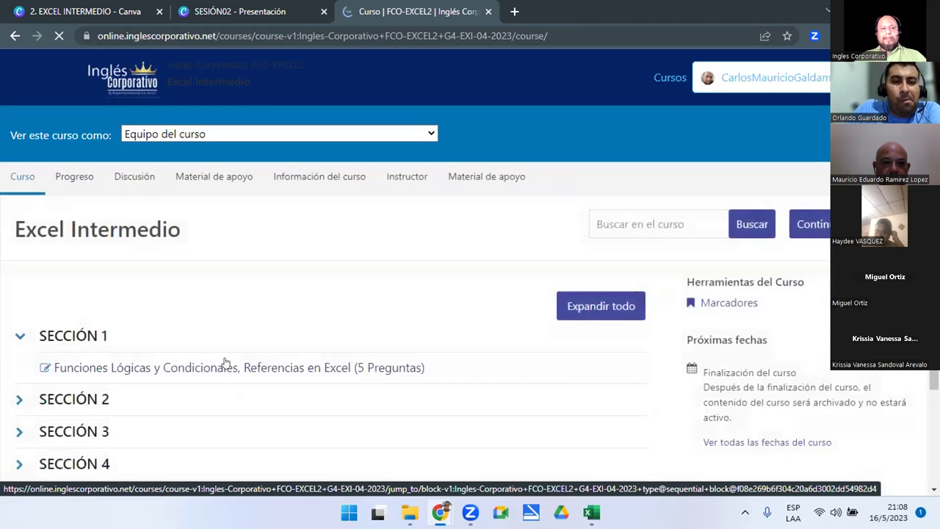
pyautogui.scroll(-2, 161, 478)
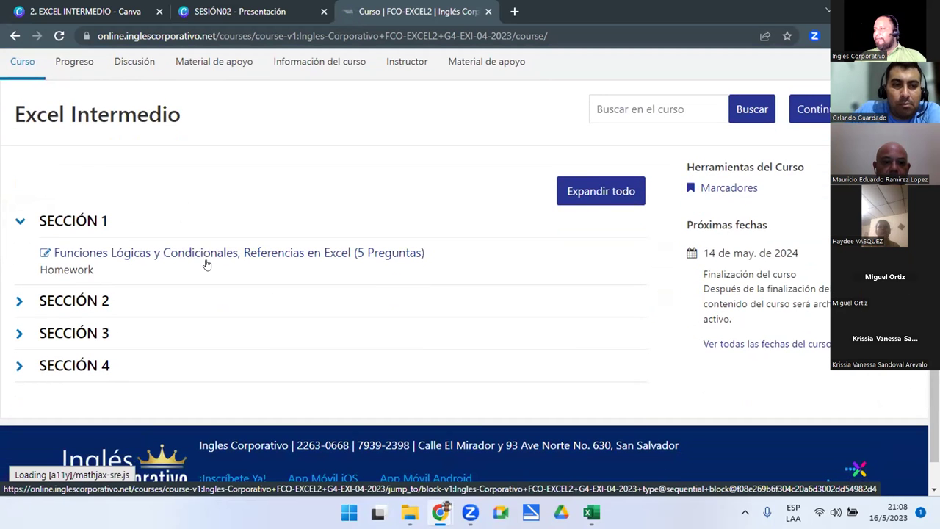
pyautogui.scroll(3, 360, 290)
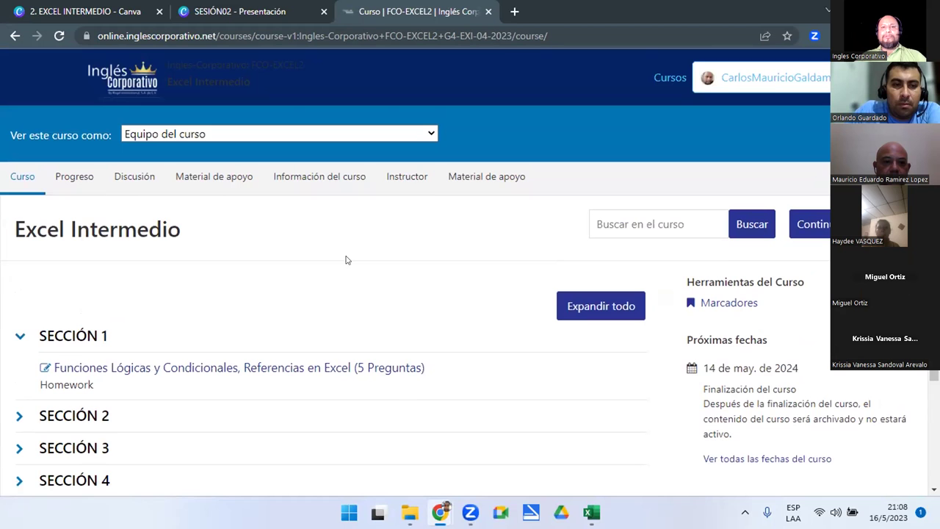